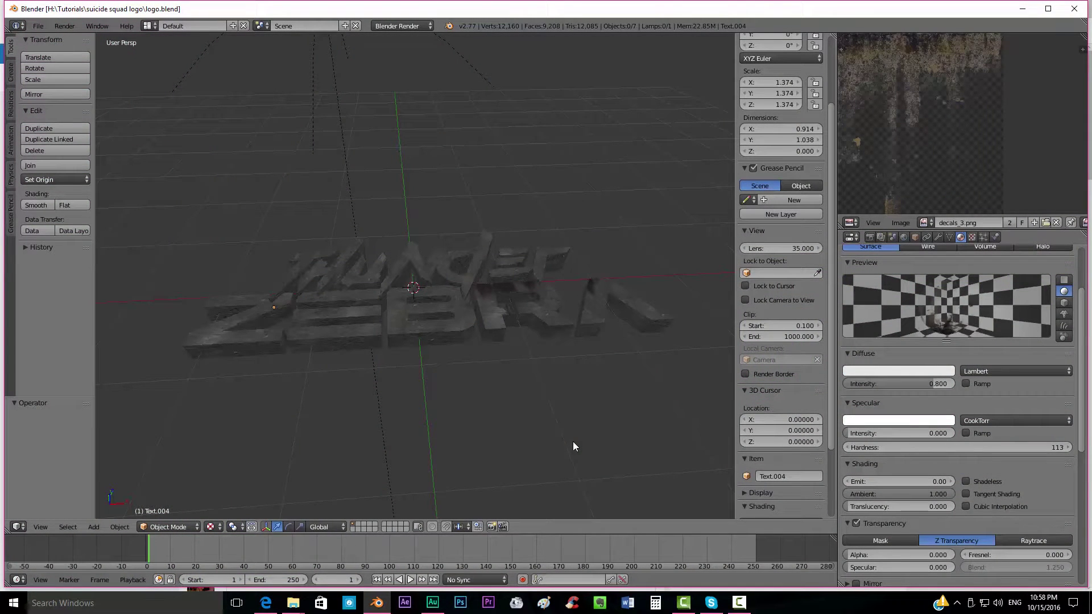
Step: Compare the 3D logo from several angles with the Suicide Squad VFX reference video and play a short stretch of the video
{"action": "middle_click_drag", "start_coordinate": [562, 164], "coordinate": [549, 187]}
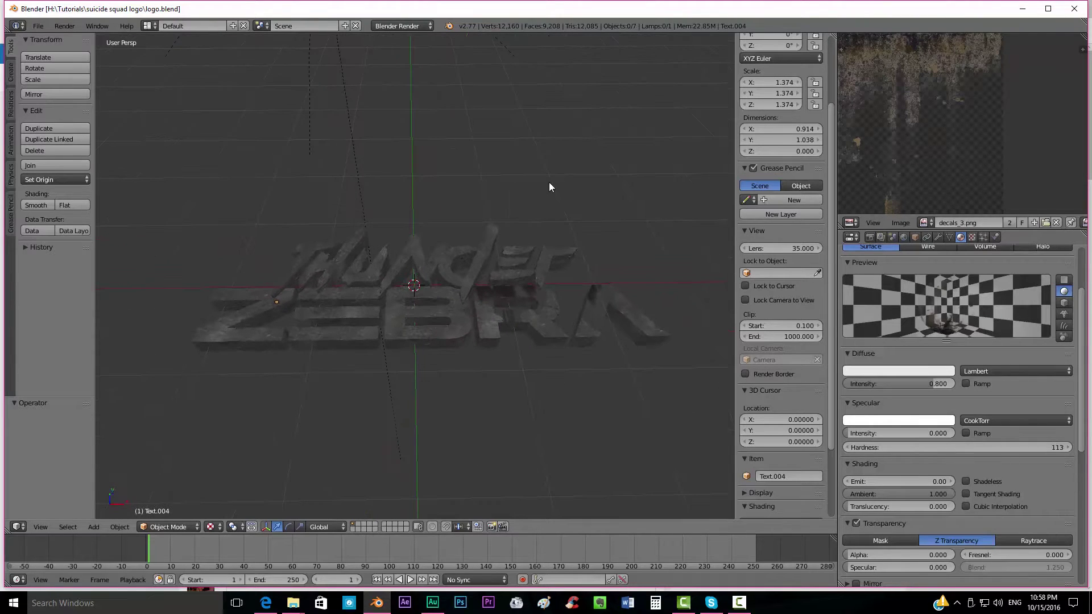
{"action": "middle_click_drag", "start_coordinate": [275, 210], "coordinate": [492, 231]}
{"action": "key", "text": "alt+Tab"}
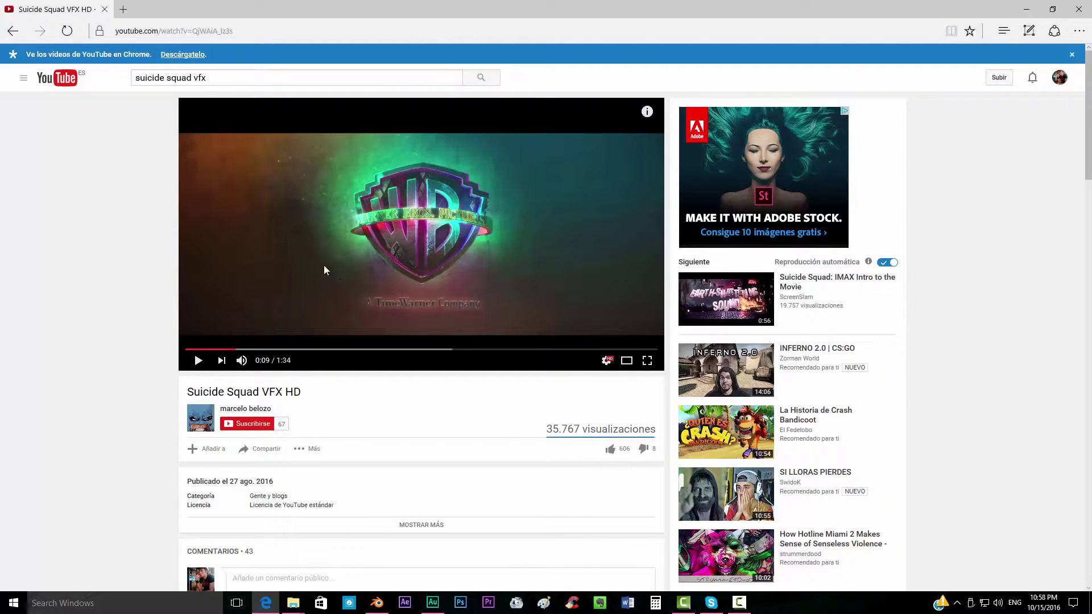
{"action": "key", "text": "alt+Tab"}
{"action": "middle_click_drag", "start_coordinate": [473, 272], "coordinate": [338, 188]}
{"action": "middle_click_drag", "start_coordinate": [429, 238], "coordinate": [400, 284]}
{"action": "key", "text": "alt+Tab"}
{"action": "key", "text": "alt+Tab"}
{"action": "middle_click_drag", "start_coordinate": [446, 334], "coordinate": [401, 323]}
{"action": "key", "text": "alt+Tab"}
{"action": "left_click", "coordinate": [198, 362]}
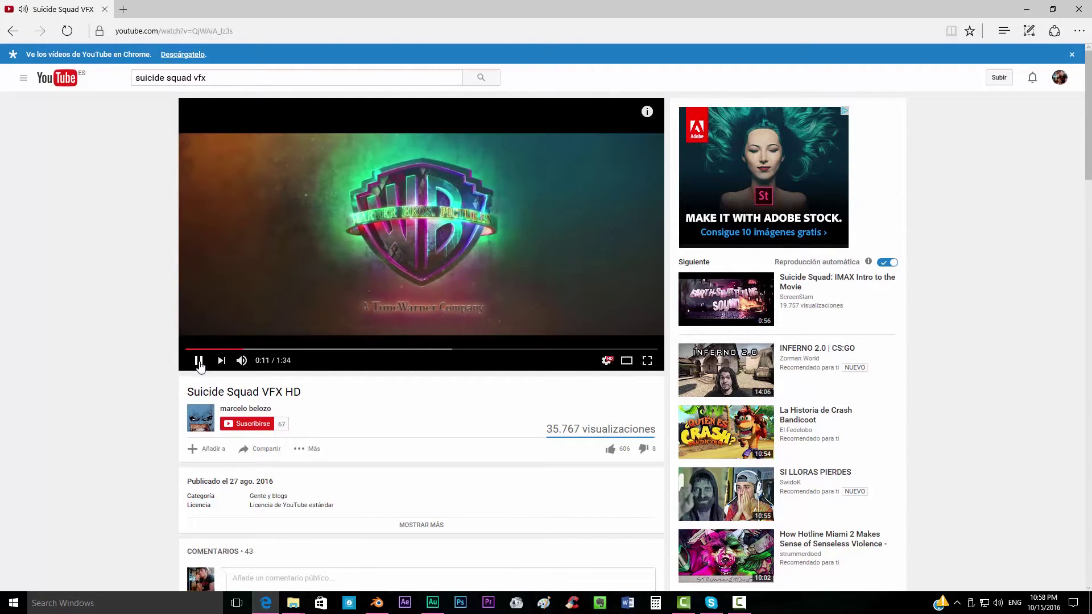
{"action": "left_click", "coordinate": [199, 361]}
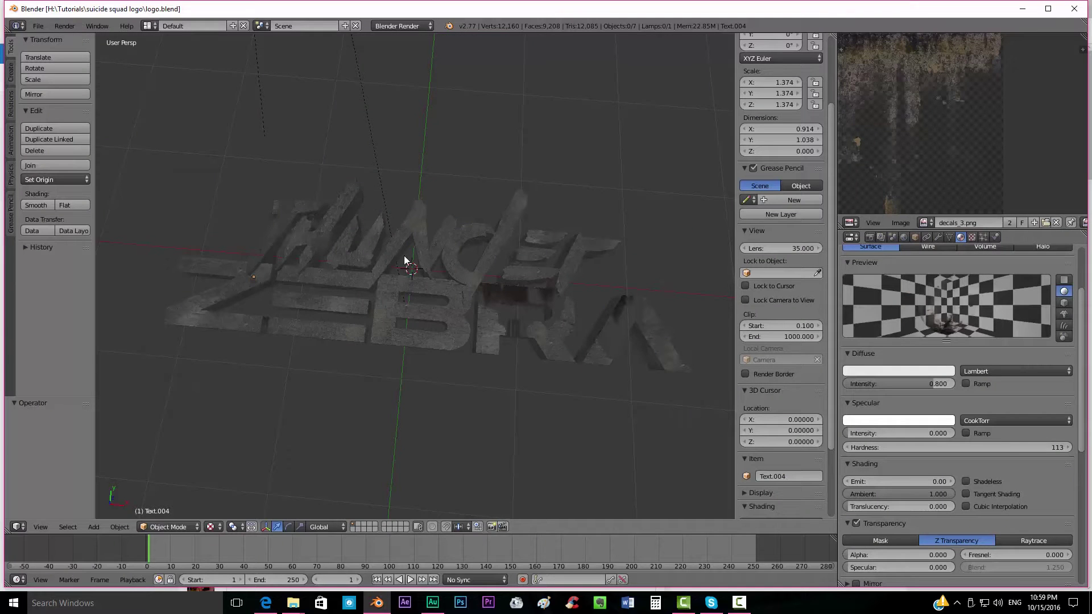
Step: Select the hemi lamp above the logo and set its energy to 0.1
{"action": "scroll", "coordinate": [399, 259], "scroll_direction": "down", "scroll_amount": 4}
{"action": "middle_click_drag", "start_coordinate": [408, 237], "coordinate": [377, 182]}
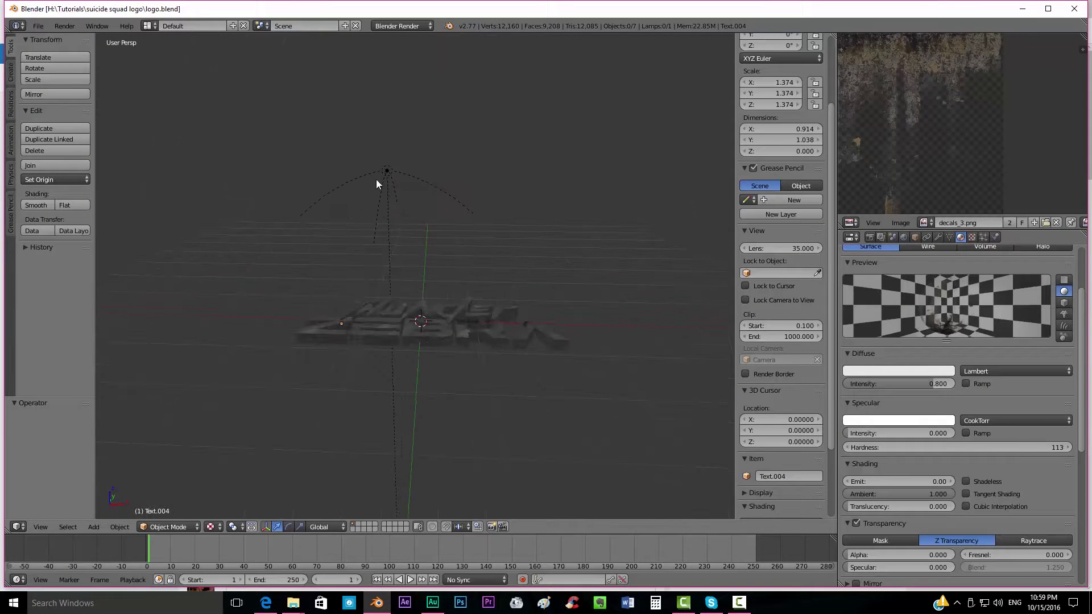
{"action": "right_click", "coordinate": [387, 172]}
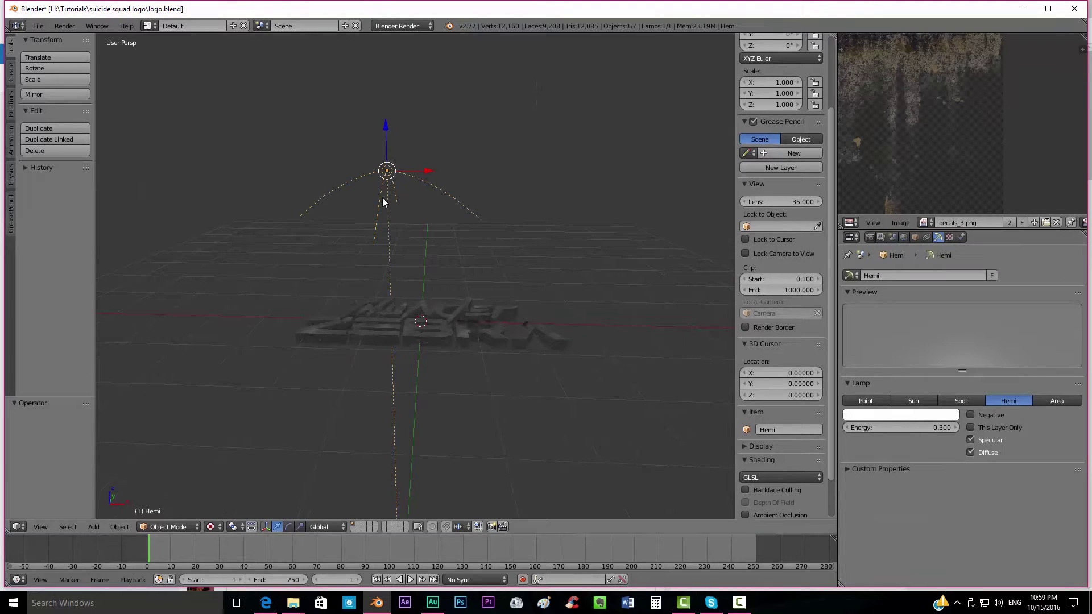
{"action": "middle_click_drag", "start_coordinate": [417, 260], "coordinate": [419, 253]}
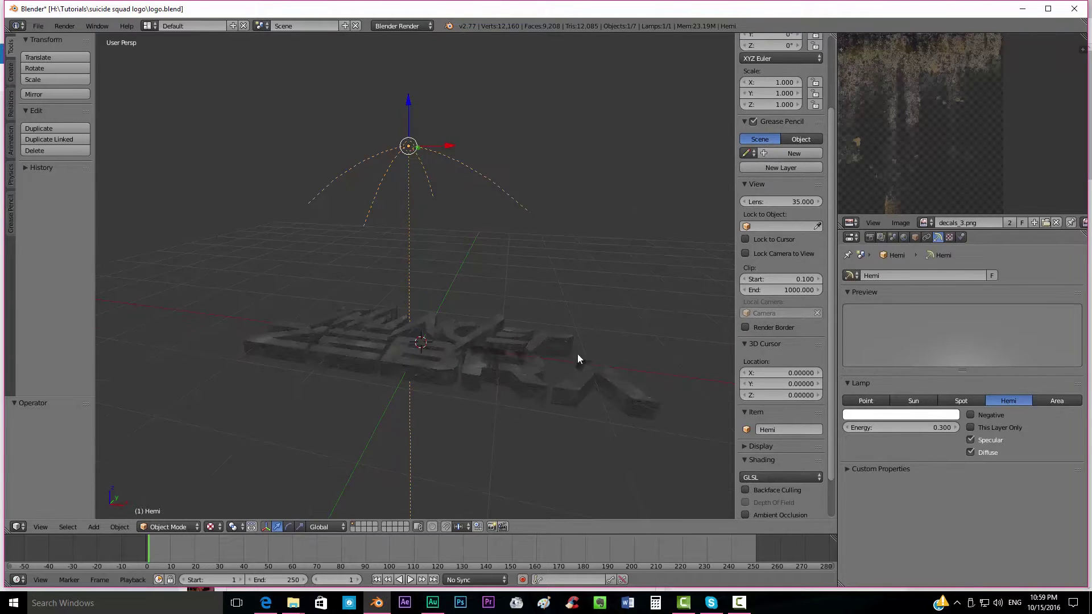
{"action": "left_click", "coordinate": [927, 428]}
{"action": "key", "text": "BackSpace"}
{"action": "type", "text": ".1"}
{"action": "key", "text": "Return"}
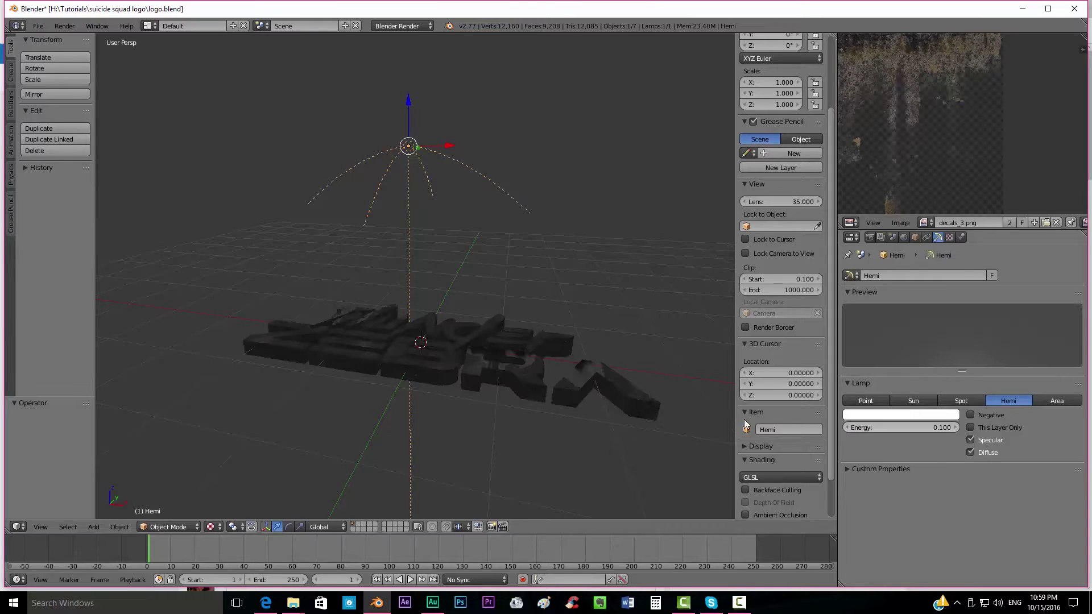
Step: Reduce the hemi lamp's energy further to 0.02 and render a test image of the logo
{"action": "scroll", "coordinate": [481, 306], "scroll_direction": "up", "scroll_amount": 4}
{"action": "left_click", "coordinate": [909, 428]}
{"action": "key", "text": "BackSpace"}
{"action": "type", "text": "0"}
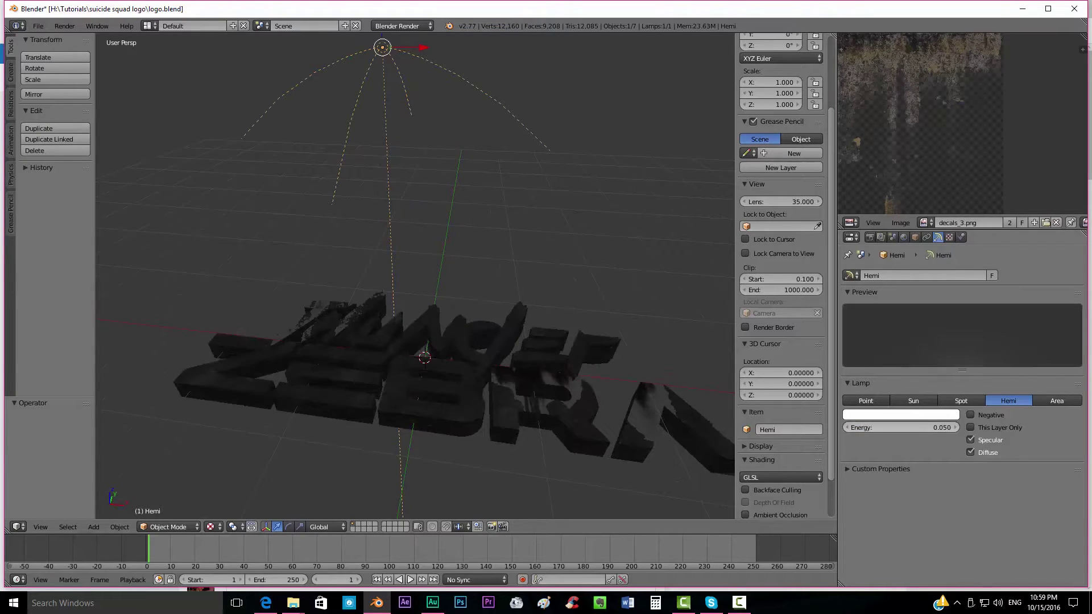
{"action": "type", "text": ".05"}
{"action": "key", "text": "BackSpace"}
{"action": "type", "text": "2"}
{"action": "key", "text": "Return"}
{"action": "scroll", "coordinate": [319, 264], "scroll_direction": "up", "scroll_amount": 1}
{"action": "middle_click_drag", "start_coordinate": [321, 269], "coordinate": [364, 243]}
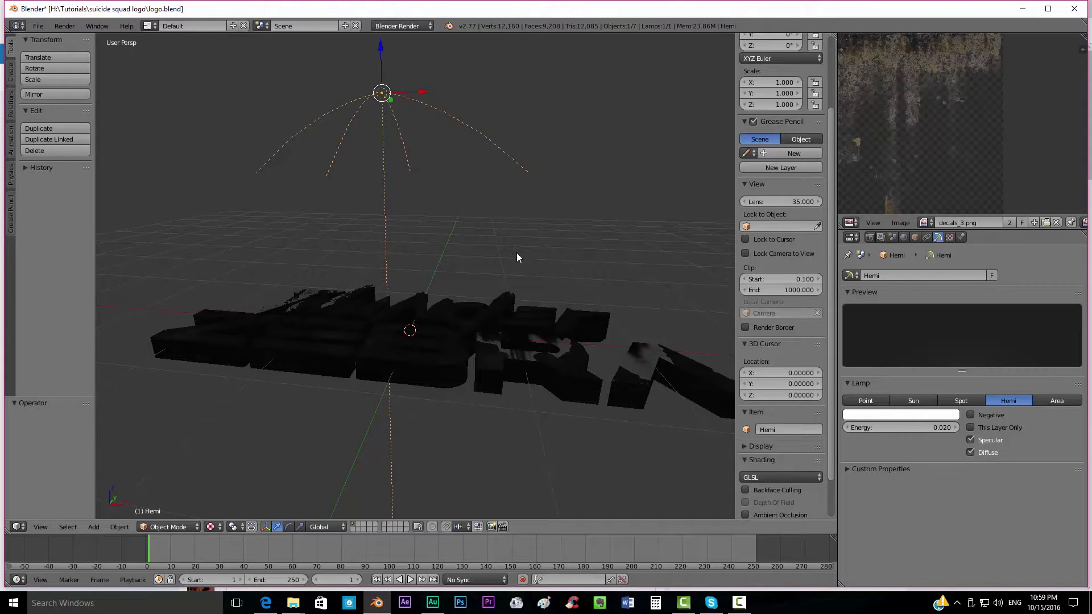
{"action": "key", "text": "F12"}
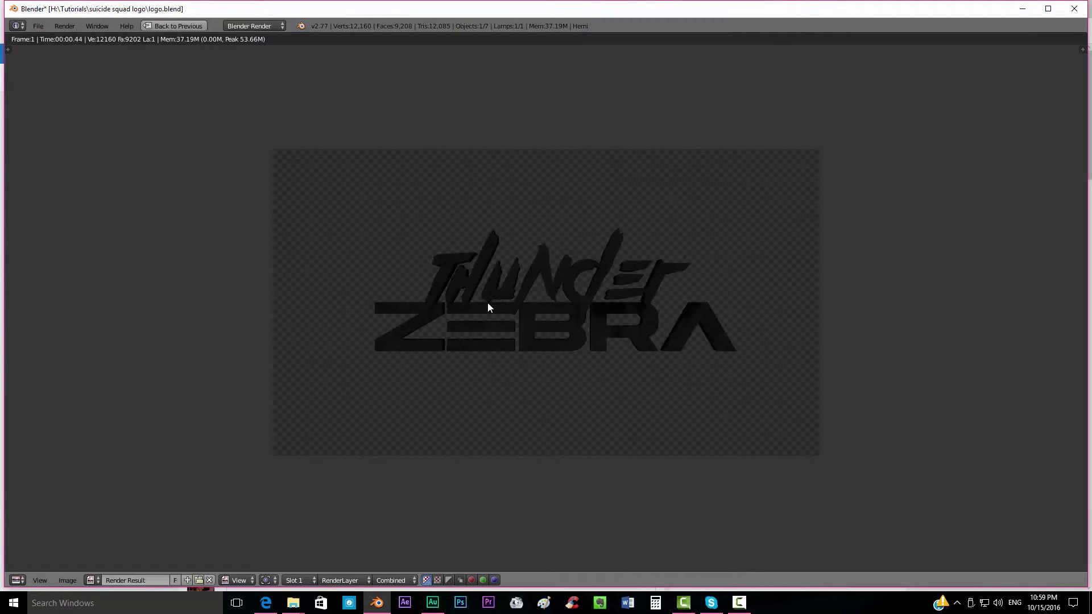
{"action": "key", "text": "Escape"}
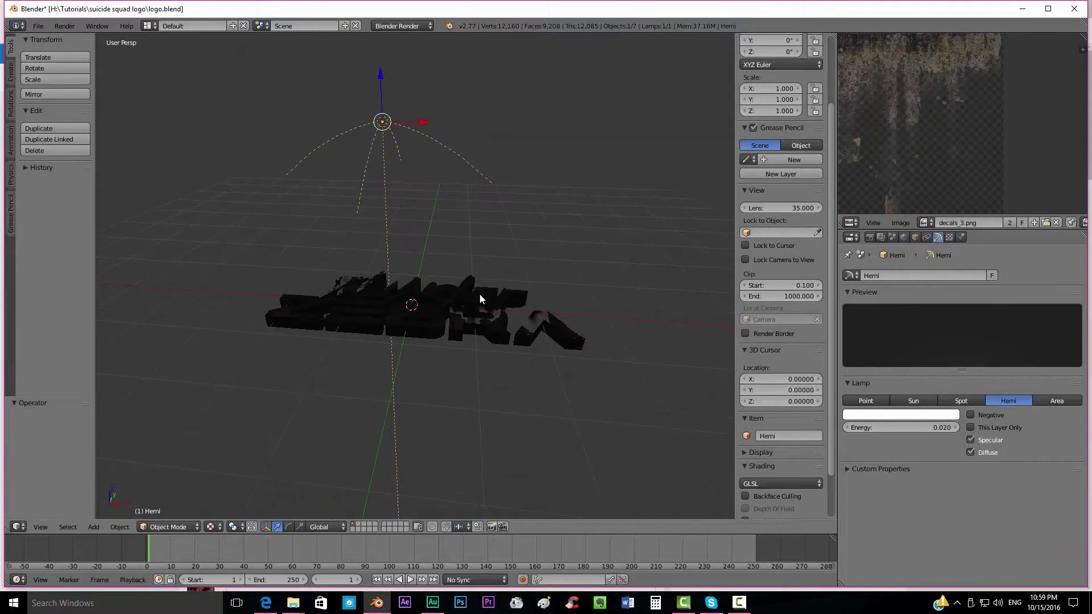
Step: Add an area lamp to the scene
{"action": "key", "text": "space"}
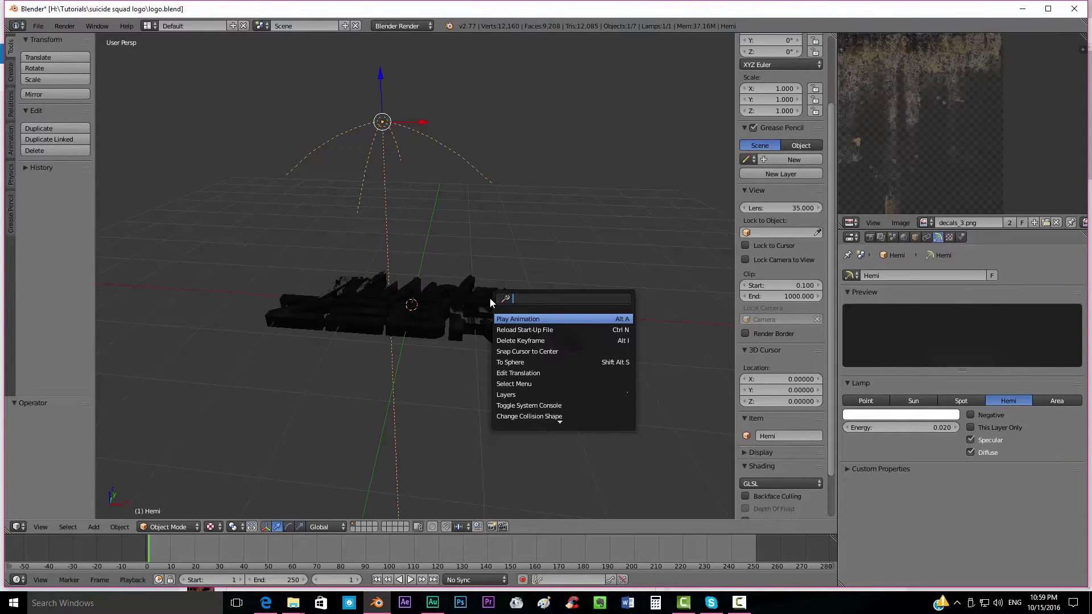
{"action": "type", "text": "add lam"}
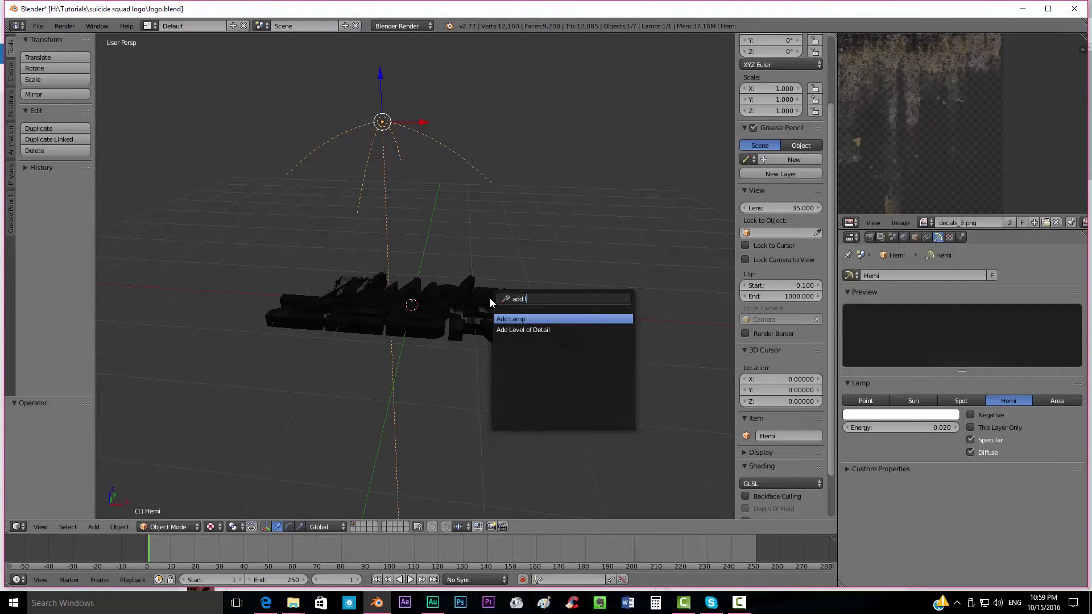
{"action": "left_click", "coordinate": [523, 319]}
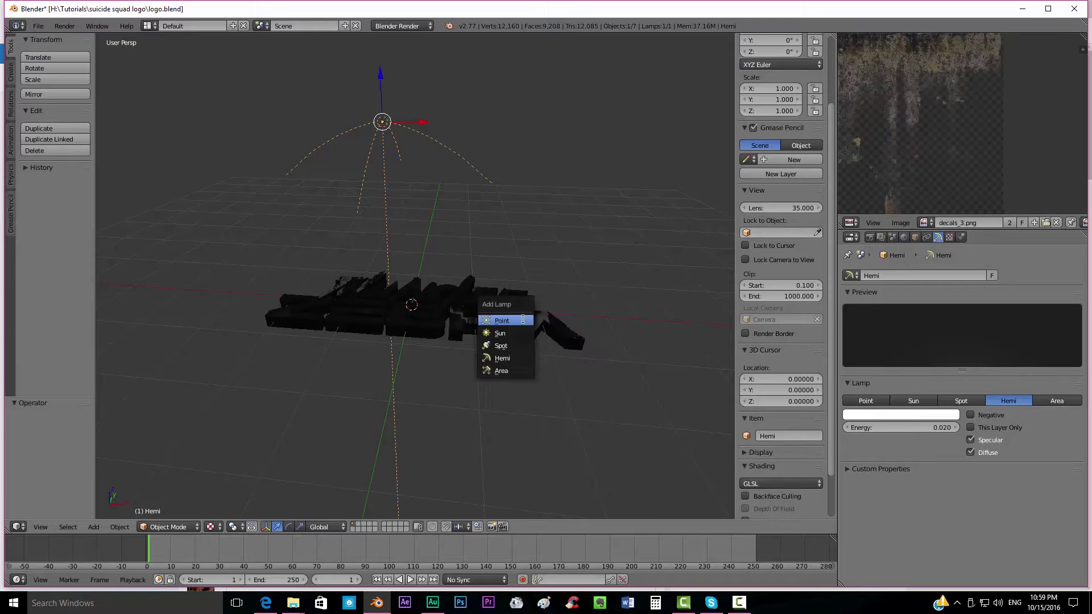
{"action": "left_click", "coordinate": [514, 371]}
Step: Raise the area lamp about 2.27 units along Z above the logo and render a test image
{"action": "middle_click_drag", "start_coordinate": [414, 319], "coordinate": [472, 379]}
{"action": "key", "text": "g"}
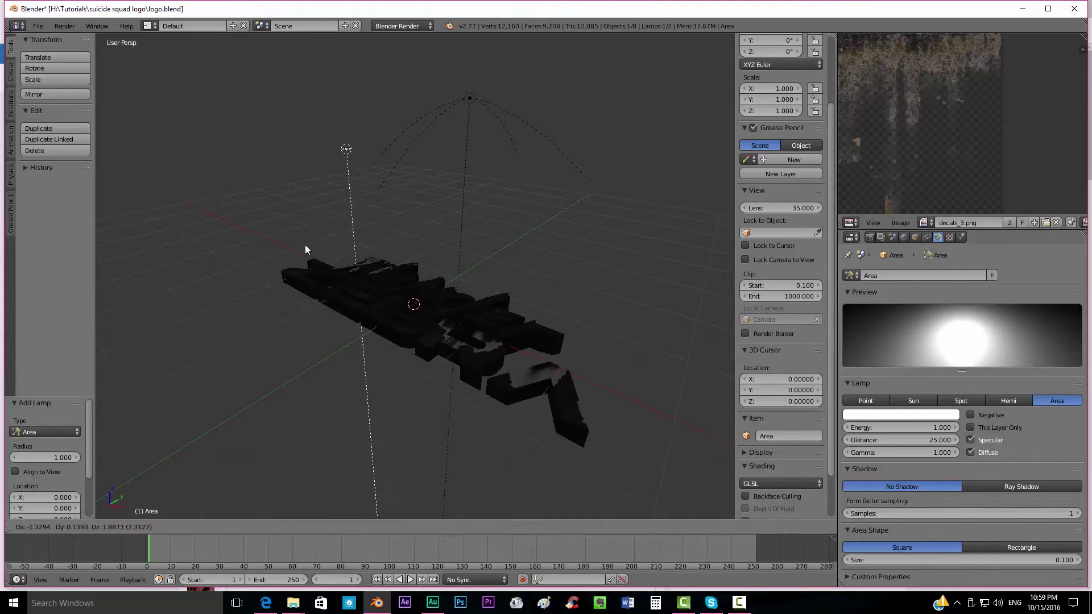
{"action": "key", "text": "Escape"}
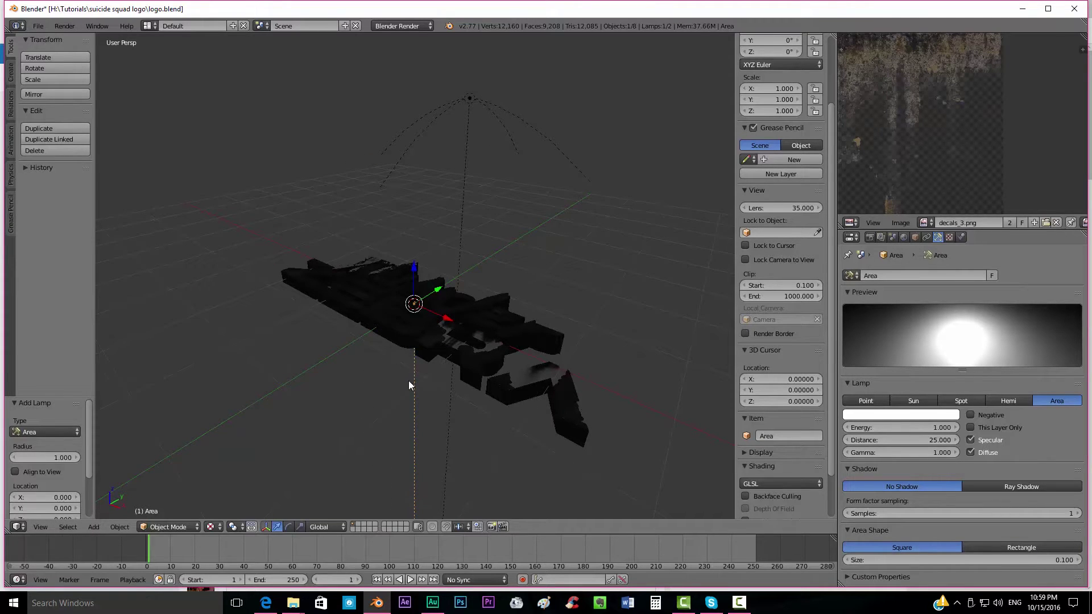
{"action": "left_click_drag", "start_coordinate": [414, 275], "coordinate": [439, 92]}
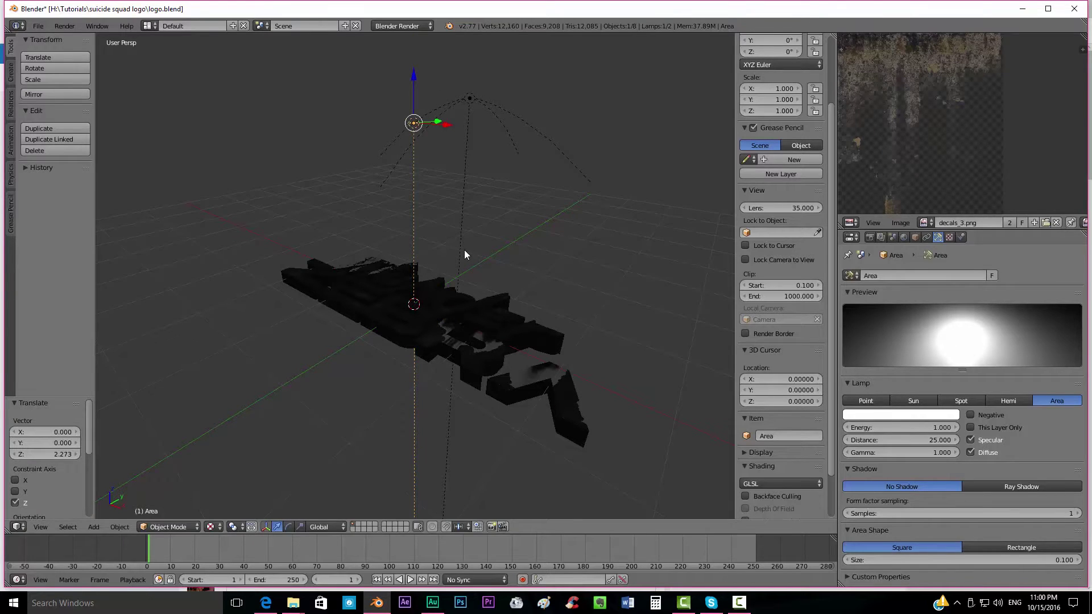
{"action": "key", "text": "F12"}
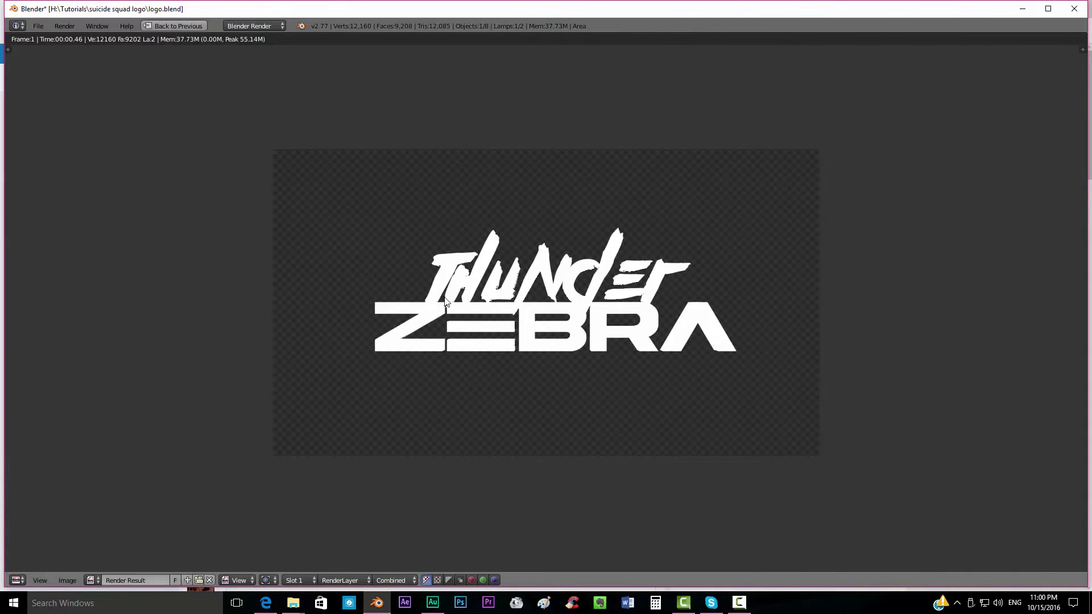
{"action": "key", "text": "Escape"}
Step: In front view, move the area lamp about 4 units to the logo's left and tilt it toward the logo, about -59.5° around Y
{"action": "middle_click_drag", "start_coordinate": [408, 207], "coordinate": [431, 217]}
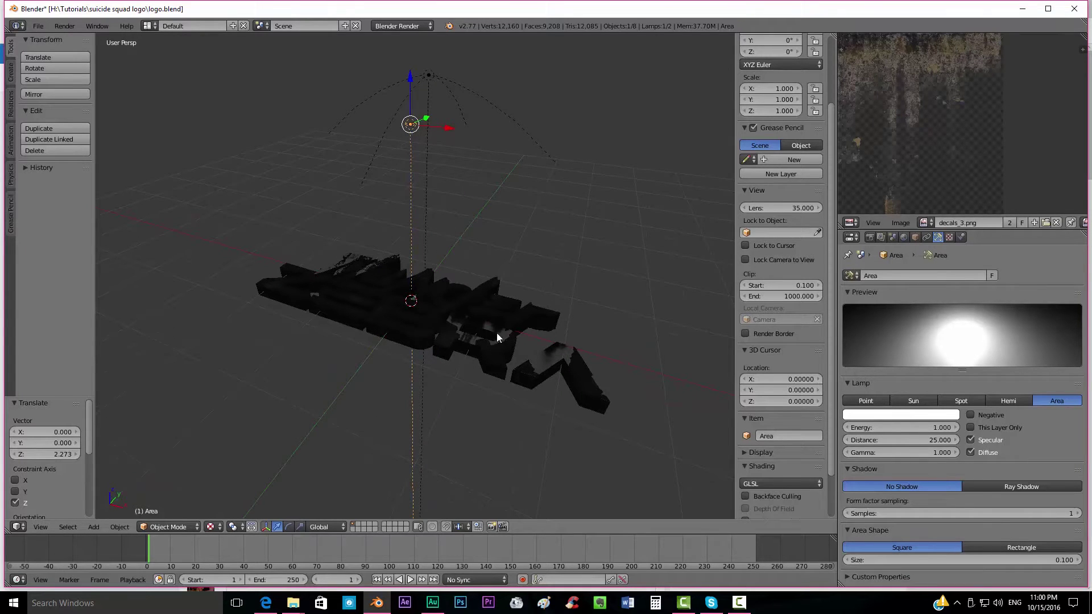
{"action": "middle_click_drag", "start_coordinate": [370, 305], "coordinate": [408, 303]}
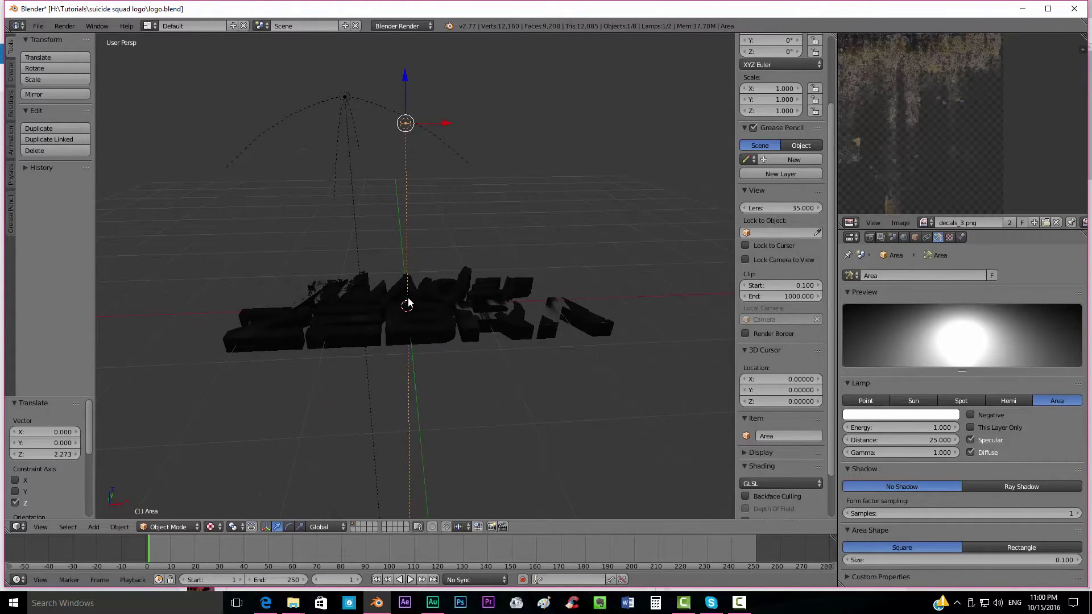
{"action": "key", "text": "KP_1"}
{"action": "key", "text": "g"}
{"action": "left_click", "coordinate": [145, 242]}
{"action": "key", "text": "r"}
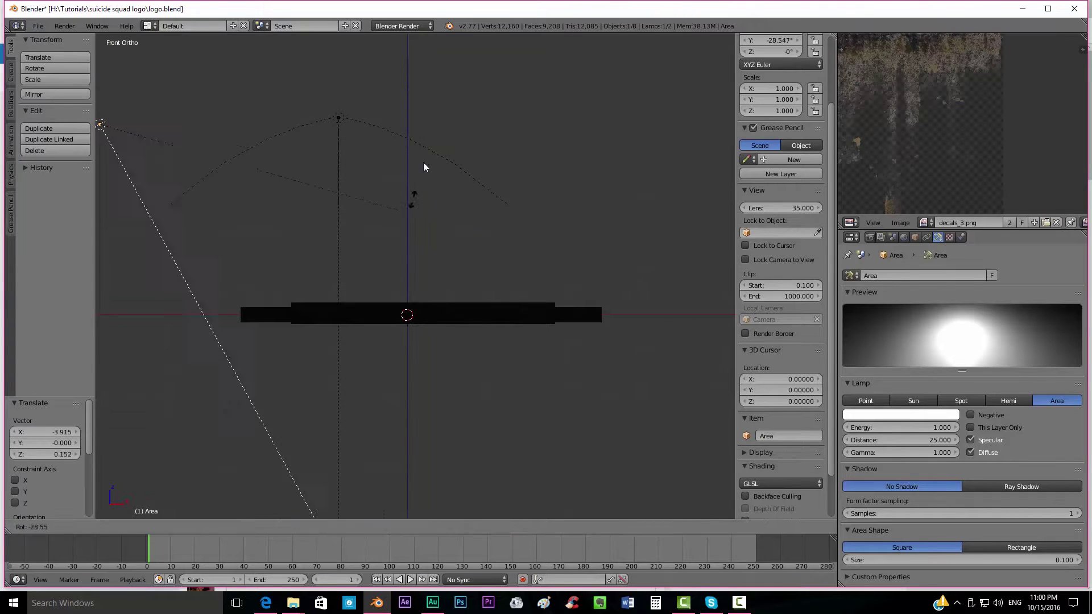
{"action": "left_click", "coordinate": [397, 87]}
{"action": "key", "text": "g"}
{"action": "left_click", "coordinate": [380, 304]}
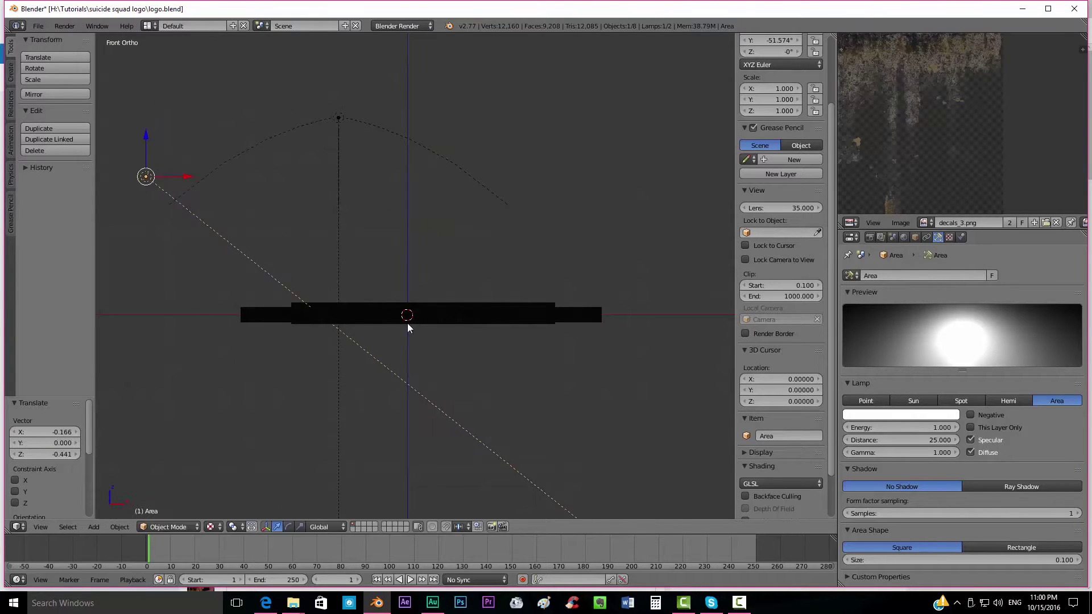
{"action": "key", "text": "r"}
{"action": "left_click", "coordinate": [442, 286]}
Step: In top view, place the area lamp off the logo's upper-left corner, turn it about -28.8° around Z, and check the reference video
{"action": "key", "text": "KP_7"}
{"action": "key", "text": "g"}
{"action": "left_click", "coordinate": [359, 214]}
{"action": "left_click", "coordinate": [560, 147]}
{"action": "key", "text": "r"}
{"action": "left_click", "coordinate": [505, 371]}
{"action": "key", "text": "g"}
{"action": "left_click", "coordinate": [381, 281]}
{"action": "key", "text": "alt+Tab"}
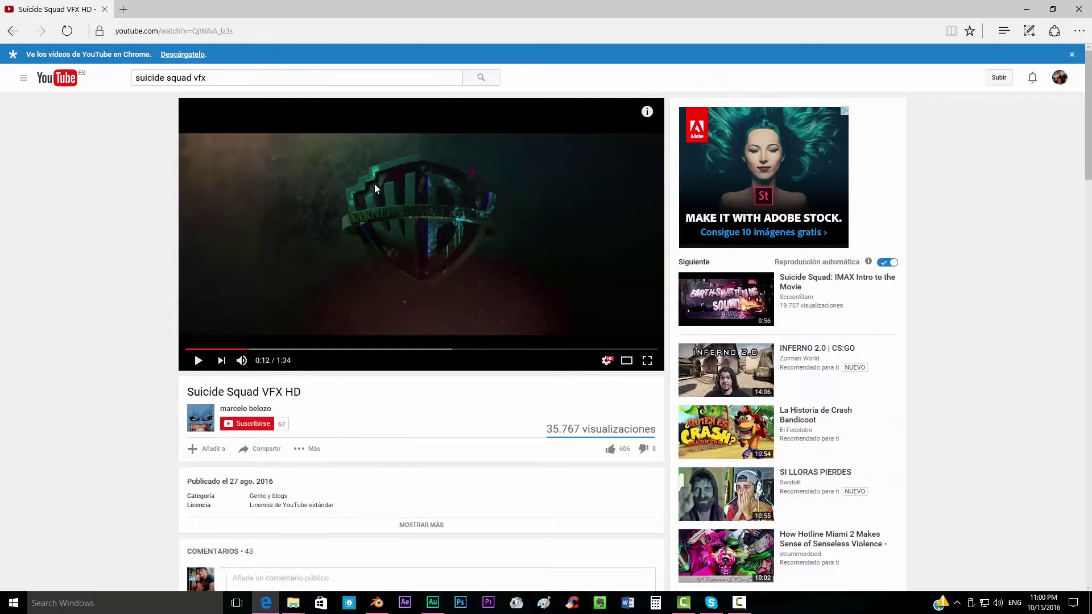
{"action": "key", "text": "alt+Tab"}
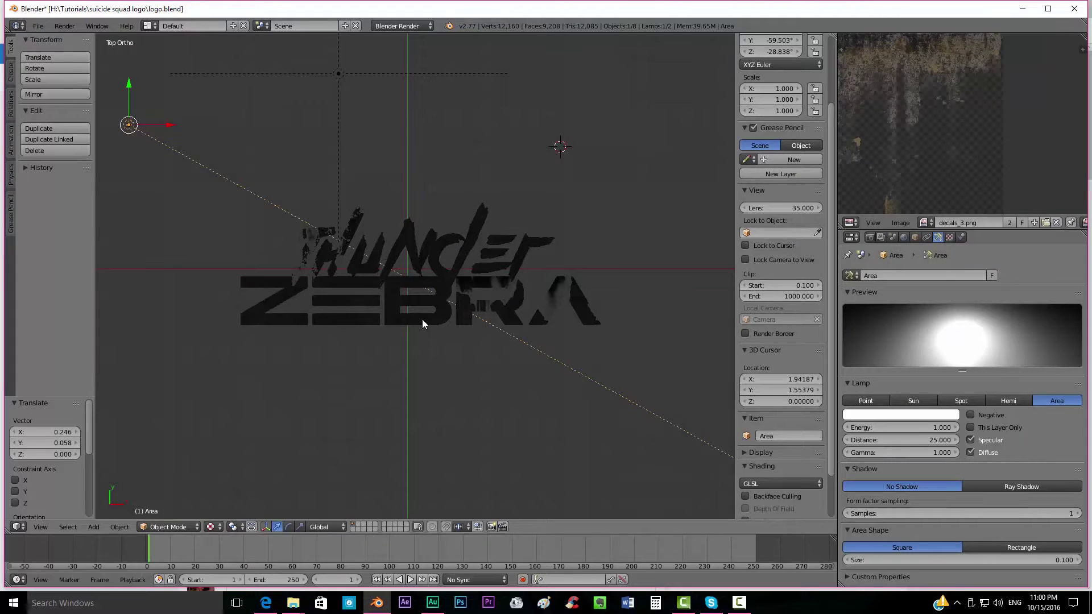
Step: In front view, lower the area lamp about 0.52 units and rotate it about -17.3° to aim more flatly across the logo
{"action": "key", "text": "KP_1"}
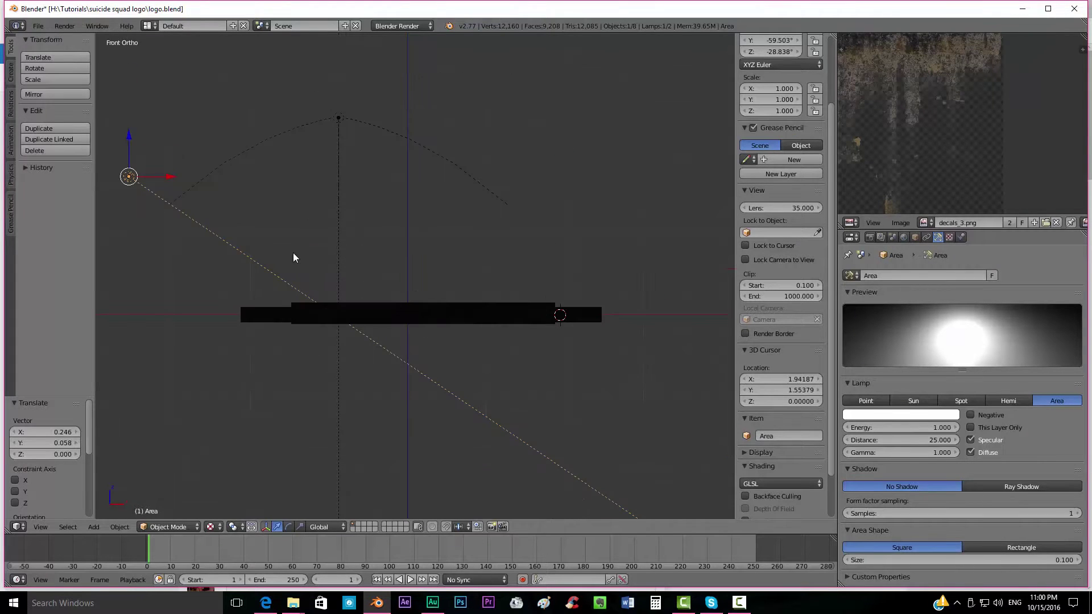
{"action": "key", "text": "g"}
{"action": "left_click", "coordinate": [286, 306]}
{"action": "key", "text": "r"}
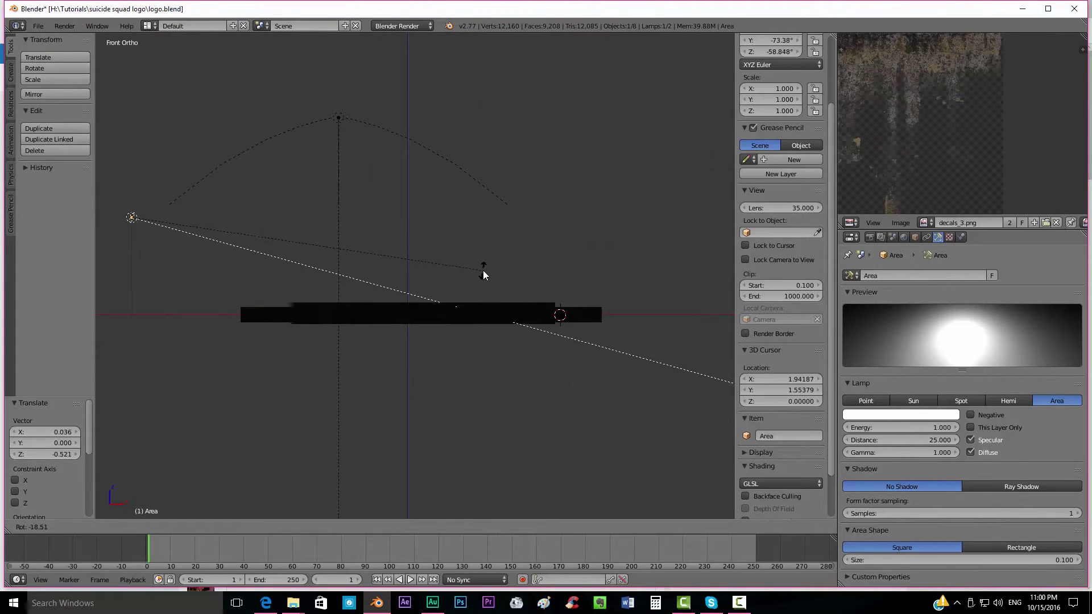
{"action": "left_click", "coordinate": [484, 275]}
{"action": "middle_click_drag", "start_coordinate": [483, 283], "coordinate": [380, 274]}
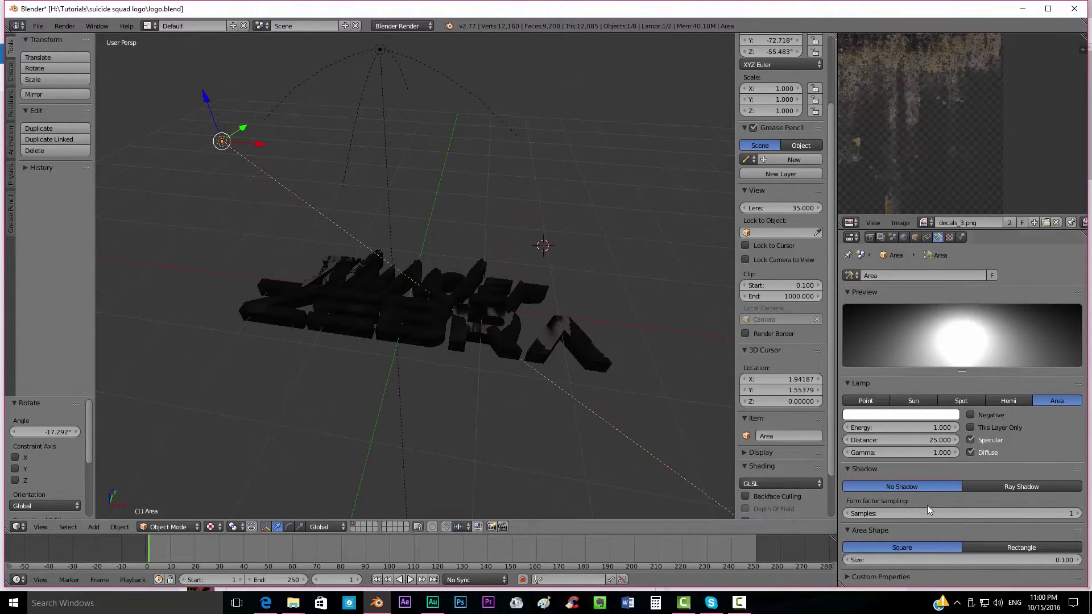
Step: Enable ray shadows for the area lamp, give it a darkened green light colour, and compare with the reference video
{"action": "left_click", "coordinate": [1015, 487]}
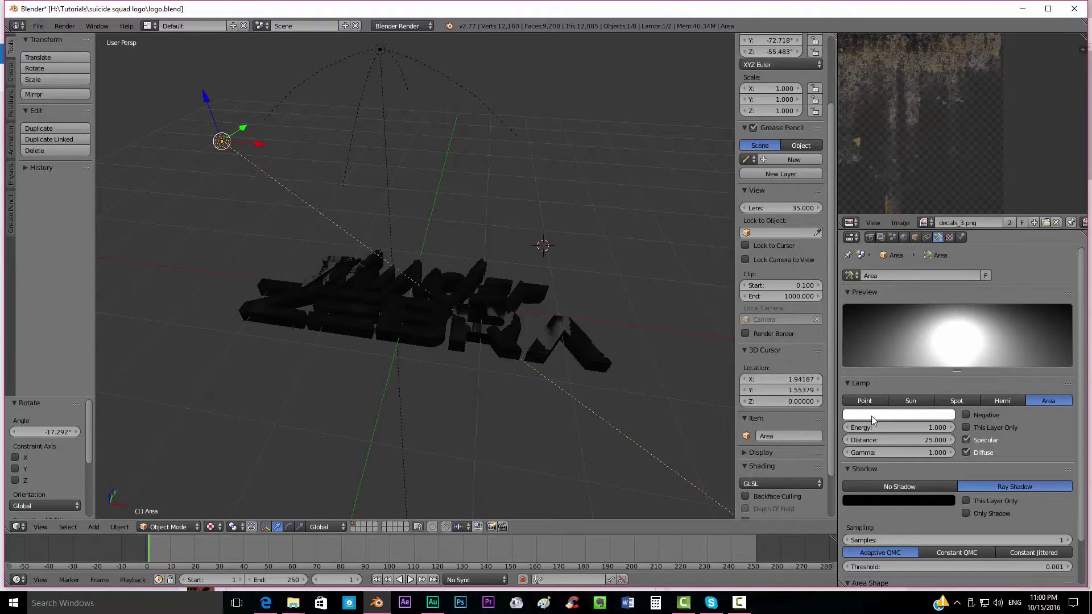
{"action": "left_click", "coordinate": [917, 414]}
{"action": "left_click", "coordinate": [867, 268]}
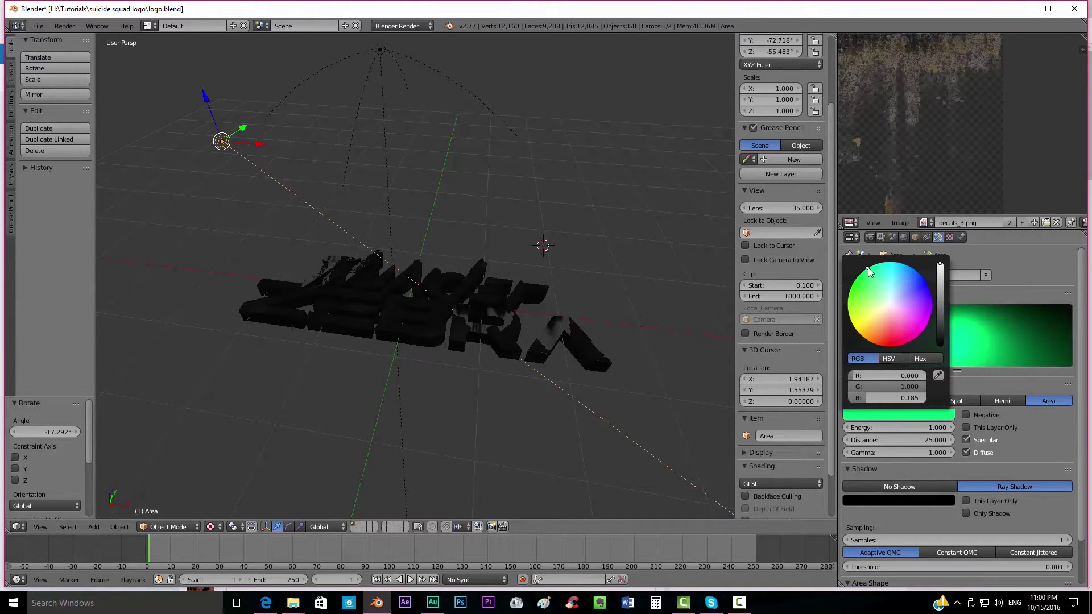
{"action": "left_click_drag", "start_coordinate": [941, 276], "coordinate": [940, 298]}
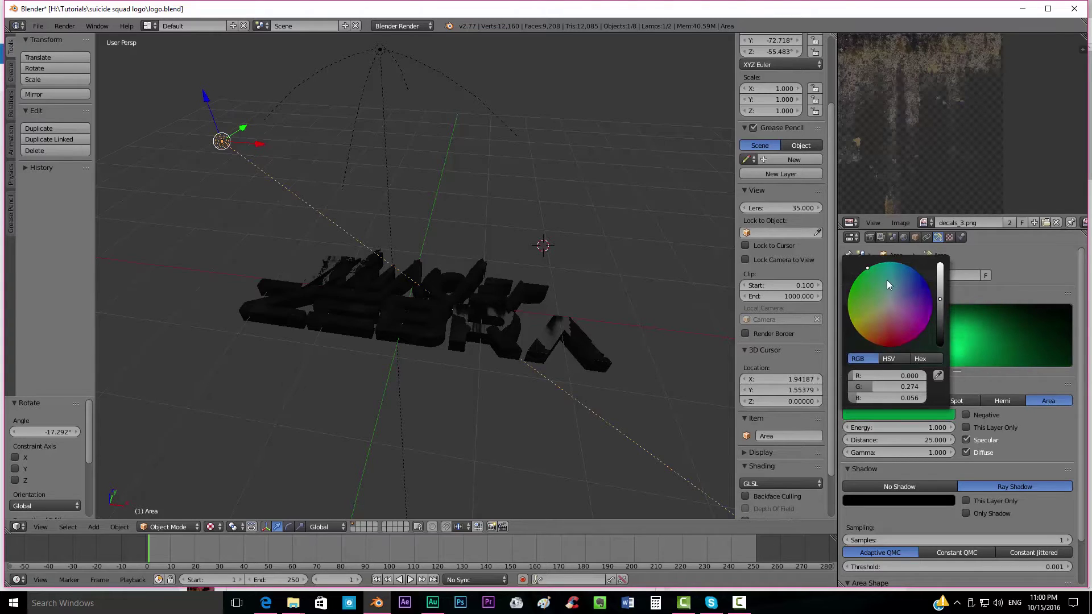
{"action": "left_click", "coordinate": [875, 264]}
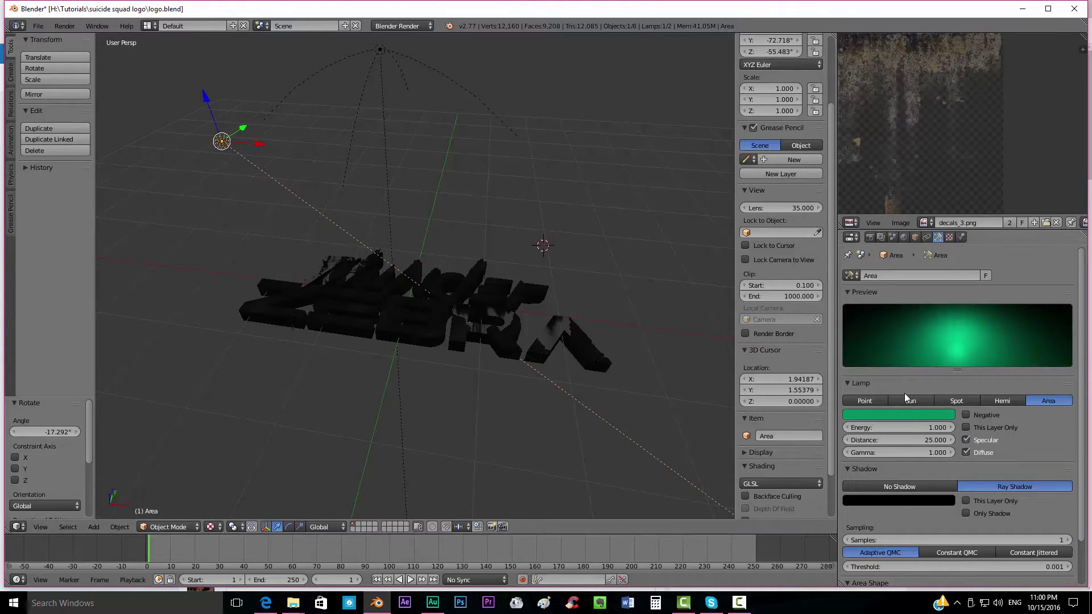
{"action": "key", "text": "alt+Tab"}
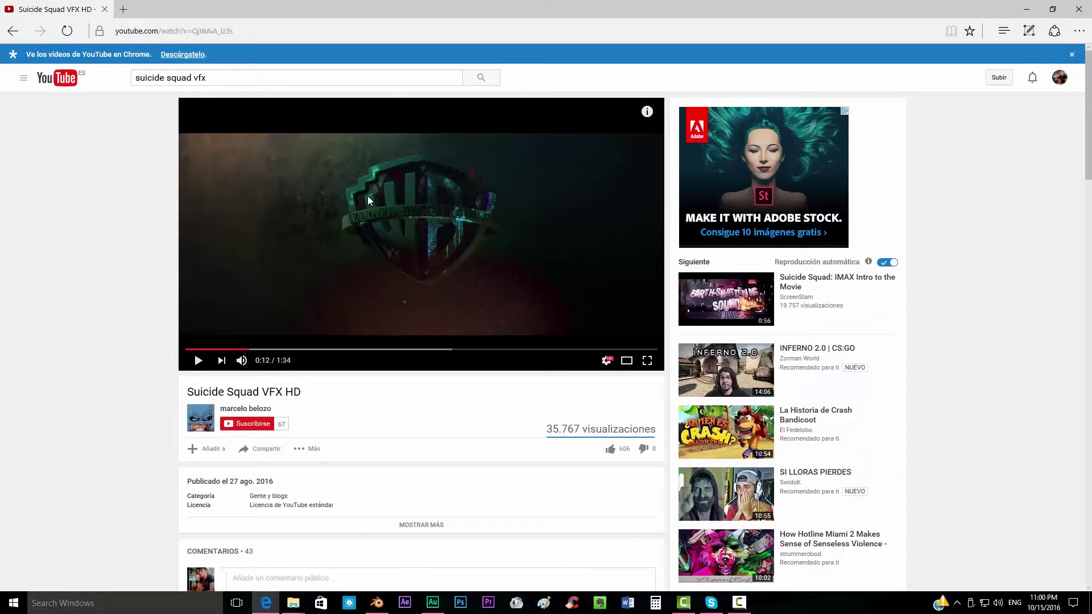
{"action": "key", "text": "alt+Tab"}
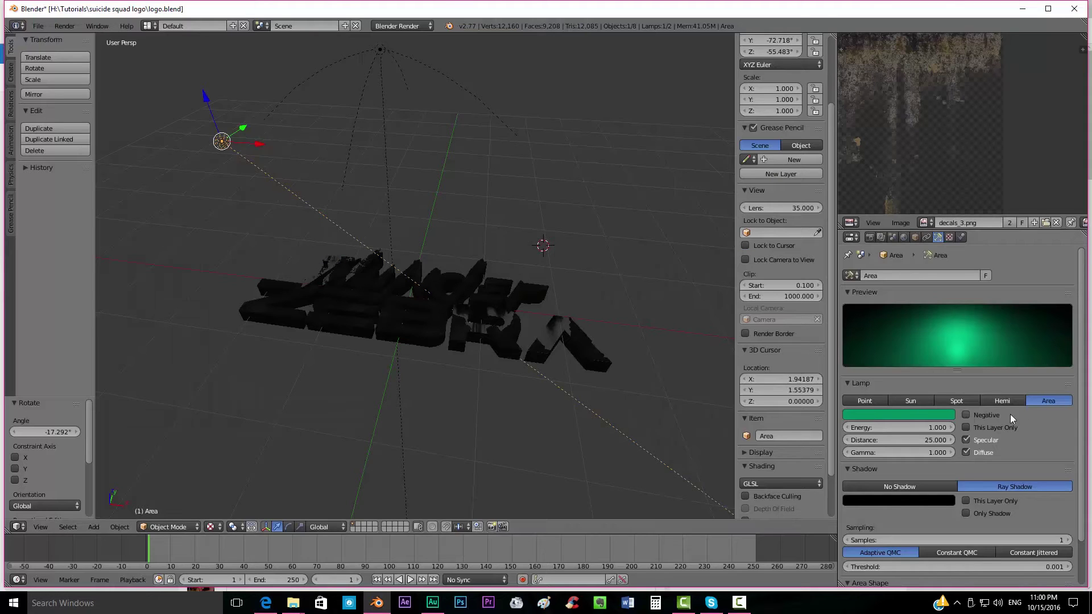
Step: Set the area lamp's distance to 5 and its energy to 2
{"action": "left_click", "coordinate": [918, 441]}
{"action": "type", "text": "5"}
{"action": "key", "text": "Return"}
{"action": "left_click", "coordinate": [922, 427]}
{"action": "type", "text": "2"}
{"action": "key", "text": "Return"}
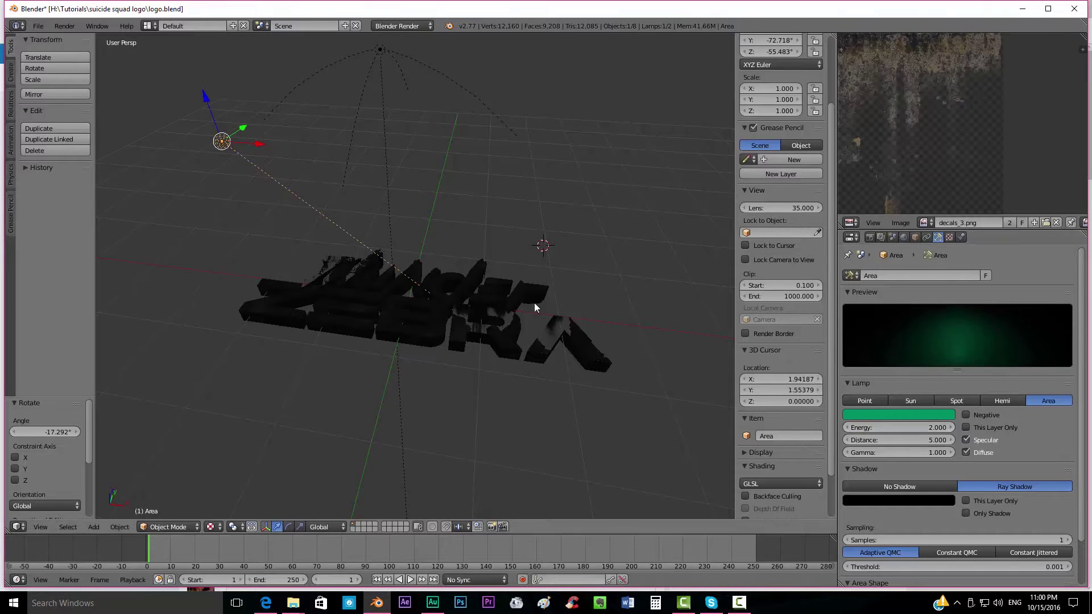
Step: Test-render the logo and set the area lamp's square size to 3
{"action": "key", "text": "F12"}
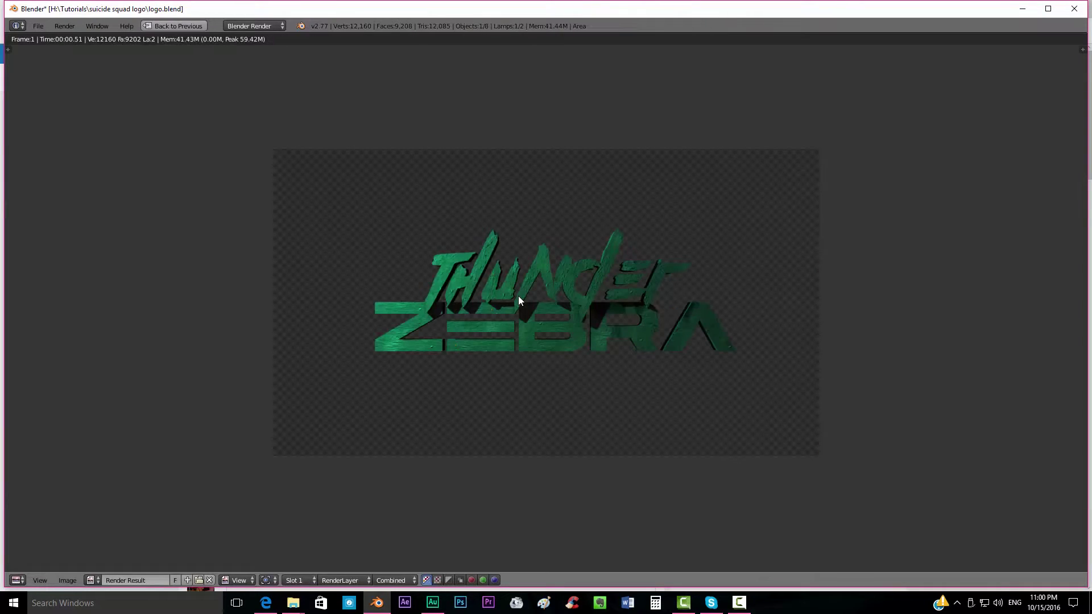
{"action": "key", "text": "Escape"}
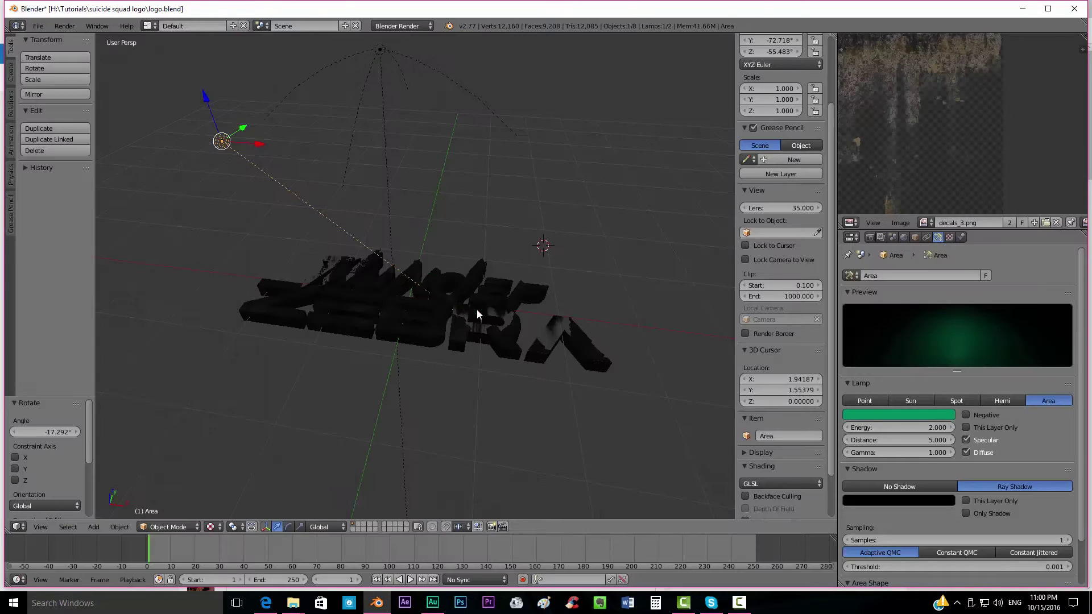
{"action": "scroll", "coordinate": [961, 492], "scroll_direction": "down", "scroll_amount": 3}
{"action": "left_click", "coordinate": [975, 564]}
{"action": "type", "text": "5"}
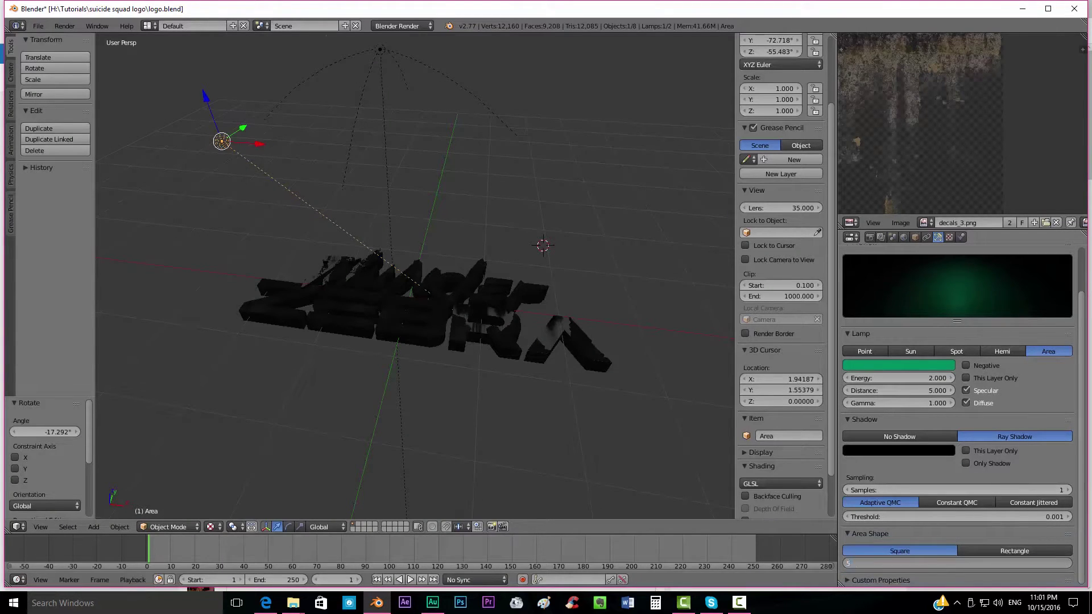
{"action": "key", "text": "Return"}
{"action": "left_click", "coordinate": [975, 565]}
{"action": "type", "text": "3"}
{"action": "key", "text": "Return"}
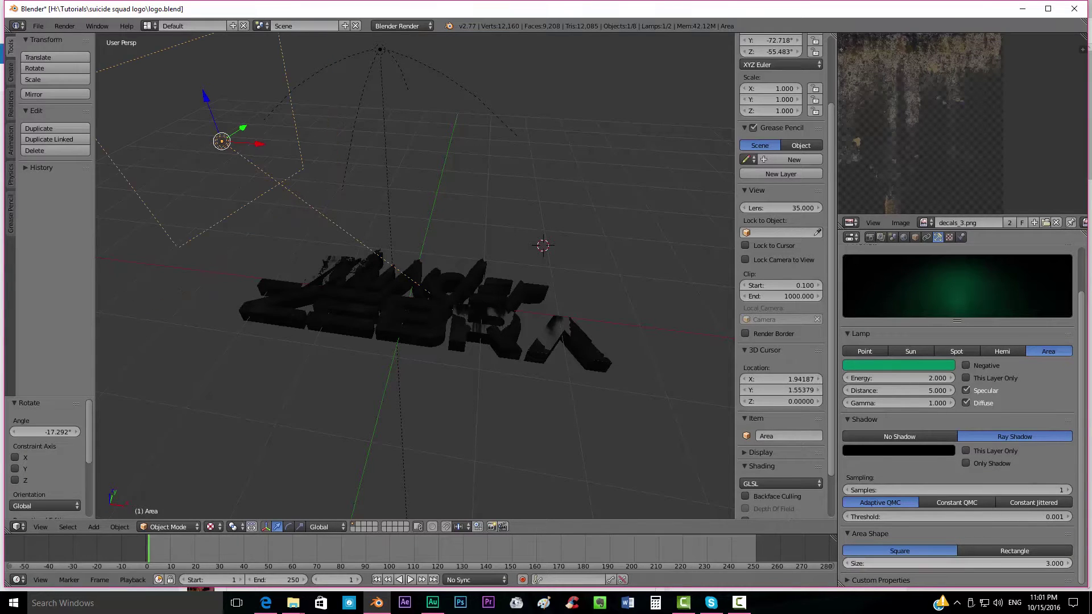
Step: Set the area lamp's shadow samples to 5 and test-render the logo
{"action": "left_click", "coordinate": [1045, 490]}
{"action": "key", "text": "Return"}
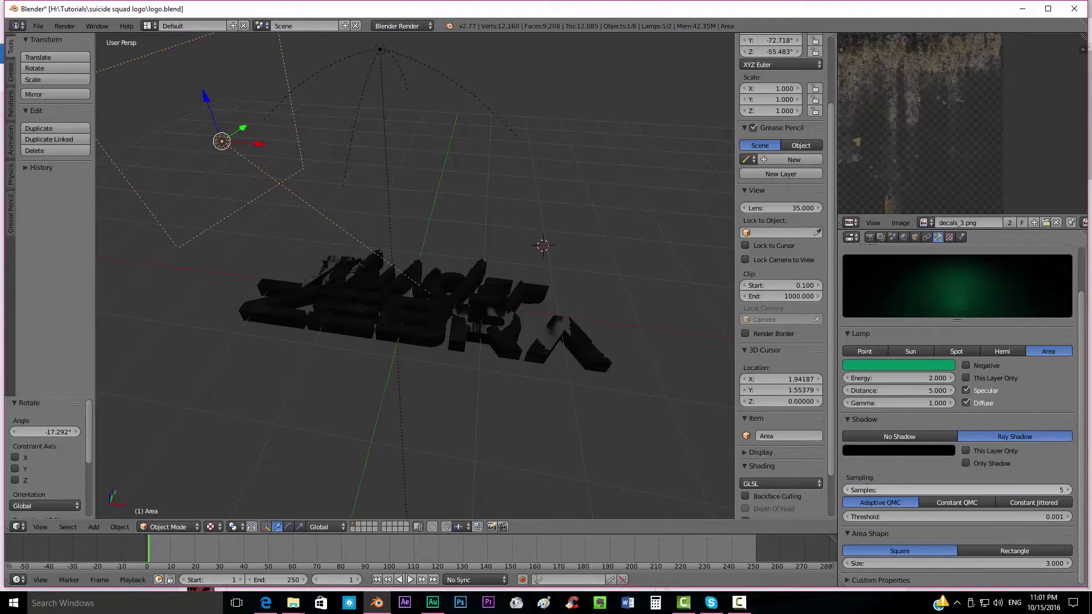
{"action": "key", "text": "F12"}
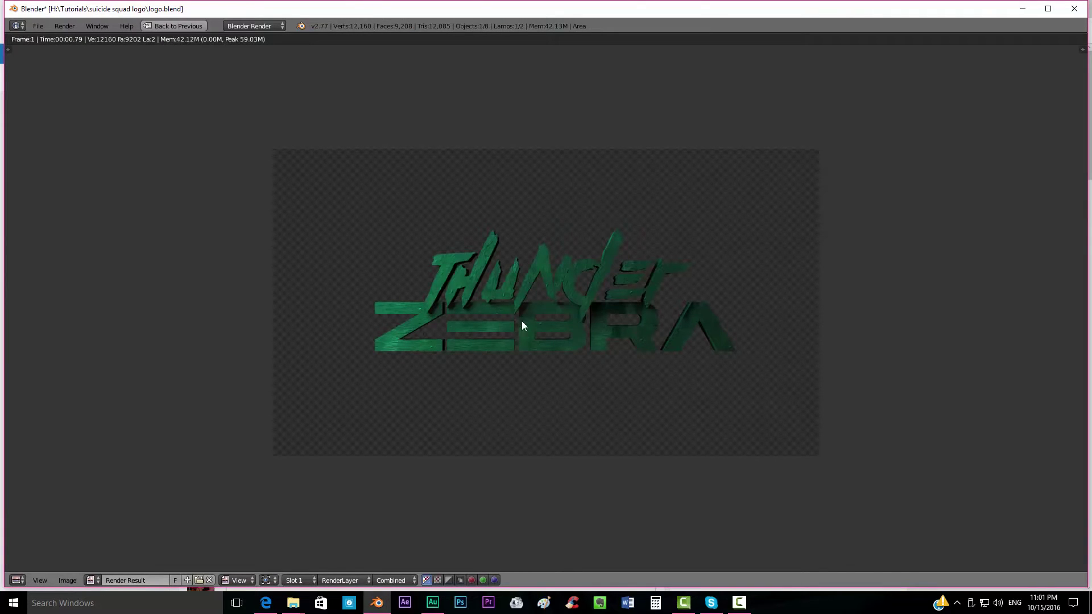
{"action": "key", "text": "Escape"}
Step: Enlarge the area lamp's square size to 5 and test-render the logo
{"action": "left_click", "coordinate": [967, 563]}
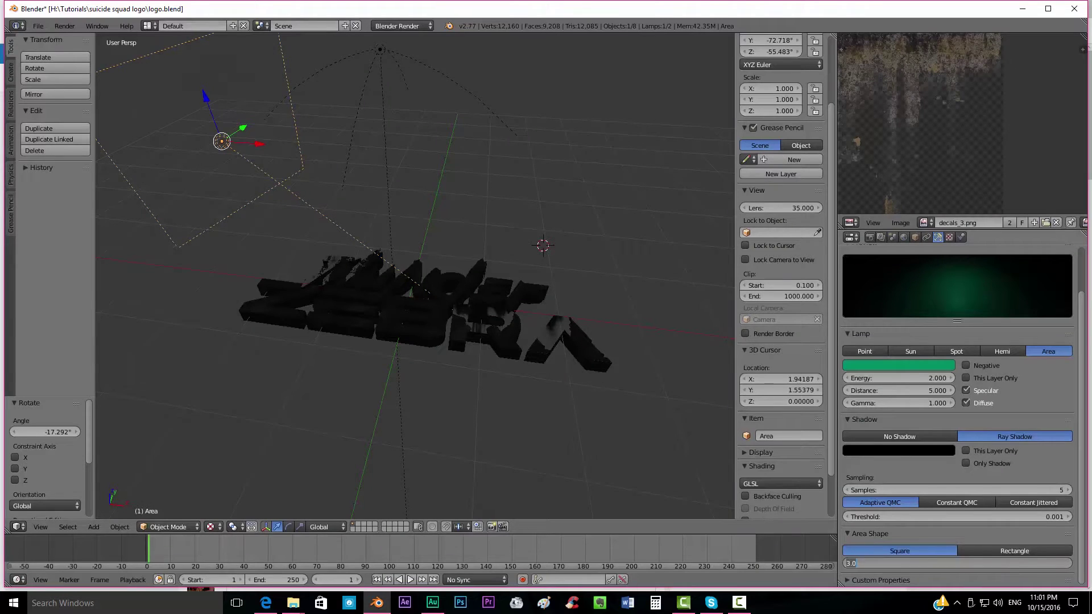
{"action": "key", "text": "Return"}
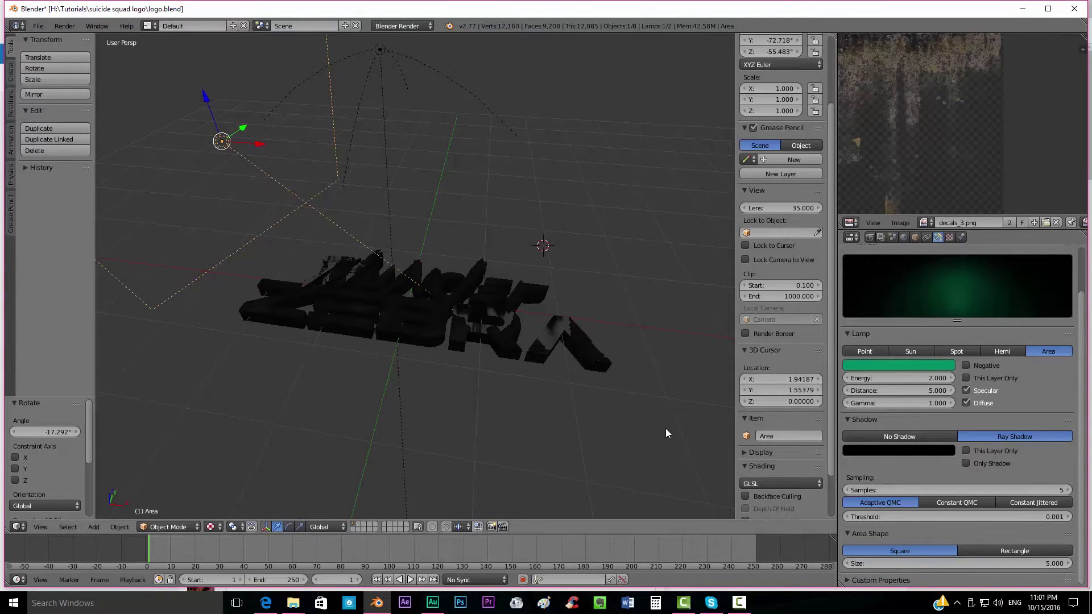
{"action": "key", "text": "F12"}
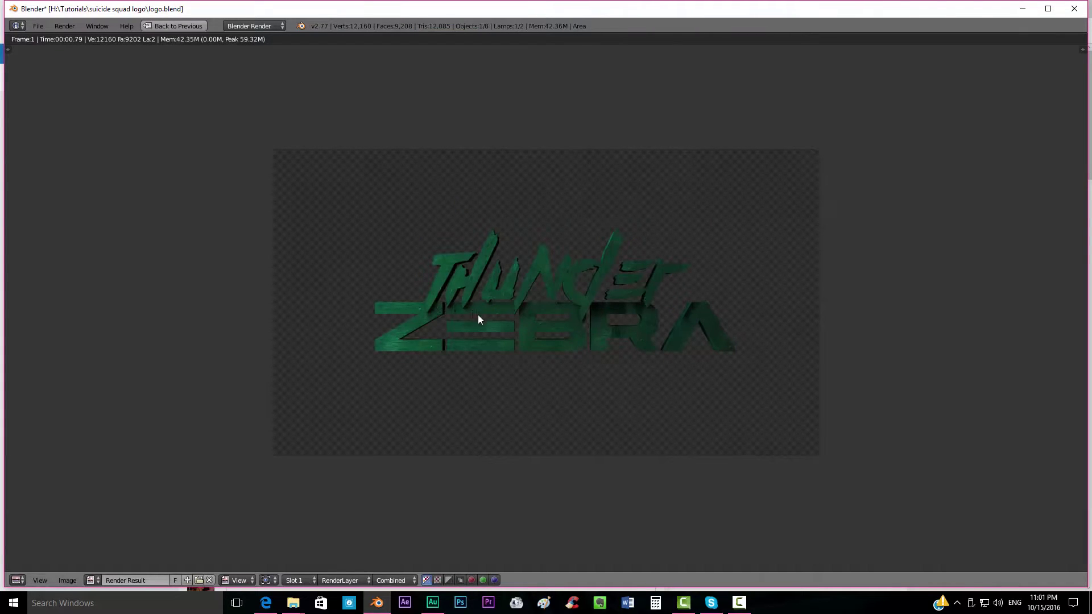
{"action": "key", "text": "Escape"}
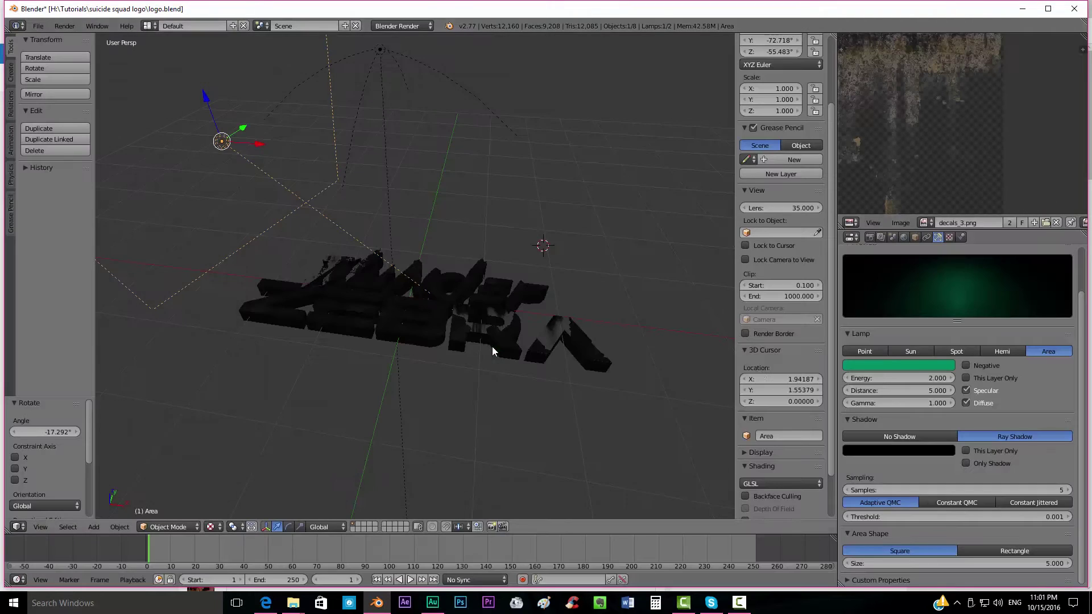
Step: Set the area lamp's energy to 1, test-render the logo and compare it with the reference video
{"action": "left_click", "coordinate": [921, 380]}
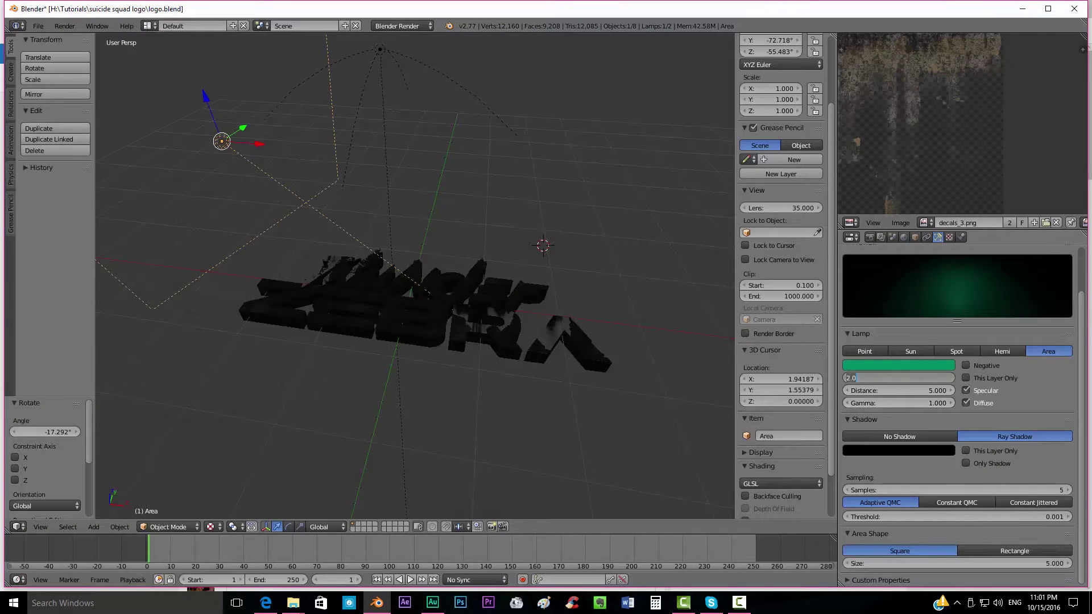
{"action": "type", "text": "1"}
{"action": "key", "text": "Return"}
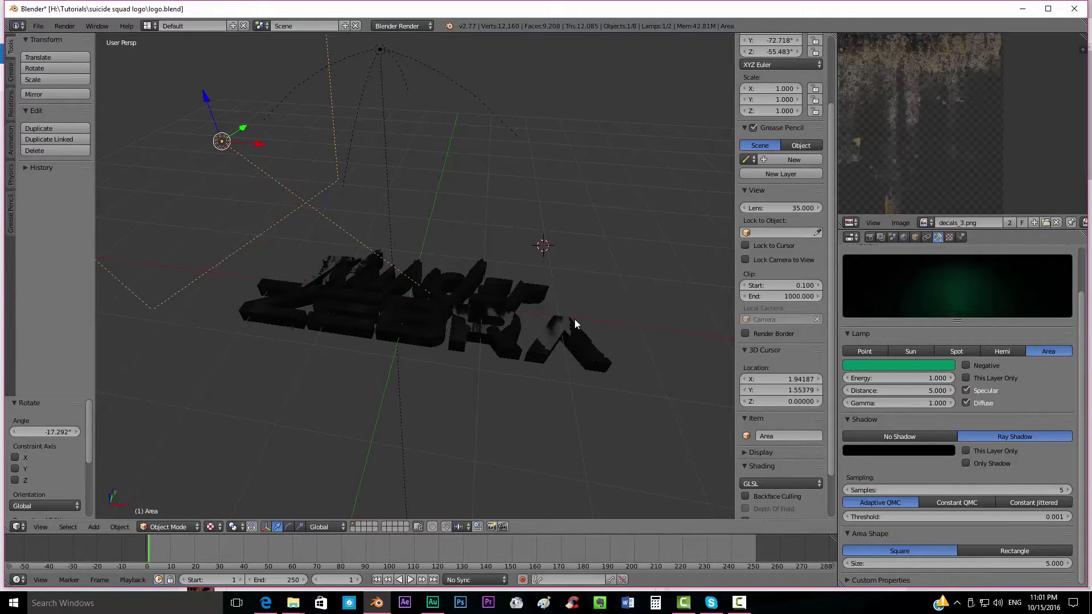
{"action": "key", "text": "F12"}
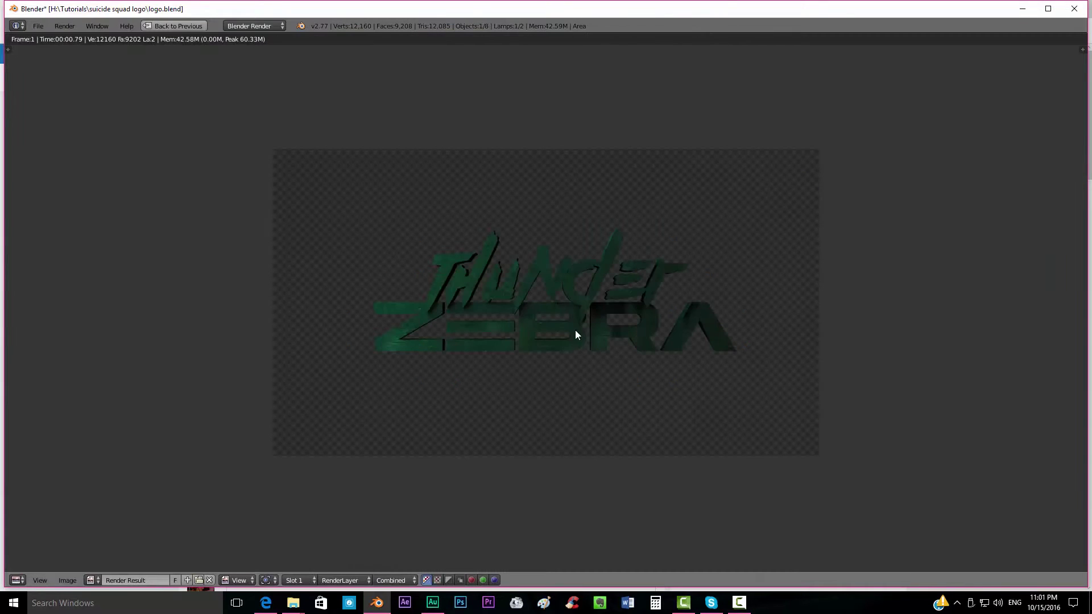
{"action": "key", "text": "alt+Tab"}
{"action": "key", "text": "alt+Tab"}
{"action": "key", "text": "Escape"}
Step: Set the area lamp's energy to 1.5, test-render the logo and compare it with the reference video
{"action": "left_click", "coordinate": [923, 376]}
{"action": "type", "text": "1.5"}
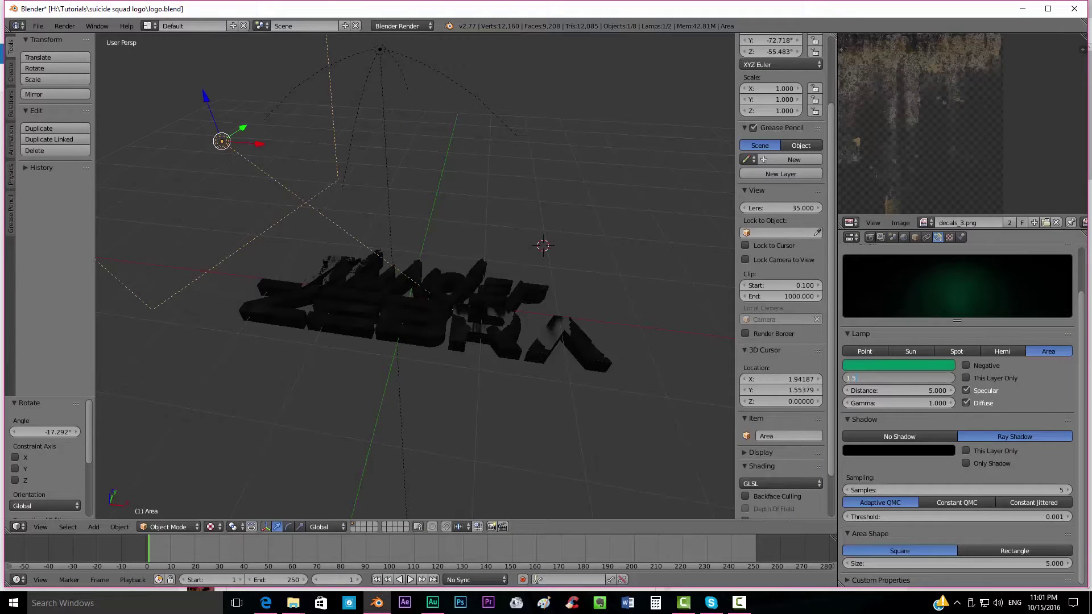
{"action": "key", "text": "Return"}
{"action": "key", "text": "F12"}
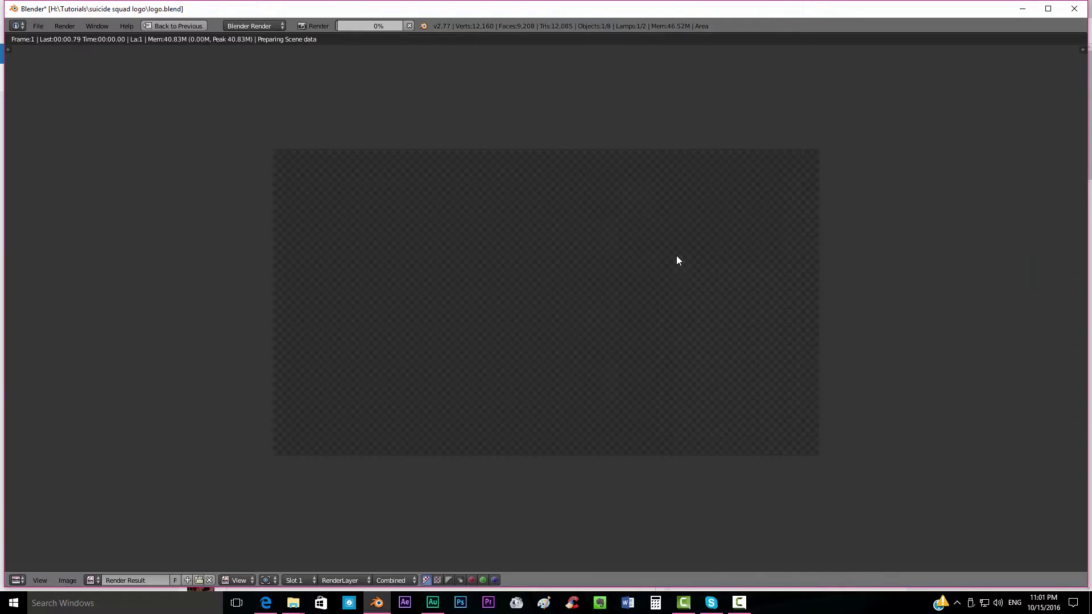
{"action": "key", "text": "alt+Tab"}
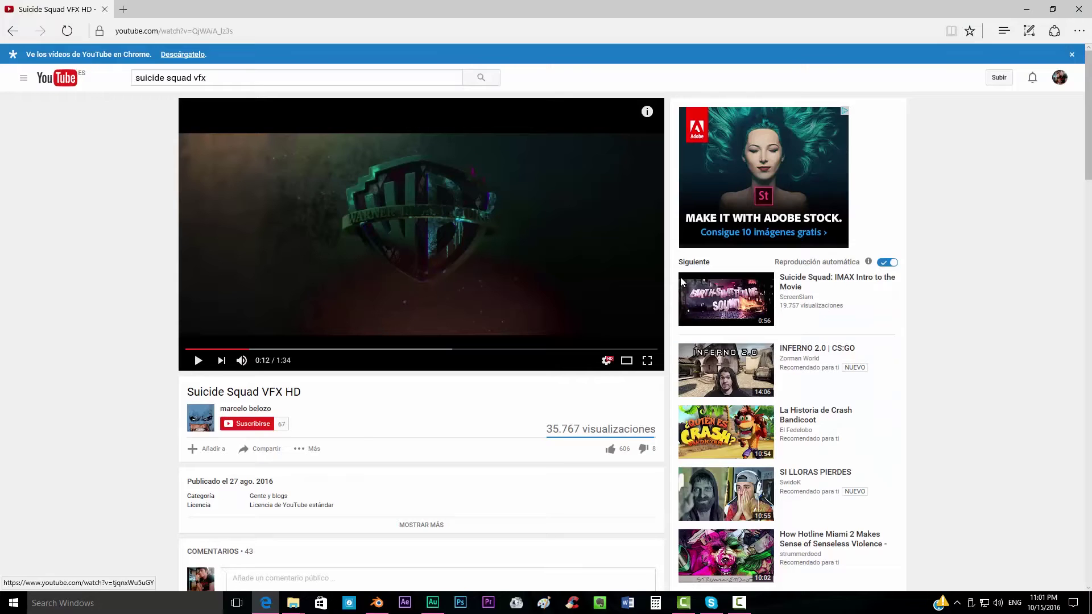
{"action": "key", "text": "alt+Tab"}
{"action": "key", "text": "Escape"}
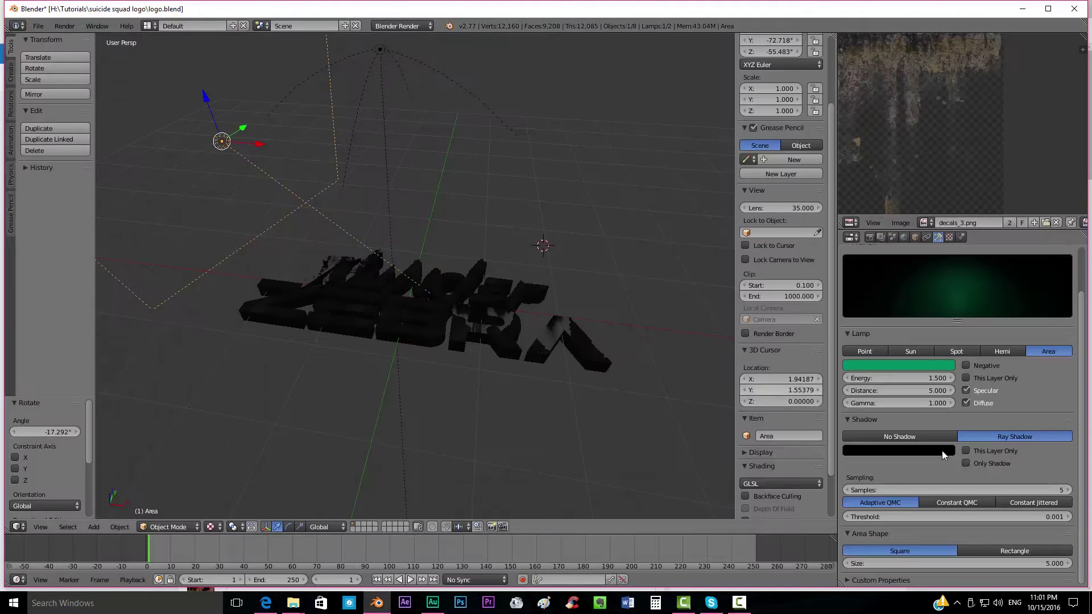
Step: Set the area lamp's distance to 3 and its energy to 3, and test-render the logo
{"action": "left_click", "coordinate": [932, 391]}
{"action": "type", "text": "3"}
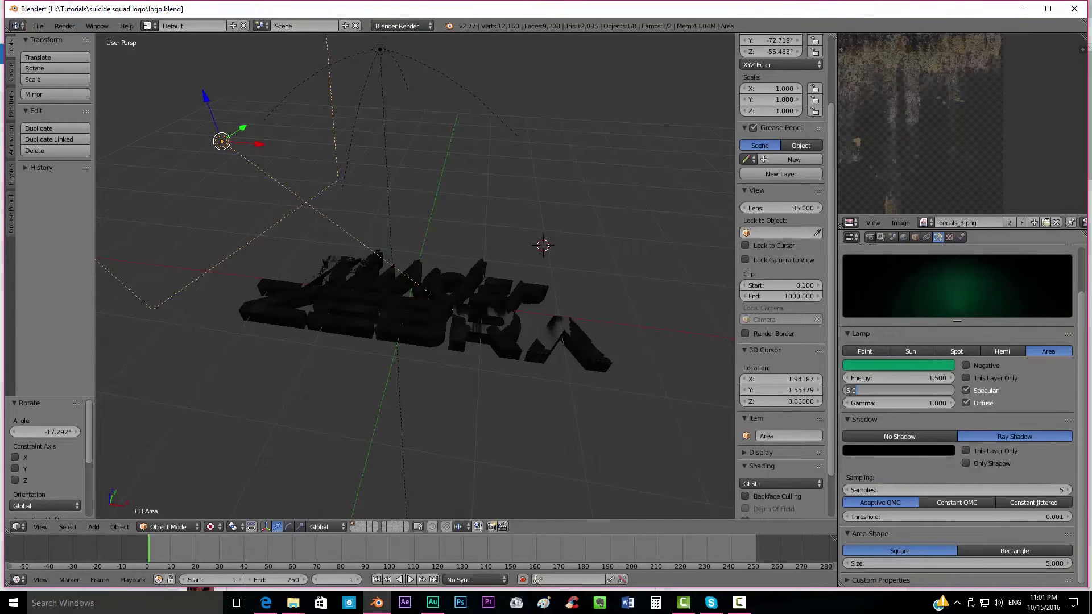
{"action": "key", "text": "Return"}
{"action": "left_click", "coordinate": [899, 378]}
{"action": "type", "text": "3"}
{"action": "key", "text": "Return"}
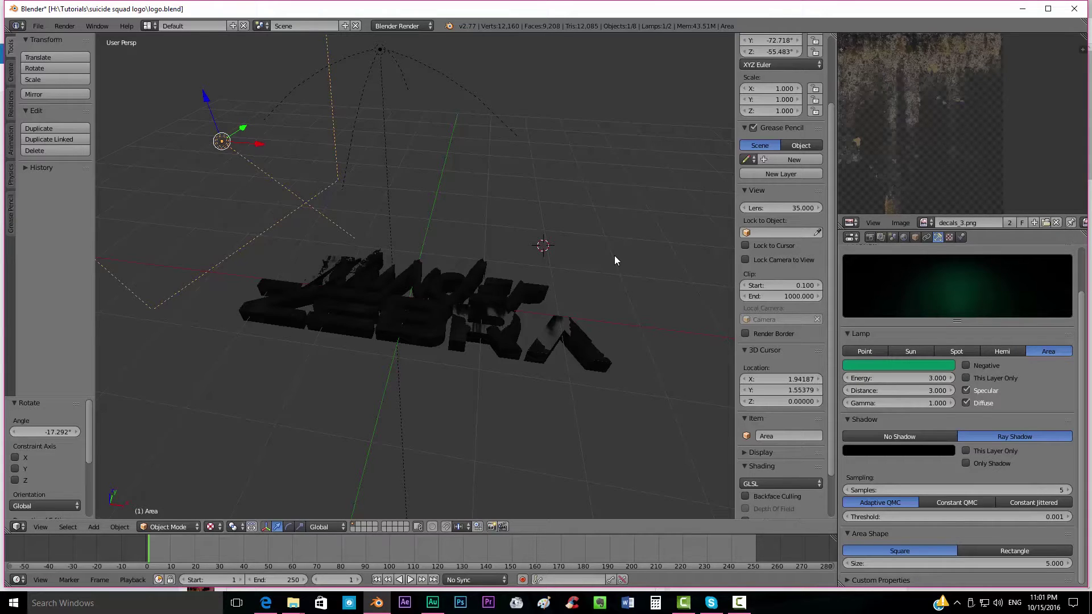
{"action": "key", "text": "F12"}
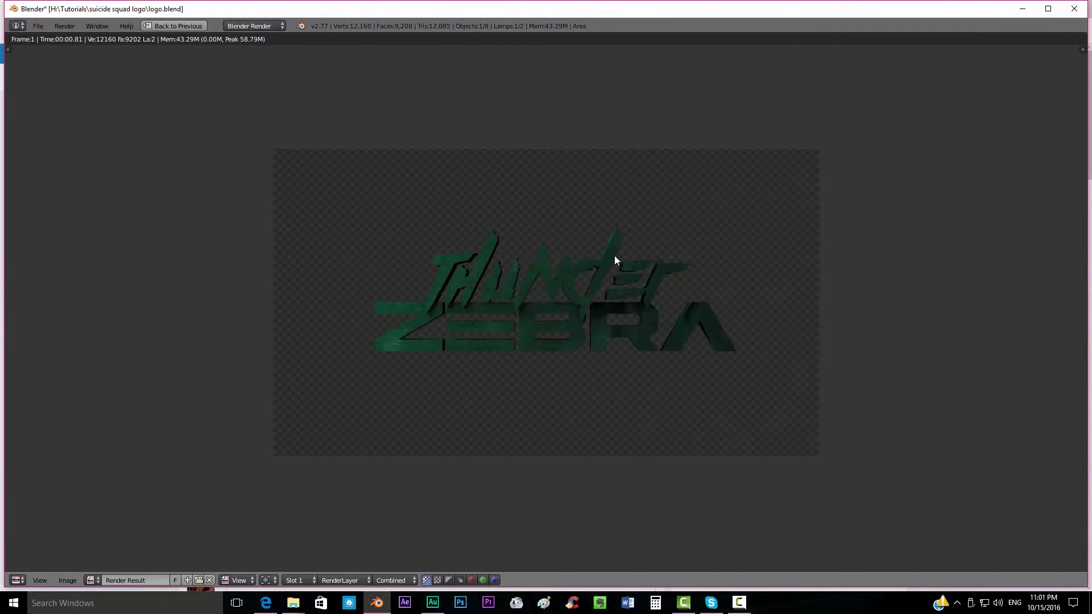
{"action": "key", "text": "Escape"}
Step: Set the area lamp's energy to 5 and test-render the logo
{"action": "left_click", "coordinate": [927, 378]}
{"action": "type", "text": "5"}
{"action": "key", "text": "Return"}
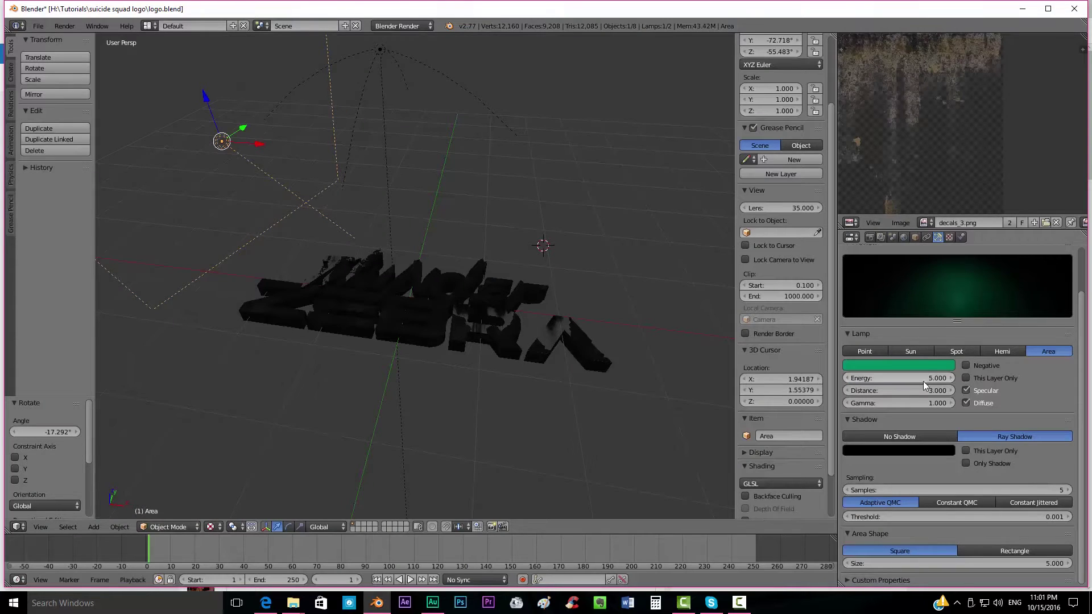
{"action": "key", "text": "F12"}
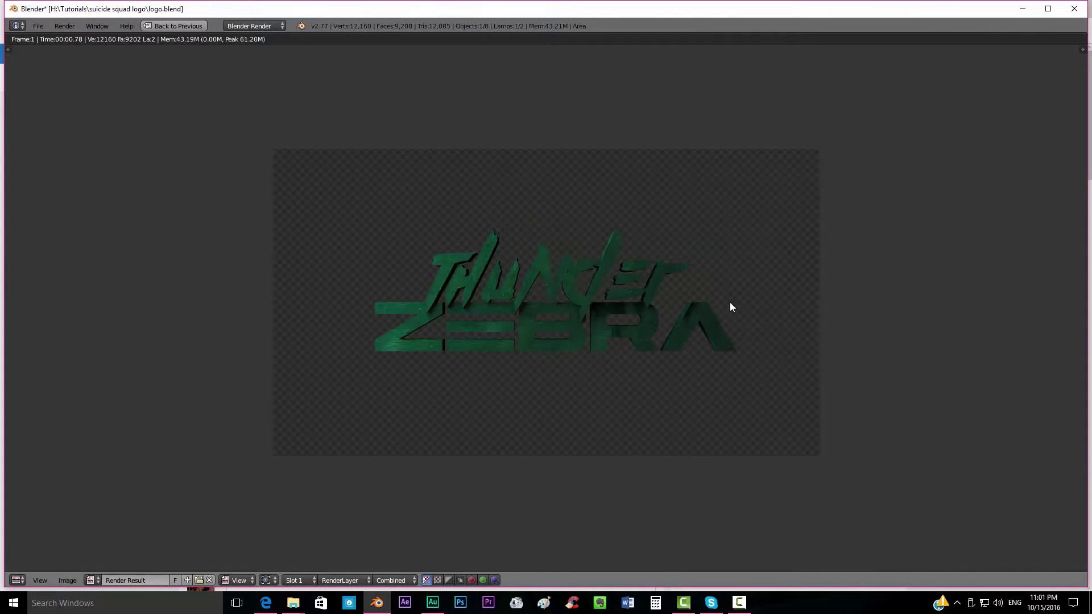
{"action": "key", "text": "Escape"}
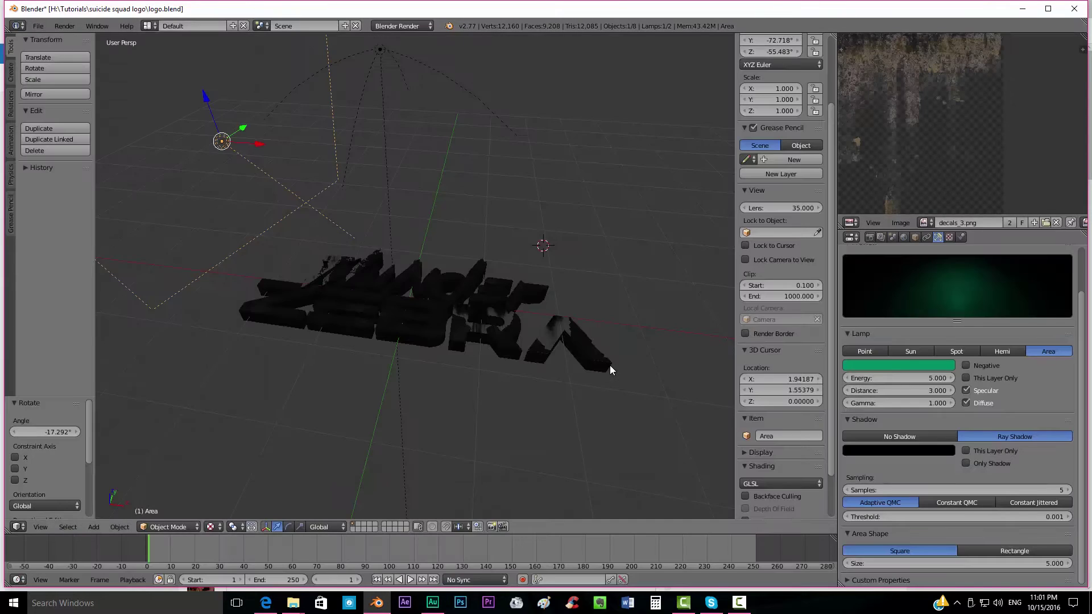
Step: Render the logo again and compare its green lighting with the paused reference video
{"action": "key", "text": "alt+Tab"}
{"action": "key", "text": "alt+Tab"}
{"action": "key", "text": "F12"}
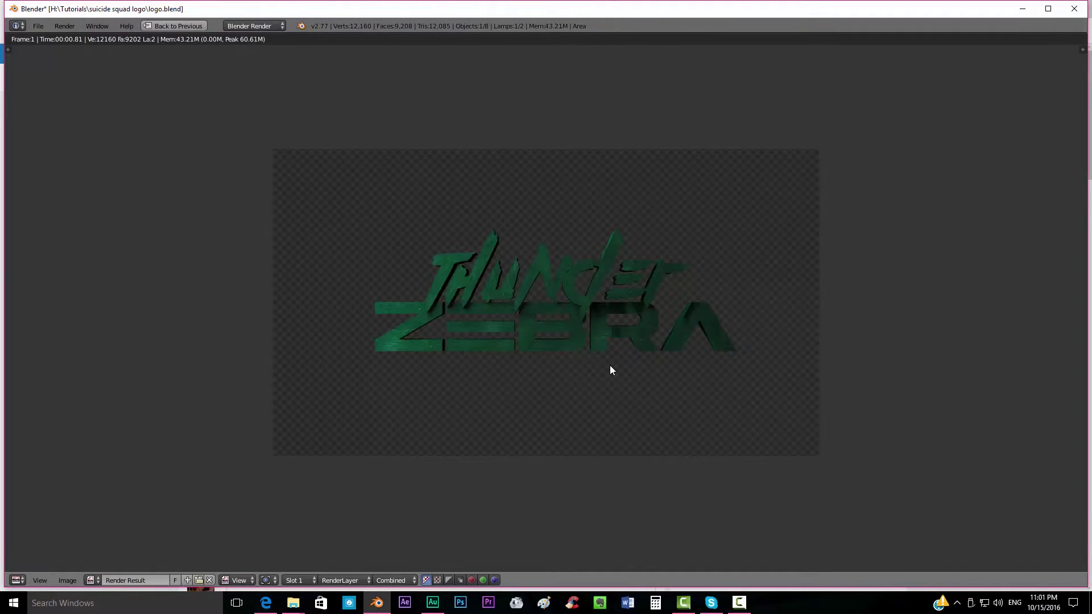
{"action": "key", "text": "Escape"}
{"action": "key", "text": "alt+Tab"}
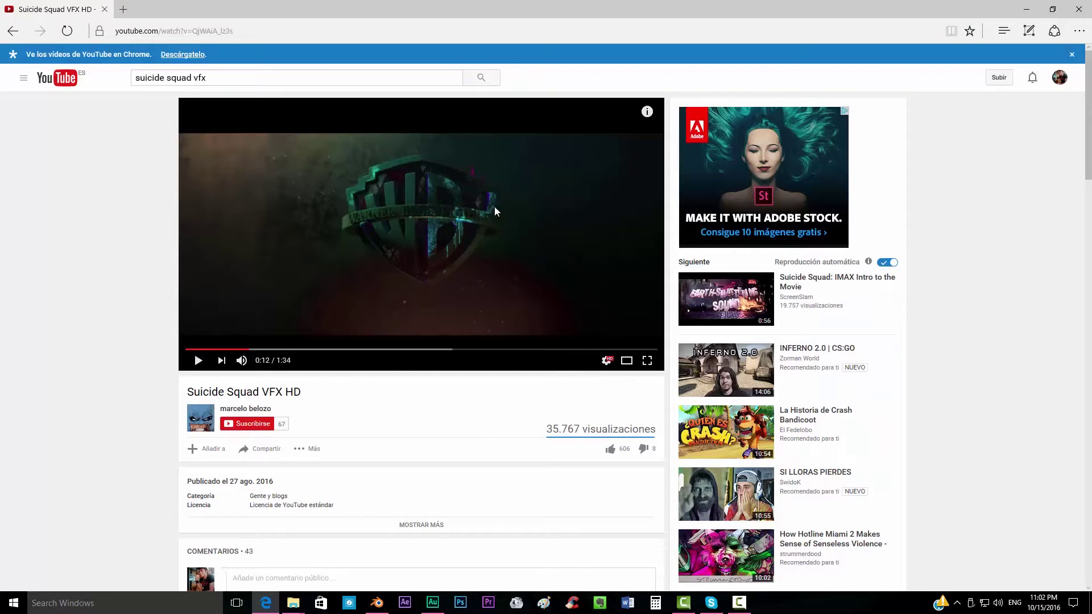
{"action": "key", "text": "alt+Tab"}
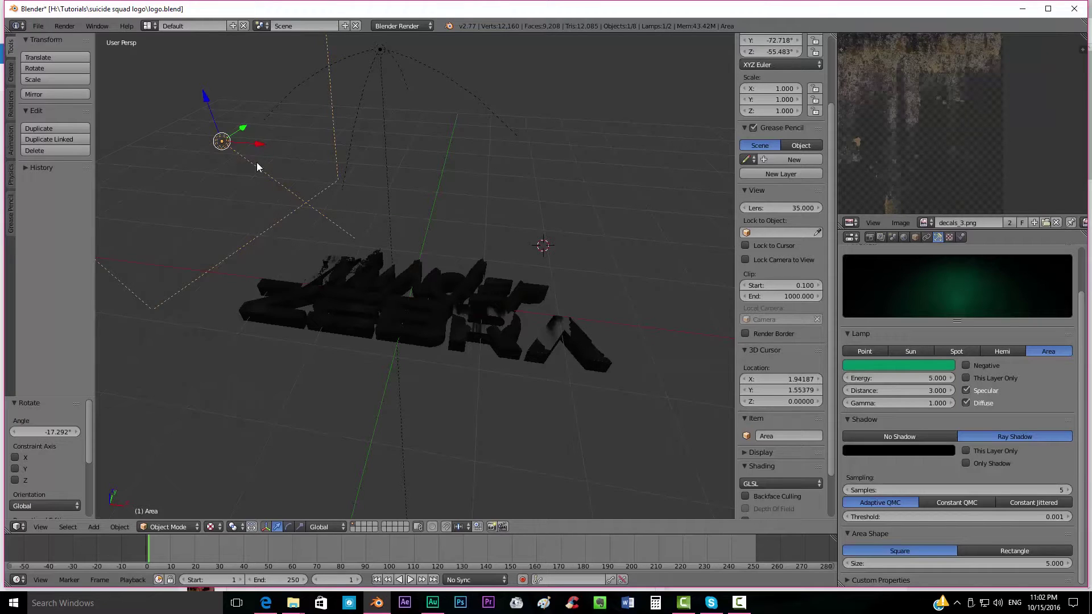
Step: In front view, duplicate the area lamp about 6.3 units along X and -3.3 along Z, and rotate the copy about -163.9° toward the logo
{"action": "key", "text": "KP_1"}
{"action": "key", "text": "shift+d"}
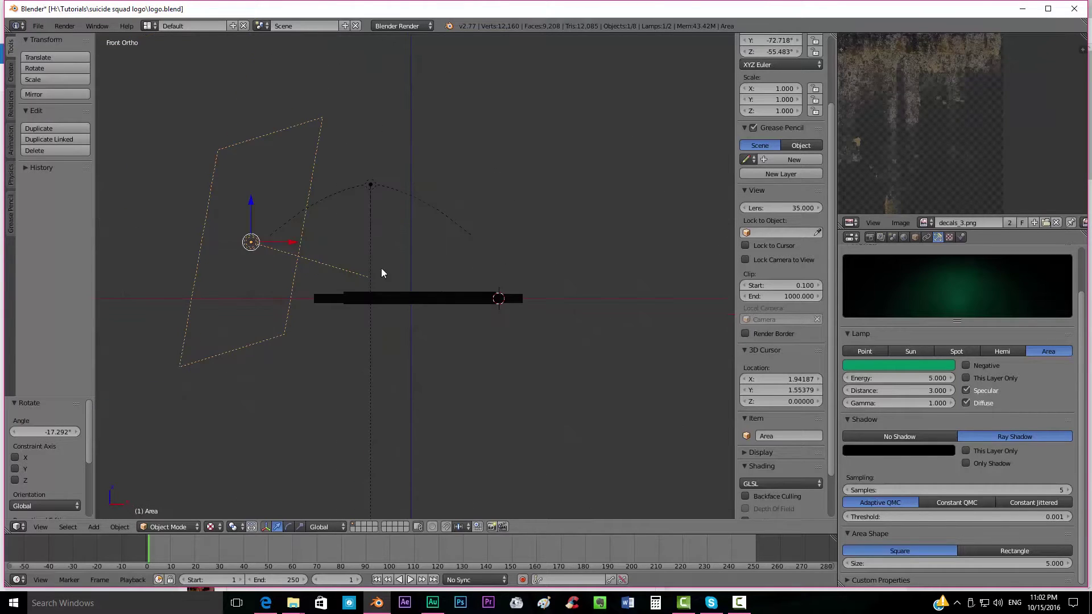
{"action": "left_click", "coordinate": [481, 346]}
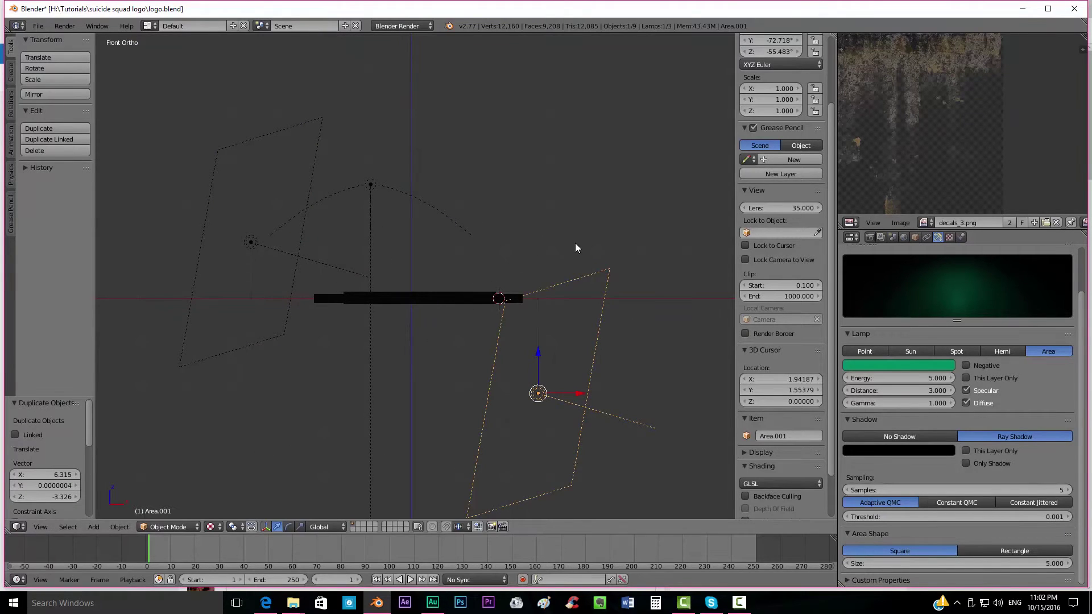
{"action": "key", "text": "r"}
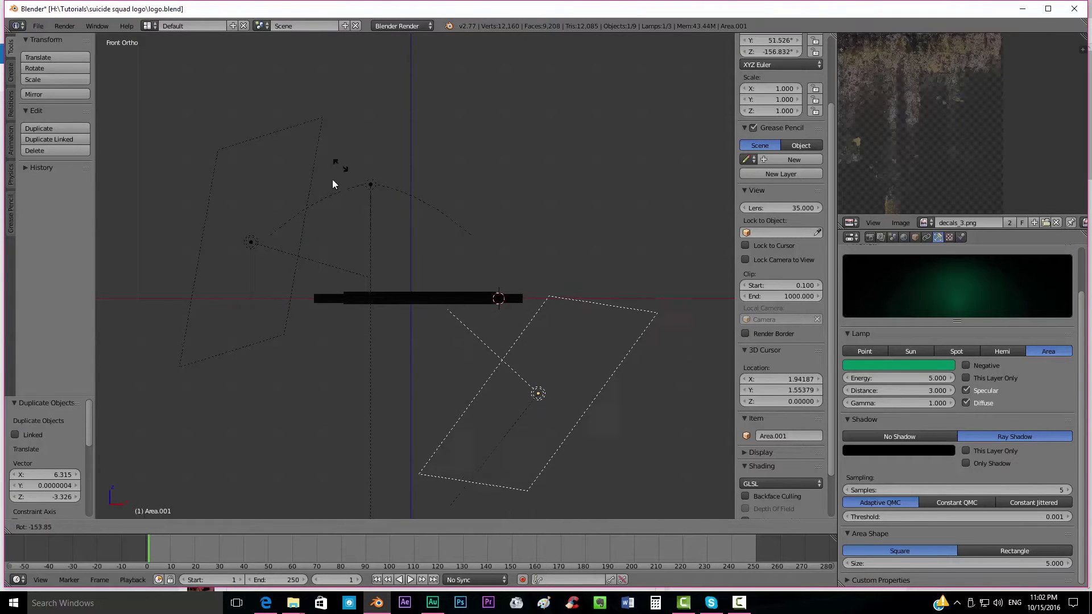
{"action": "left_click", "coordinate": [329, 291]}
Step: In top view, move the duplicated lamp off the logo's lower-right corner and rotate it to face the lettering
{"action": "key", "text": "KP_7"}
{"action": "key", "text": "r"}
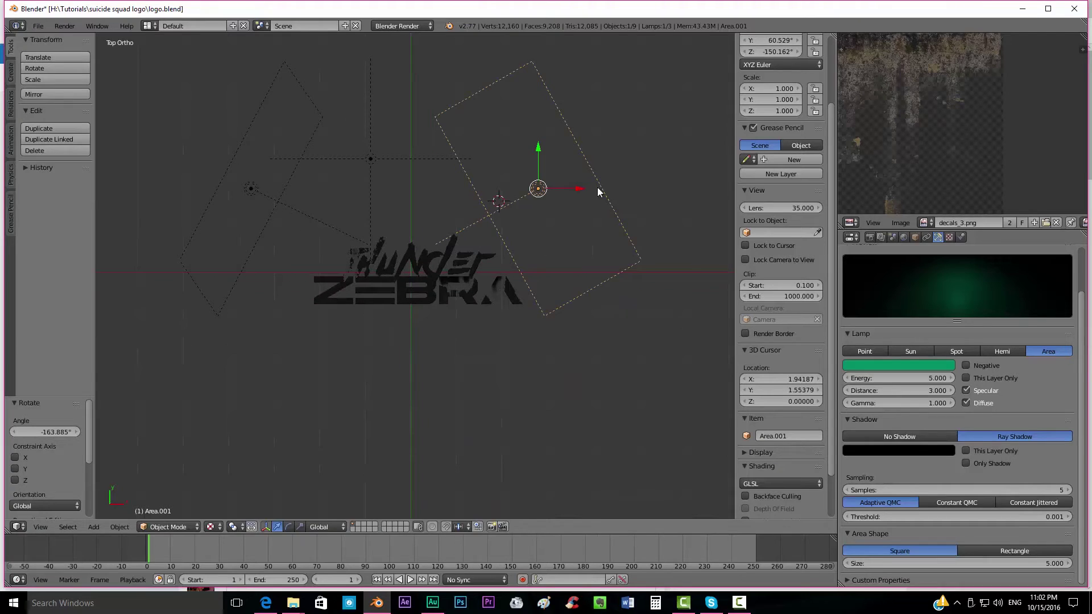
{"action": "left_click", "coordinate": [535, 134]}
{"action": "left_click_drag", "start_coordinate": [538, 187], "coordinate": [544, 319]}
{"action": "key", "text": "r"}
{"action": "left_click", "coordinate": [568, 260]}
{"action": "key", "text": "g"}
{"action": "left_click", "coordinate": [575, 282]}
Step: In front view, raise the duplicated lamp about 0.53 units and slightly adjust its tilt
{"action": "key", "text": "KP_1"}
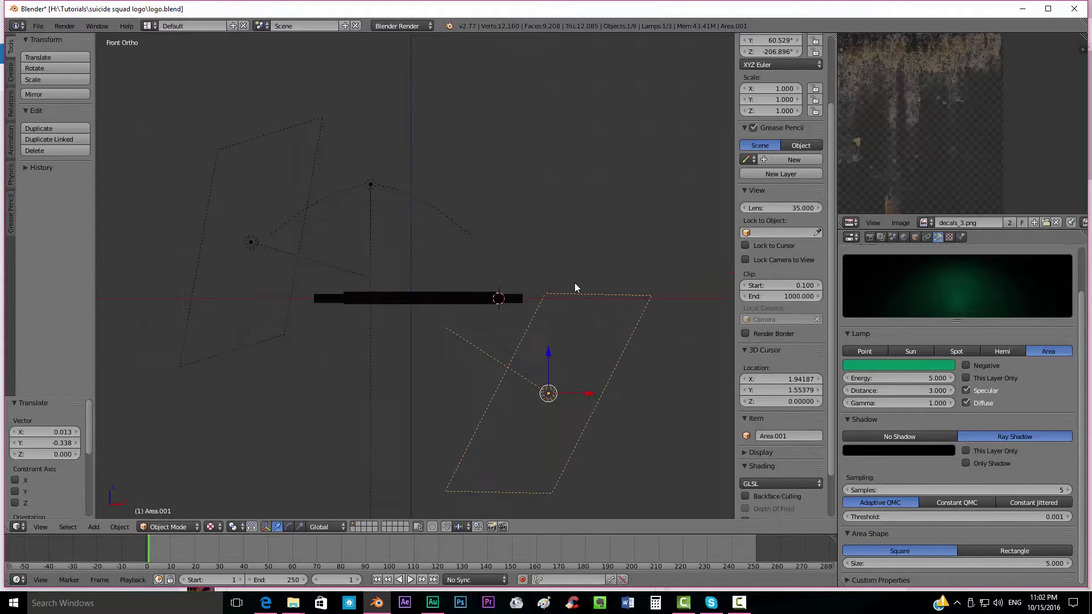
{"action": "key", "text": "g"}
{"action": "left_click", "coordinate": [570, 261]}
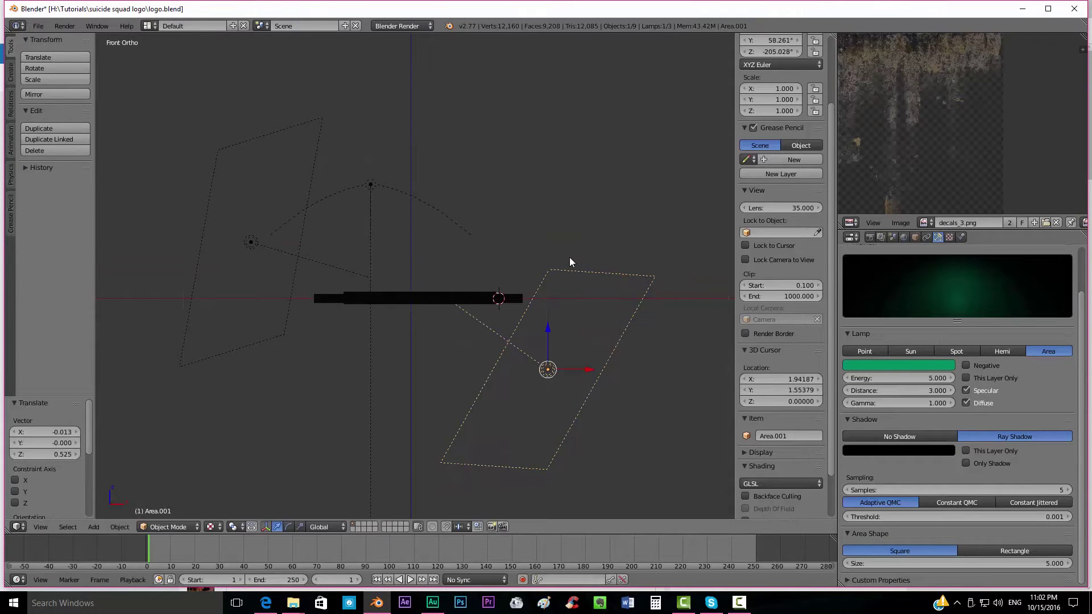
Step: Change the duplicated lamp's light colour to bright magenta and test-render the logo
{"action": "left_click", "coordinate": [935, 366]}
{"action": "left_click", "coordinate": [926, 277]}
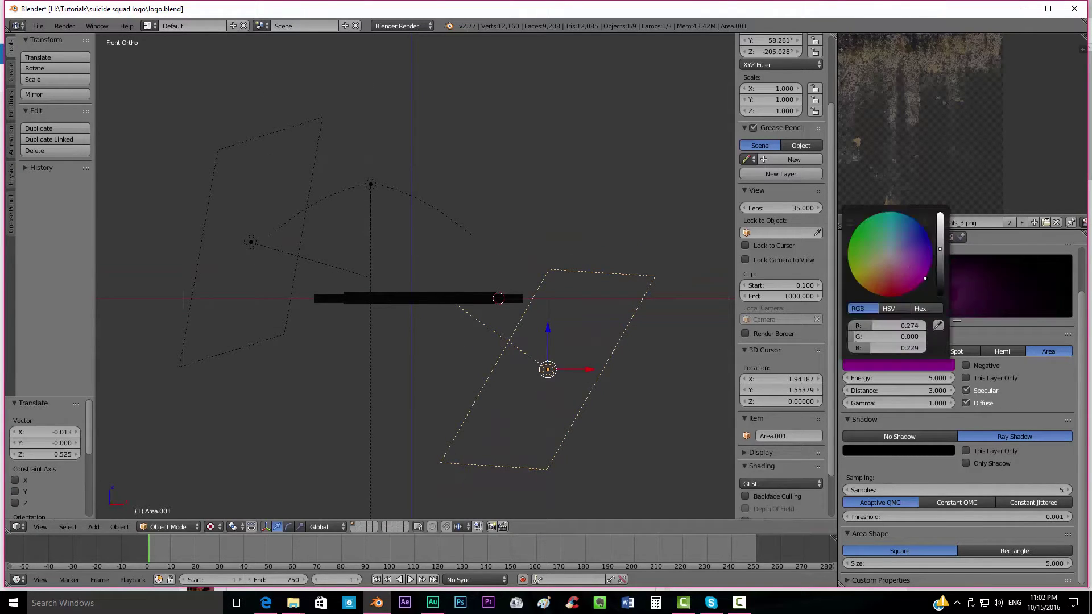
{"action": "left_click", "coordinate": [938, 230]}
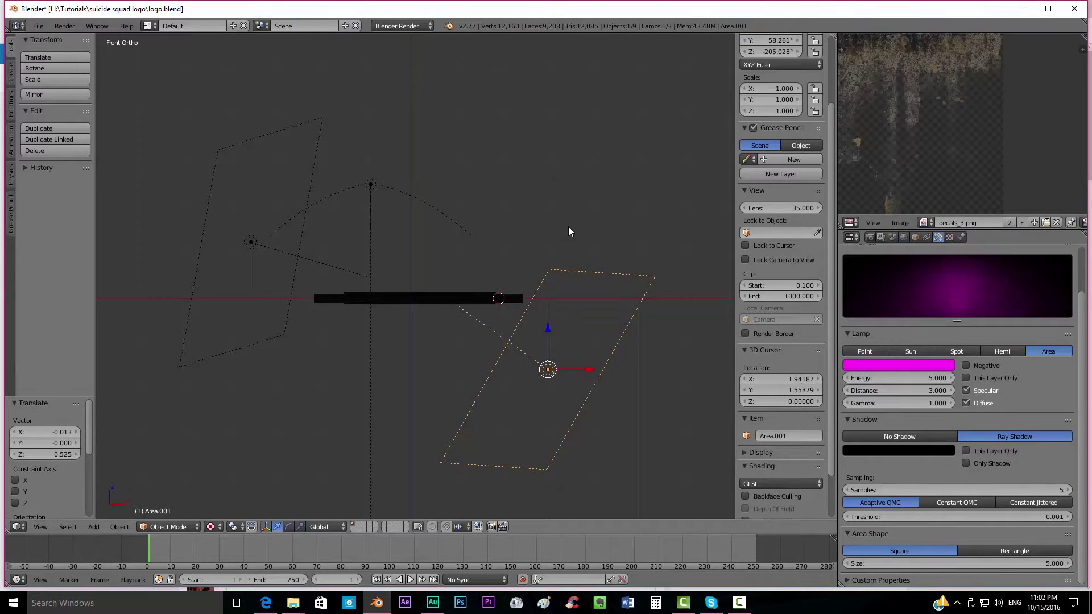
{"action": "key", "text": "F12"}
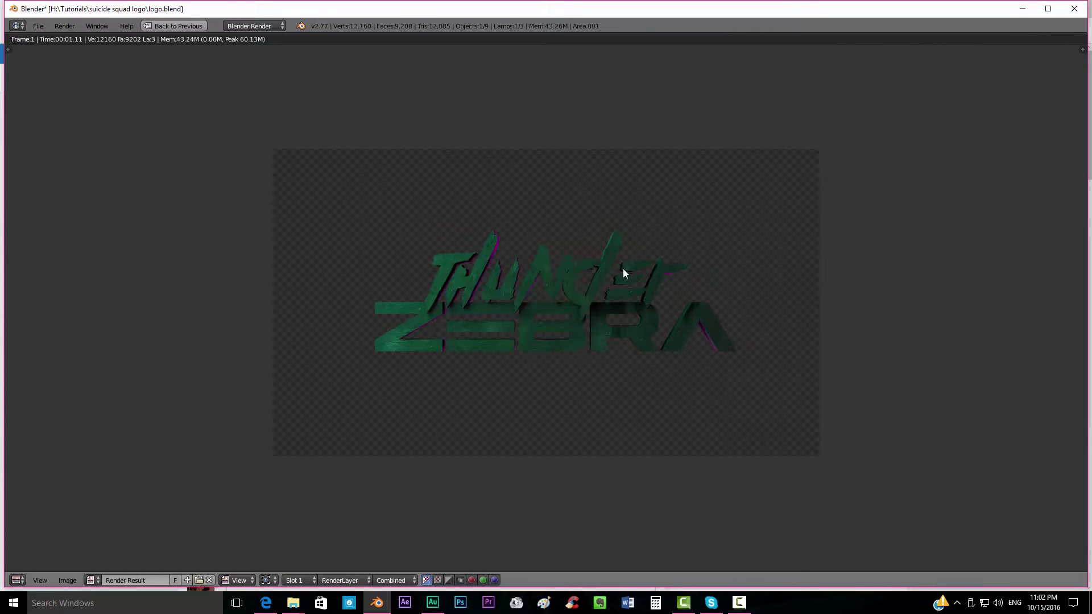
Step: Set the green area lamp's distance to 2 and test-render the logo
{"action": "key", "text": "Escape"}
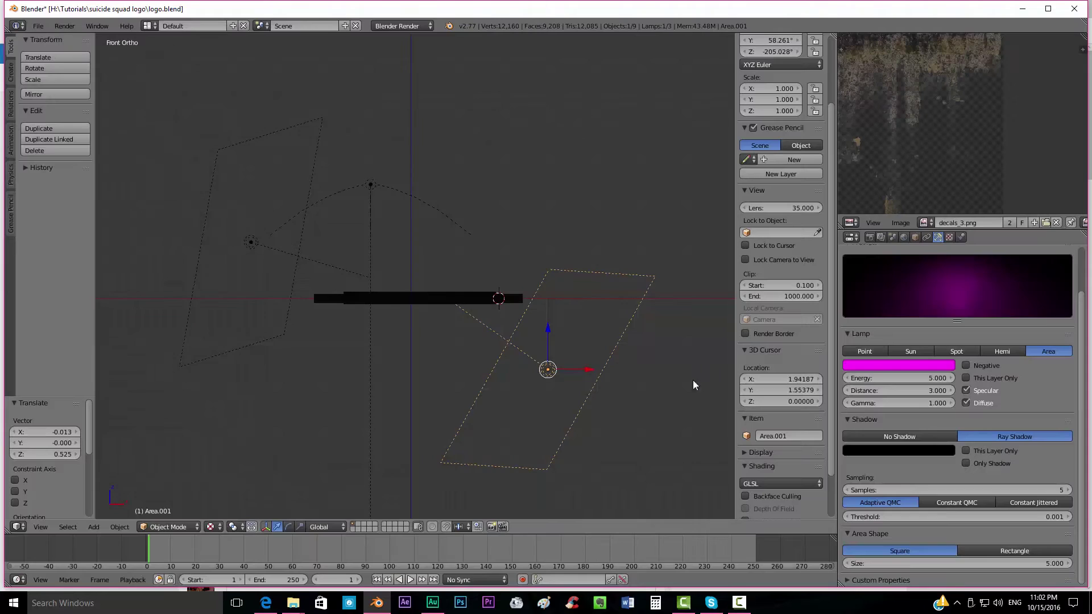
{"action": "right_click", "coordinate": [261, 247]}
{"action": "left_click", "coordinate": [898, 391]}
{"action": "key", "text": "Return"}
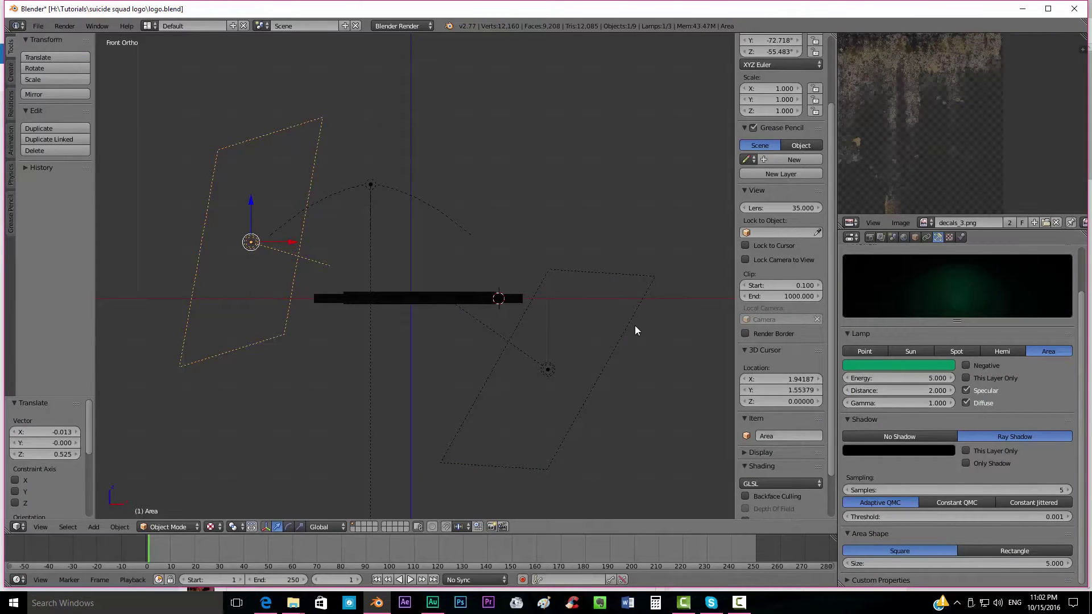
{"action": "key", "text": "F12"}
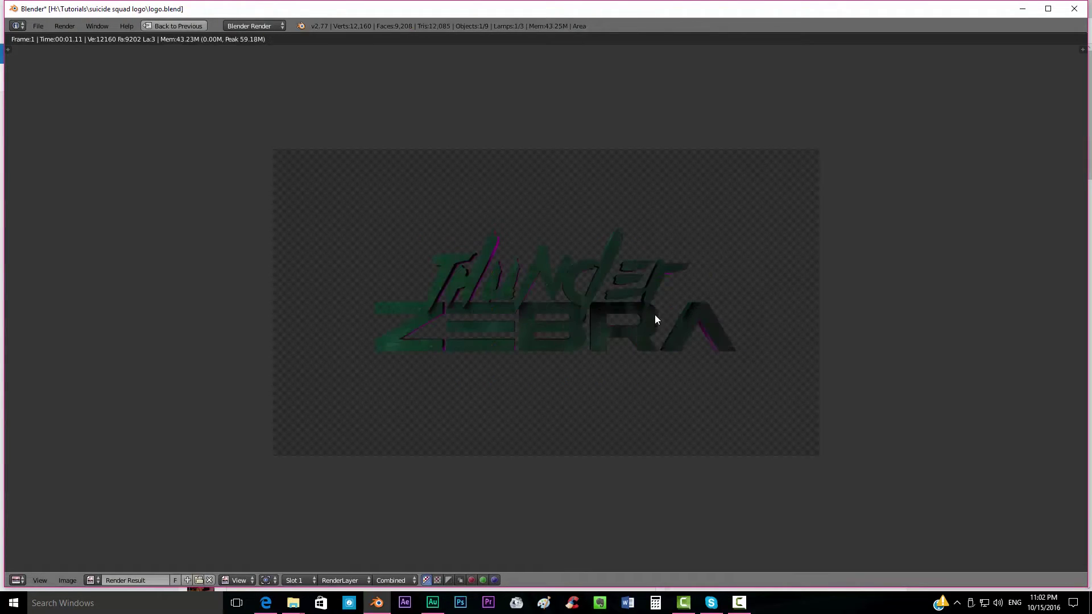
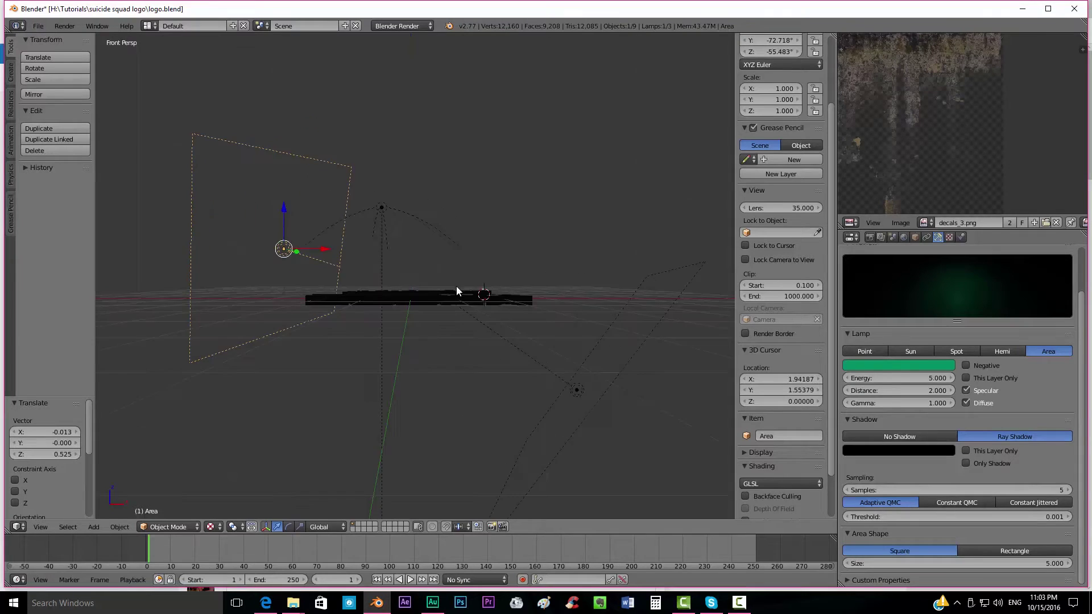
Step: Set the colour influence of the decals_1 texture on the letter R's decal to 0
{"action": "right_click", "coordinate": [539, 339]}
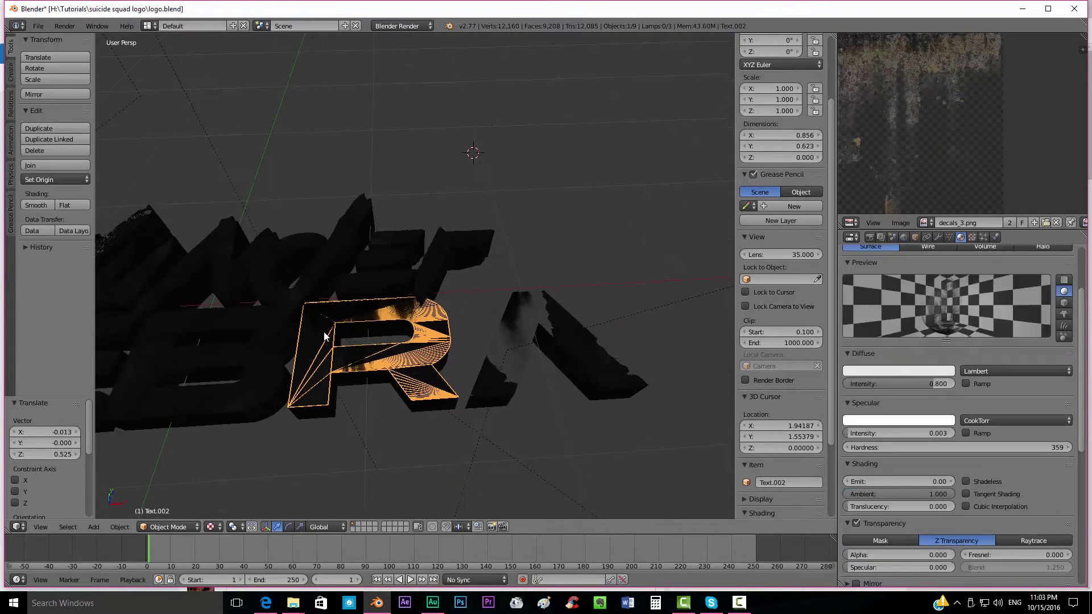
{"action": "middle_click_drag", "start_coordinate": [606, 339], "coordinate": [310, 321]}
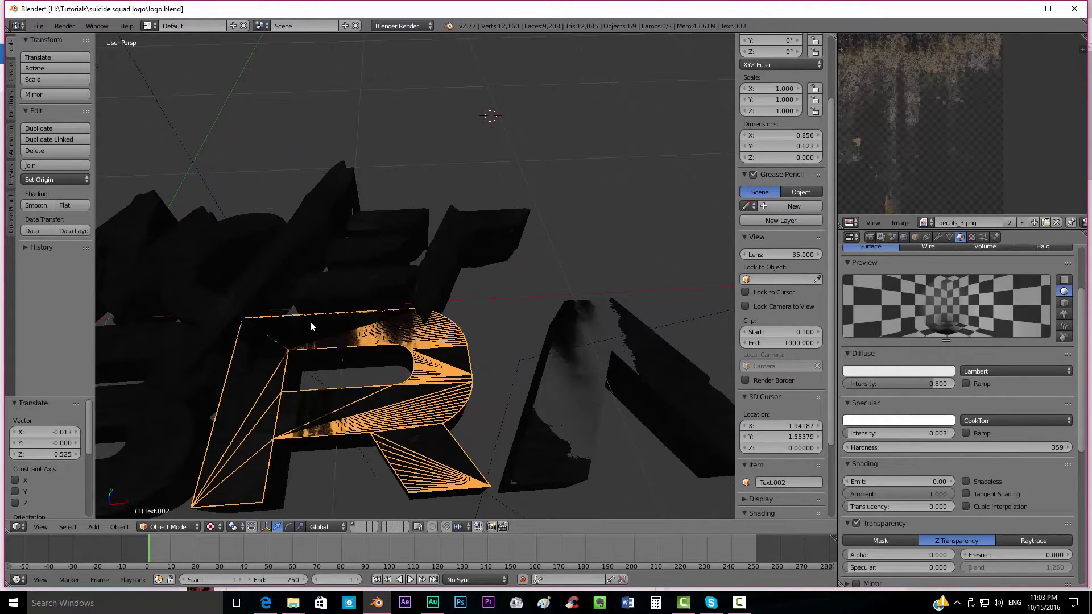
{"action": "key", "text": "alt+Tab"}
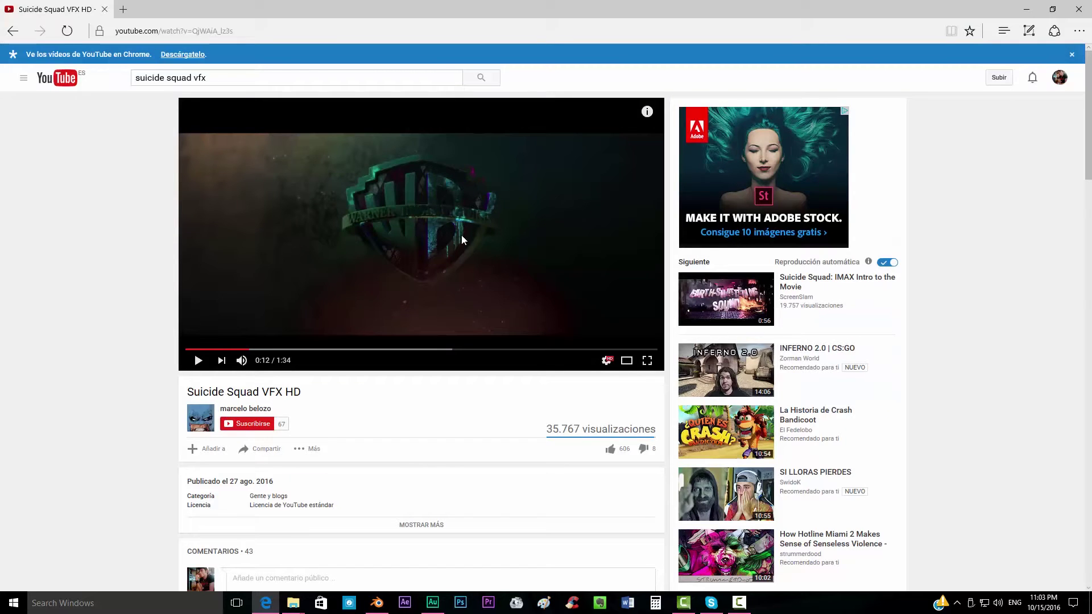
{"action": "key", "text": "alt+Tab"}
{"action": "middle_click_drag", "start_coordinate": [459, 271], "coordinate": [466, 292]}
{"action": "scroll", "coordinate": [489, 305], "scroll_direction": "down", "scroll_amount": 3}
{"action": "scroll", "coordinate": [465, 292], "scroll_direction": "up", "scroll_amount": 4}
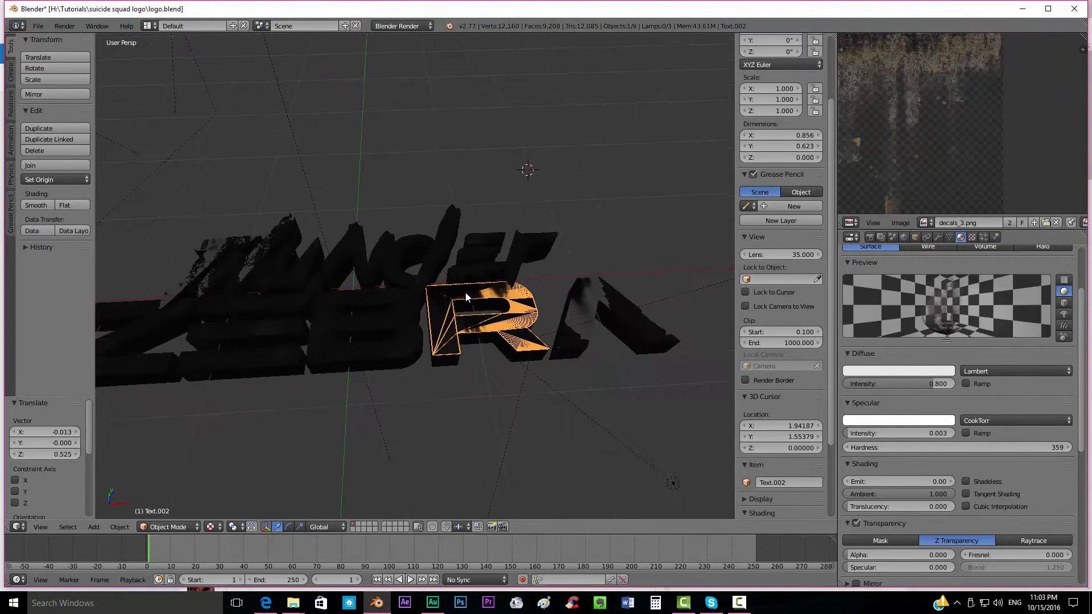
{"action": "left_click", "coordinate": [972, 237]}
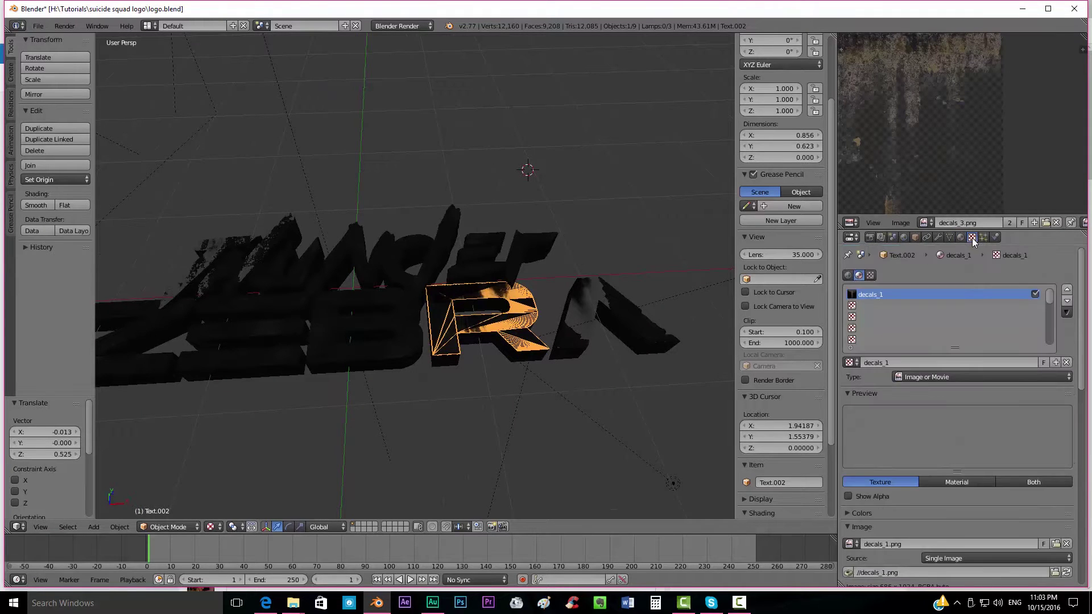
{"action": "scroll", "coordinate": [930, 398], "scroll_direction": "down", "scroll_amount": 10}
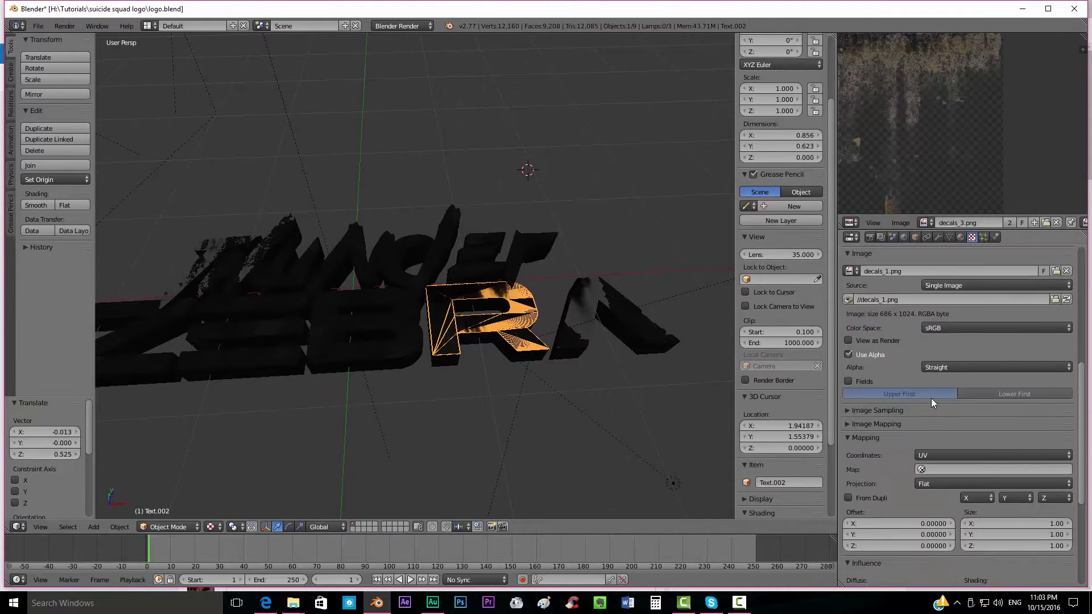
{"action": "scroll", "coordinate": [931, 398], "scroll_direction": "down", "scroll_amount": 2}
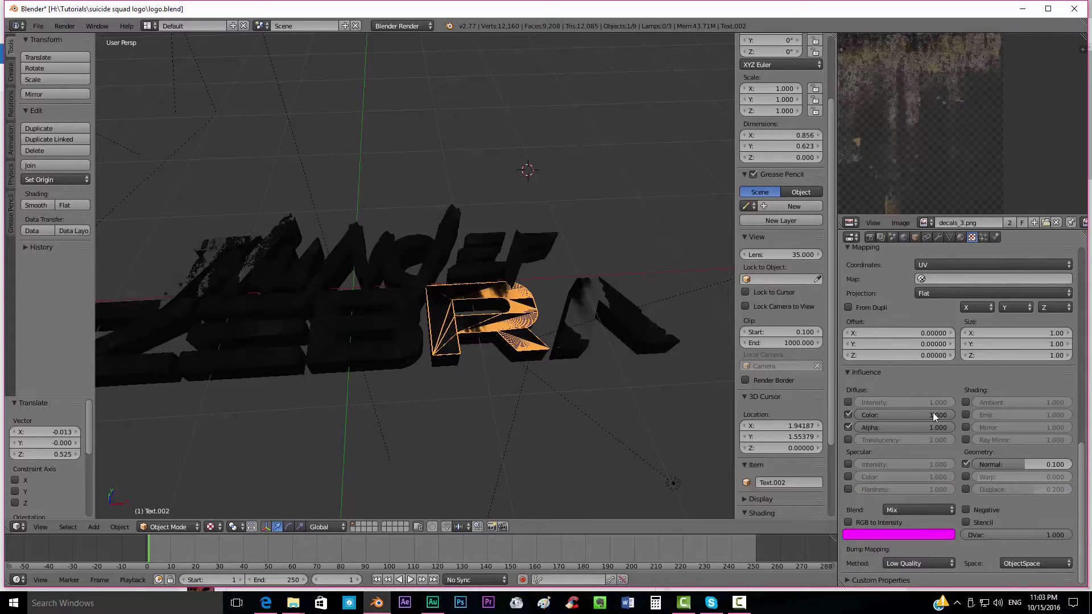
{"action": "left_click_drag", "start_coordinate": [944, 415], "coordinate": [876, 415]}
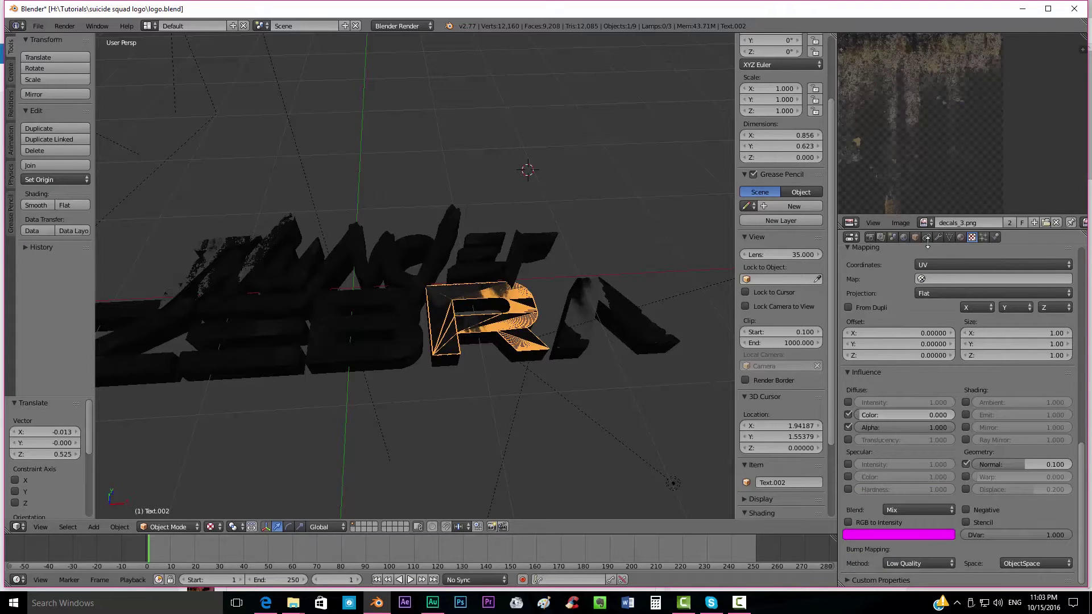
{"action": "left_click", "coordinate": [961, 237]}
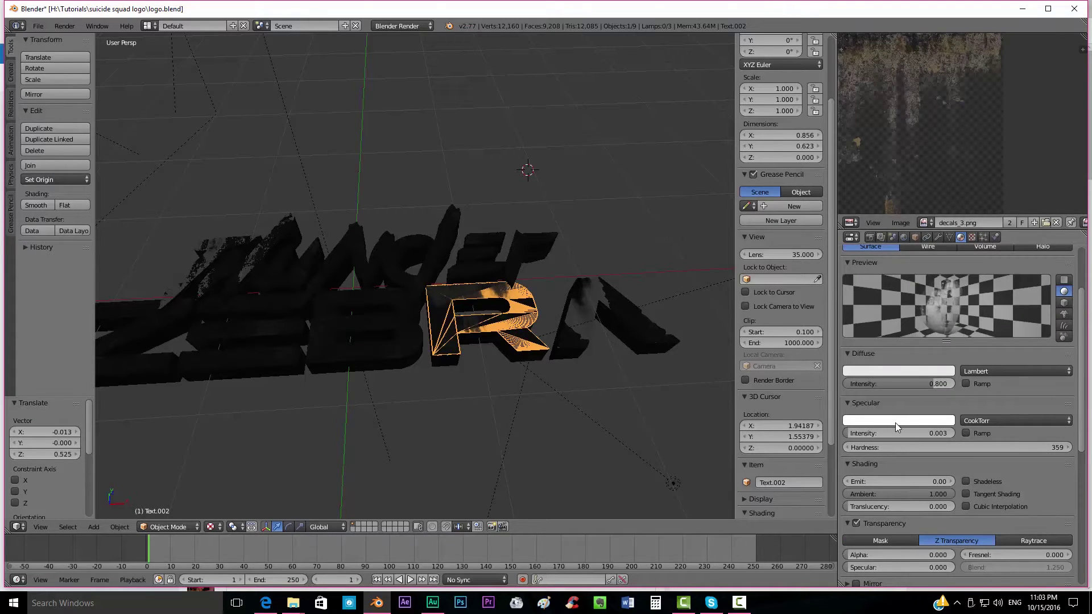
{"action": "left_click", "coordinate": [896, 370]}
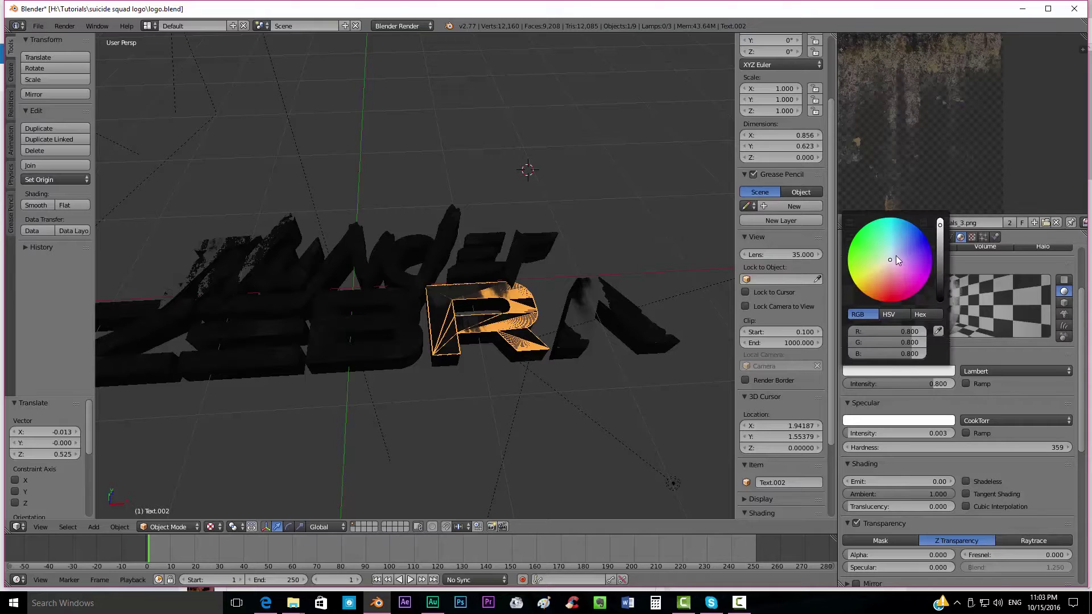
{"action": "left_click_drag", "start_coordinate": [896, 255], "coordinate": [890, 218]}
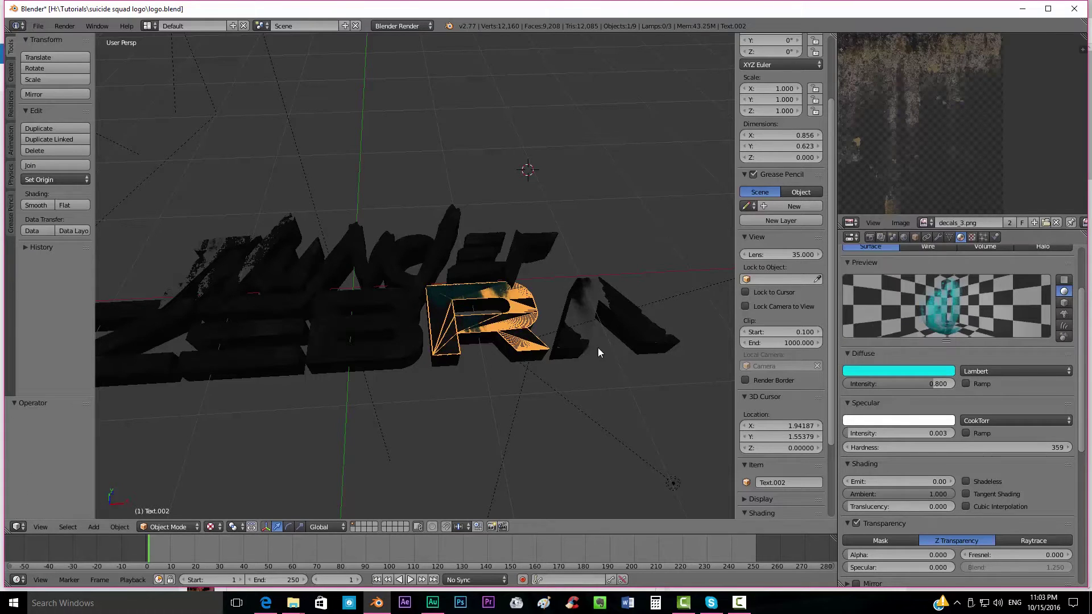
{"action": "key", "text": "ctrl+z"}
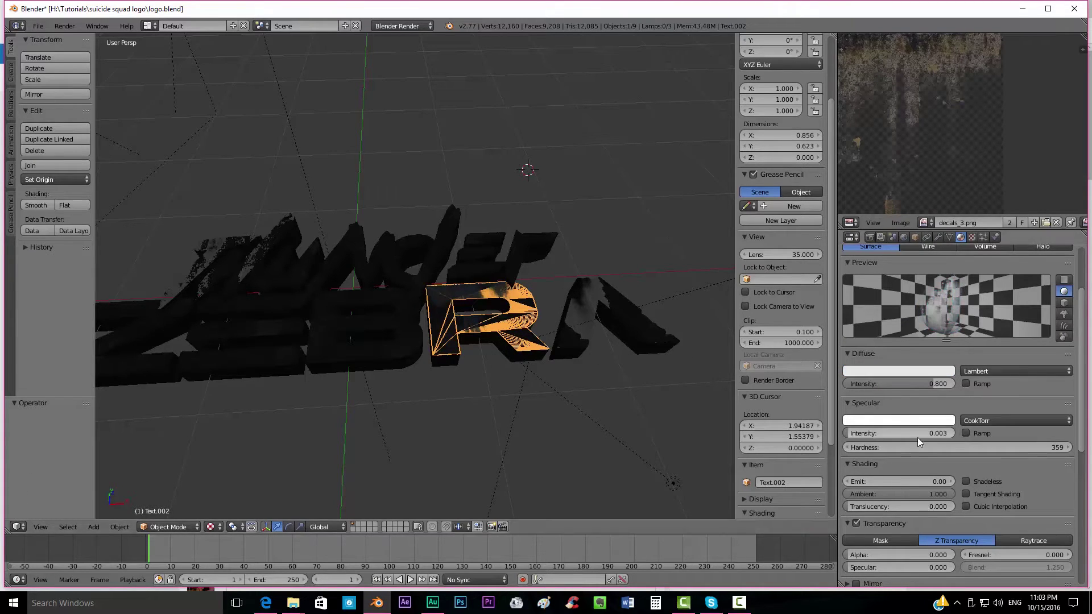
{"action": "left_click", "coordinate": [911, 421]}
{"action": "left_click_drag", "start_coordinate": [885, 325], "coordinate": [865, 307]}
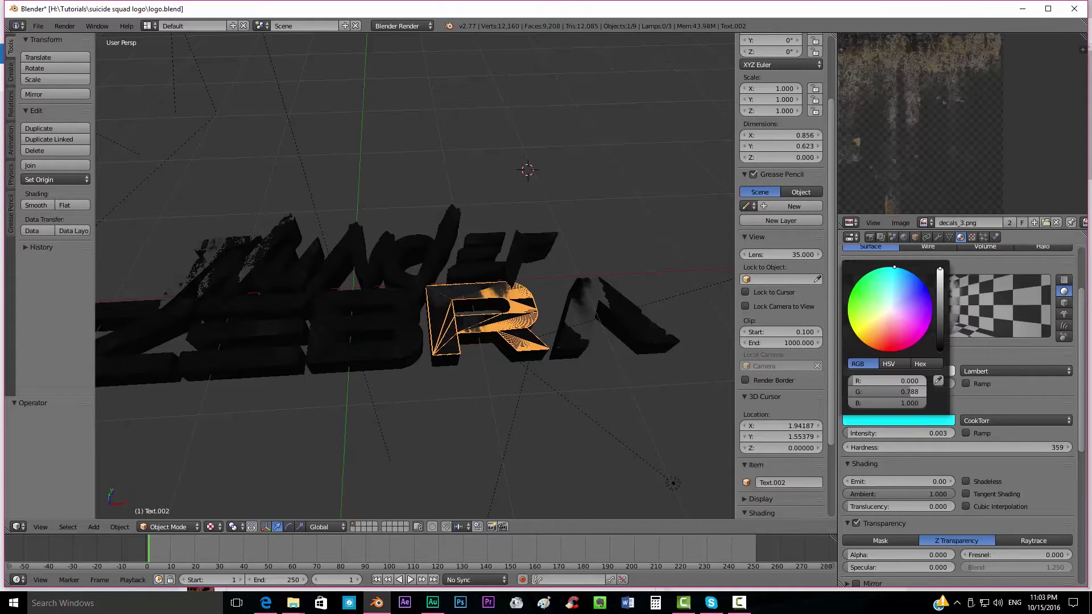
{"action": "key", "text": "ctrl+z"}
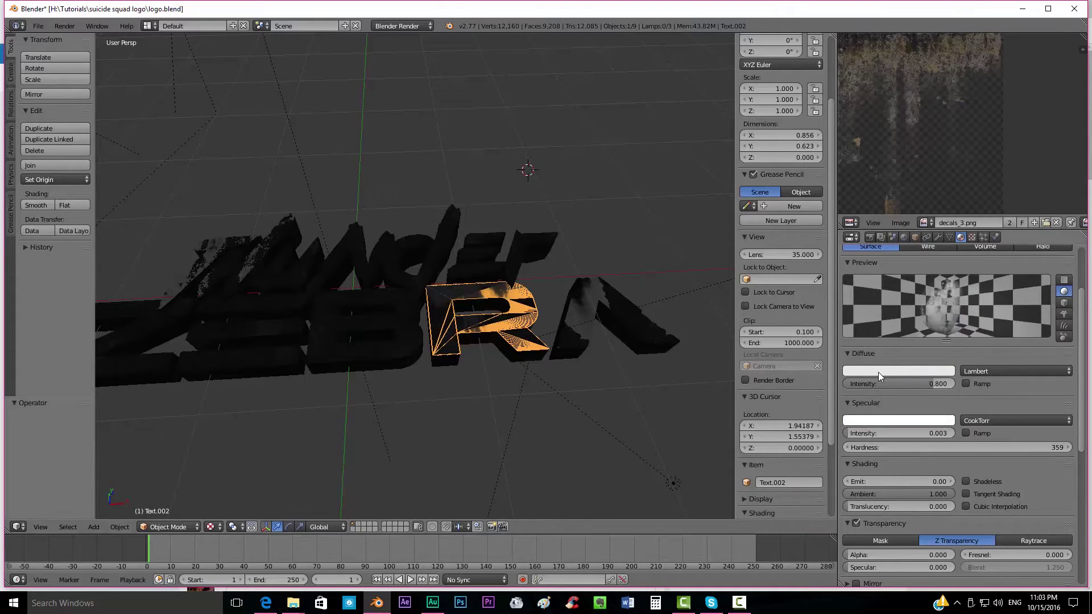
Step: Change the diffuse colour of the R decal's material to cyan with R 0, G 0.623 and B 0.8
{"action": "left_click", "coordinate": [879, 372]}
{"action": "left_click_drag", "start_coordinate": [893, 231], "coordinate": [891, 218]}
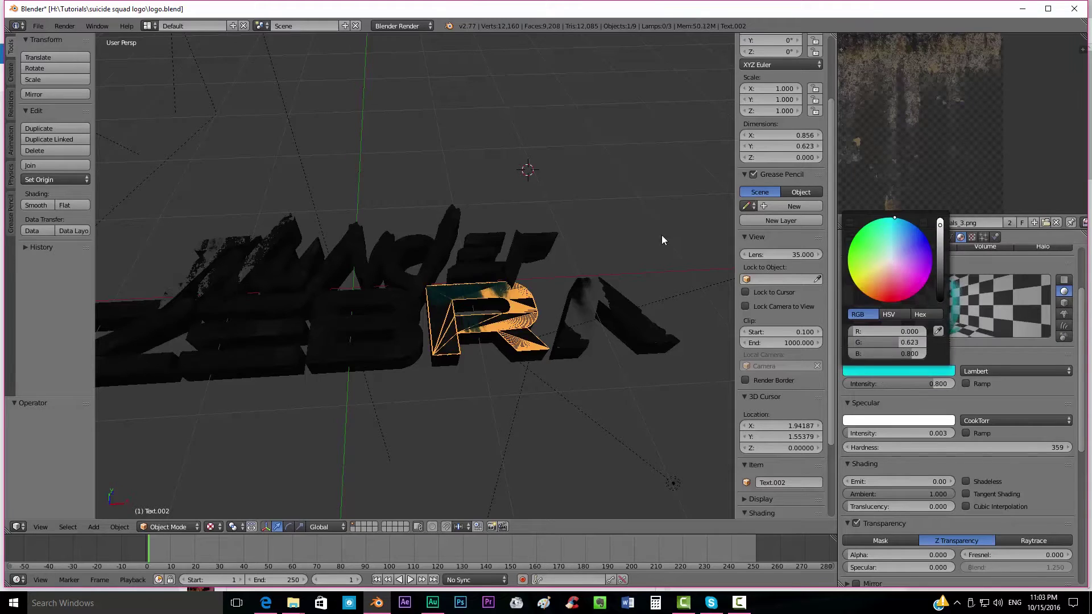
{"action": "middle_click_drag", "start_coordinate": [435, 299], "coordinate": [444, 327]}
{"action": "scroll", "coordinate": [411, 315], "scroll_direction": "up", "scroll_amount": 4}
{"action": "scroll", "coordinate": [444, 327], "scroll_direction": "up", "scroll_amount": 2}
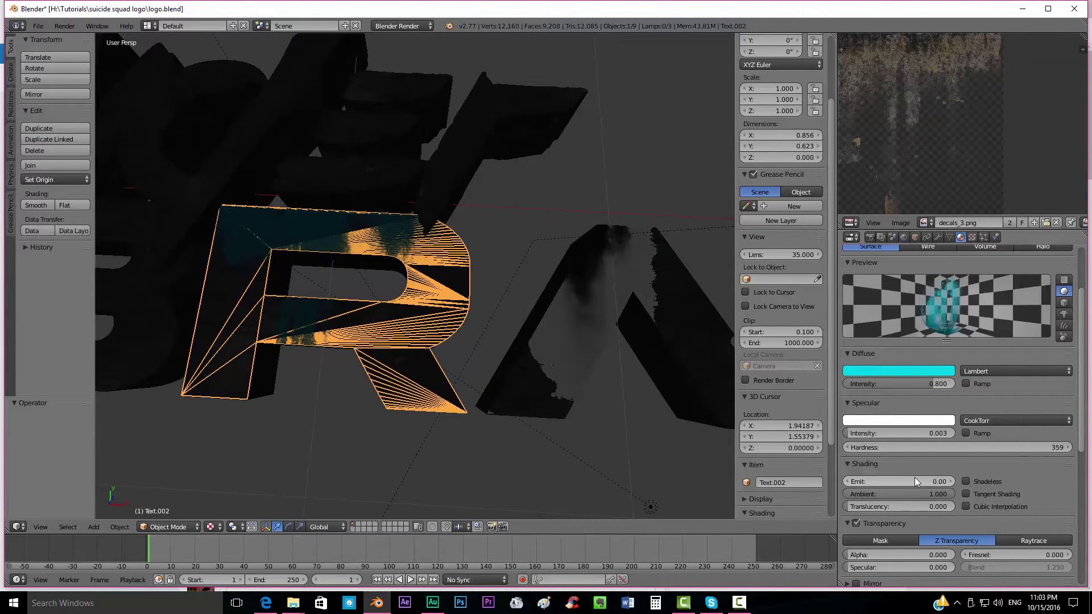
Step: Set the emit value of the R decal's material to 1 and test-render the logo
{"action": "left_click", "coordinate": [905, 482]}
{"action": "type", "text": "0.01"}
{"action": "key", "text": "Return"}
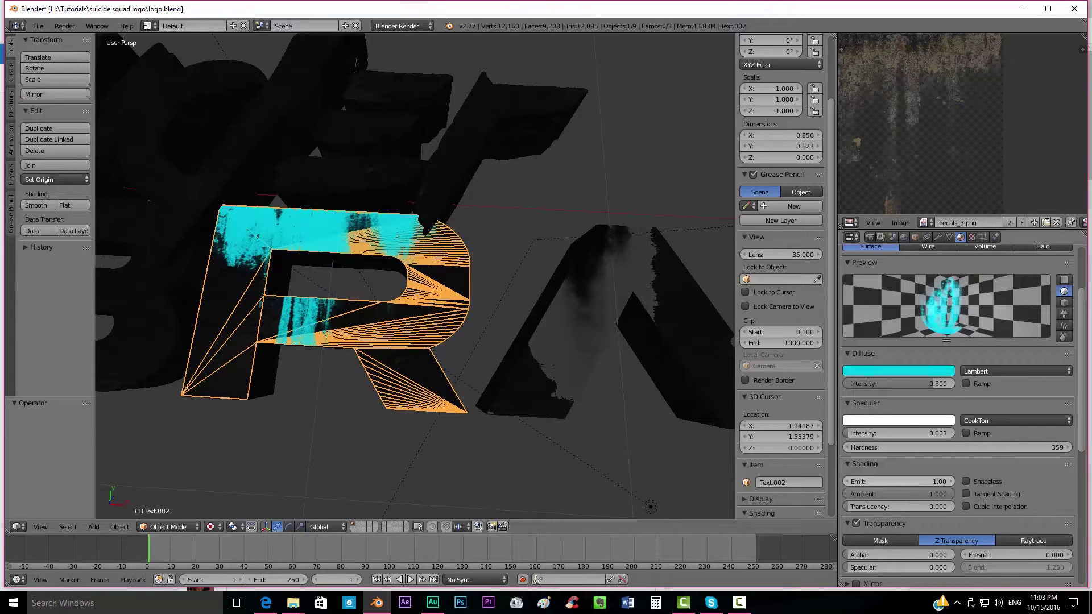
{"action": "middle_click_drag", "start_coordinate": [405, 324], "coordinate": [385, 313]}
{"action": "scroll", "coordinate": [385, 312], "scroll_direction": "down", "scroll_amount": 2}
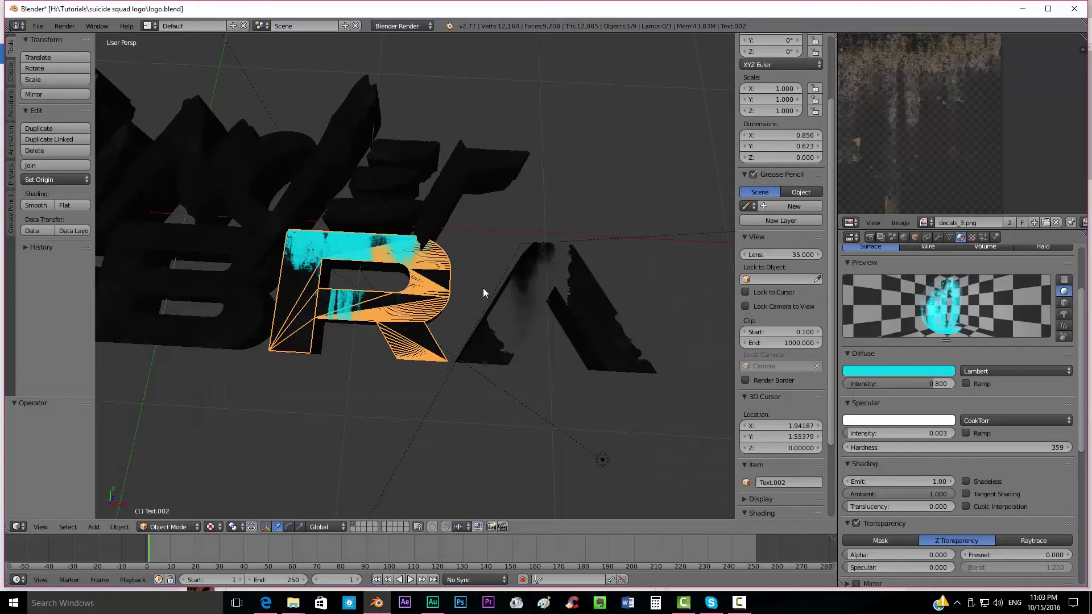
{"action": "key", "text": "F12"}
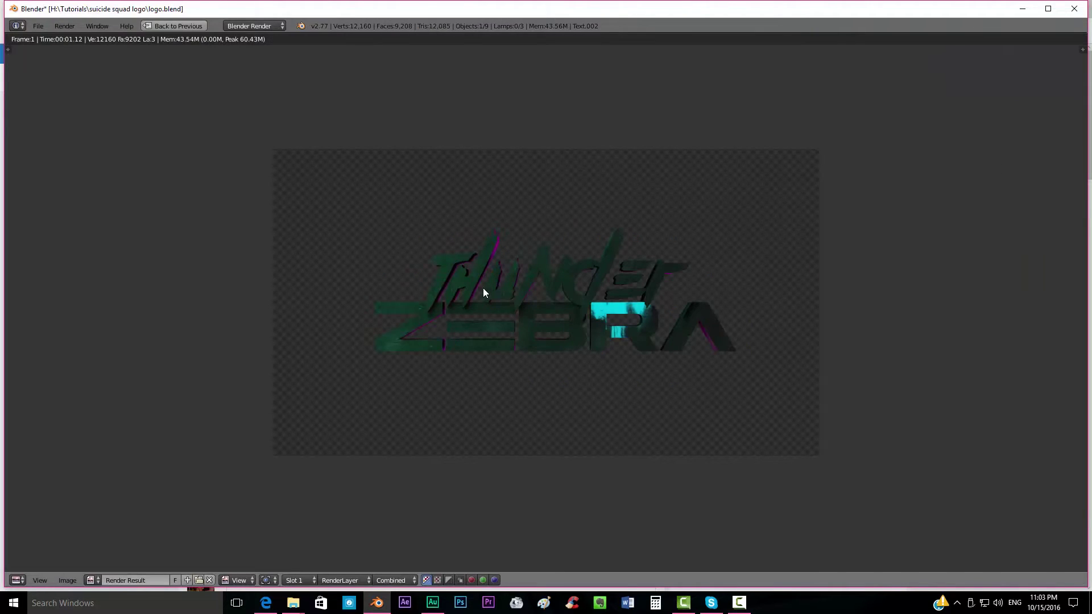
Step: Set the R decal's emit value to 0.3, test-render the logo and compare it with the Warner Bros. shot in the reference video
{"action": "key", "text": "Escape"}
{"action": "left_click", "coordinate": [925, 481]}
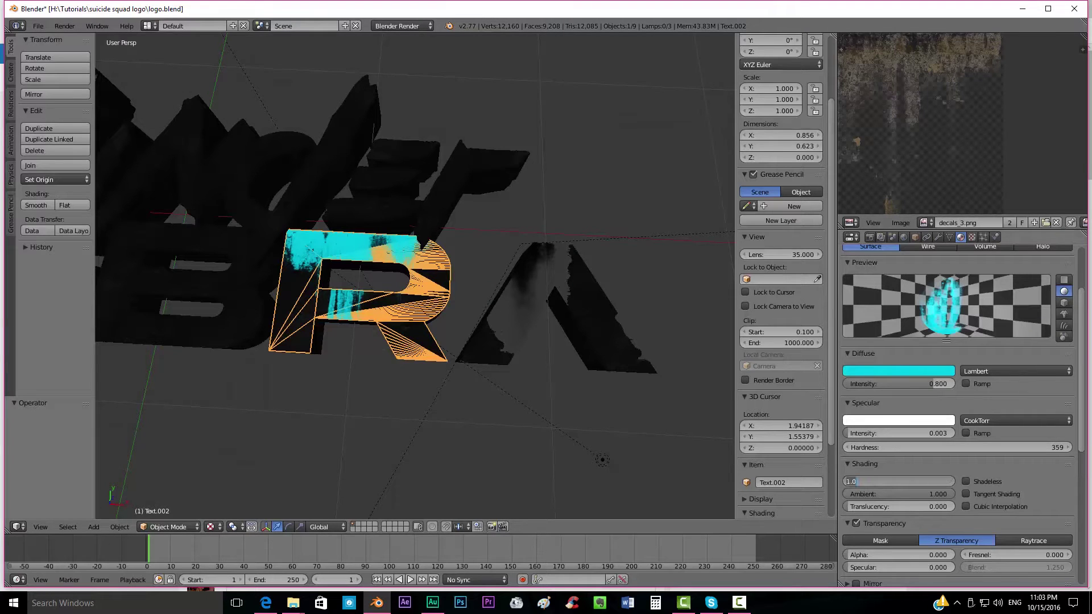
{"action": "key", "text": "BackSpace"}
{"action": "type", "text": "0.3"}
{"action": "key", "text": "Return"}
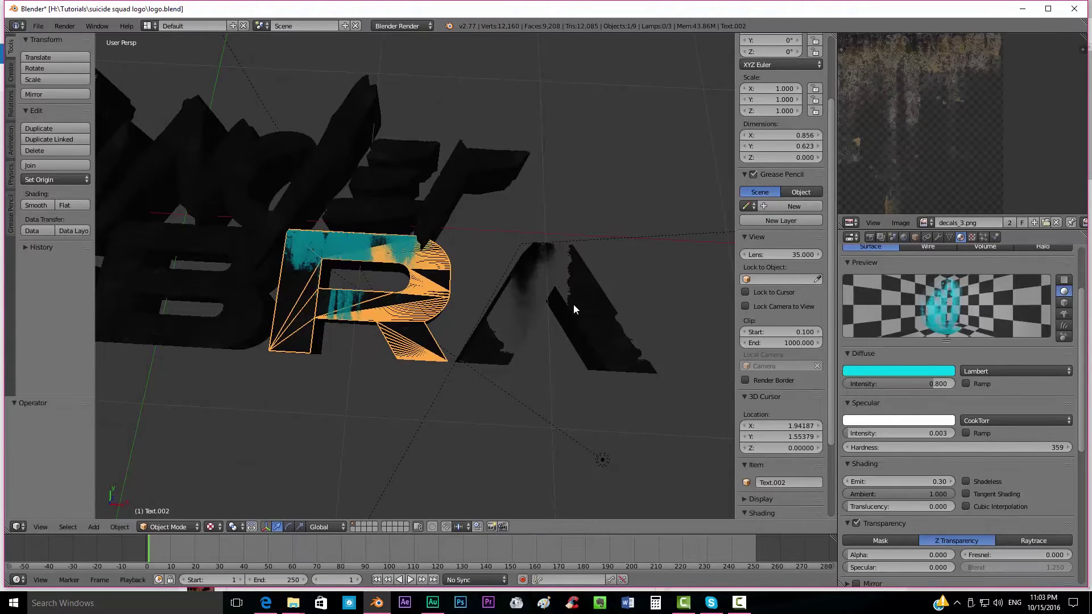
{"action": "key", "text": "F12"}
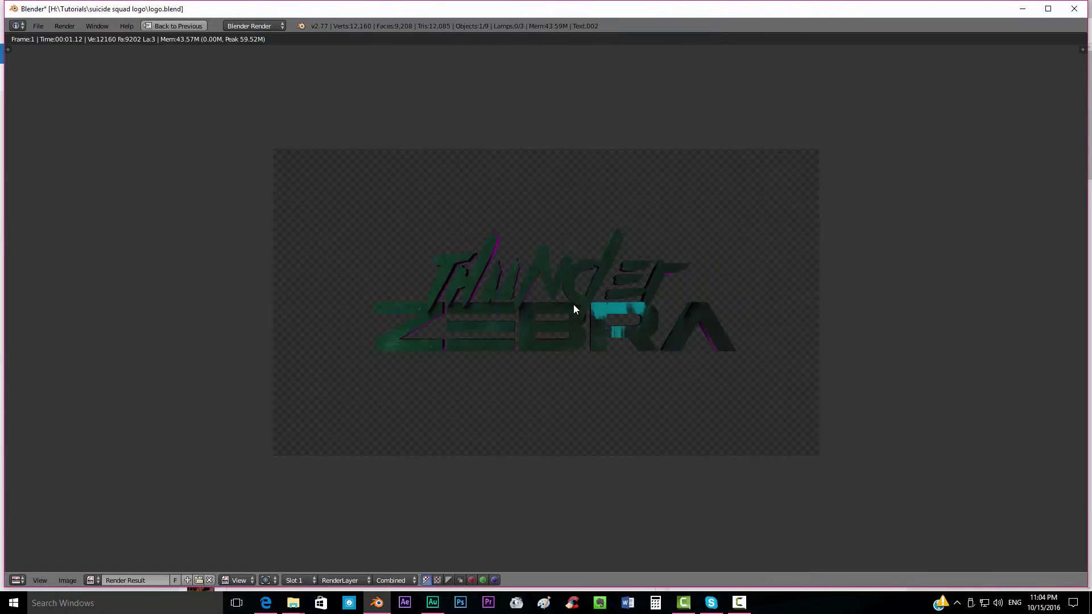
{"action": "key", "text": "Escape"}
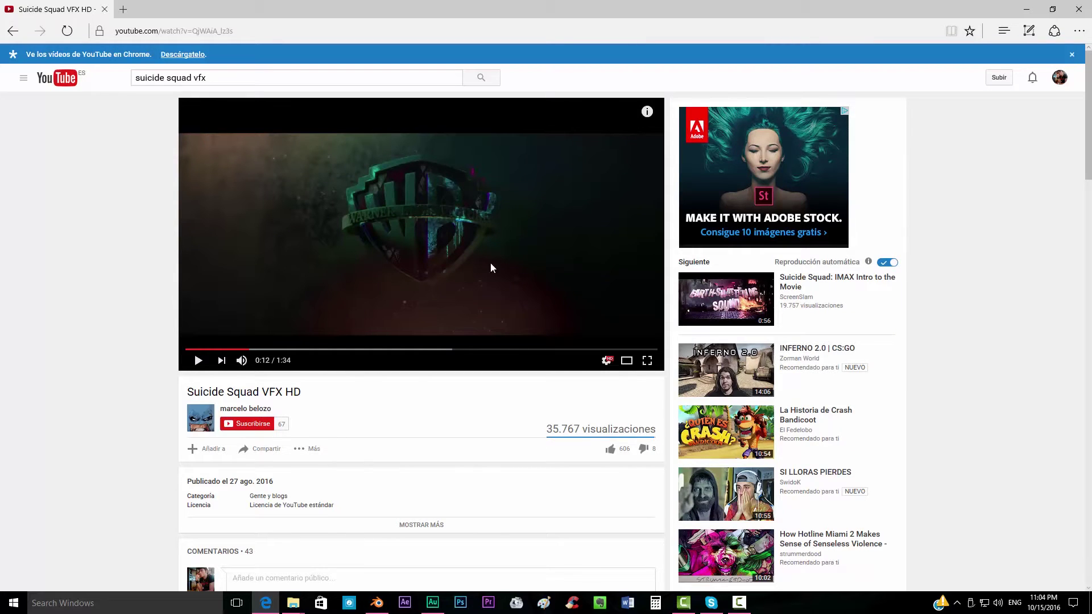
{"action": "key", "text": "alt+Tab"}
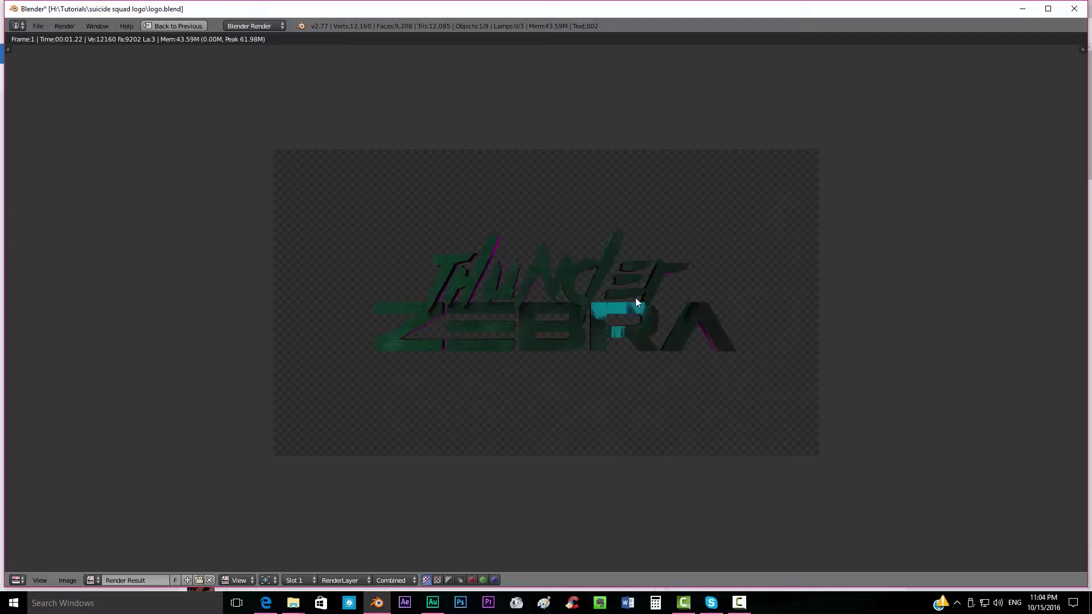
{"action": "key", "text": "Escape"}
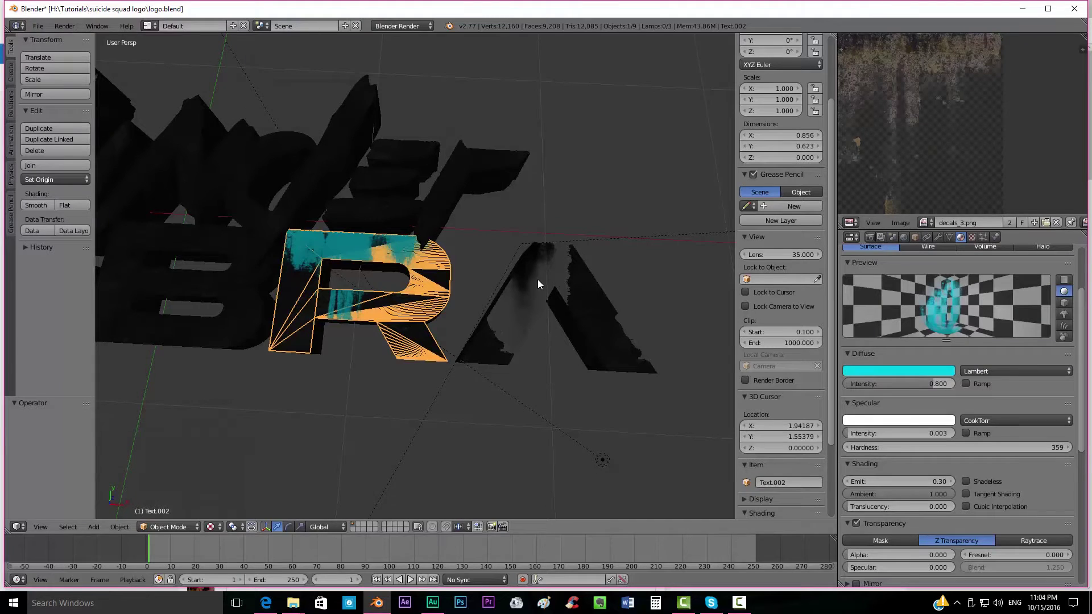
Step: Give the final A's decal material a cyan diffuse colour and an emit value so that it glows like the R's decal
{"action": "right_click", "coordinate": [538, 279]}
{"action": "middle_click_drag", "start_coordinate": [641, 365], "coordinate": [593, 356], "text": "shift"}
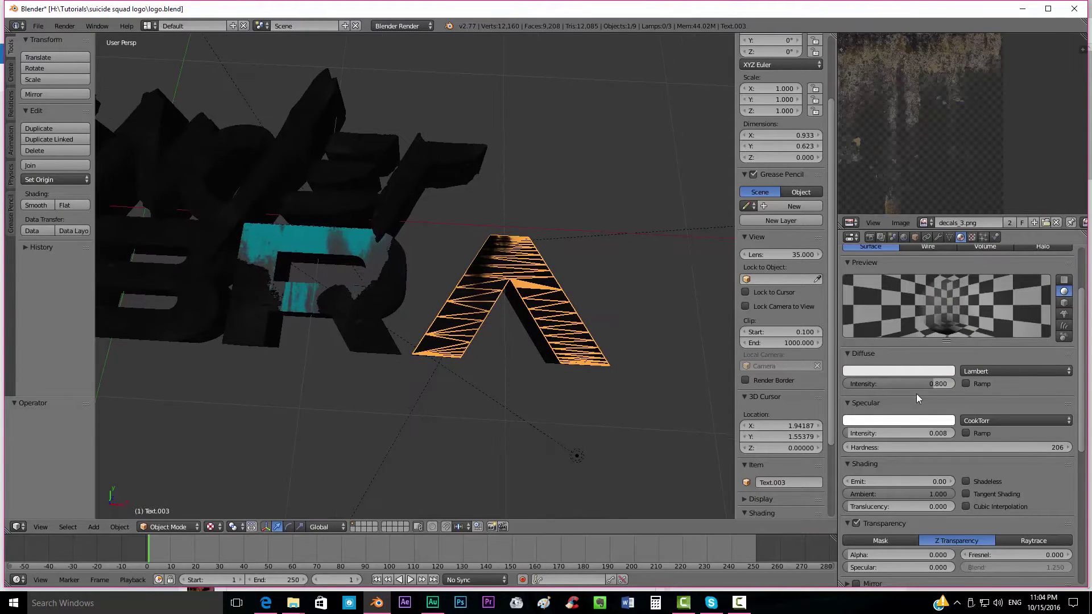
{"action": "left_click", "coordinate": [903, 371]}
{"action": "left_click_drag", "start_coordinate": [894, 229], "coordinate": [899, 219]}
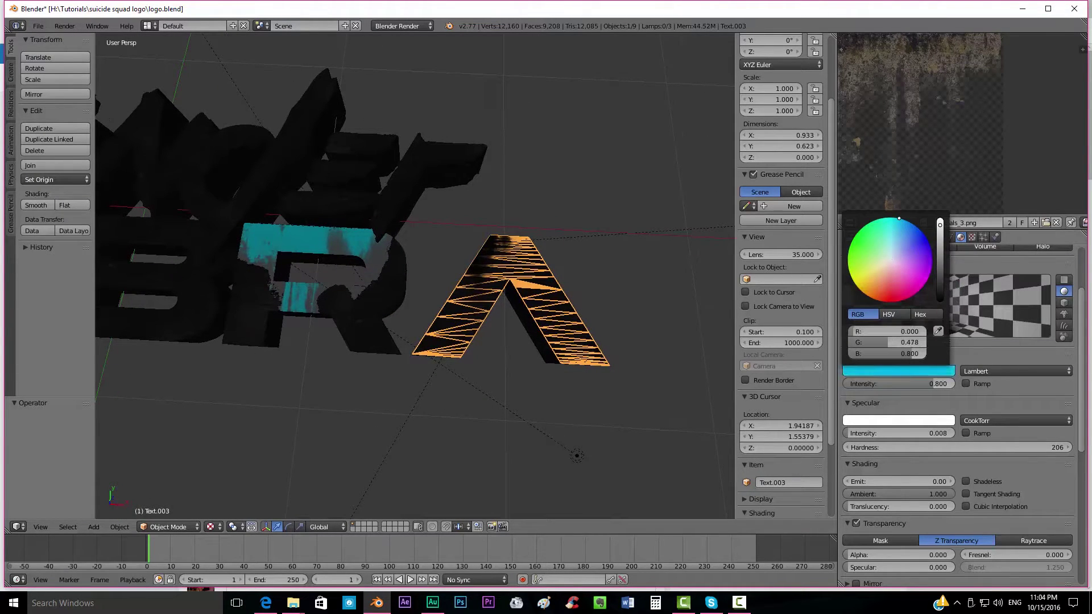
{"action": "left_click", "coordinate": [899, 481]}
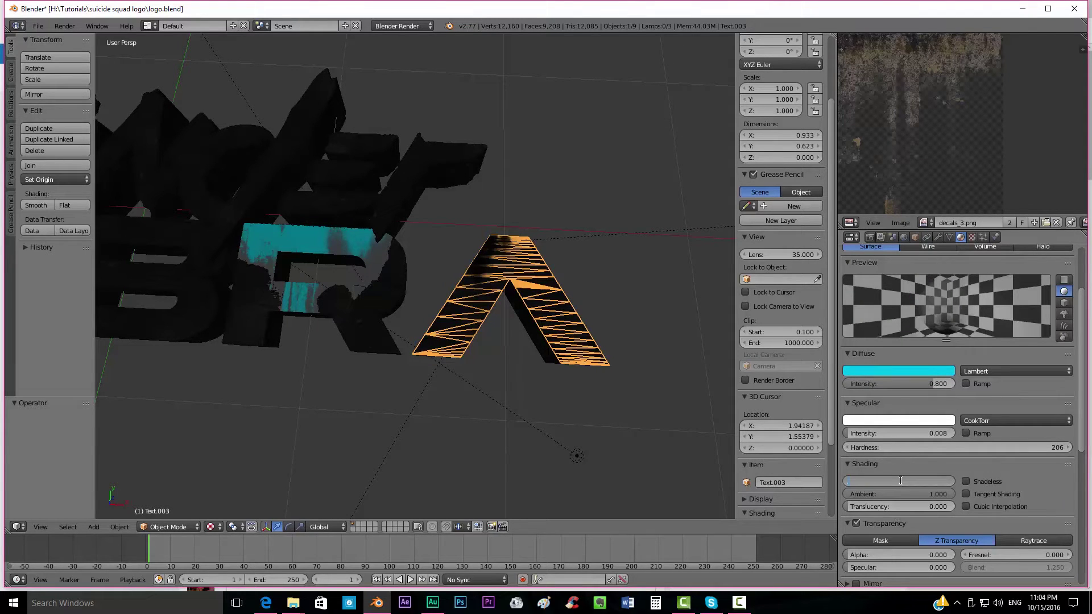
{"action": "key", "text": "Return"}
Step: Lower the diffuse colour influence of the A decal's texture so the cyan material colour shows
{"action": "left_click", "coordinate": [972, 237]}
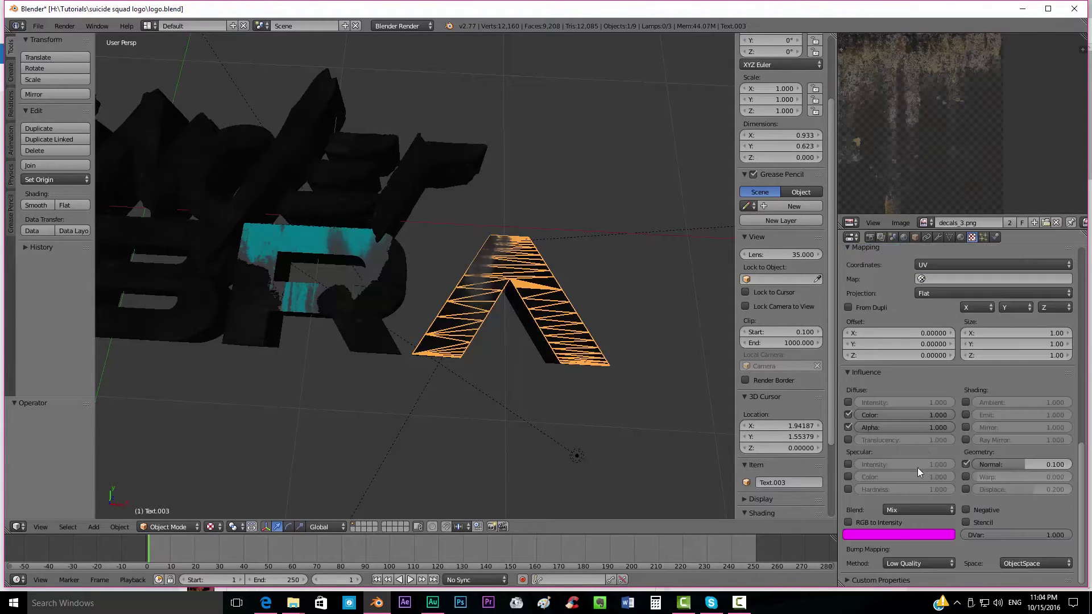
{"action": "left_click", "coordinate": [896, 535]}
{"action": "left_click_drag", "start_coordinate": [926, 414], "coordinate": [876, 414]}
Step: Give the decal on the Th of Thunder a cyan diffuse colour
{"action": "middle_click_drag", "start_coordinate": [520, 348], "coordinate": [311, 265]}
{"action": "right_click", "coordinate": [311, 266]}
{"action": "scroll", "coordinate": [364, 279], "scroll_direction": "up", "scroll_amount": 2}
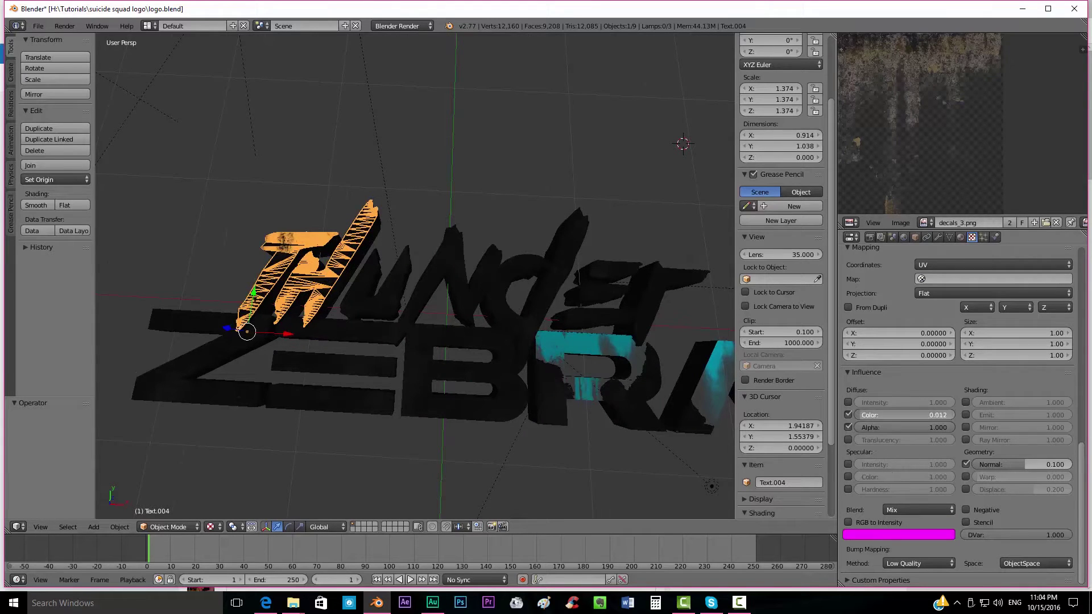
{"action": "left_click", "coordinate": [960, 237]}
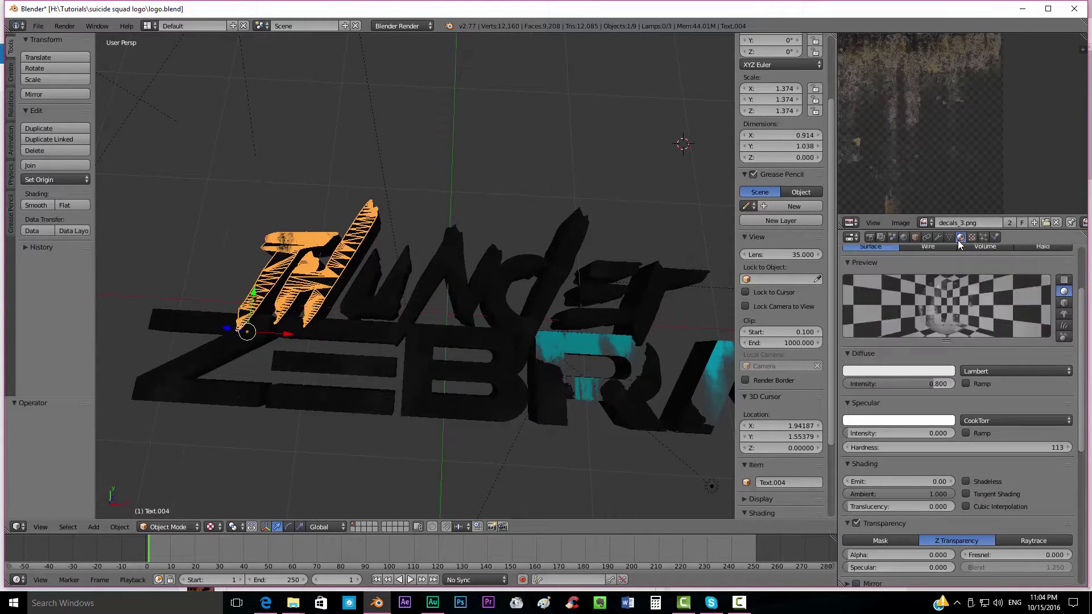
{"action": "left_click", "coordinate": [903, 370]}
{"action": "left_click", "coordinate": [886, 218]}
{"action": "left_click_drag", "start_coordinate": [910, 354], "coordinate": [888, 354]}
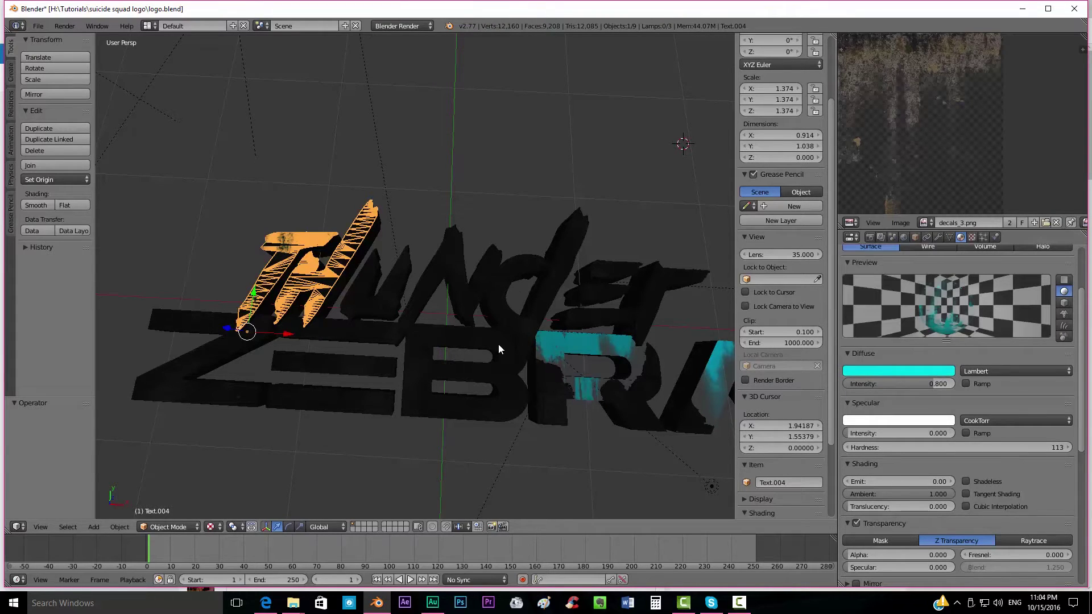
Step: Set the emit value of the Th decal's material to 0.7 and test-render the logo
{"action": "scroll", "coordinate": [444, 357], "scroll_direction": "up", "scroll_amount": 2}
{"action": "left_click", "coordinate": [918, 482]}
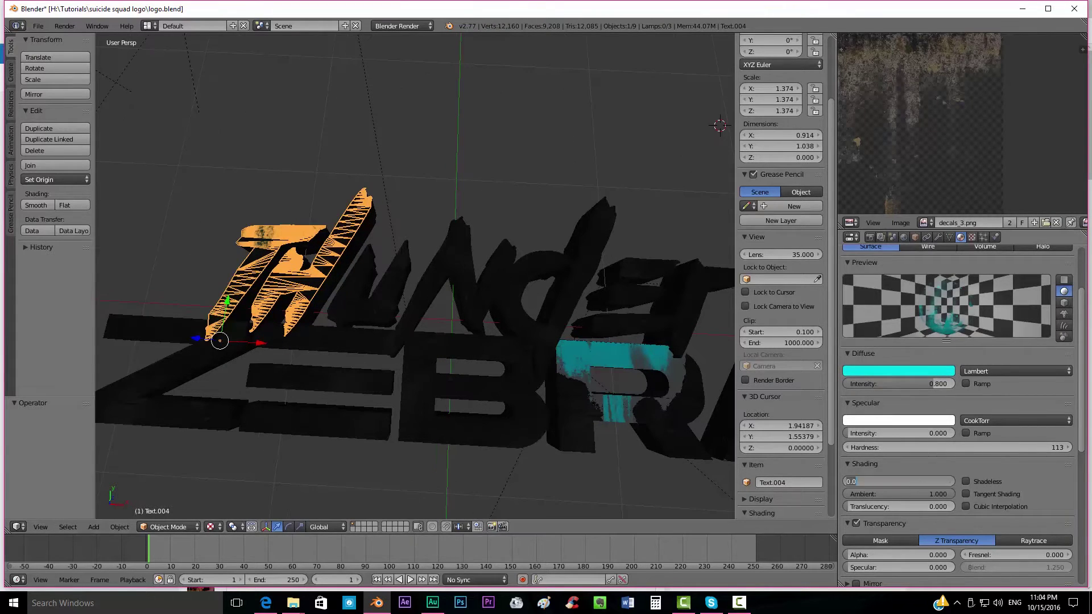
{"action": "key", "text": "BackSpace"}
{"action": "type", "text": "0.7"}
{"action": "key", "text": "Return"}
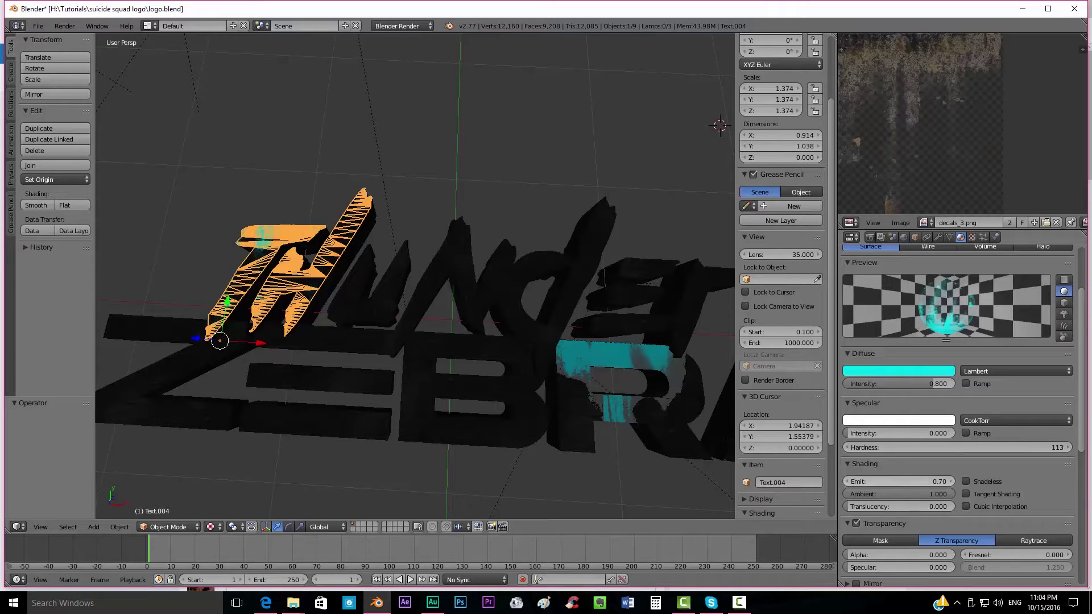
{"action": "key", "text": "F12"}
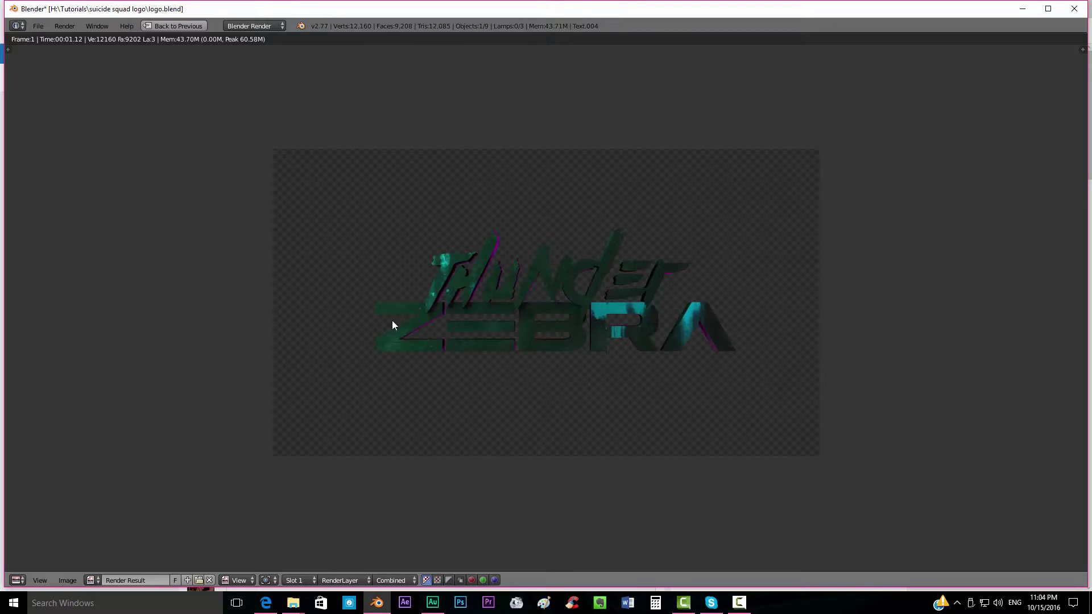
Step: Compare the render with the glowing Warner Bros. shield around 0:09 in the reference video in the browser, returning to Blender after
{"action": "key", "text": "alt+Tab"}
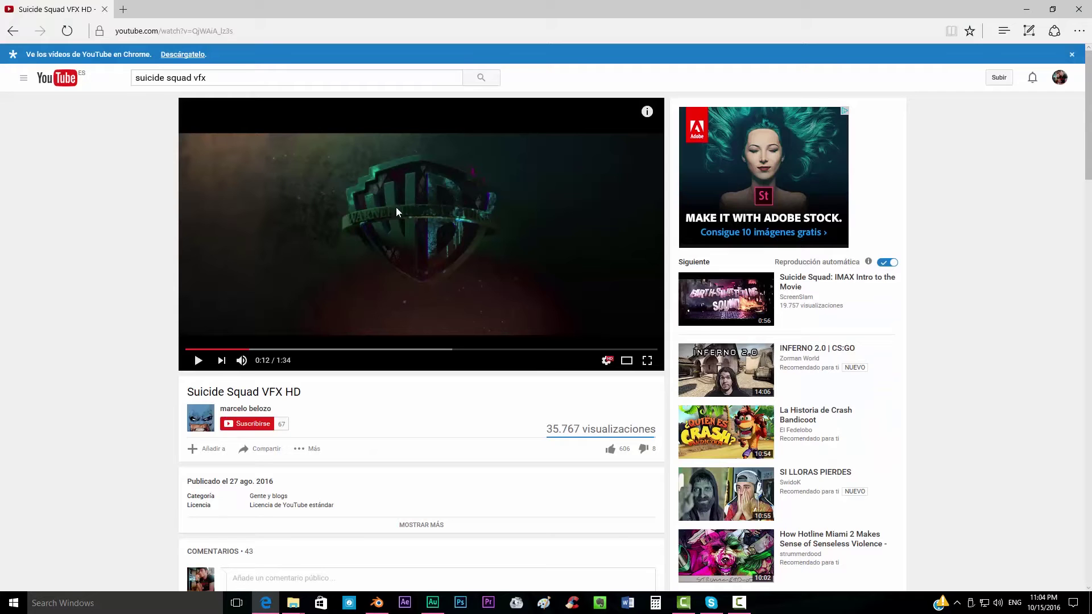
{"action": "key", "text": "alt+Tab"}
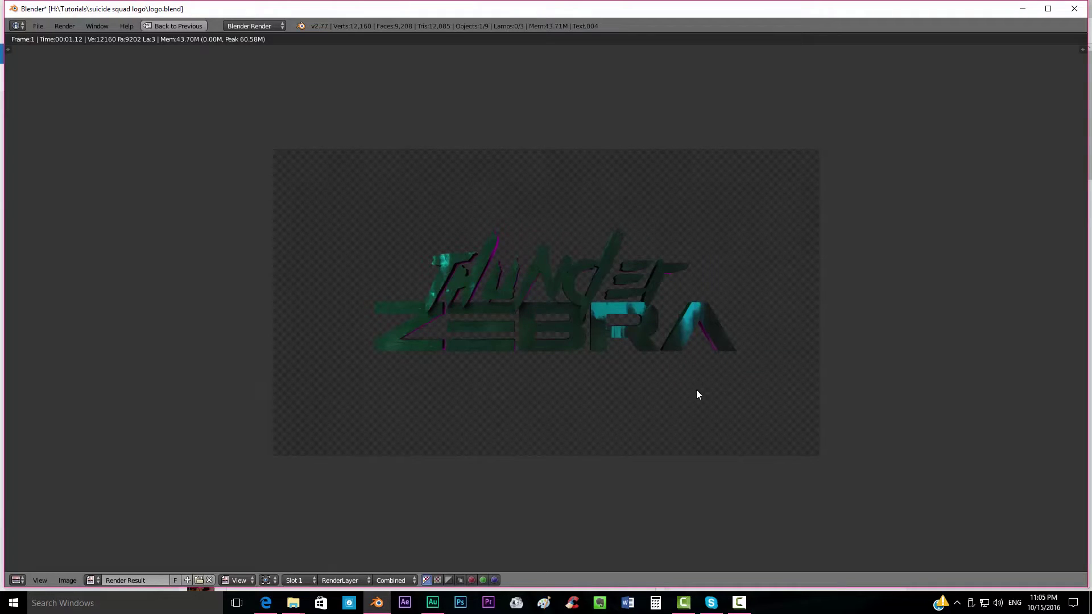
{"action": "key", "text": "alt+Tab"}
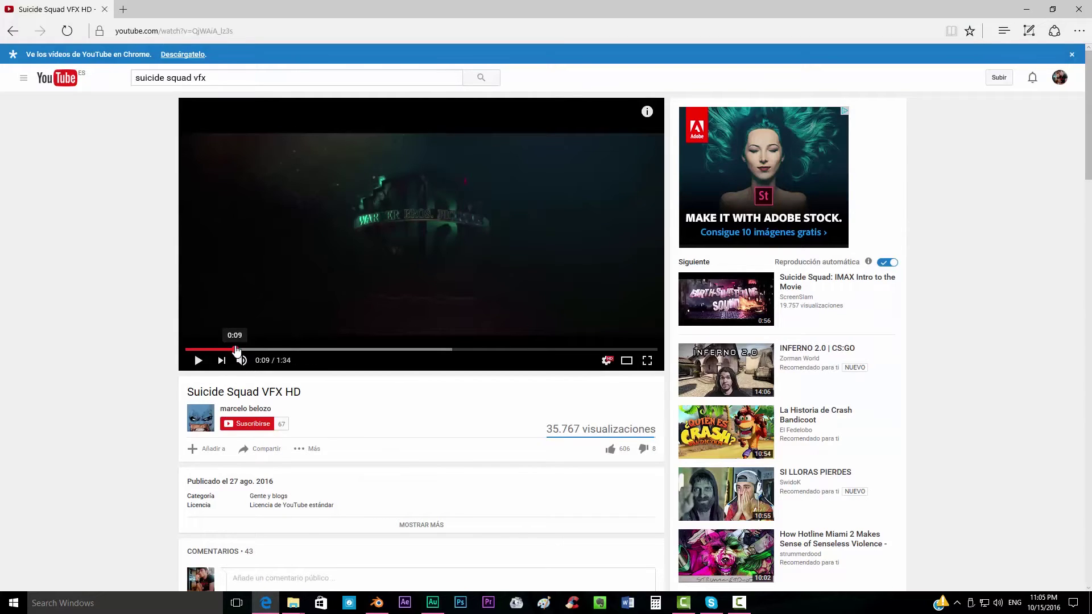
{"action": "left_click", "coordinate": [235, 349]}
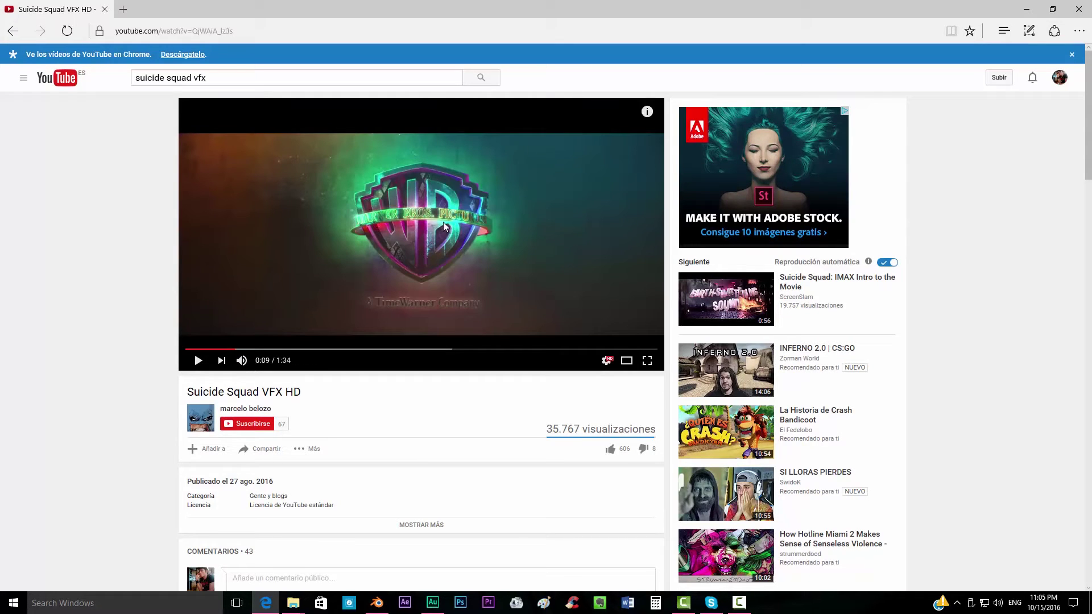
{"action": "key", "text": "alt+Tab"}
Step: Duplicate the 3D ZEBRA text in place
{"action": "middle_click_drag", "start_coordinate": [589, 336], "coordinate": [519, 364]}
{"action": "right_click", "coordinate": [343, 393]}
{"action": "scroll", "coordinate": [517, 368], "scroll_direction": "down", "scroll_amount": 3}
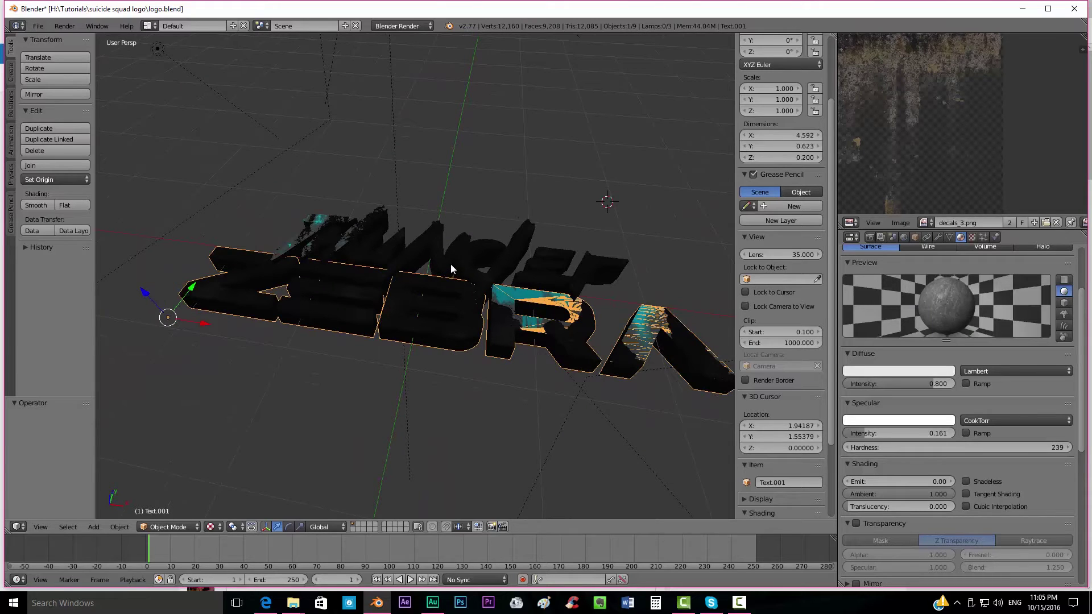
{"action": "middle_click_drag", "start_coordinate": [450, 264], "coordinate": [435, 330]}
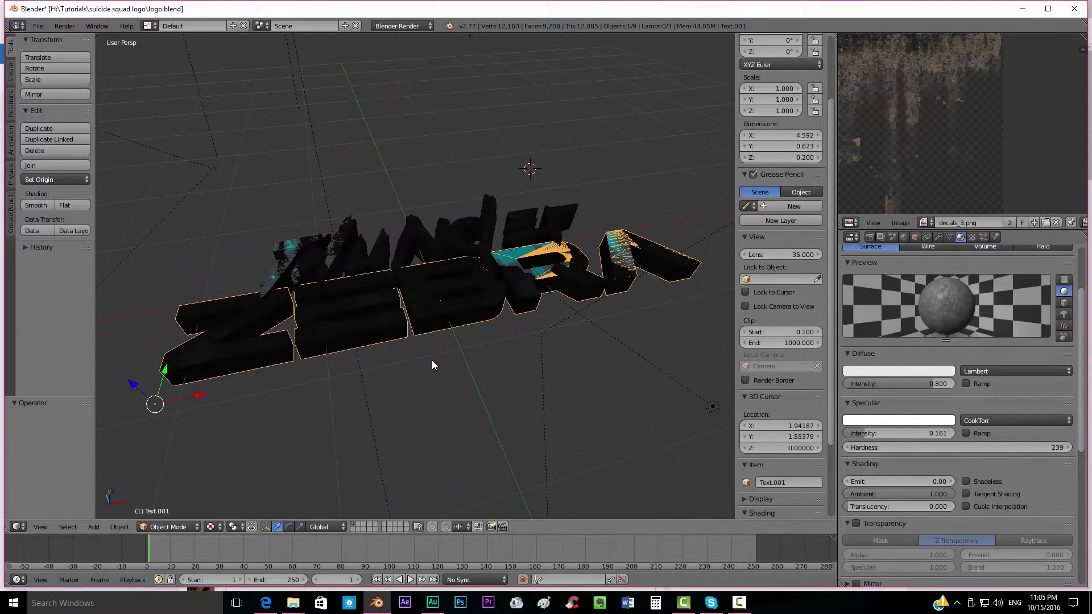
{"action": "key", "text": "shift+d"}
{"action": "right_click", "coordinate": [449, 367]}
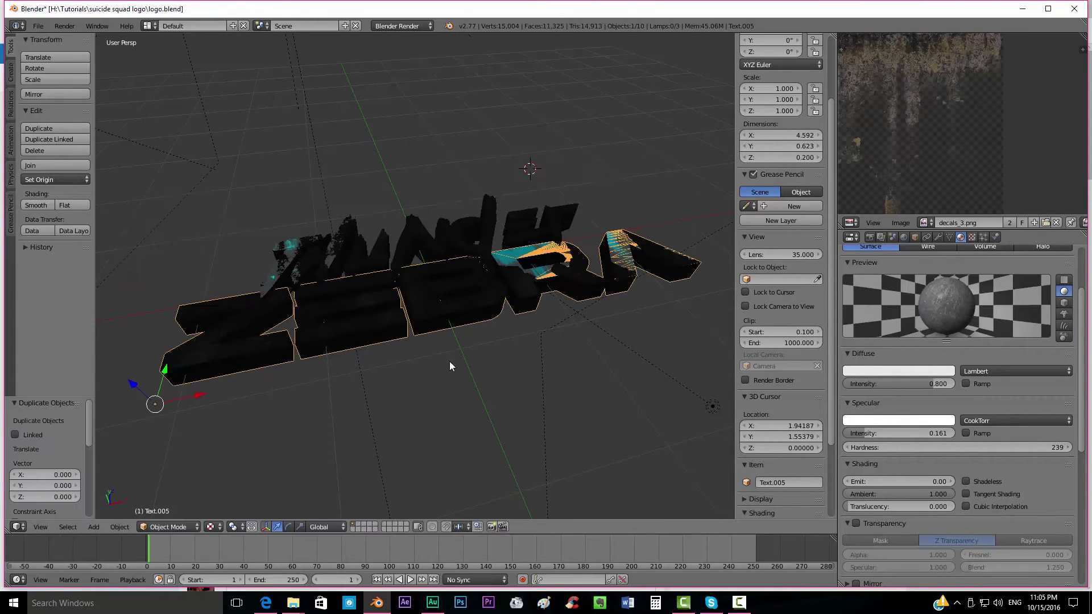
Step: Fatten the whole mesh of the duplicated ZEBRA outward by about 0.002 using Shrink/Fatten
{"action": "middle_click_drag", "start_coordinate": [398, 348], "coordinate": [464, 304]}
{"action": "key", "text": "Tab"}
{"action": "key", "text": "a"}
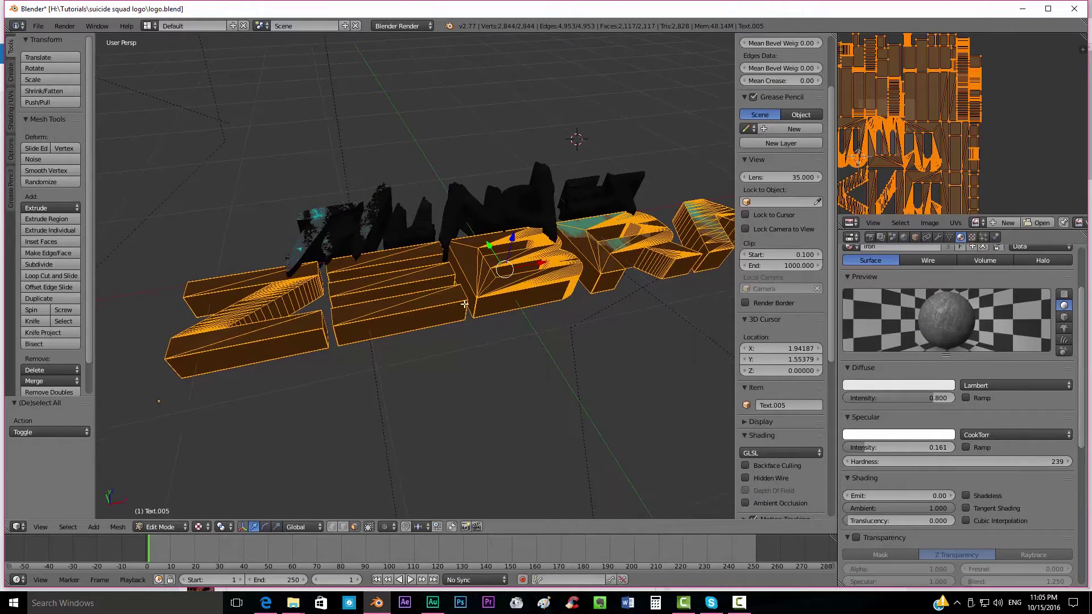
{"action": "scroll", "coordinate": [514, 258], "scroll_direction": "up", "scroll_amount": 8}
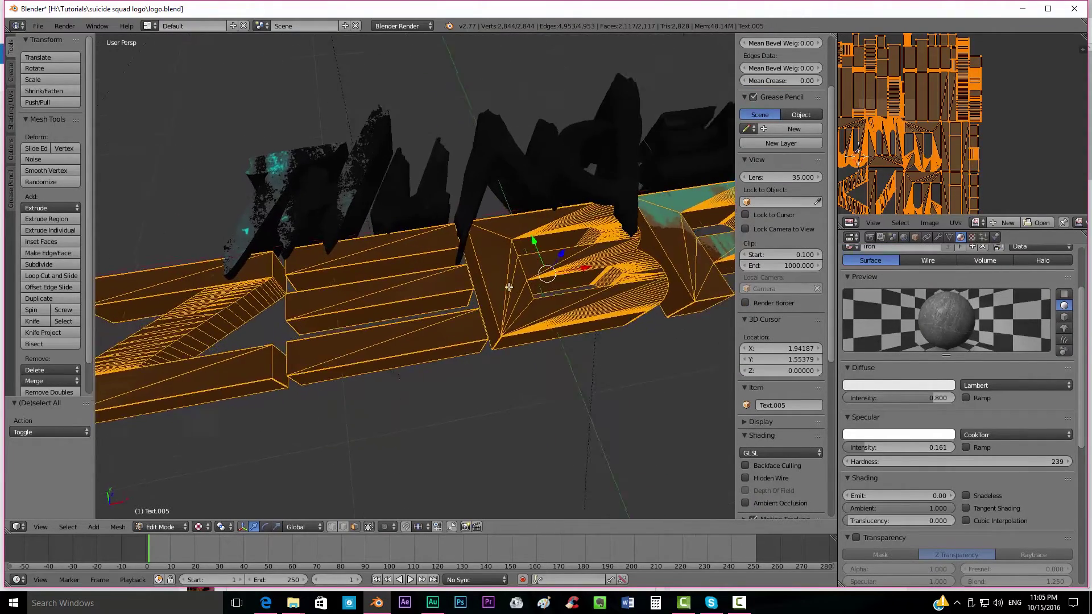
{"action": "key", "text": "KP_7"}
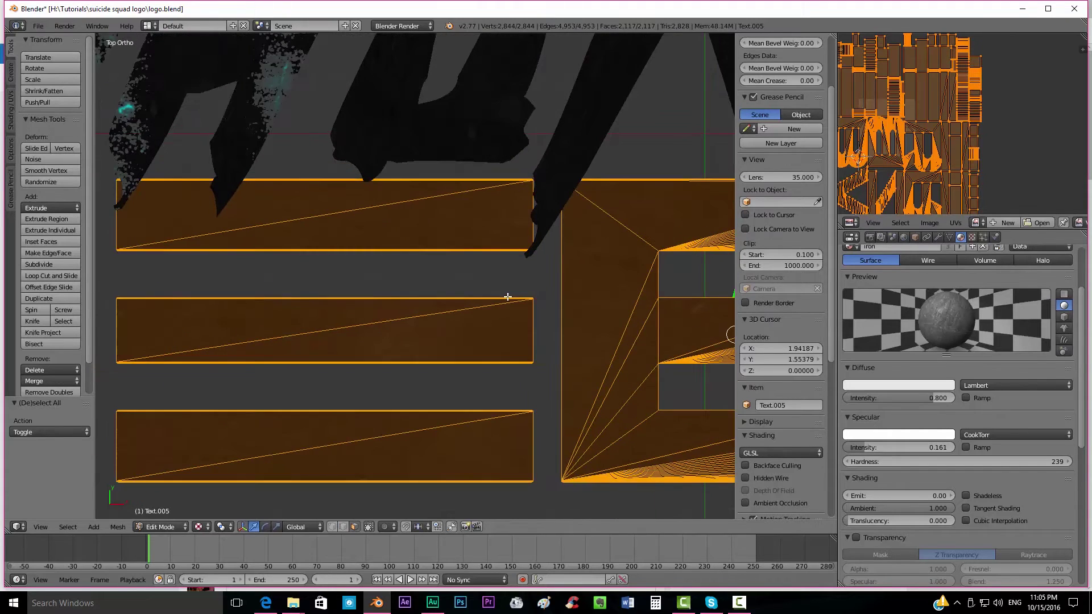
{"action": "scroll", "coordinate": [458, 299], "scroll_direction": "up", "scroll_amount": 6}
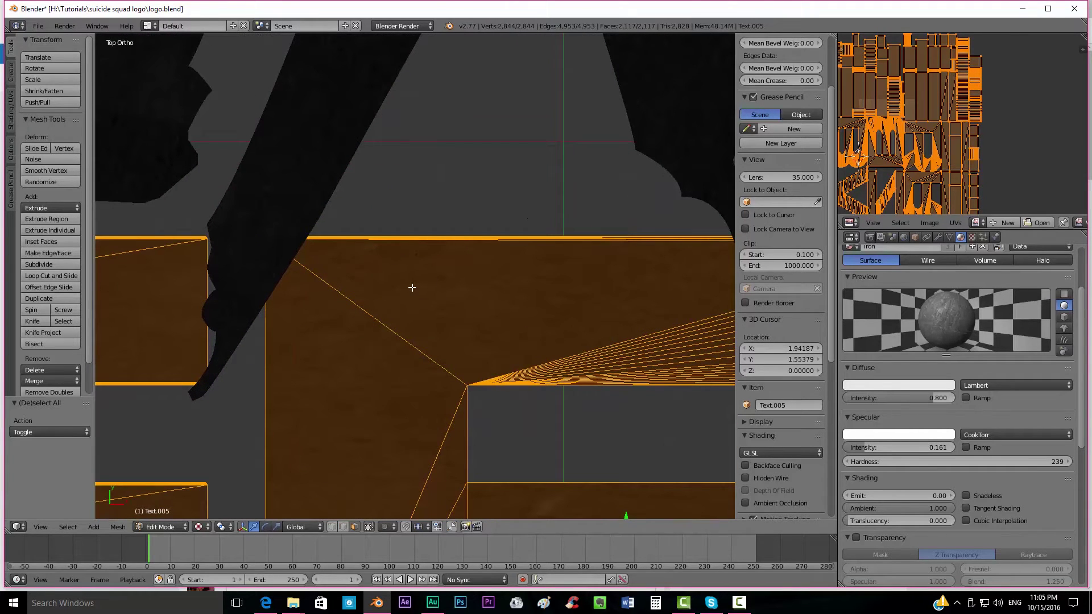
{"action": "key", "text": "alt+s"}
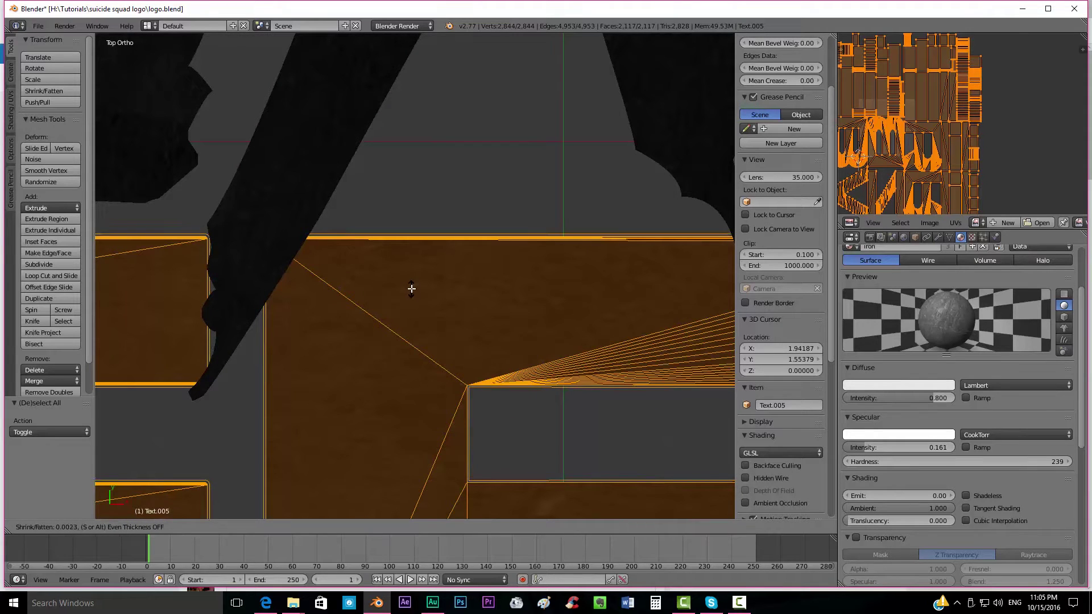
{"action": "left_click", "coordinate": [411, 288]}
{"action": "middle_click_drag", "start_coordinate": [411, 288], "coordinate": [438, 383], "text": "shift"}
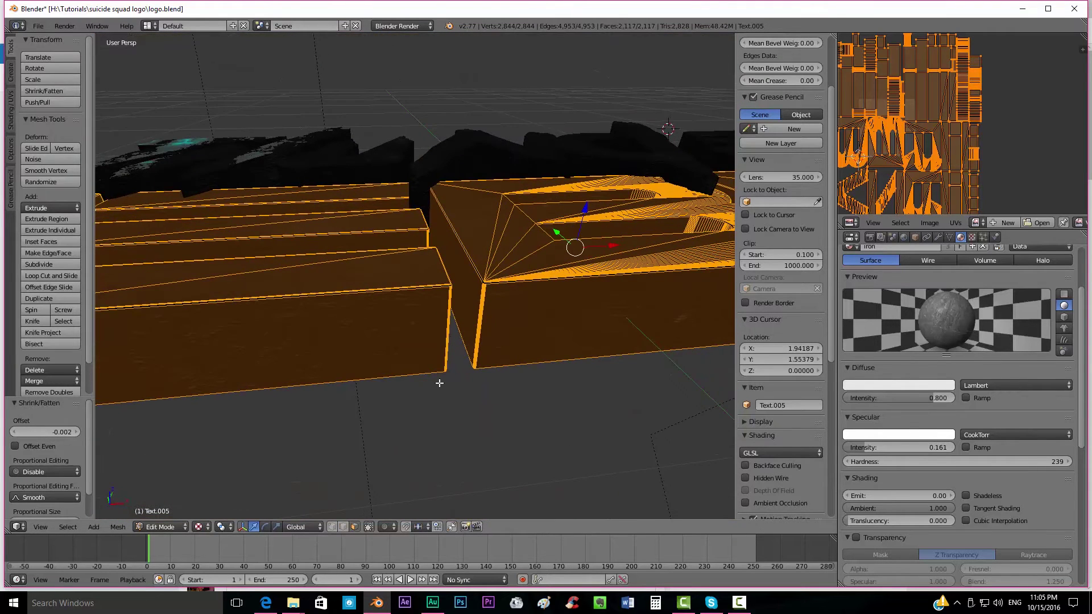
Step: Scale the duplicated ZEBRA mesh along Z by about 0.957 and again by about 0.934, sinking its front faces below the original's
{"action": "key", "text": "a"}
{"action": "key", "text": "a"}
{"action": "key", "text": "s"}
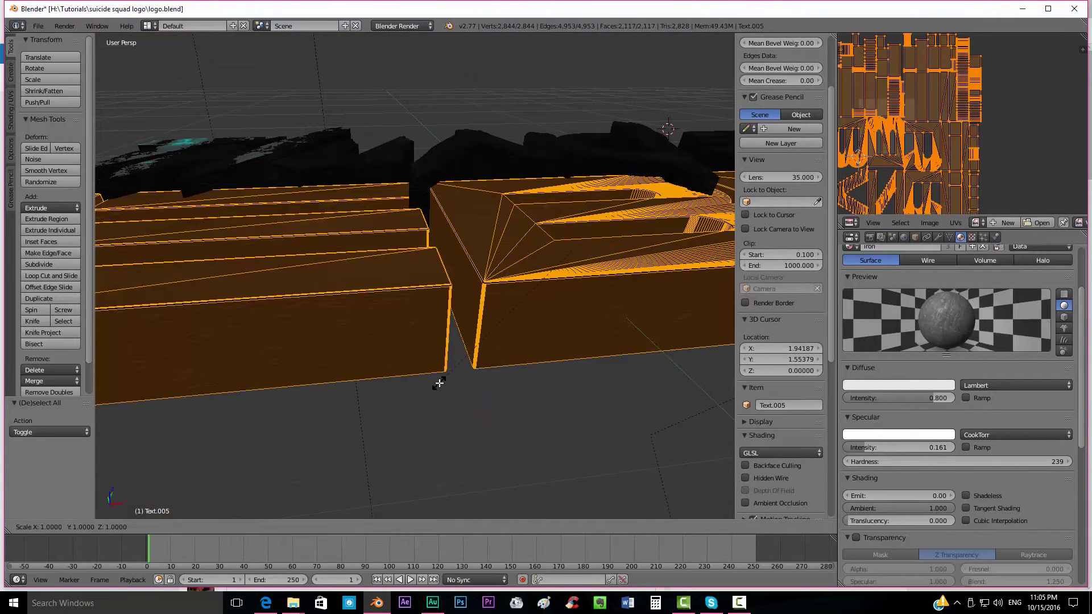
{"action": "key", "text": "z"}
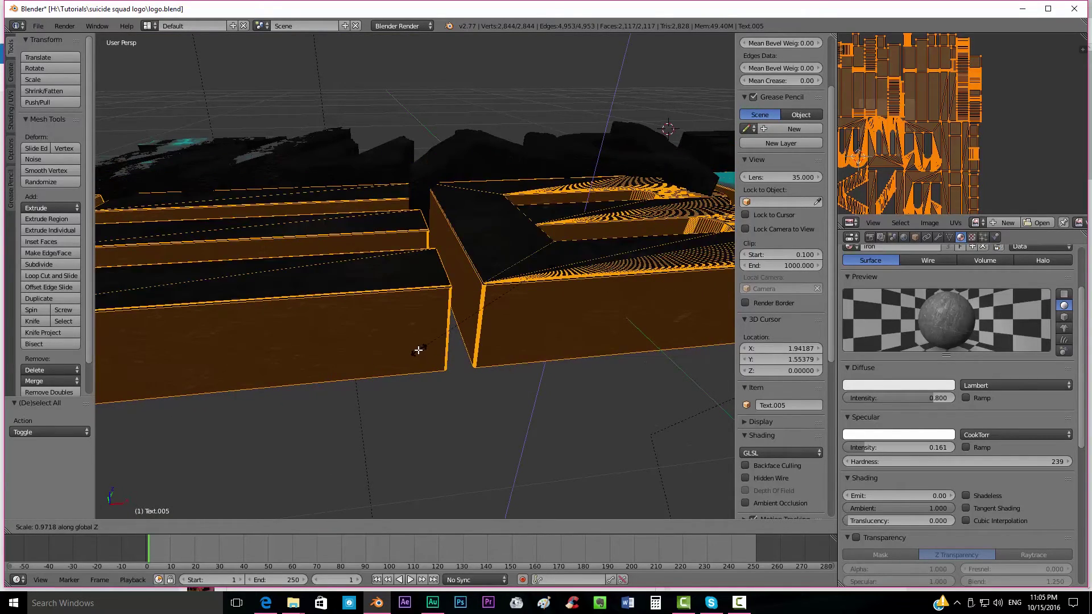
{"action": "left_click", "coordinate": [453, 331]}
{"action": "middle_click_drag", "start_coordinate": [453, 331], "coordinate": [544, 294]}
{"action": "scroll", "coordinate": [375, 353], "scroll_direction": "up", "scroll_amount": 3}
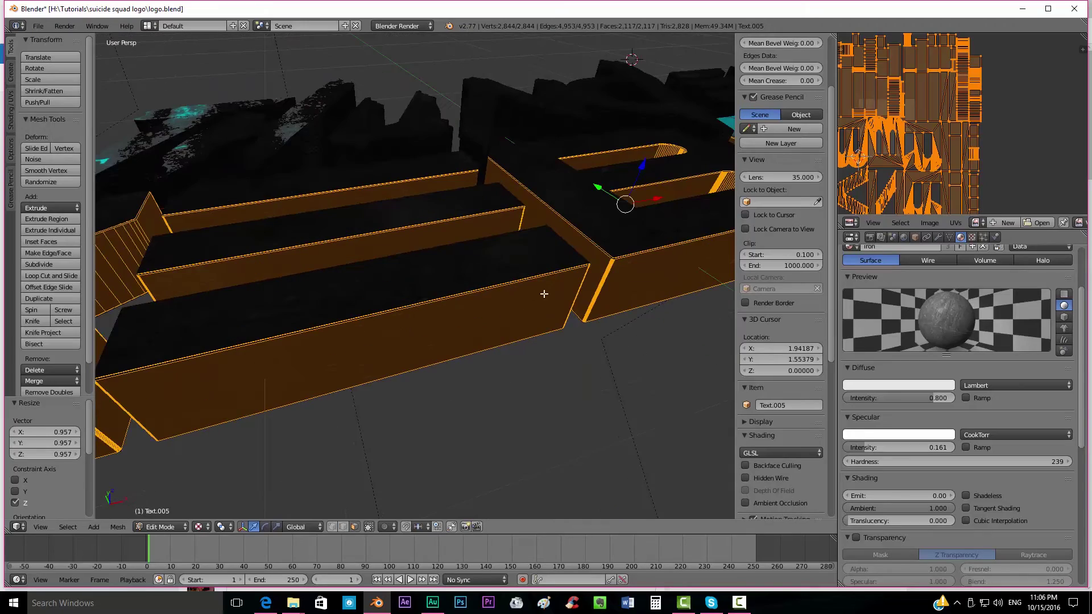
{"action": "key", "text": "s"}
{"action": "key", "text": "z"}
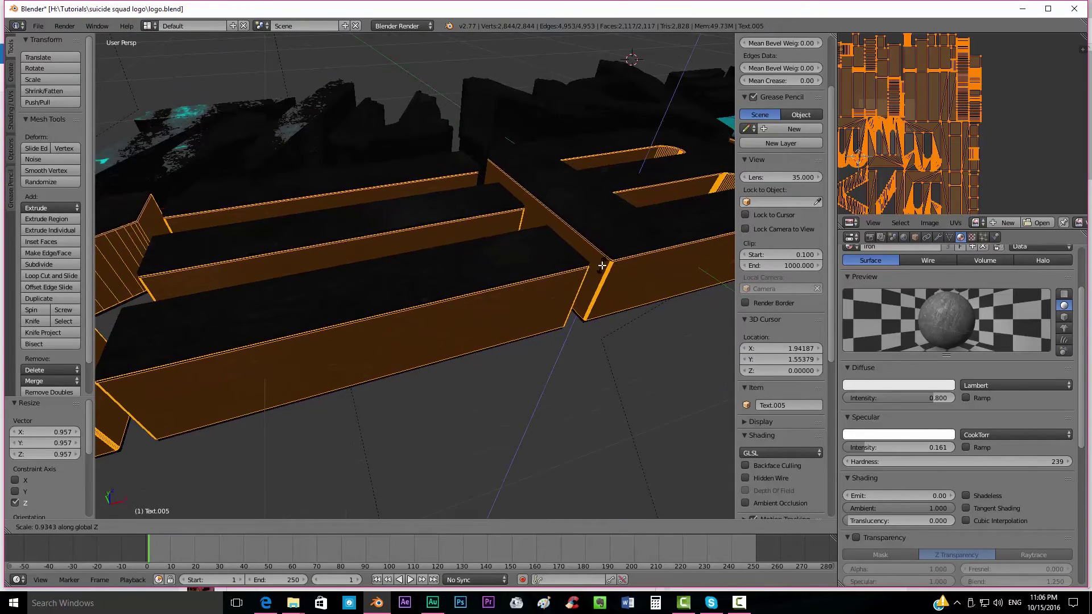
{"action": "left_click", "coordinate": [573, 292]}
{"action": "scroll", "coordinate": [509, 252], "scroll_direction": "down", "scroll_amount": 3}
{"action": "middle_click_drag", "start_coordinate": [509, 252], "coordinate": [396, 322]}
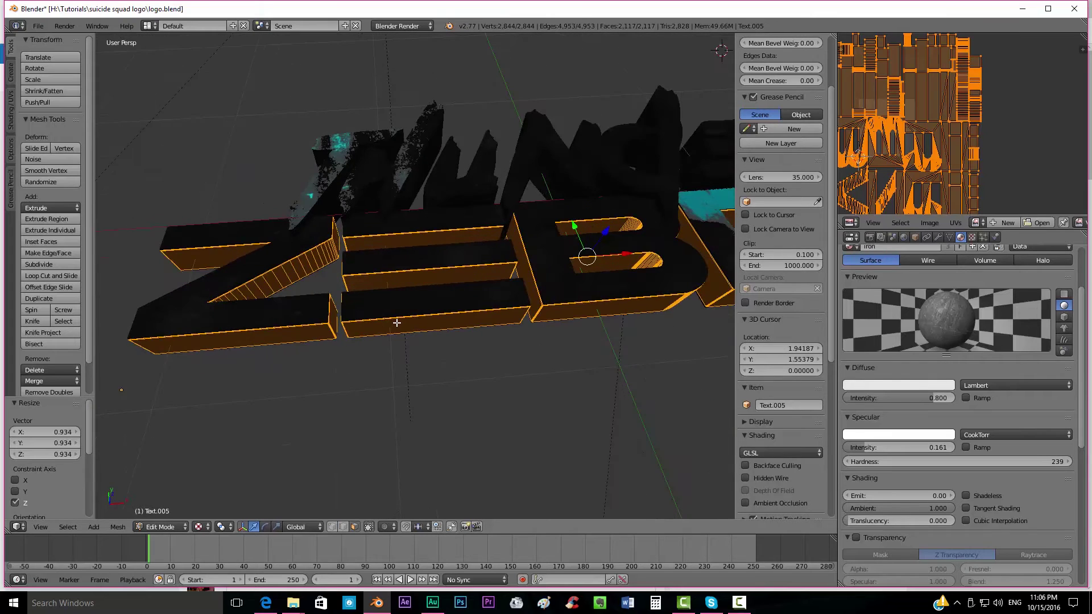
Step: Turn off limiting selection to visible geometry so that hidden parts of the ZEBRA mesh can be selected too
{"action": "key", "text": "KP_7"}
{"action": "scroll", "coordinate": [486, 254], "scroll_direction": "down", "scroll_amount": 2}
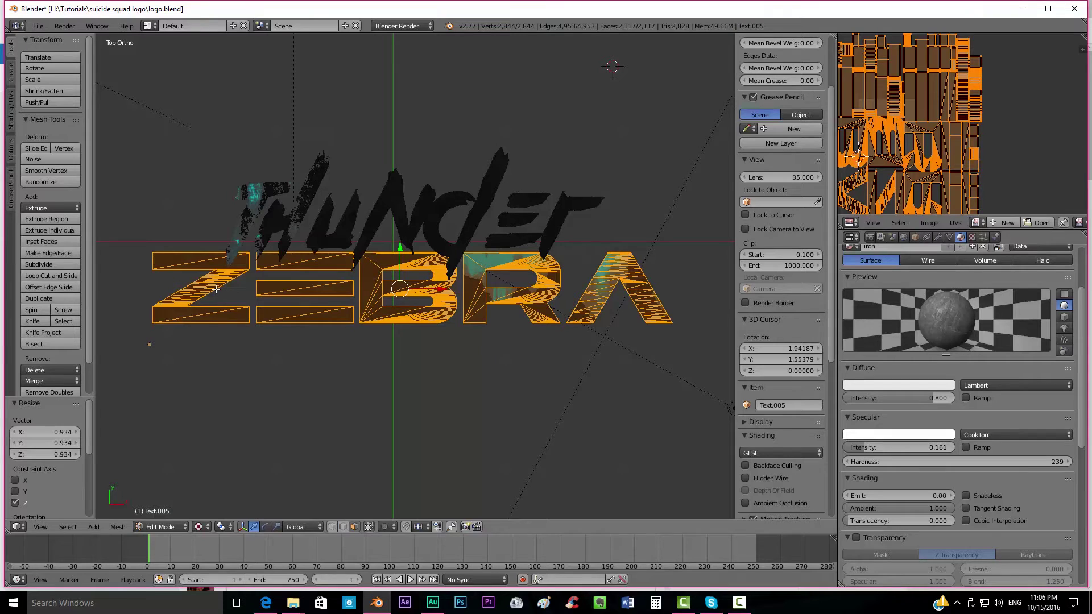
{"action": "scroll", "coordinate": [264, 273], "scroll_direction": "up", "scroll_amount": 1}
{"action": "middle_click_drag", "start_coordinate": [264, 272], "coordinate": [434, 241], "text": "shift"}
{"action": "scroll", "coordinate": [237, 242], "scroll_direction": "up", "scroll_amount": 1}
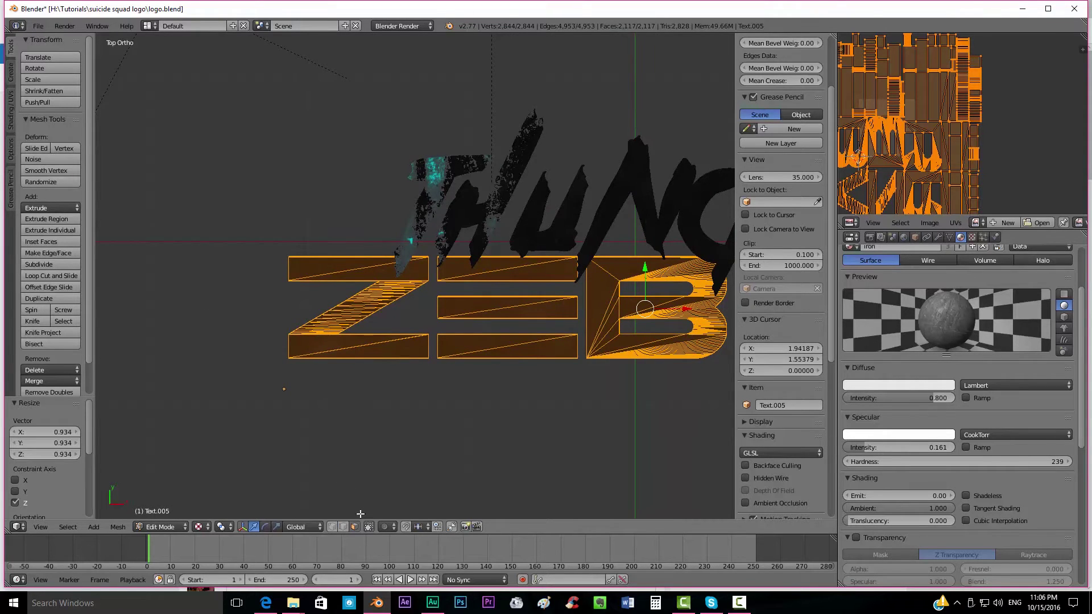
{"action": "middle_click_drag", "start_coordinate": [371, 531], "coordinate": [370, 527]}
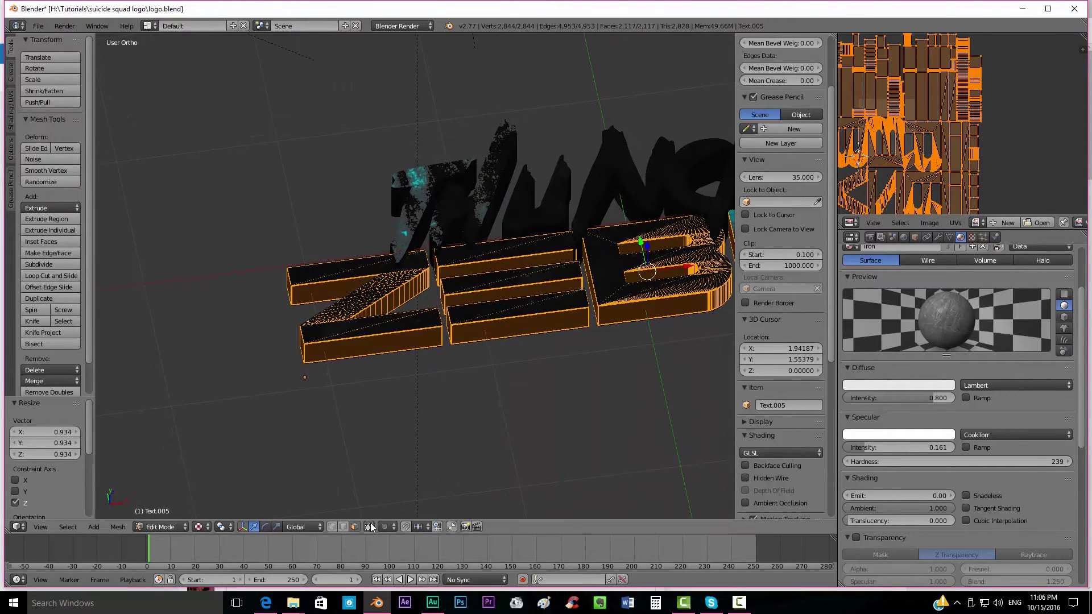
{"action": "left_click", "coordinate": [370, 526]}
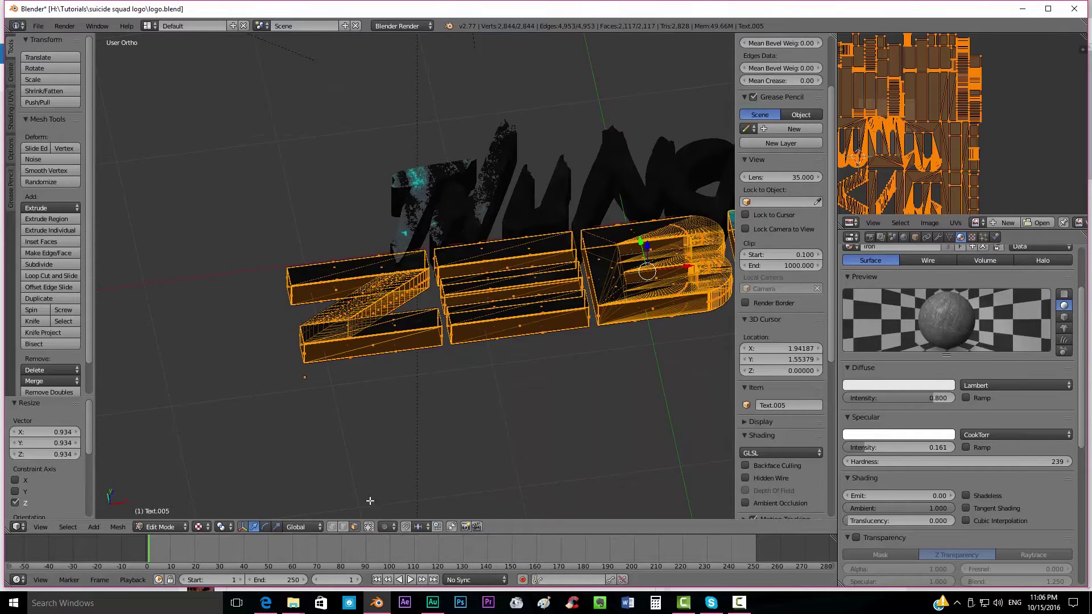
{"action": "middle_click_drag", "start_coordinate": [392, 310], "coordinate": [316, 235]}
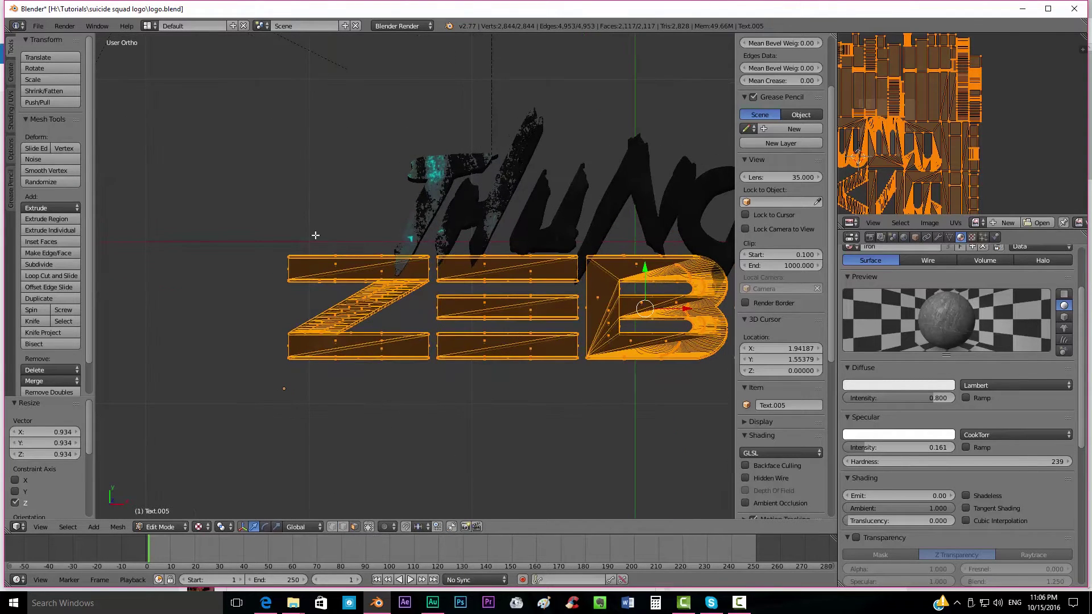
{"action": "middle_click_drag", "start_coordinate": [372, 366], "coordinate": [387, 292]}
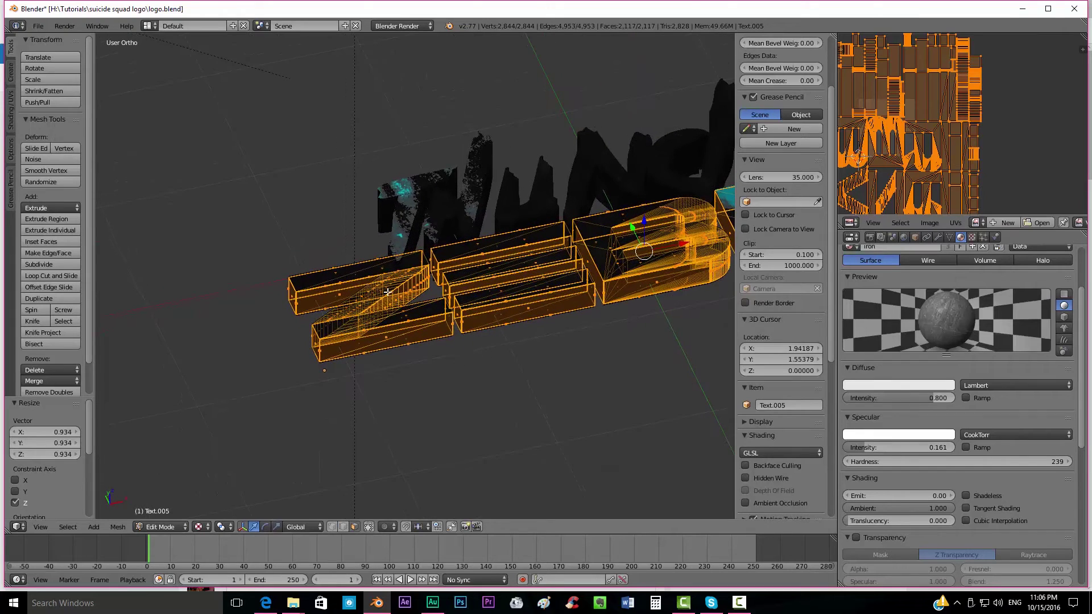
Step: Separate the Z of the duplicated ZEBRA mesh into its own object, selecting it in top orthographic view
{"action": "key", "text": "KP_5"}
{"action": "key", "text": "KP_7"}
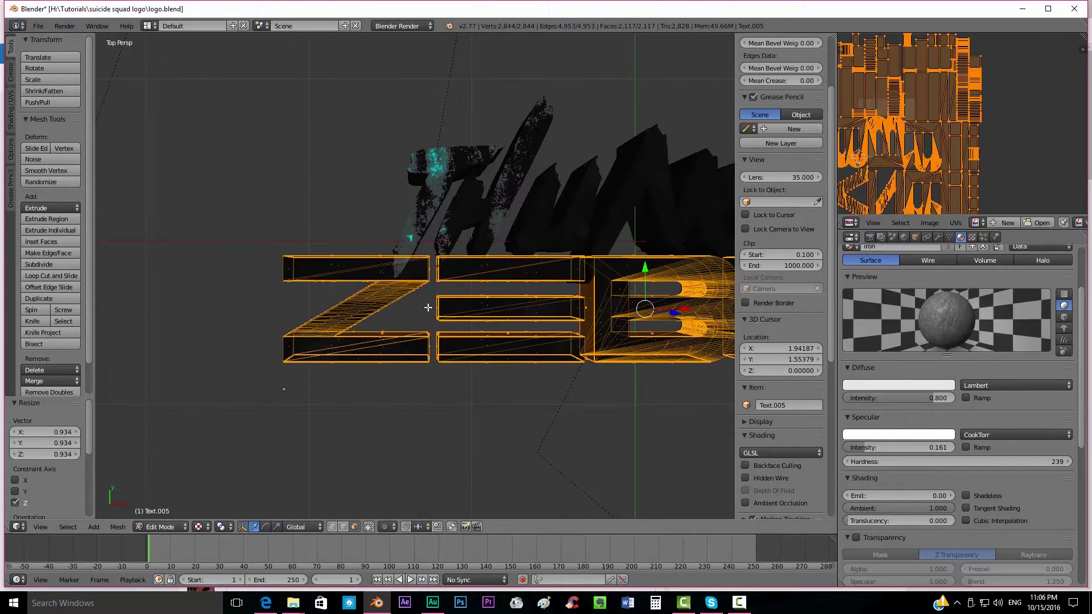
{"action": "key", "text": "KP_5"}
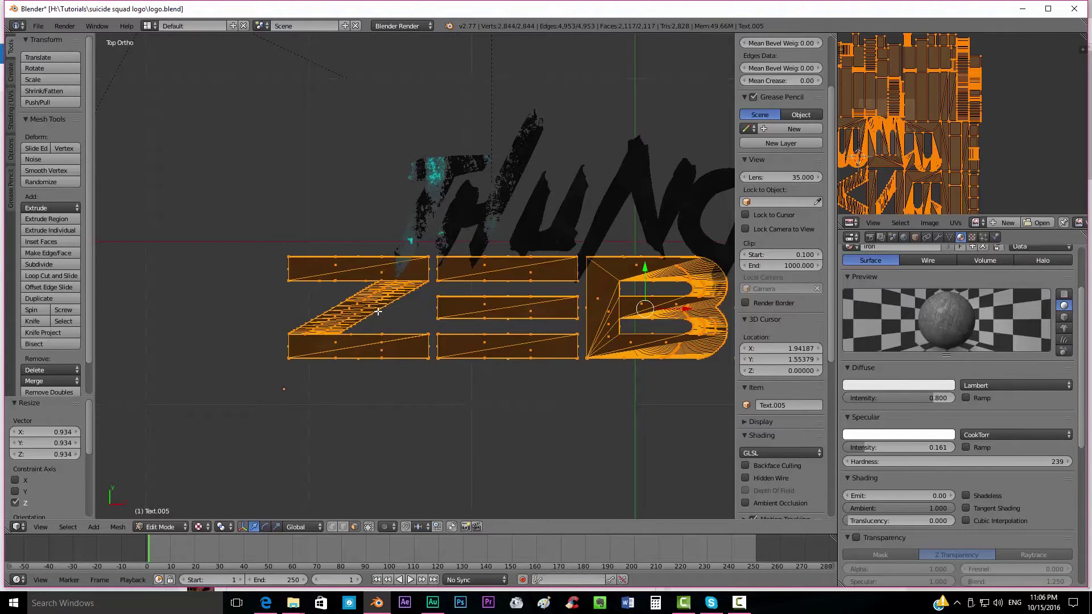
{"action": "key", "text": "a"}
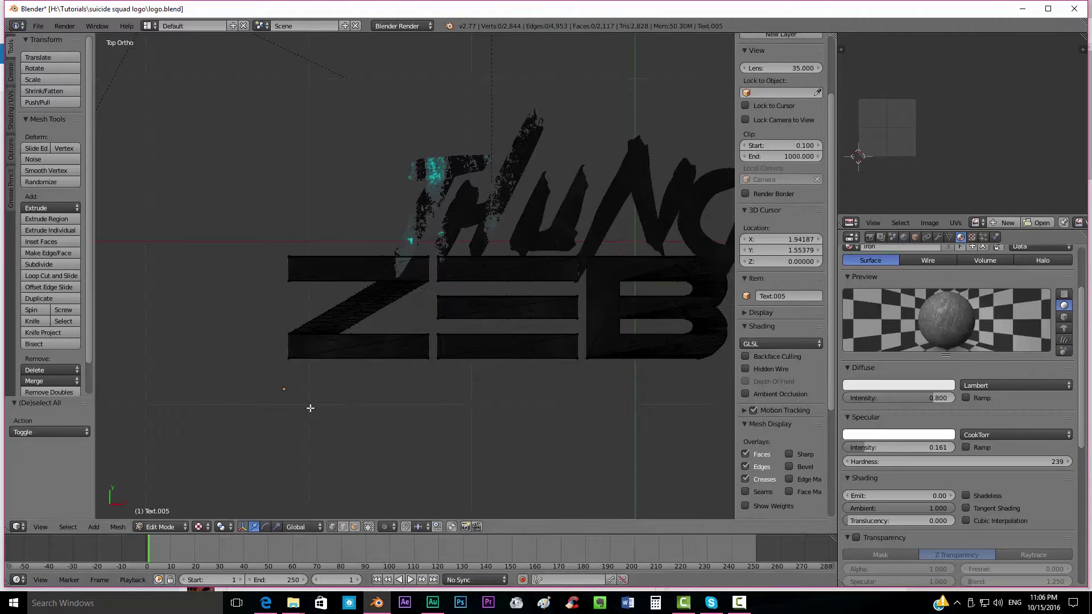
{"action": "key", "text": "b"}
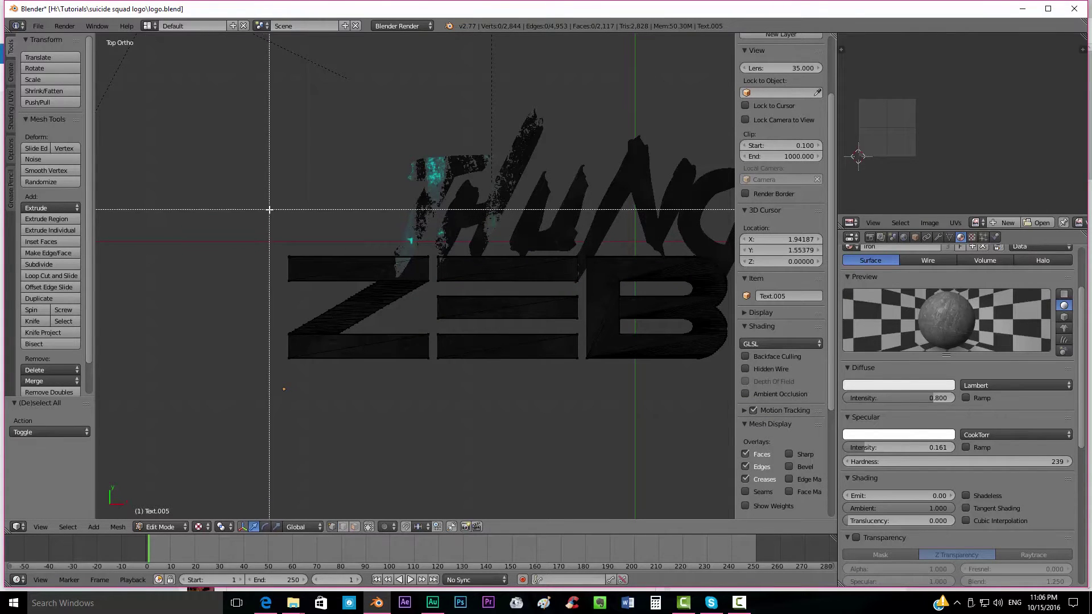
{"action": "left_click_drag", "start_coordinate": [269, 209], "coordinate": [433, 410]}
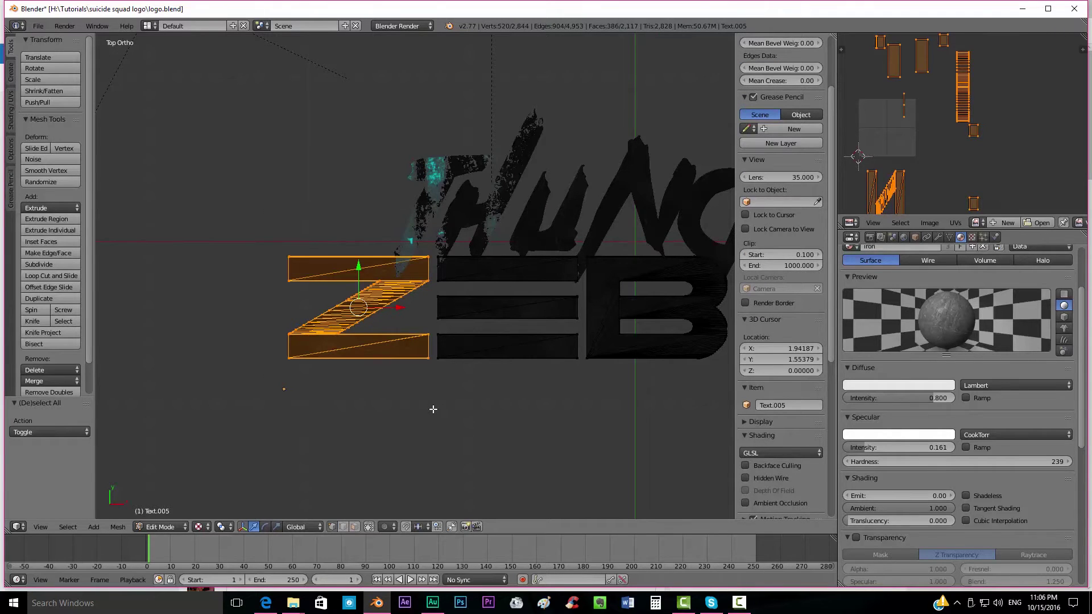
{"action": "key", "text": "p"}
{"action": "left_click", "coordinate": [410, 407]}
Step: Separate the E and B of the duplicated ZEBRA mesh together into one object of their own
{"action": "middle_click_drag", "start_coordinate": [447, 340], "coordinate": [323, 355], "text": "shift"}
{"action": "key", "text": "a"}
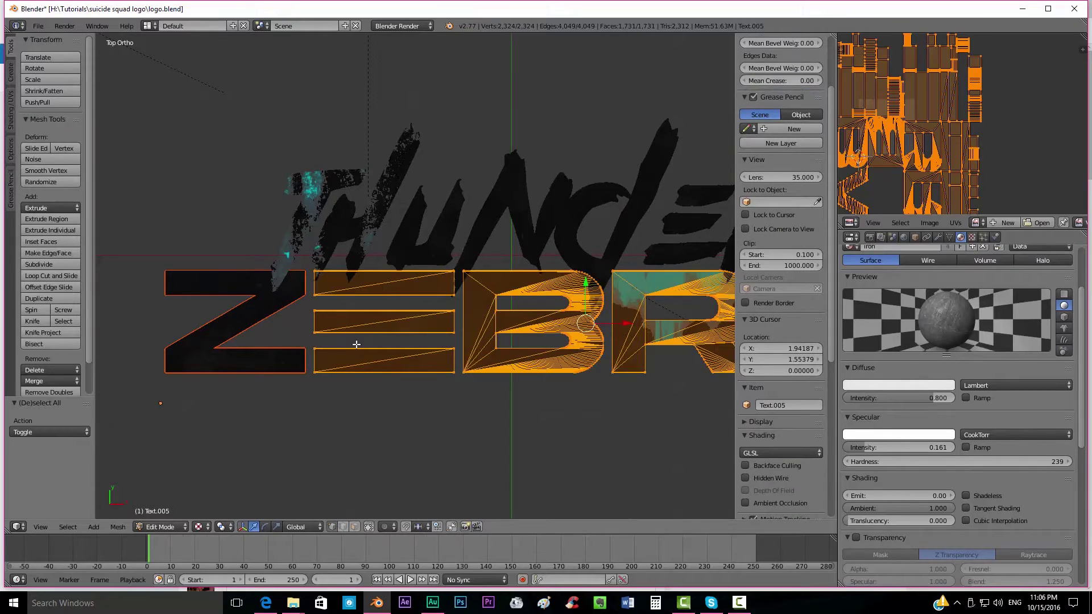
{"action": "key", "text": "a"}
{"action": "key", "text": "b"}
{"action": "left_click_drag", "start_coordinate": [312, 247], "coordinate": [608, 408]}
{"action": "middle_click_drag", "start_coordinate": [612, 375], "coordinate": [486, 343], "text": "shift"}
{"action": "key", "text": "x"}
{"action": "left_click", "coordinate": [485, 343]}
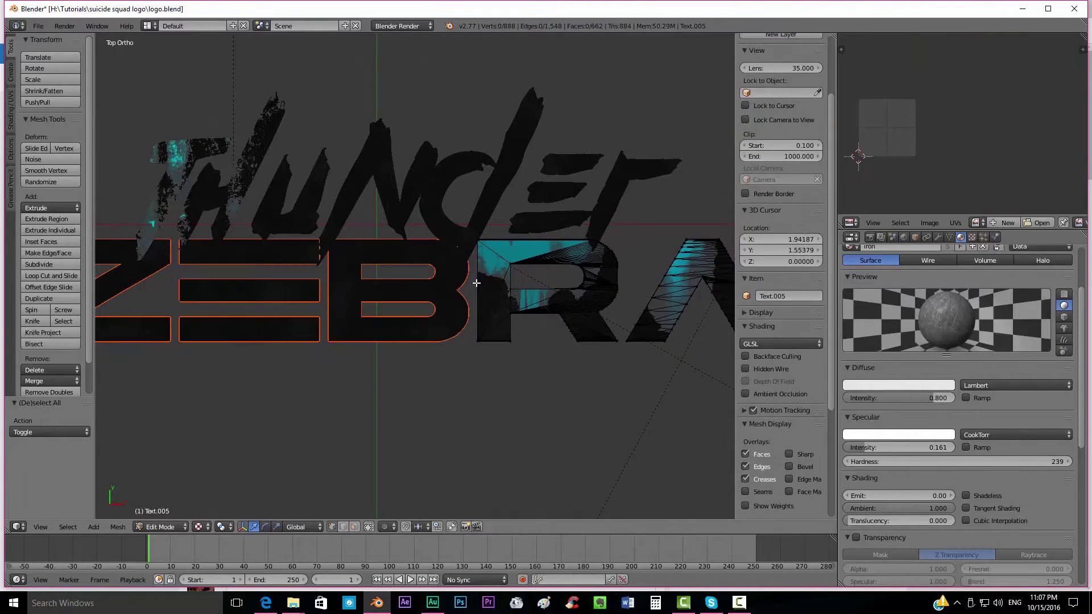
Step: Separate the R from the duplicated mesh, leaving only the A, and return to Object Mode
{"action": "key", "text": "b"}
{"action": "left_click_drag", "start_coordinate": [470, 213], "coordinate": [621, 408]}
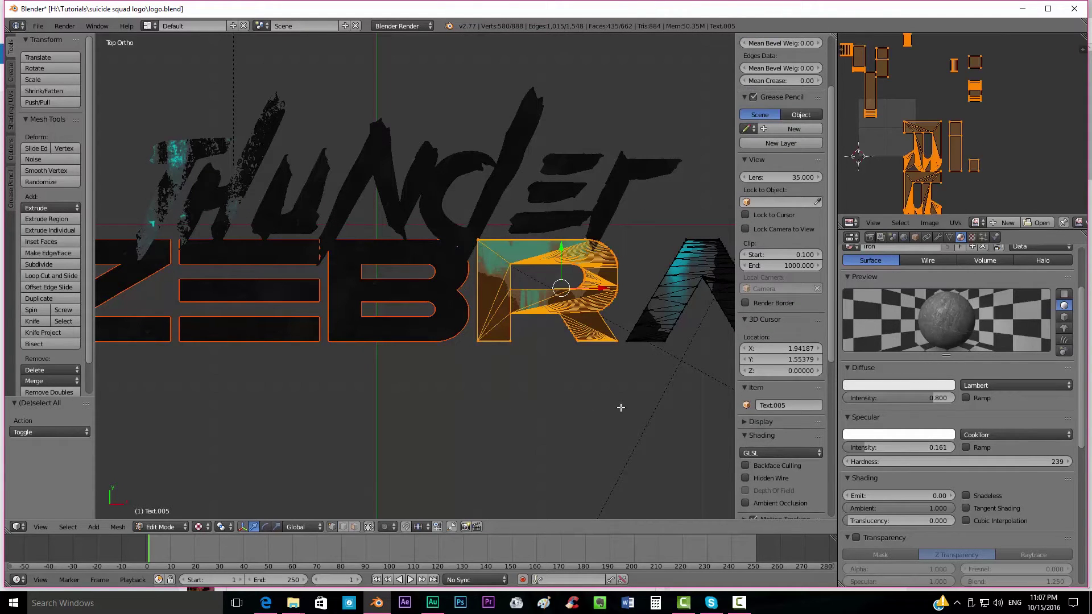
{"action": "key", "text": "x"}
{"action": "left_click", "coordinate": [621, 408]}
{"action": "scroll", "coordinate": [378, 359], "scroll_direction": "down", "scroll_amount": 1}
{"action": "scroll", "coordinate": [398, 357], "scroll_direction": "left", "scroll_amount": 3, "text": "ctrl"}
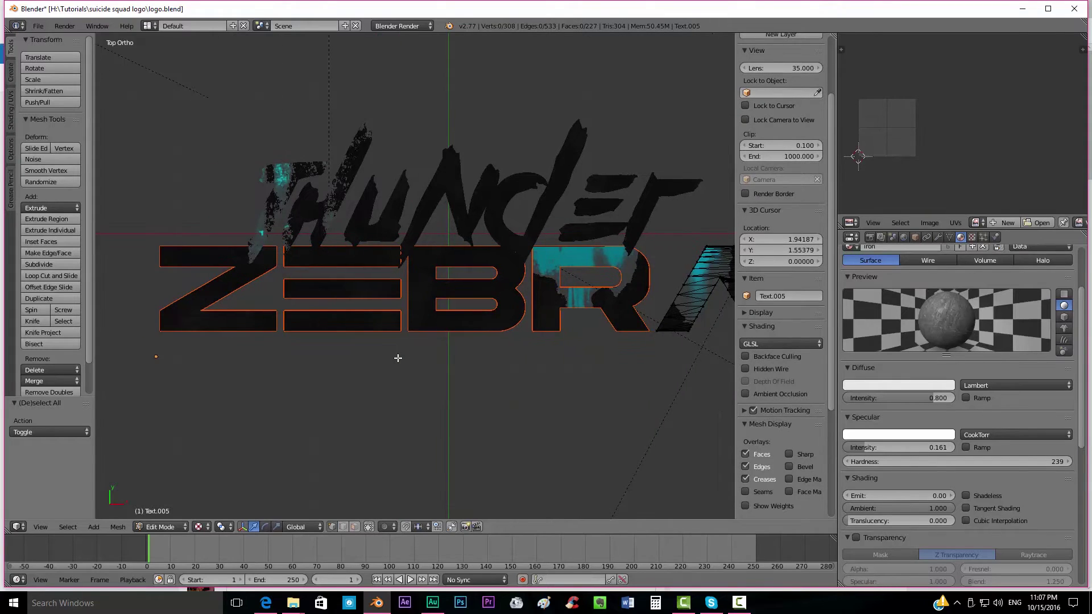
{"action": "middle_click_drag", "start_coordinate": [397, 358], "coordinate": [219, 371]}
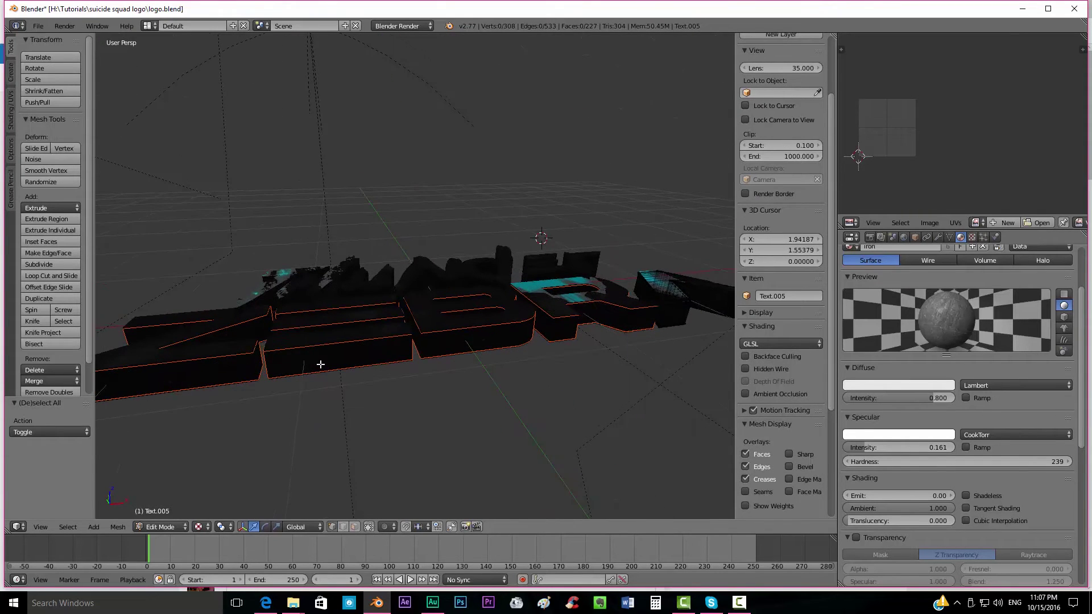
{"action": "key", "text": "Tab"}
Step: Check the separated letter shells by selecting them individually, finishing with the Z shell selected
{"action": "right_click", "coordinate": [599, 327]}
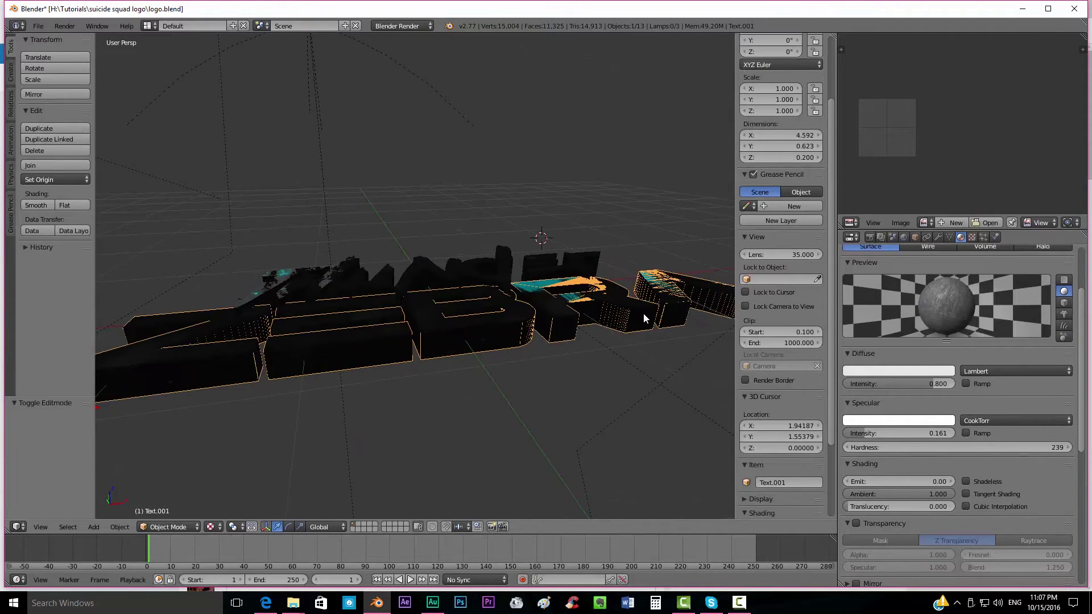
{"action": "right_click", "coordinate": [643, 316]}
{"action": "right_click", "coordinate": [682, 317]}
{"action": "right_click", "coordinate": [639, 321]}
{"action": "right_click", "coordinate": [257, 363]}
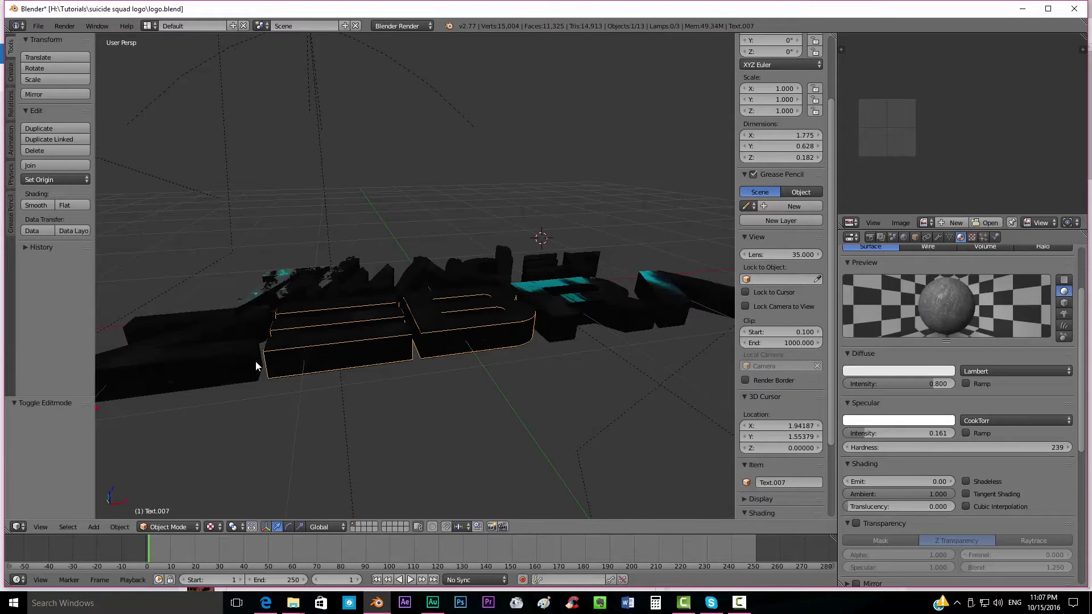
{"action": "right_click", "coordinate": [223, 364]}
{"action": "middle_click_drag", "start_coordinate": [223, 364], "coordinate": [387, 351]}
Step: Switch to the browser to examine the glow colours in the Suicide Squad VFX reference video, and return to Blender
{"action": "key", "text": "alt+Tab"}
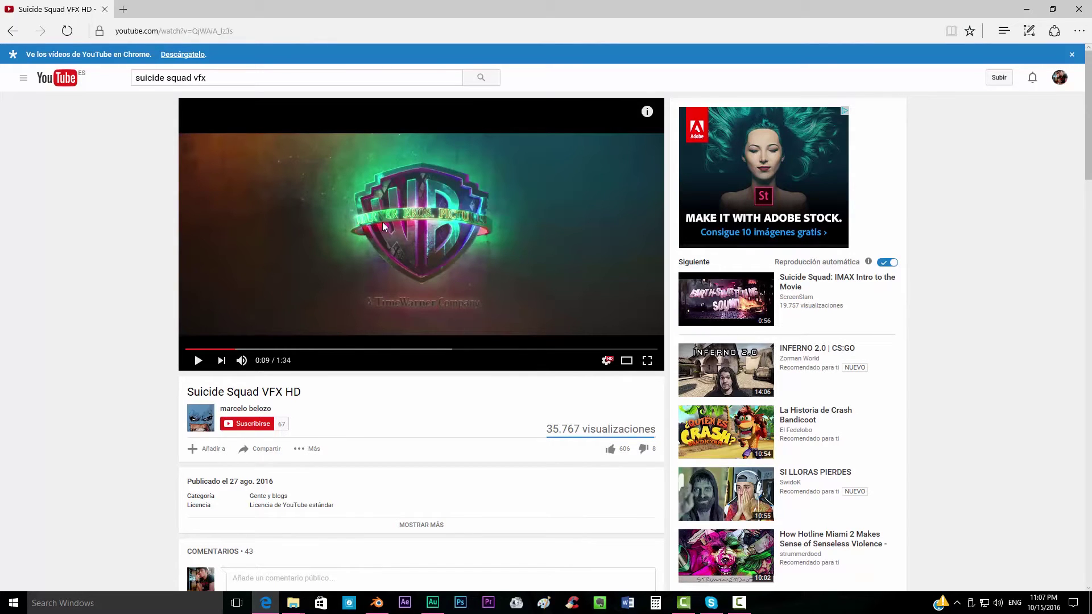
{"action": "key", "text": "alt+Tab"}
{"action": "key", "text": "alt+Tab"}
{"action": "key", "text": "alt+Tab"}
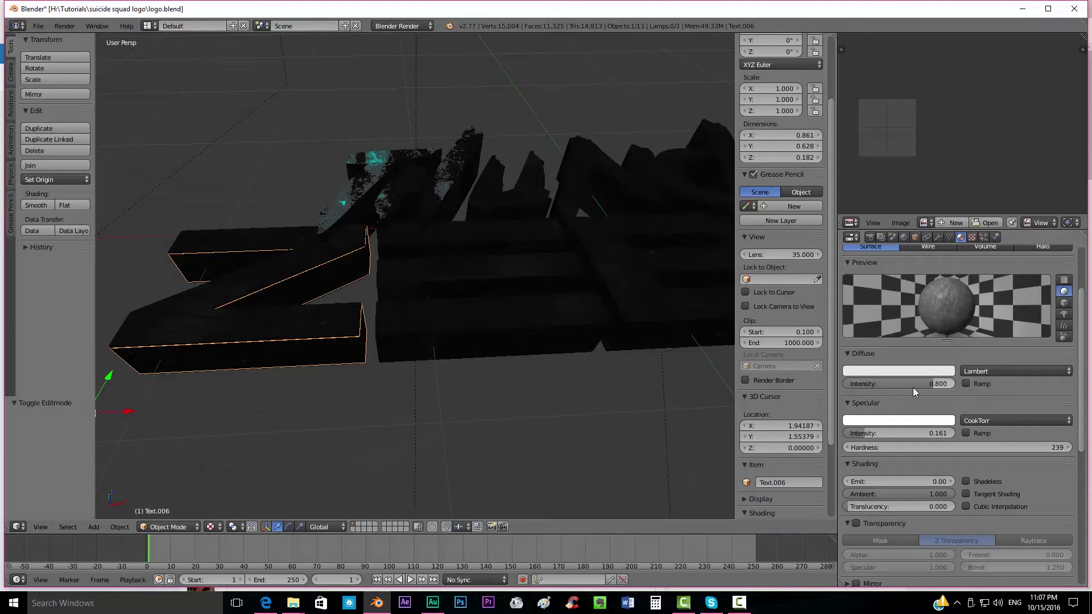
Step: Replace the iron material on the Z shell with a new material named neon_red
{"action": "scroll", "coordinate": [913, 387], "scroll_direction": "up", "scroll_amount": 3}
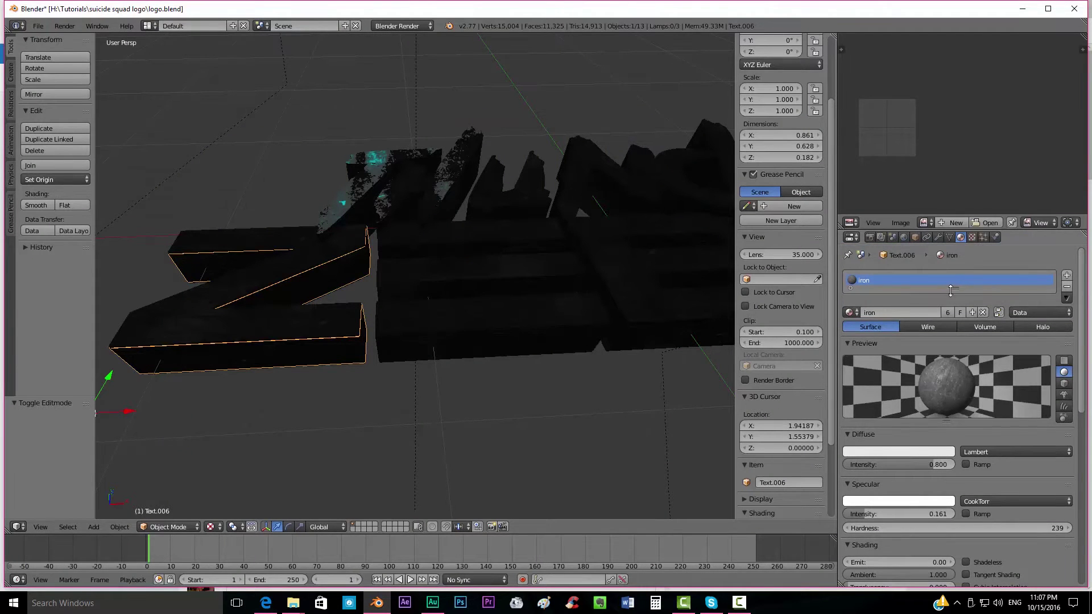
{"action": "left_click", "coordinate": [984, 312]}
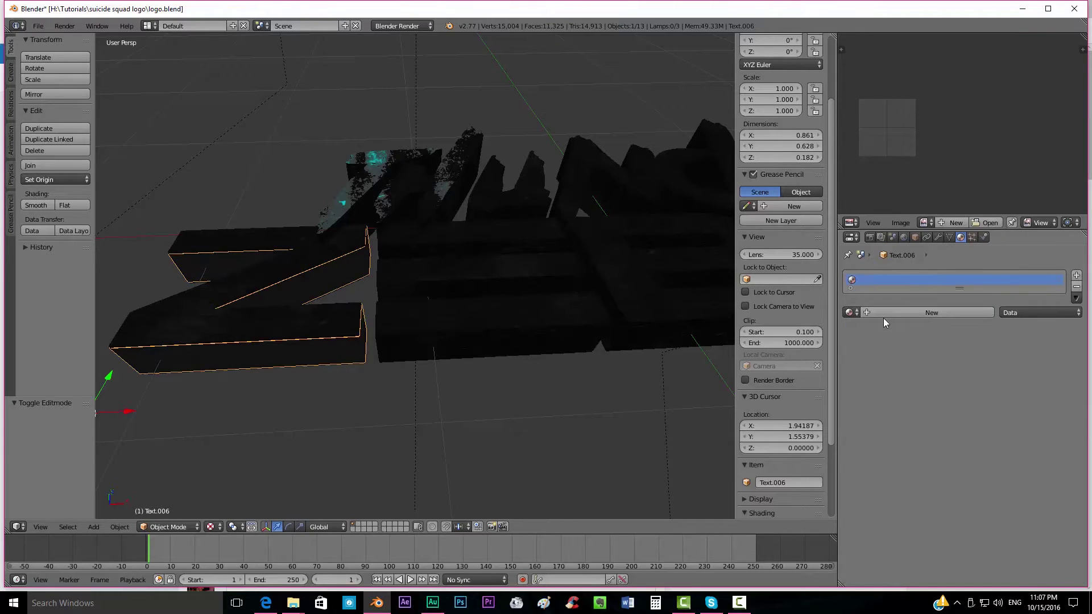
{"action": "left_click", "coordinate": [899, 312]}
{"action": "double_click", "coordinate": [898, 312]}
{"action": "type", "text": "n"}
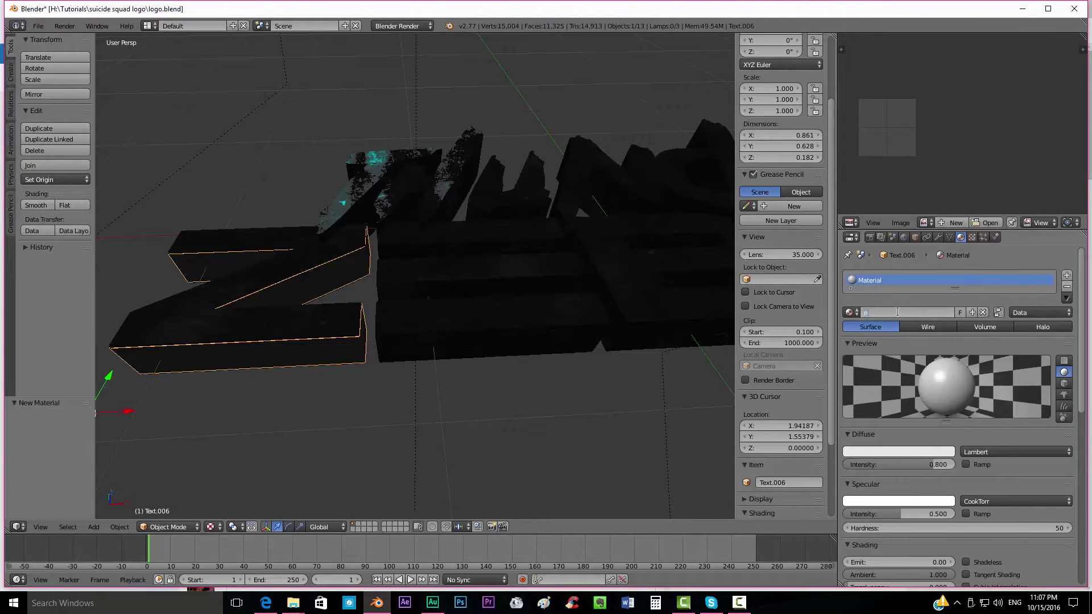
{"action": "type", "text": "eon_red"}
{"action": "key", "text": "Return"}
Step: Give the neon_red material a crimson diffuse colour and set its Emit value to 2
{"action": "left_click", "coordinate": [916, 452]}
{"action": "left_click_drag", "start_coordinate": [905, 349], "coordinate": [893, 385]}
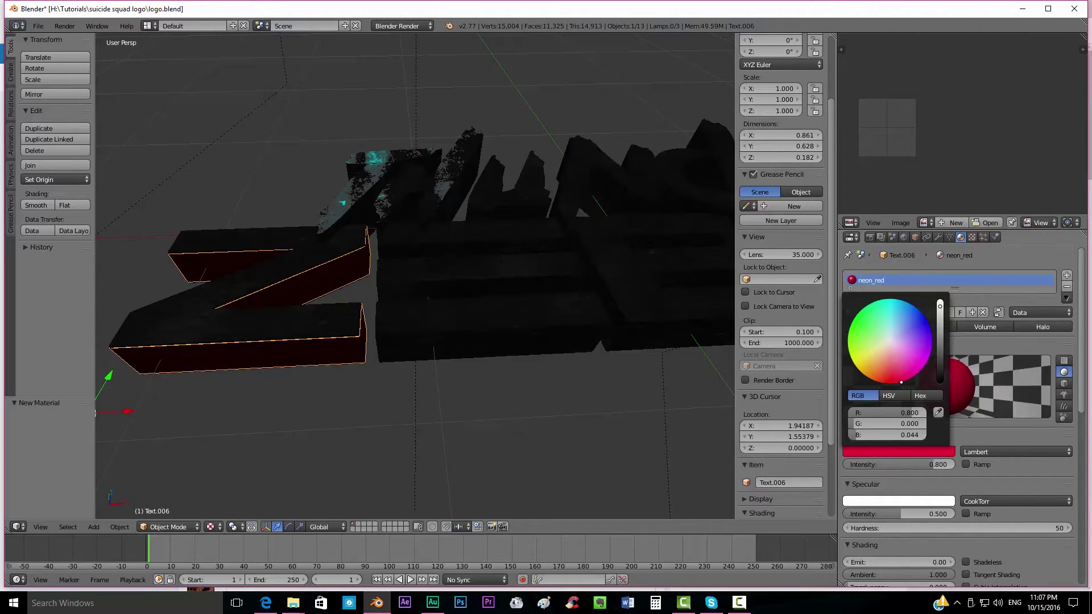
{"action": "scroll", "coordinate": [899, 433], "scroll_direction": "down", "scroll_amount": 4}
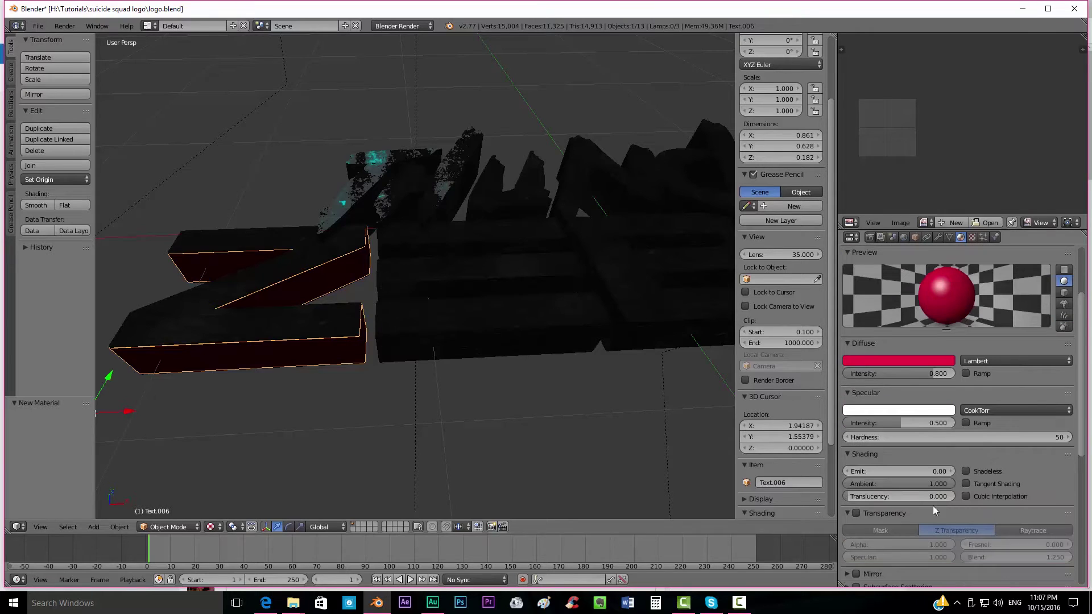
{"action": "left_click", "coordinate": [910, 471]}
{"action": "type", "text": "1"}
{"action": "key", "text": "Return"}
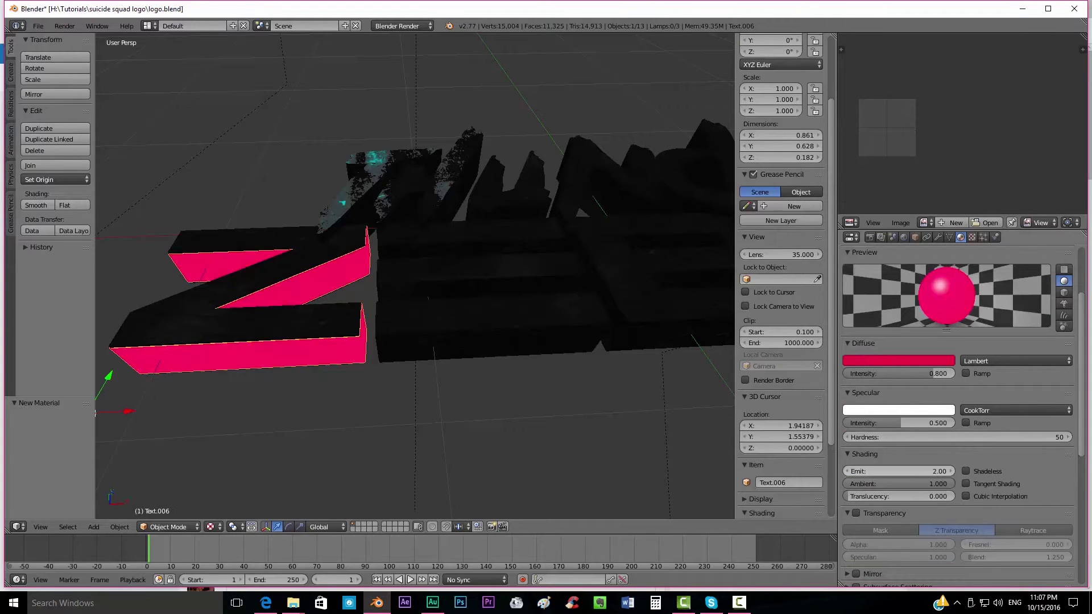
Step: Replace the iron material on the combined E and B shell with a new material named neon_purple
{"action": "right_click", "coordinate": [525, 330]}
{"action": "middle_click_drag", "start_coordinate": [525, 330], "coordinate": [574, 342]}
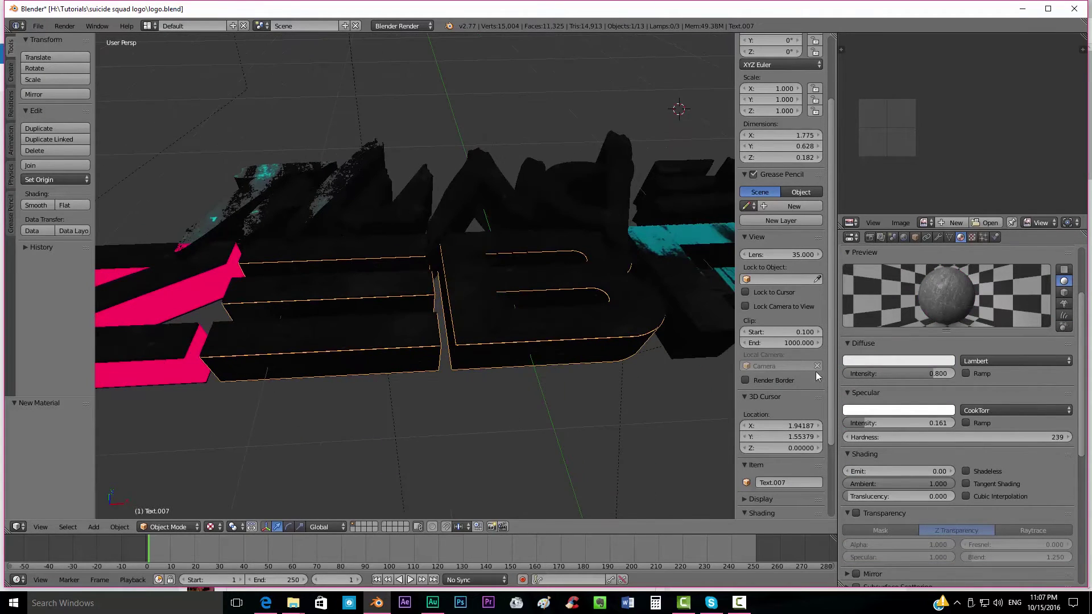
{"action": "scroll", "coordinate": [908, 281], "scroll_direction": "up", "scroll_amount": 4}
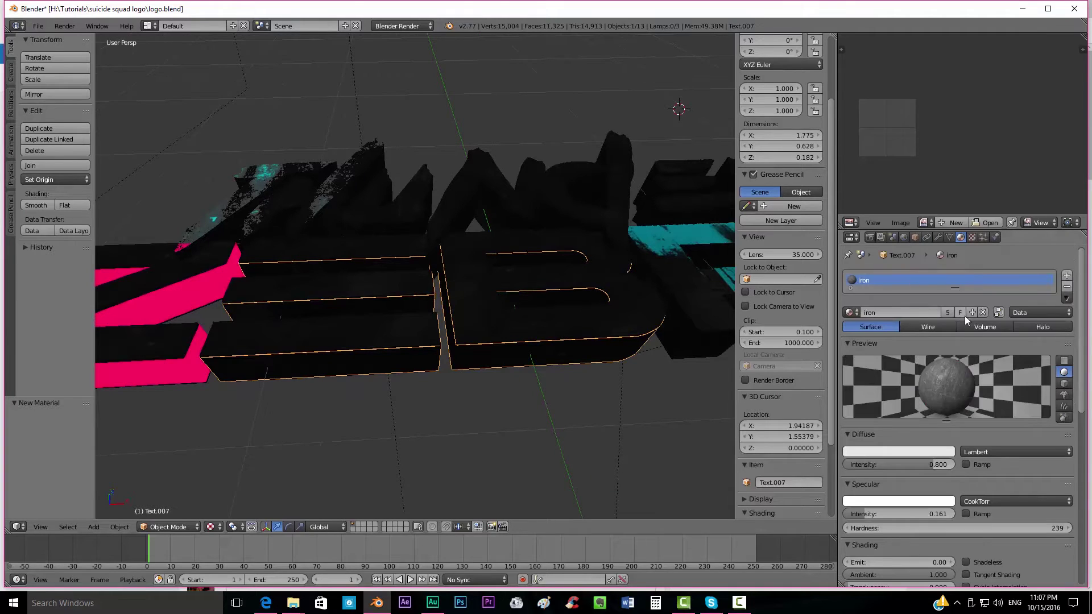
{"action": "left_click", "coordinate": [983, 312]}
{"action": "left_click", "coordinate": [909, 315]}
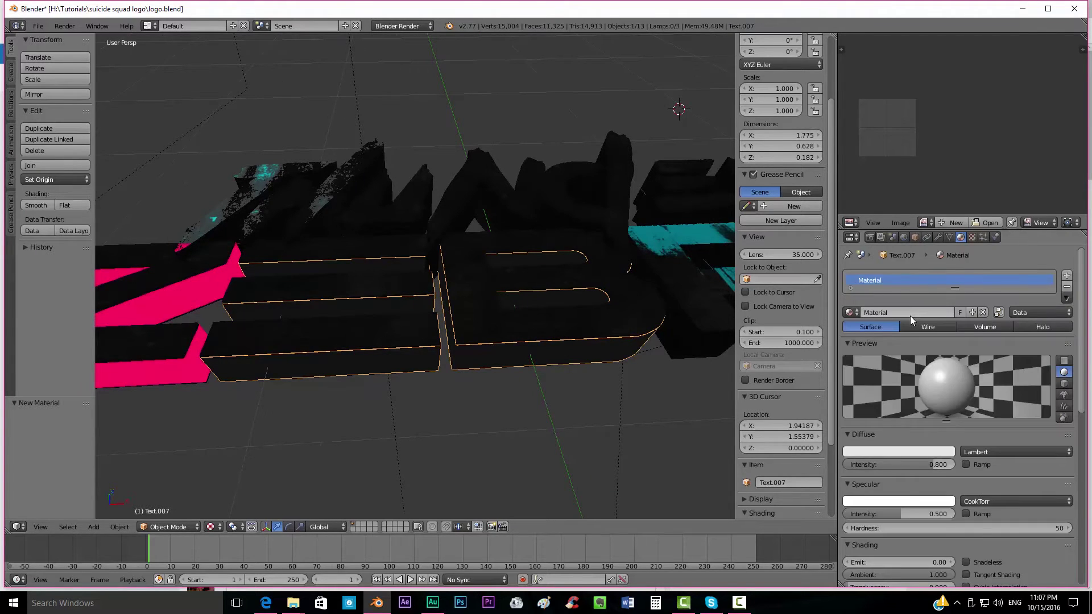
{"action": "double_click", "coordinate": [910, 314]}
{"action": "type", "text": "neo"}
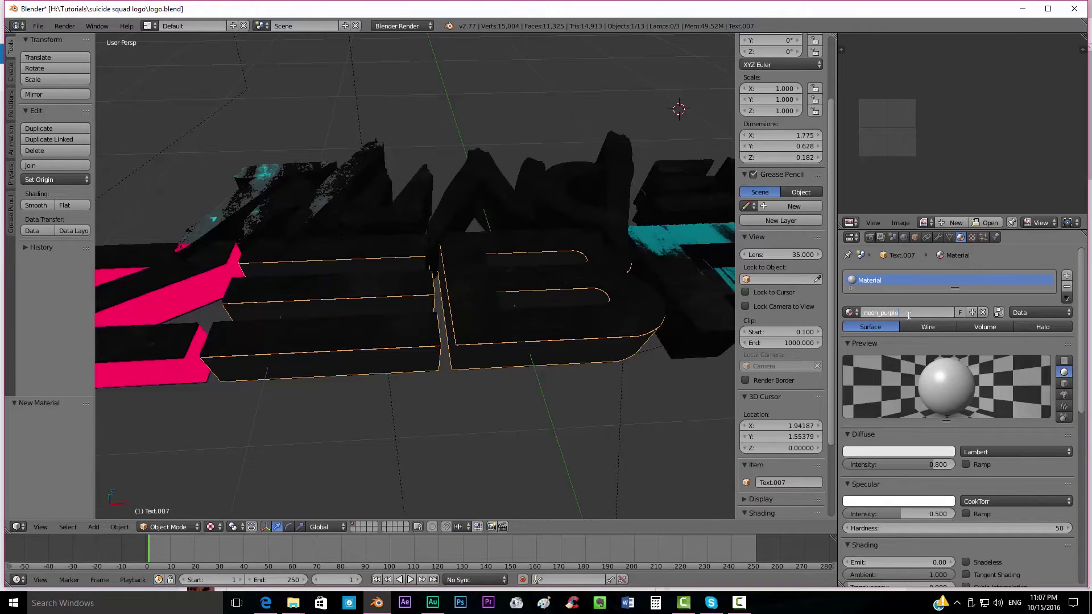
{"action": "type", "text": "n_purple"}
{"action": "key", "text": "Return"}
Step: Give the neon_purple material a magenta diffuse colour and set its Emit value to 2
{"action": "left_click", "coordinate": [913, 452]}
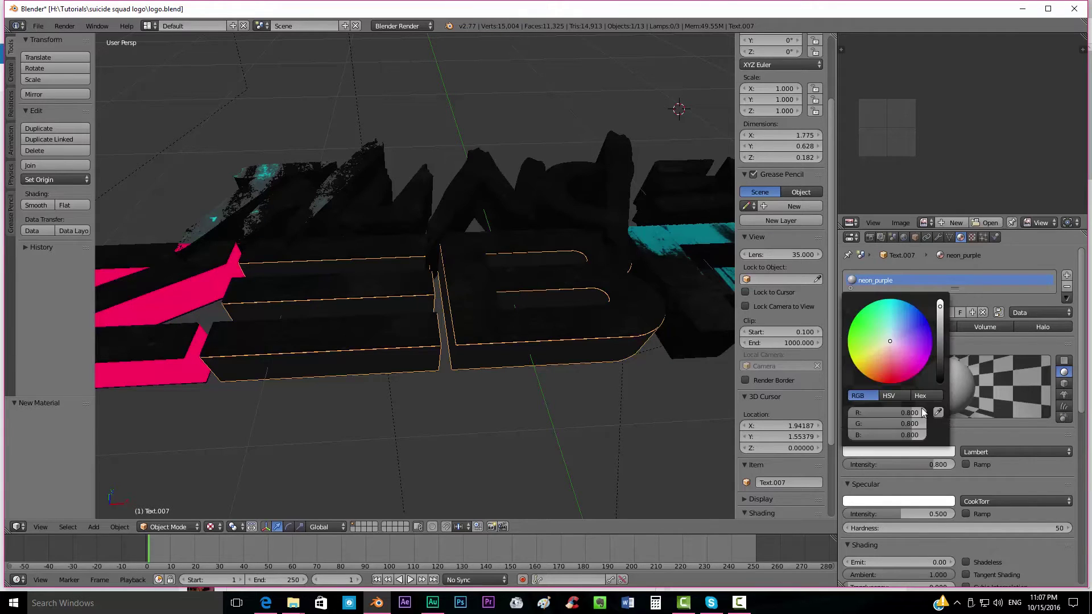
{"action": "left_click", "coordinate": [914, 377]}
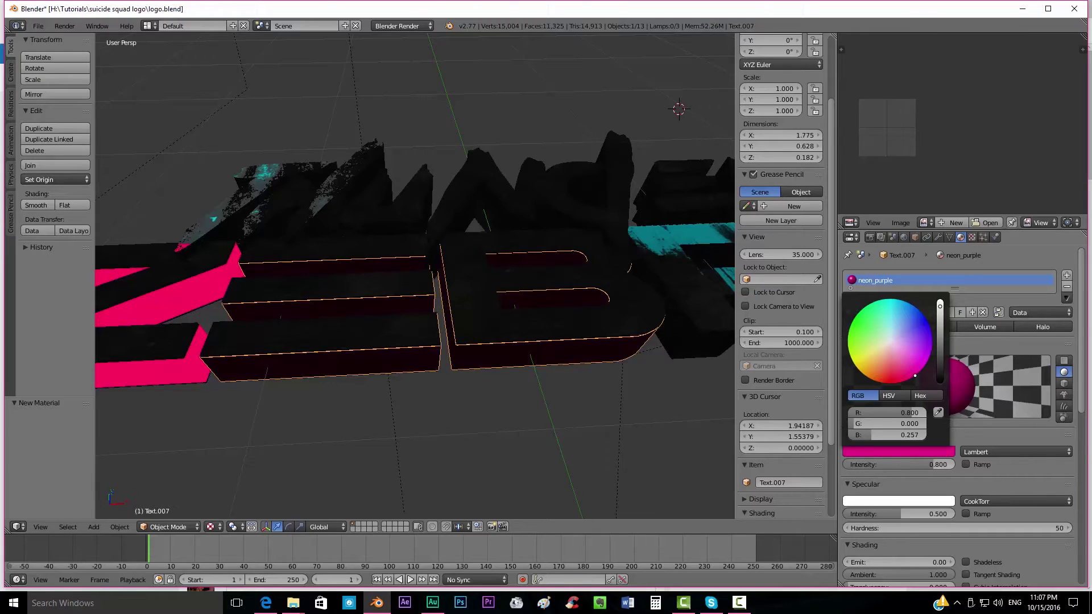
{"action": "scroll", "coordinate": [910, 546], "scroll_direction": "down", "scroll_amount": 5}
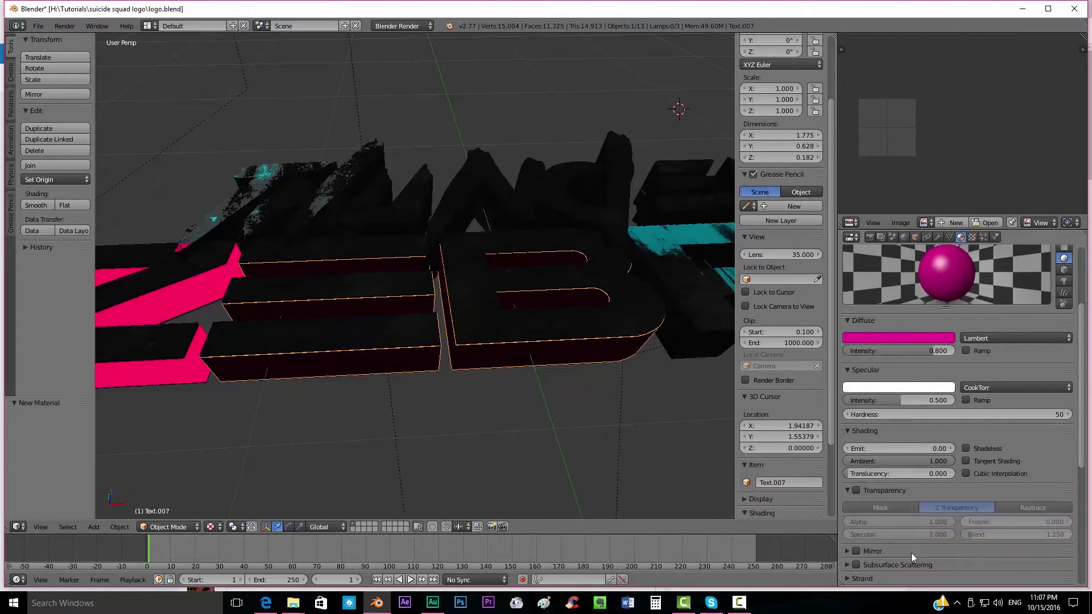
{"action": "left_click", "coordinate": [923, 449]}
{"action": "type", "text": "2"}
{"action": "key", "text": "Return"}
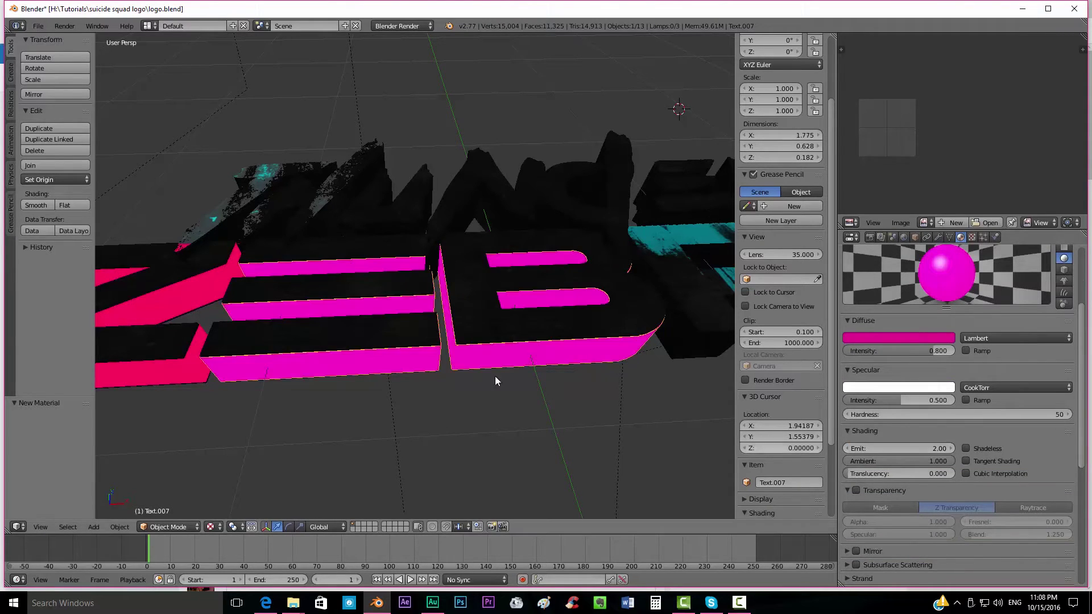
Step: Check the reference video's colours in the browser, and select the R shell back in Blender
{"action": "middle_click_drag", "start_coordinate": [495, 377], "coordinate": [295, 297]}
{"action": "key", "text": "alt+Tab"}
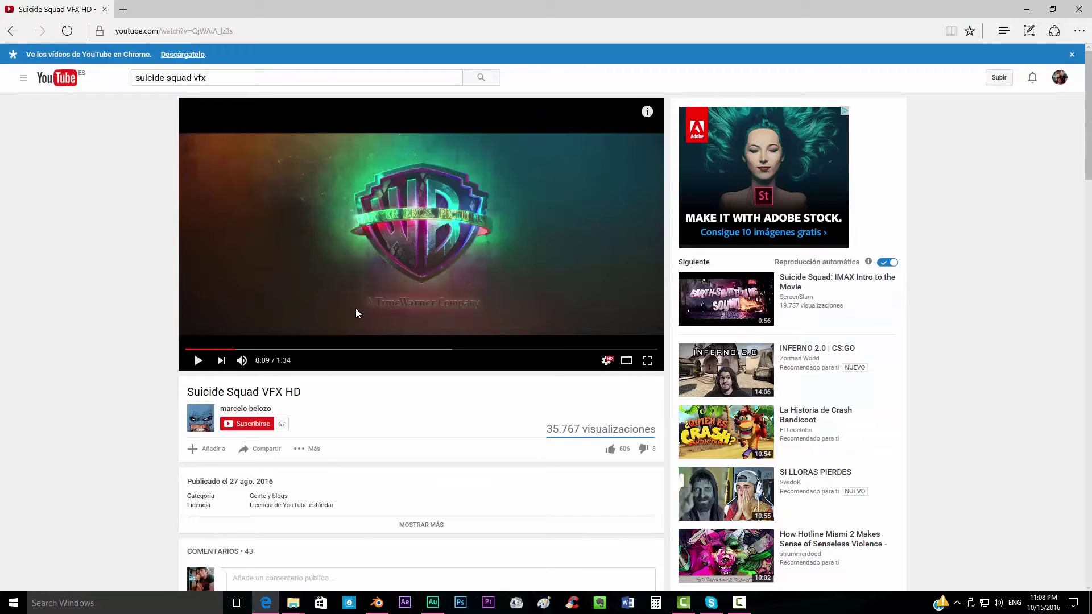
{"action": "key", "text": "alt+Tab"}
{"action": "right_click", "coordinate": [429, 332]}
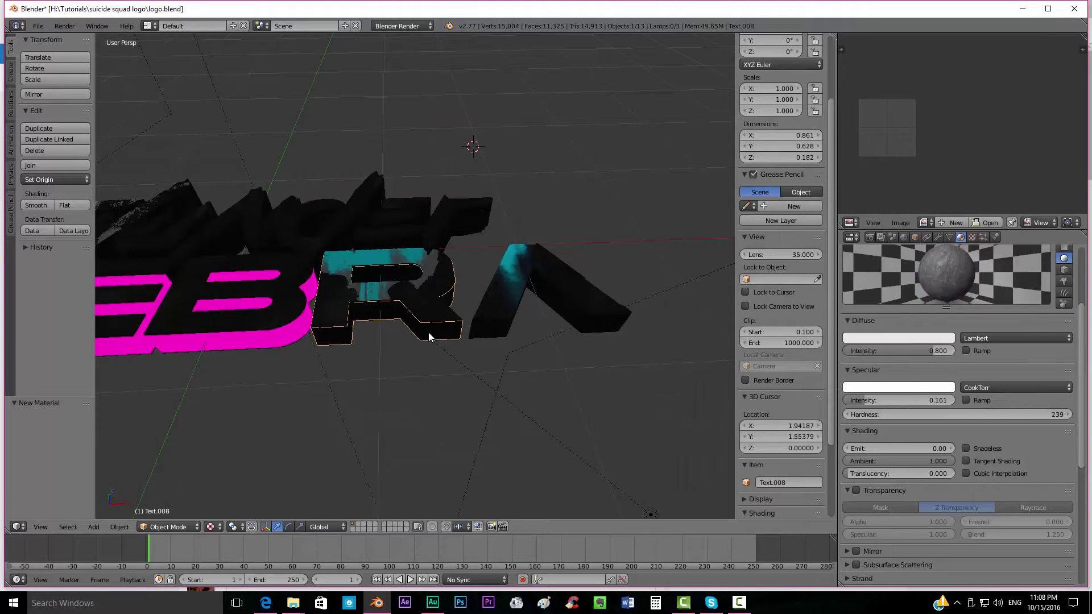
{"action": "left_click", "coordinate": [889, 389]}
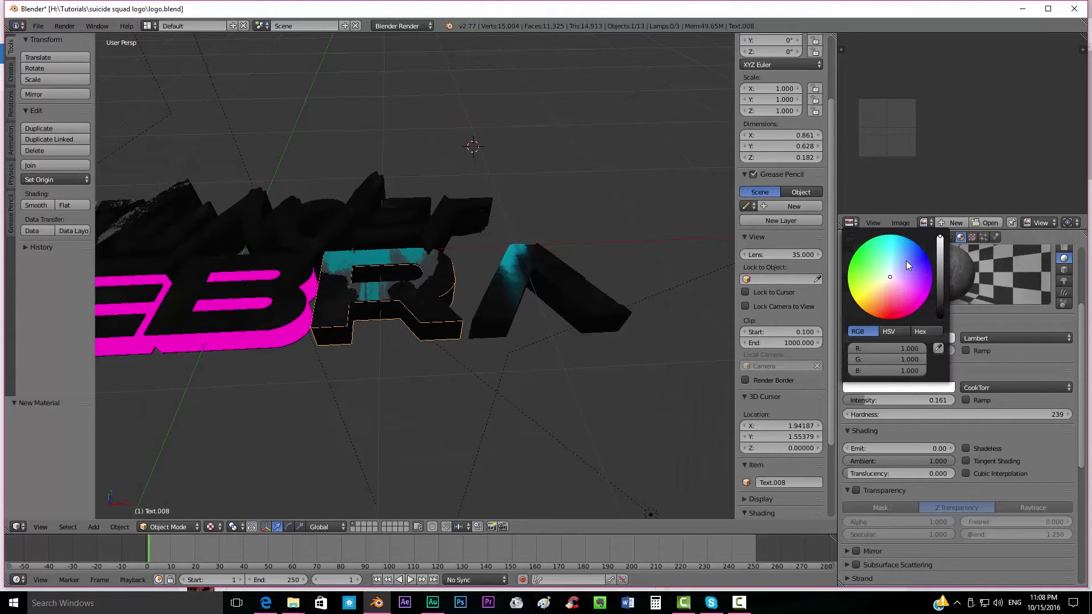
{"action": "left_click_drag", "start_coordinate": [906, 260], "coordinate": [929, 296]}
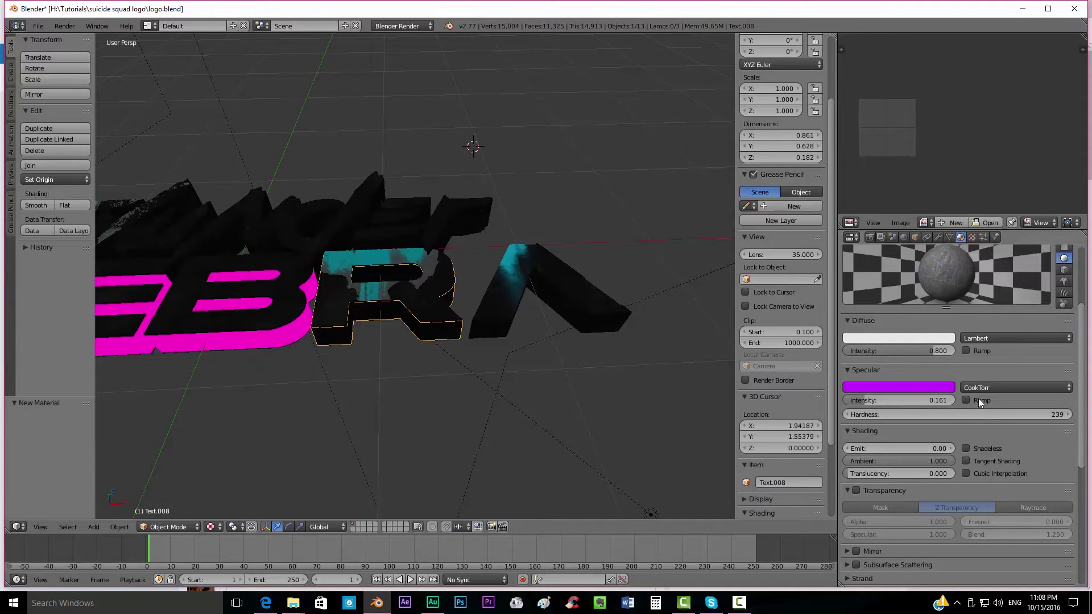
{"action": "key", "text": "ctrl+z"}
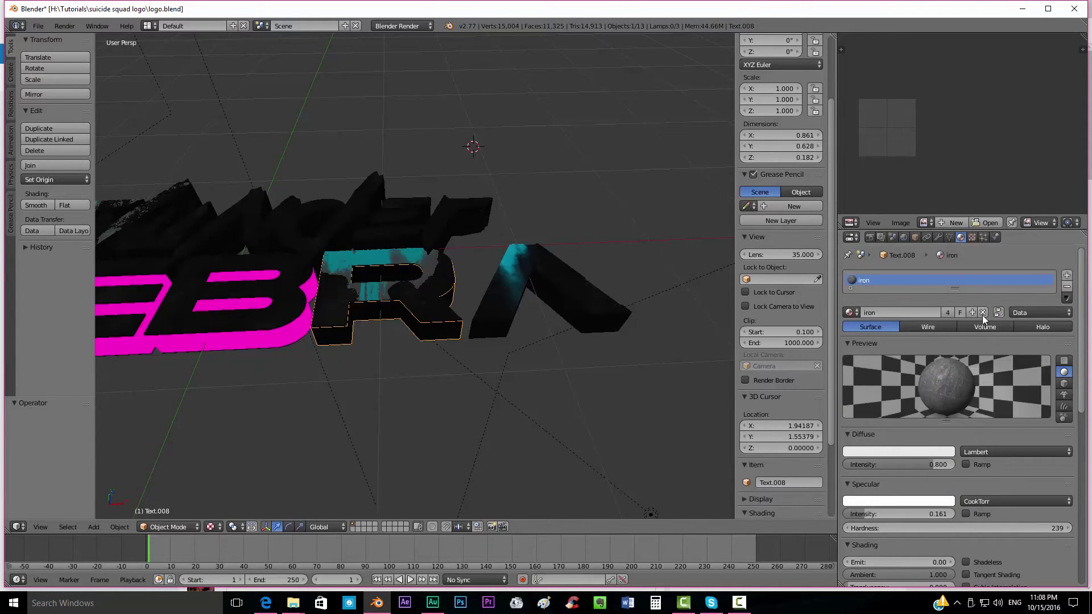
Step: Replace the iron material on the R shell with a new material named neon_pink
{"action": "left_click", "coordinate": [982, 313]}
{"action": "left_click", "coordinate": [903, 311]}
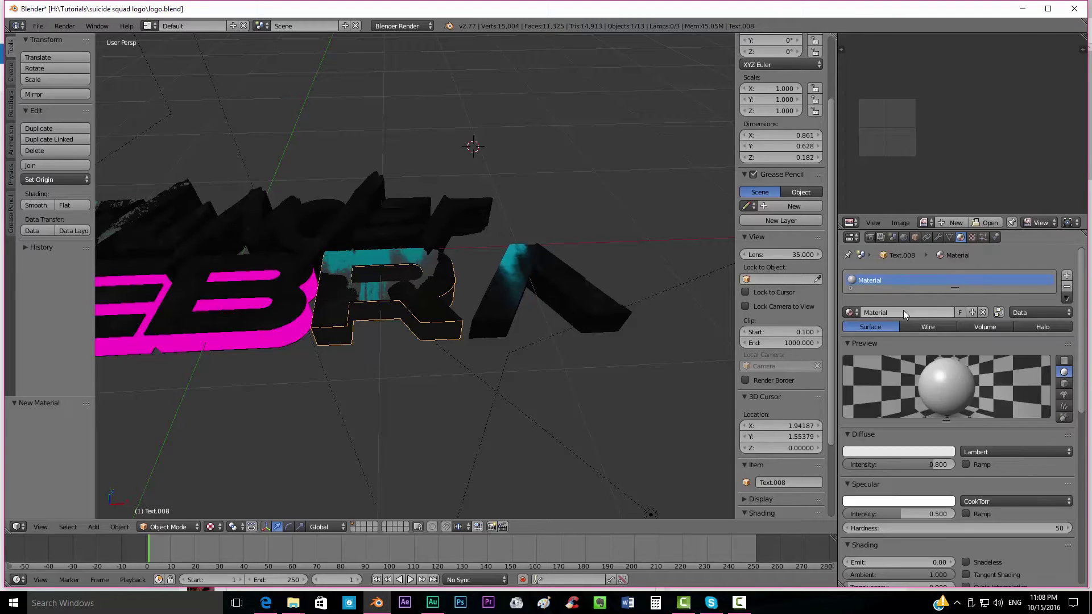
{"action": "double_click", "coordinate": [904, 310]}
{"action": "type", "text": "neon"}
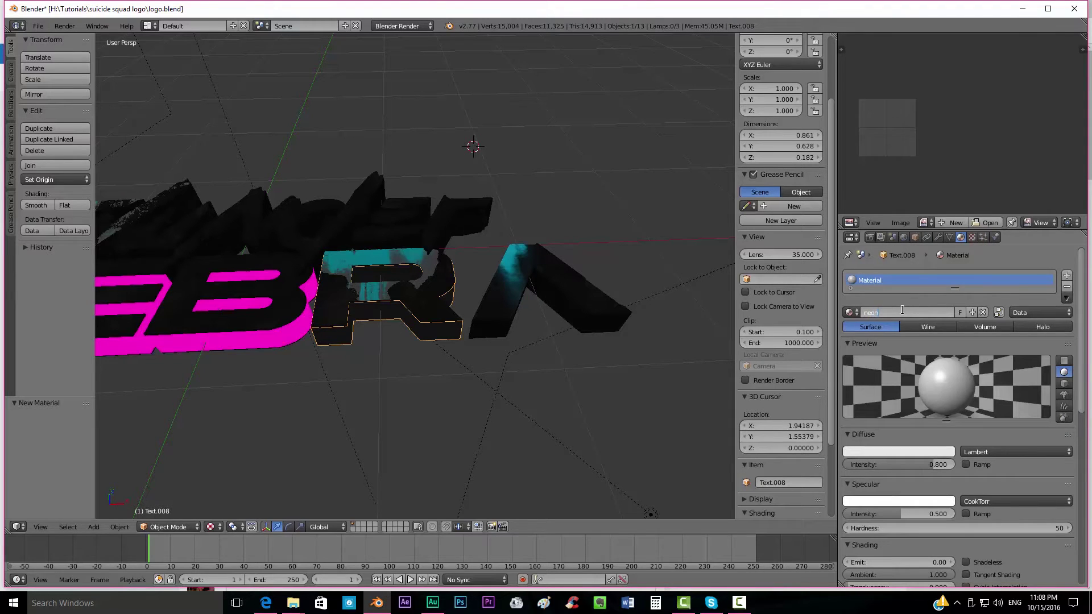
{"action": "type", "text": "_pink"}
{"action": "key", "text": "Return"}
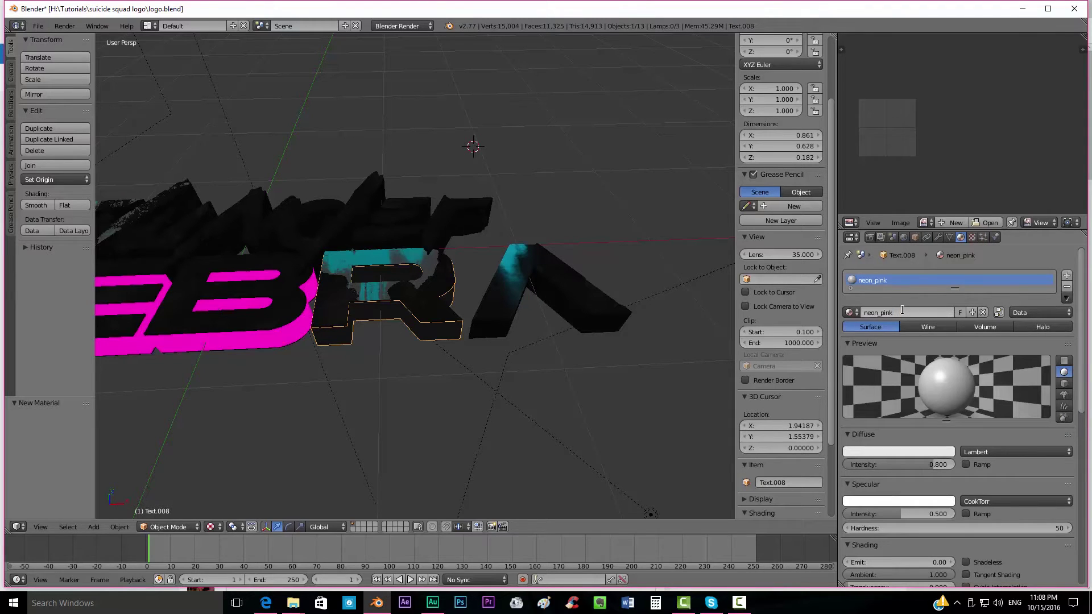
Step: Give the neon_pink material a purple diffuse colour and set its Emit value to 2
{"action": "left_click", "coordinate": [899, 451]}
{"action": "left_click", "coordinate": [932, 351]}
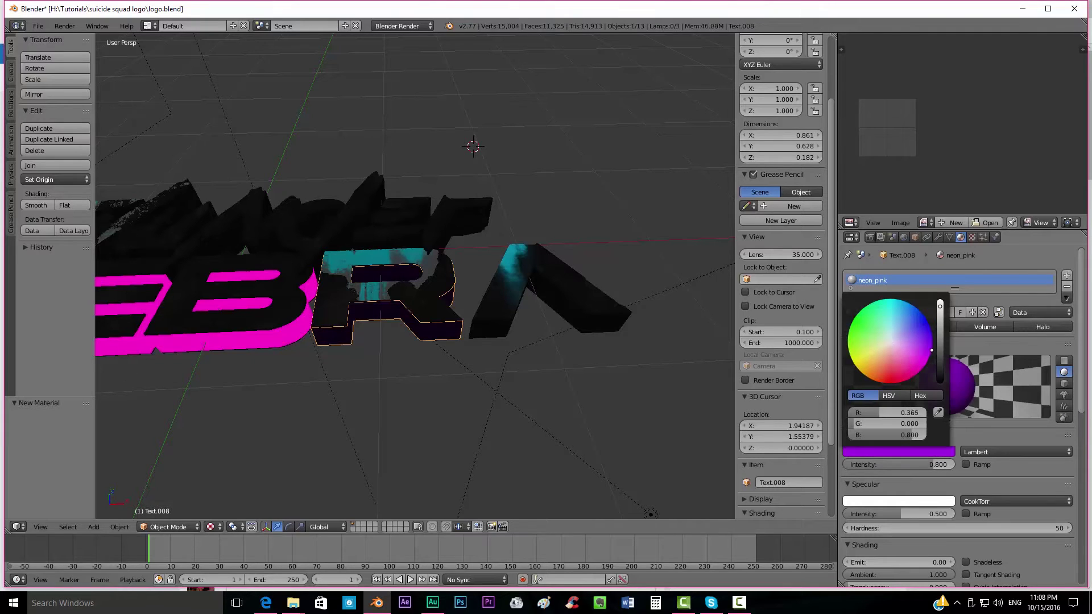
{"action": "left_click_drag", "start_coordinate": [887, 413], "coordinate": [901, 413]}
{"action": "left_click", "coordinate": [909, 564]}
{"action": "type", "text": "2"}
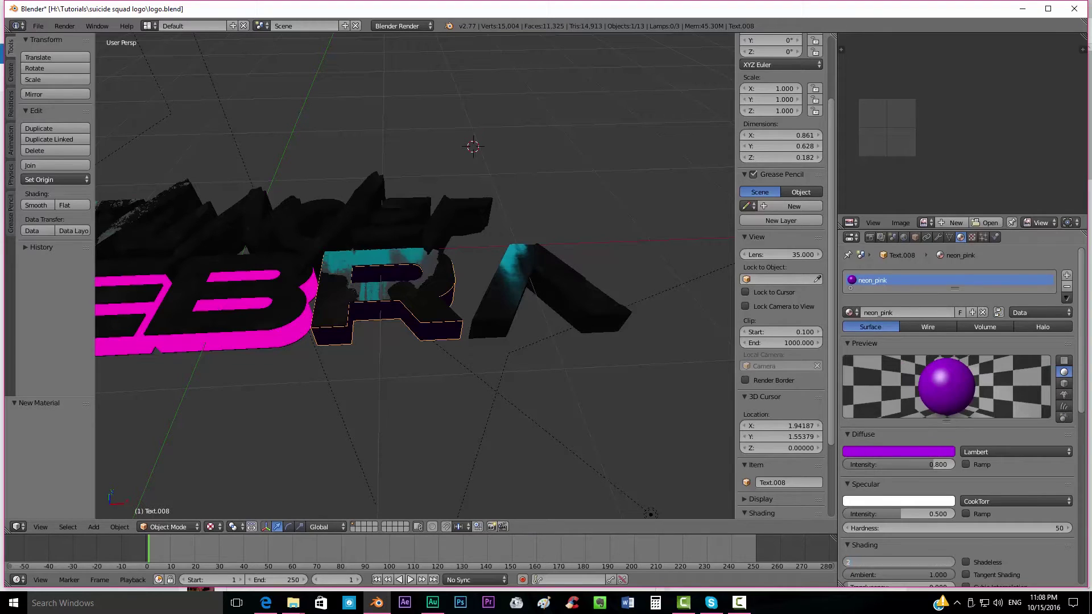
{"action": "key", "text": "Return"}
{"action": "scroll", "coordinate": [353, 319], "scroll_direction": "down", "scroll_amount": 5}
{"action": "scroll", "coordinate": [353, 319], "scroll_direction": "up", "scroll_amount": 5}
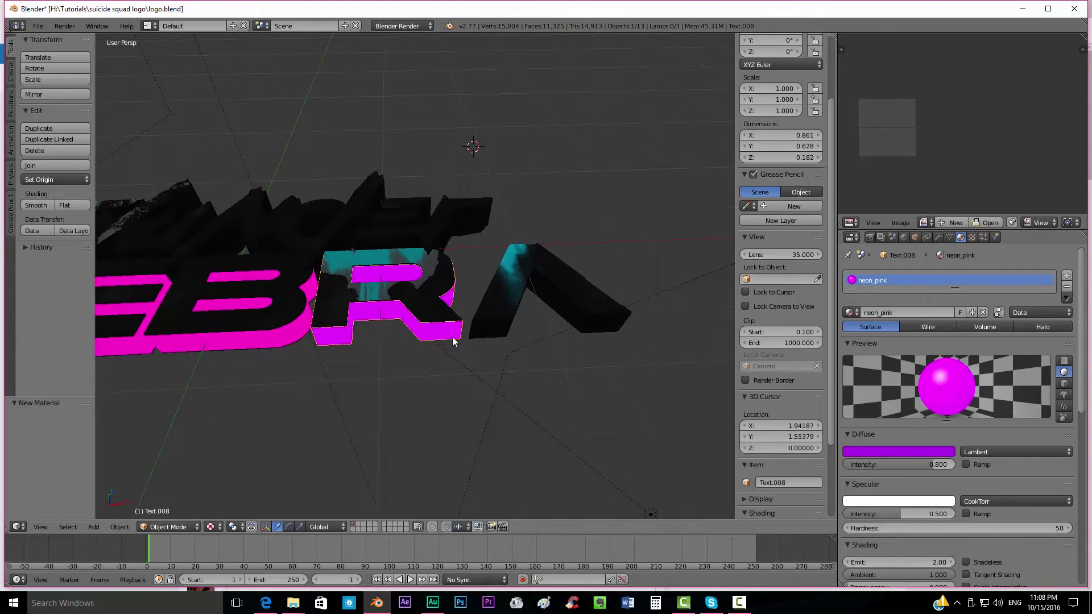
Step: Replace the iron material on the A shell with a new material named neon_blue
{"action": "right_click", "coordinate": [496, 337]}
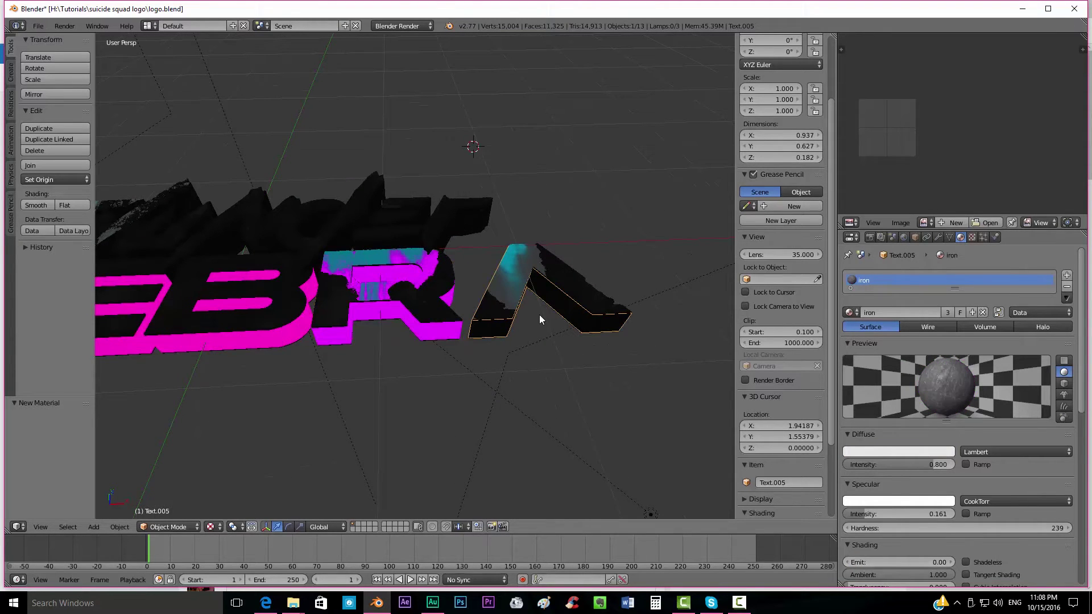
{"action": "left_click", "coordinate": [982, 312]}
{"action": "left_click", "coordinate": [902, 312]}
{"action": "left_click", "coordinate": [902, 313]}
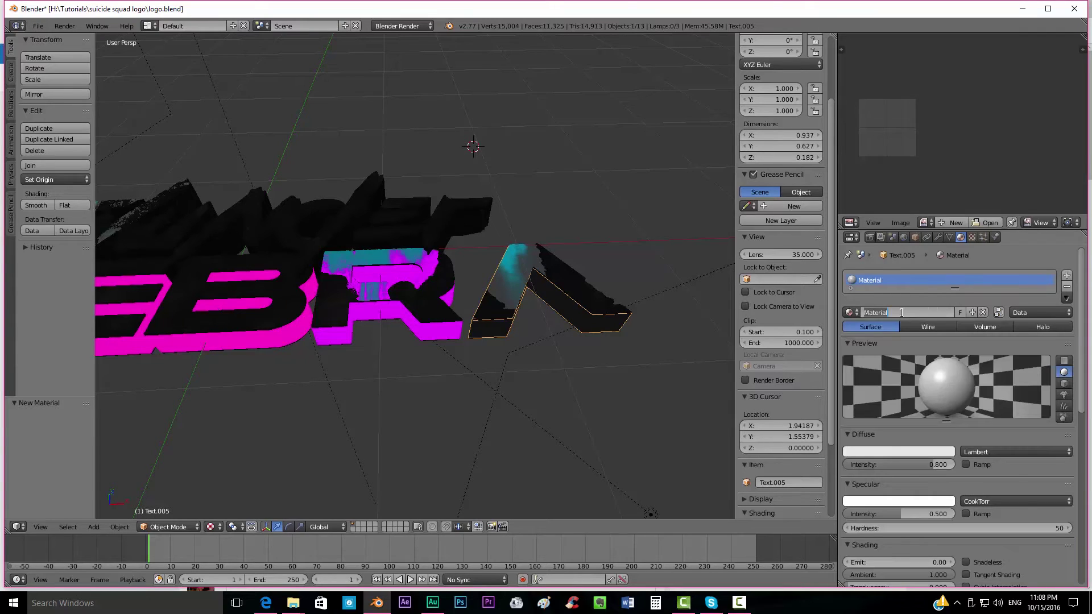
{"action": "type", "text": "neon_blue"}
{"action": "key", "text": "Return"}
Step: Give the neon_blue material a sky-blue diffuse colour (R 0, G 0.317, B 0.8) and set its Emit value to 2
{"action": "scroll", "coordinate": [925, 406], "scroll_direction": "down", "scroll_amount": 2}
{"action": "left_click", "coordinate": [930, 405]}
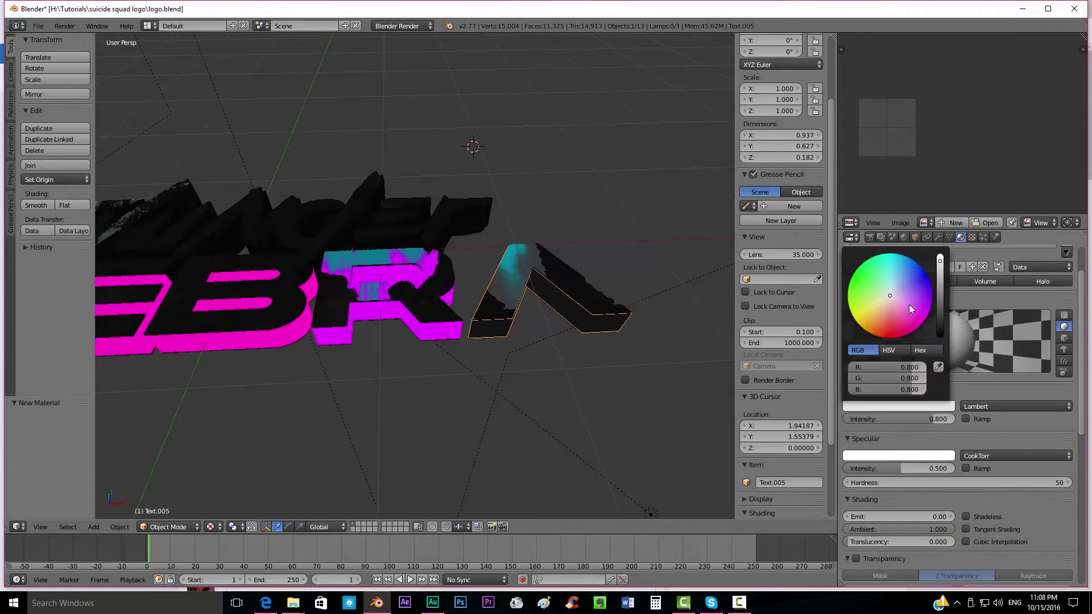
{"action": "left_click_drag", "start_coordinate": [909, 305], "coordinate": [905, 256]}
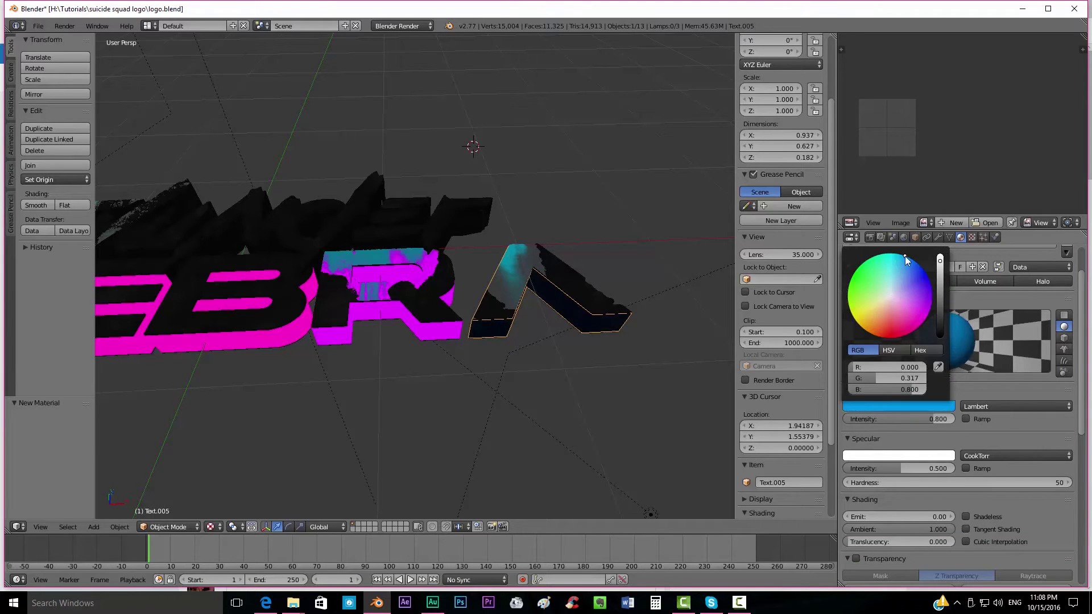
{"action": "left_click", "coordinate": [898, 517]}
{"action": "type", "text": "2"}
{"action": "key", "text": "Return"}
Step: Shift the R shell's neon_pink diffuse colour to a bluer violet (R 0.133, G 0, B 0.8)
{"action": "middle_click_drag", "start_coordinate": [218, 254], "coordinate": [455, 345]}
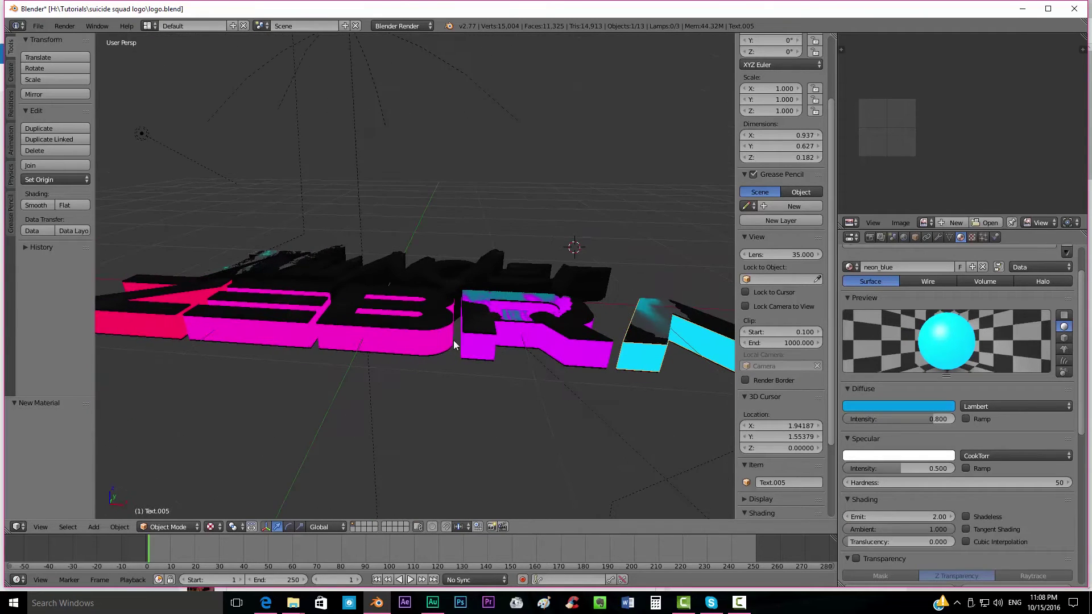
{"action": "right_click", "coordinate": [479, 347]}
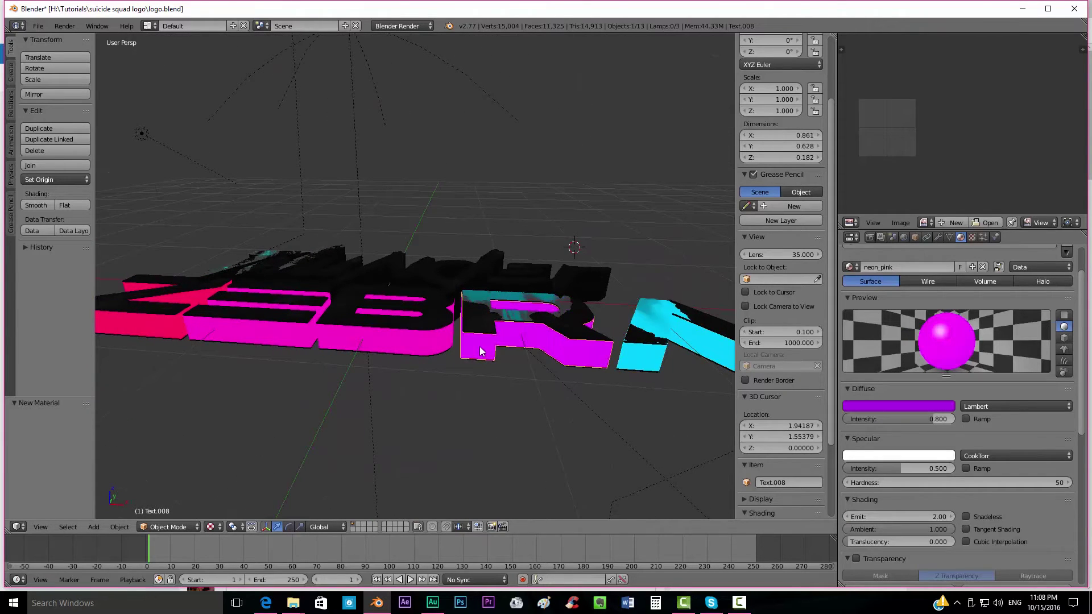
{"action": "left_click", "coordinate": [887, 406]}
{"action": "left_click_drag", "start_coordinate": [931, 300], "coordinate": [933, 293]}
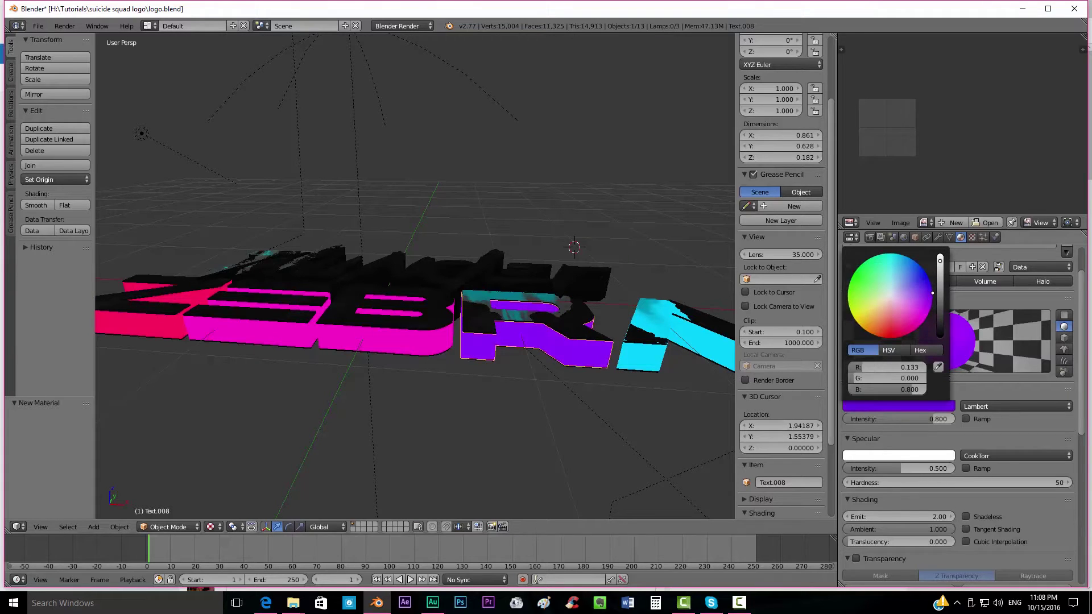
Step: Deselect all objects and render the logo to check the neon colours together
{"action": "middle_click_drag", "start_coordinate": [529, 299], "coordinate": [410, 350]}
{"action": "key", "text": "a"}
{"action": "key", "text": "F12"}
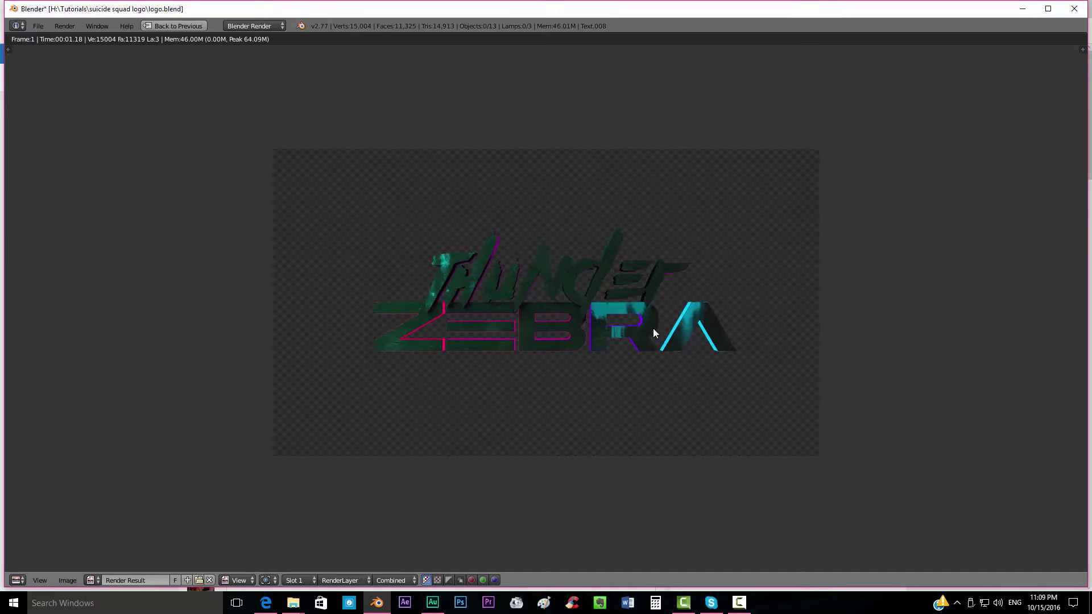
{"action": "key", "text": "Escape"}
Step: Select the three area lamps around the logo and move them to layer 11
{"action": "scroll", "coordinate": [653, 329], "scroll_direction": "down", "scroll_amount": 3}
{"action": "middle_click_drag", "start_coordinate": [653, 329], "coordinate": [377, 271]}
{"action": "scroll", "coordinate": [377, 271], "scroll_direction": "up", "scroll_amount": 4}
{"action": "middle_click_drag", "start_coordinate": [276, 422], "coordinate": [314, 366]}
{"action": "scroll", "coordinate": [315, 365], "scroll_direction": "up", "scroll_amount": 3}
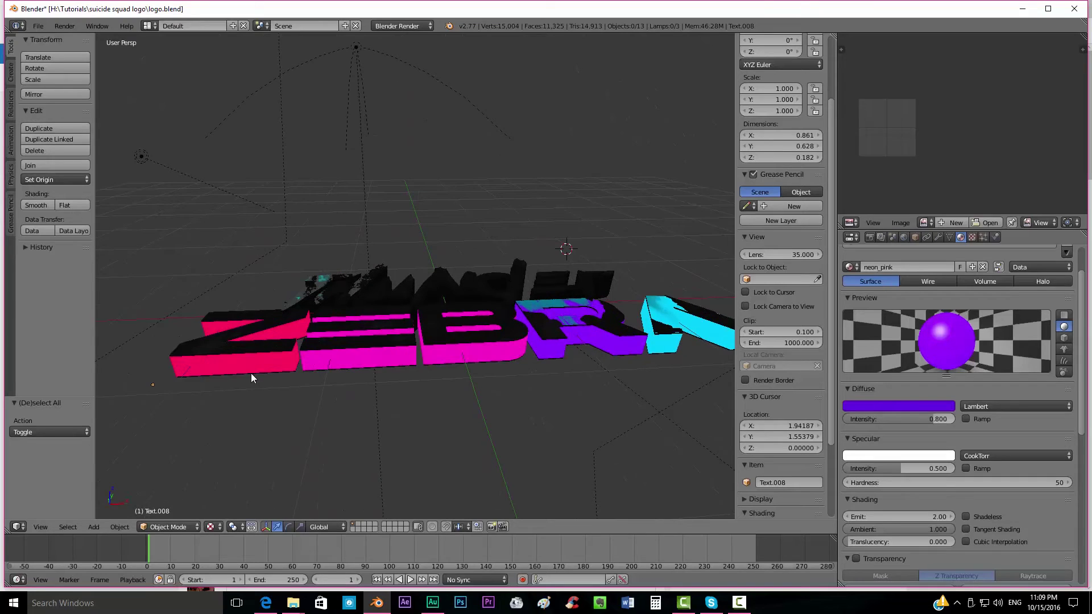
{"action": "scroll", "coordinate": [272, 312], "scroll_direction": "down", "scroll_amount": 3}
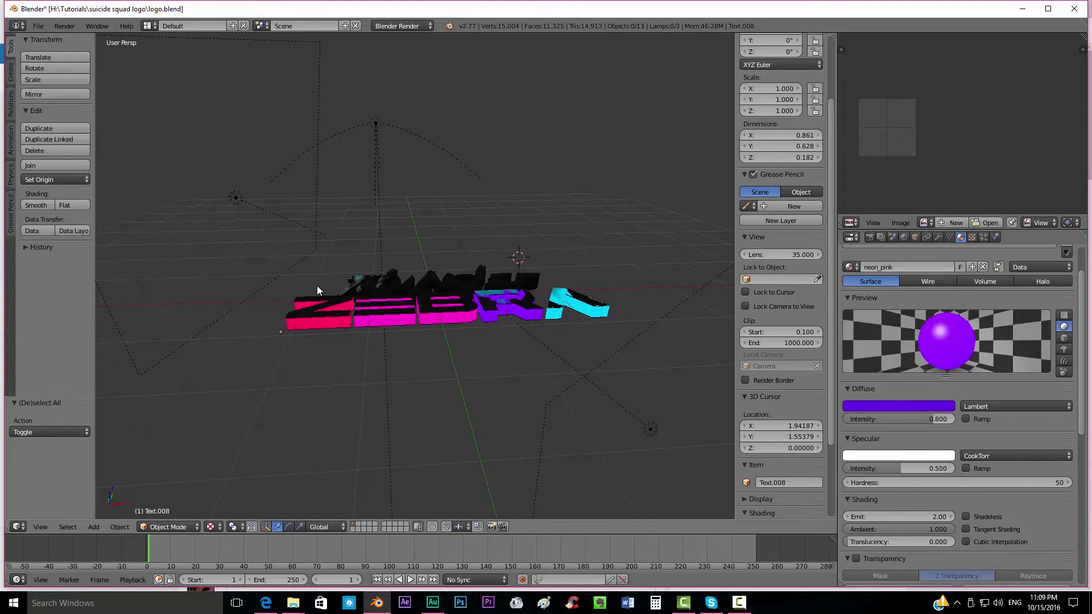
{"action": "right_click", "coordinate": [235, 198]}
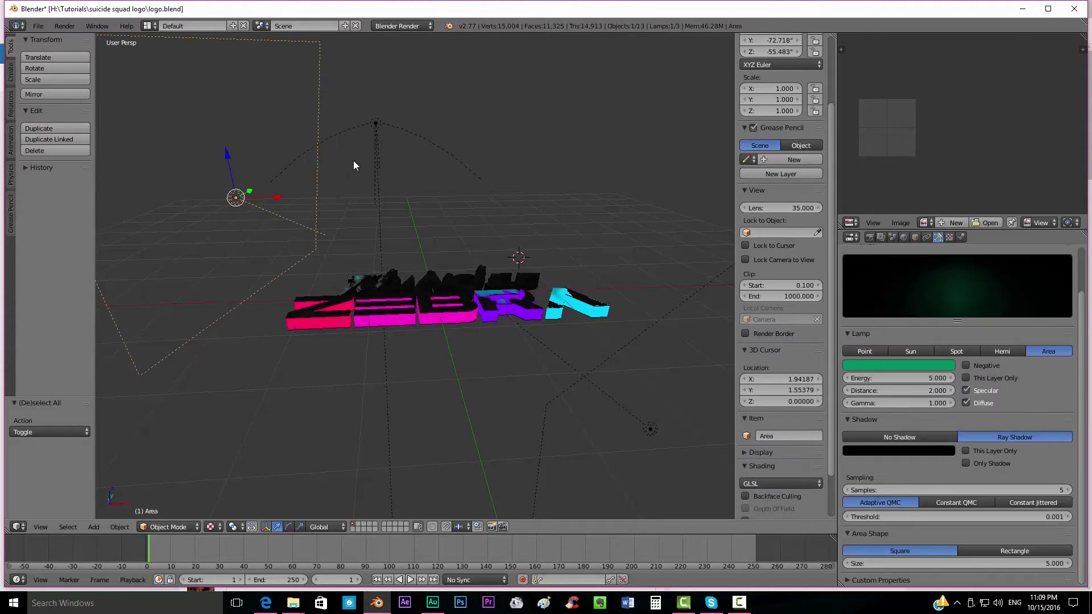
{"action": "right_click", "coordinate": [375, 124], "text": "shift"}
{"action": "right_click", "coordinate": [650, 431], "text": "shift"}
{"action": "middle_click_drag", "start_coordinate": [650, 430], "coordinate": [463, 345]}
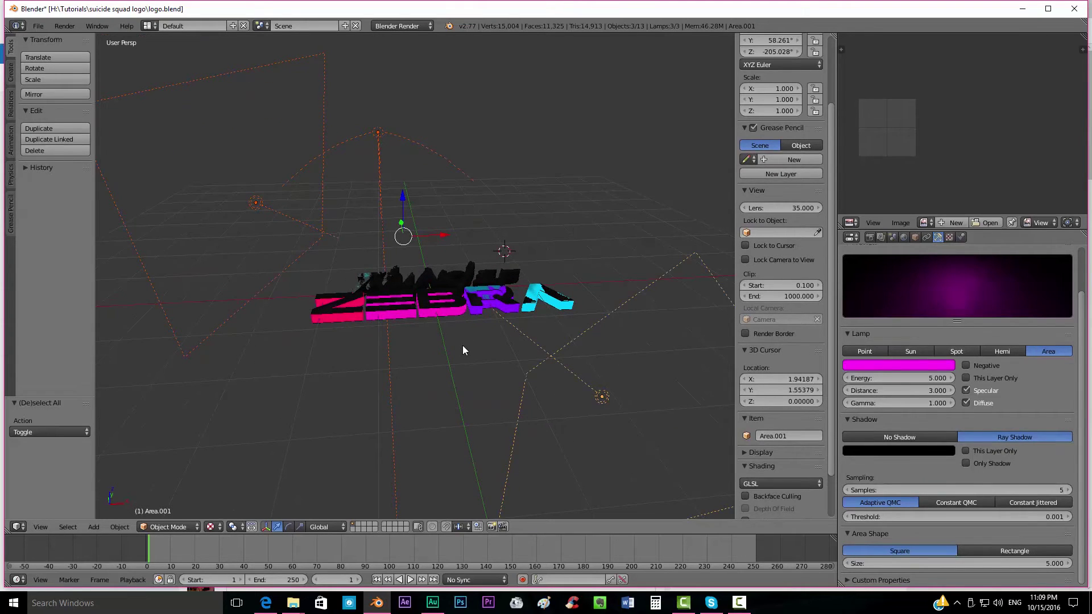
{"action": "key", "text": "m"}
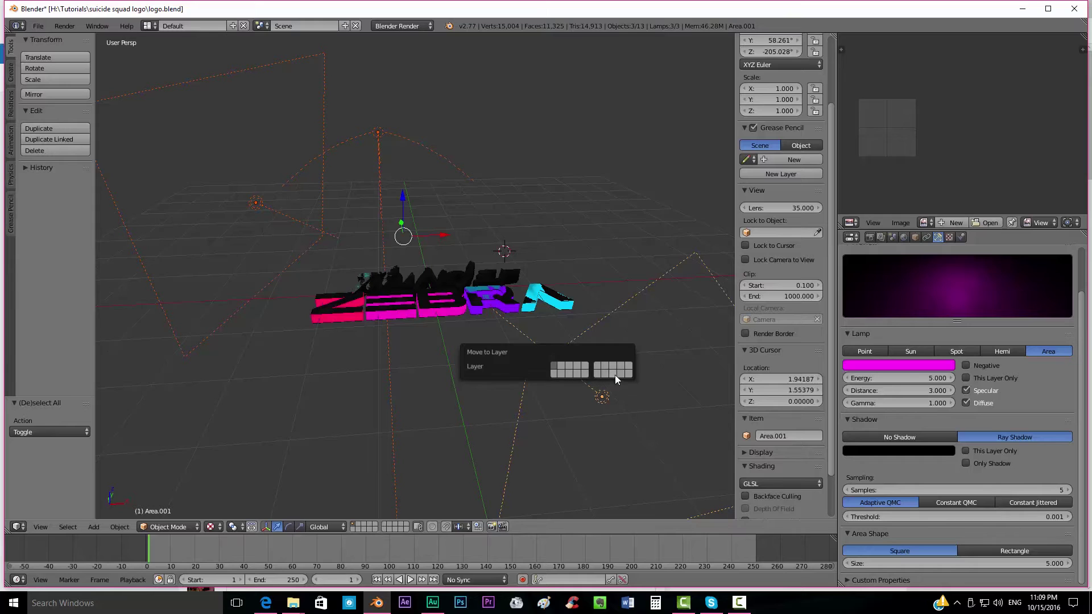
{"action": "left_click", "coordinate": [554, 374]}
Step: Select the four neon shells of the ZEBRA letters and move them to layer 2
{"action": "scroll", "coordinate": [344, 371], "scroll_direction": "up", "scroll_amount": 4}
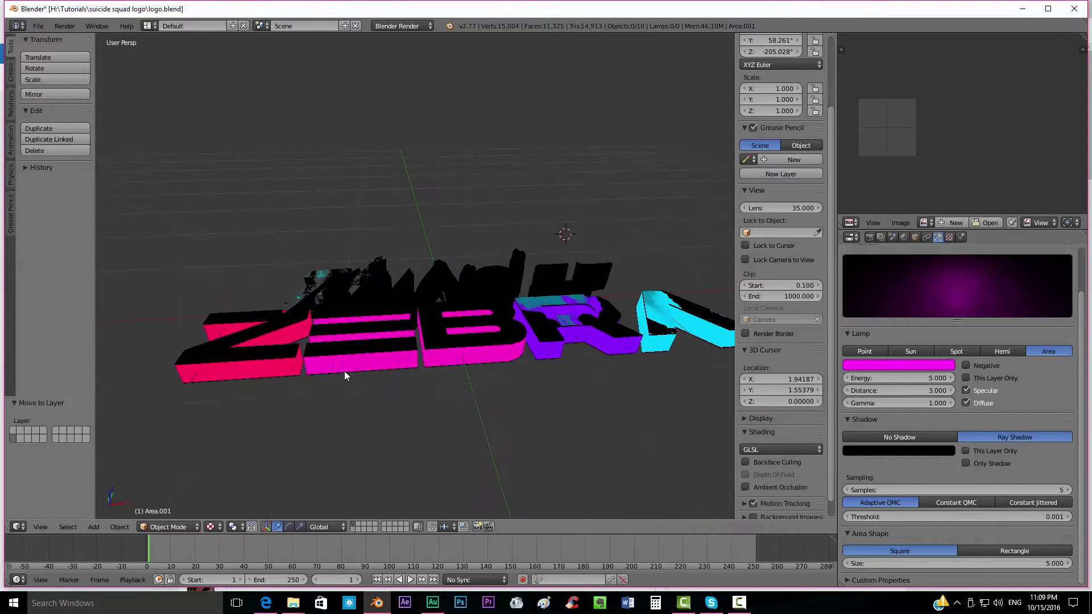
{"action": "left_click", "coordinate": [266, 366]}
{"action": "left_click", "coordinate": [466, 349], "text": "shift"}
{"action": "left_click", "coordinate": [551, 347], "text": "shift"}
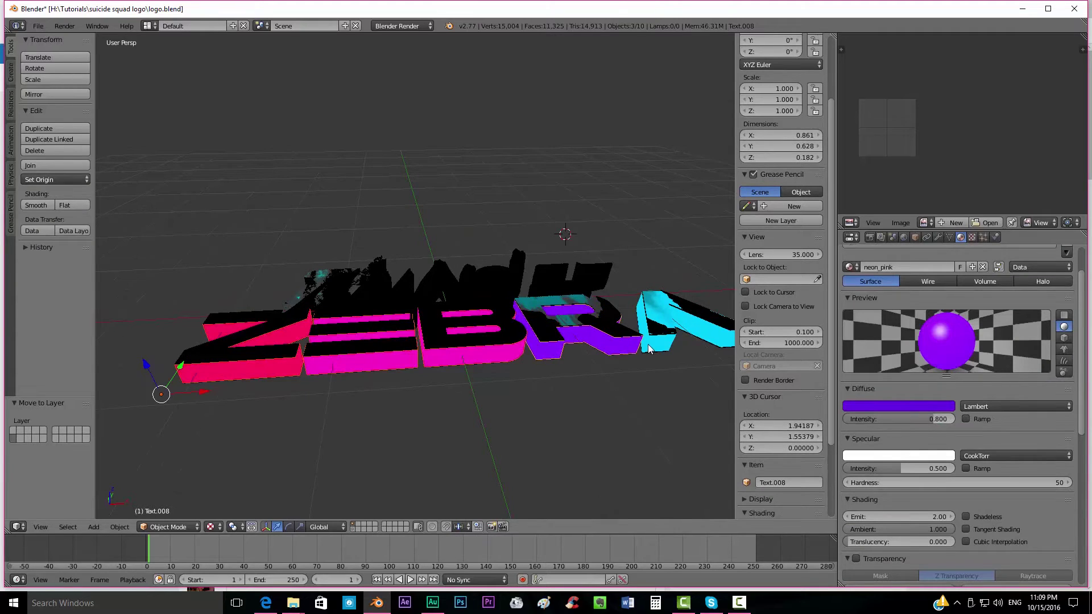
{"action": "left_click", "coordinate": [648, 349], "text": "shift"}
{"action": "key", "text": "m"}
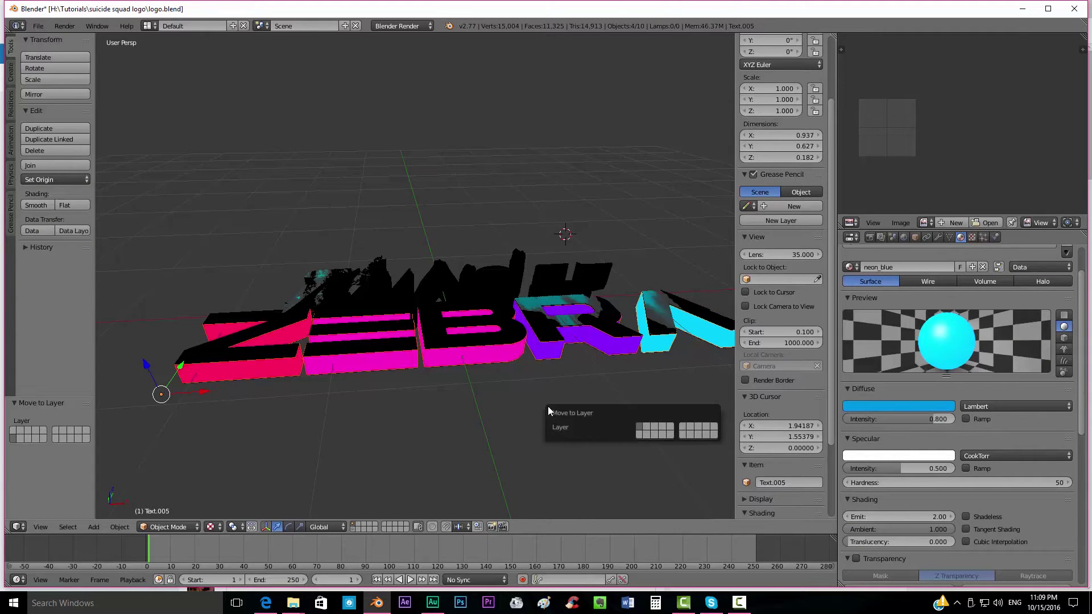
{"action": "left_click", "coordinate": [650, 432]}
Step: Select the three cyan decal objects on TH, R and A and move them to layer 3
{"action": "middle_click_drag", "start_coordinate": [486, 386], "coordinate": [349, 317]}
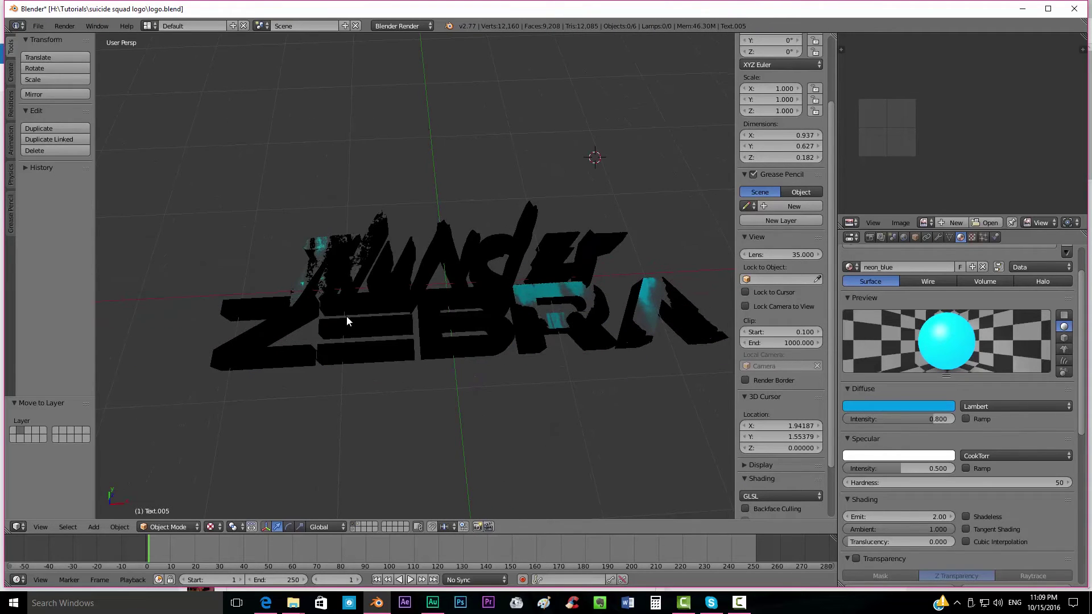
{"action": "right_click", "coordinate": [322, 258]}
{"action": "right_click", "coordinate": [568, 310], "text": "shift"}
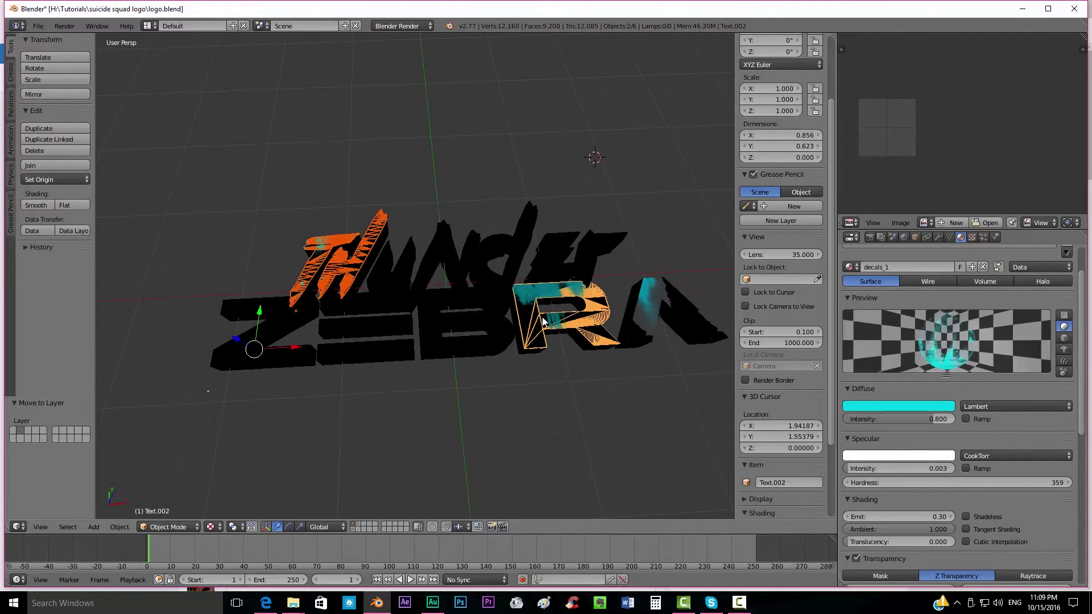
{"action": "right_click", "coordinate": [653, 307], "text": "shift"}
{"action": "key", "text": "g"}
{"action": "key", "text": "Escape"}
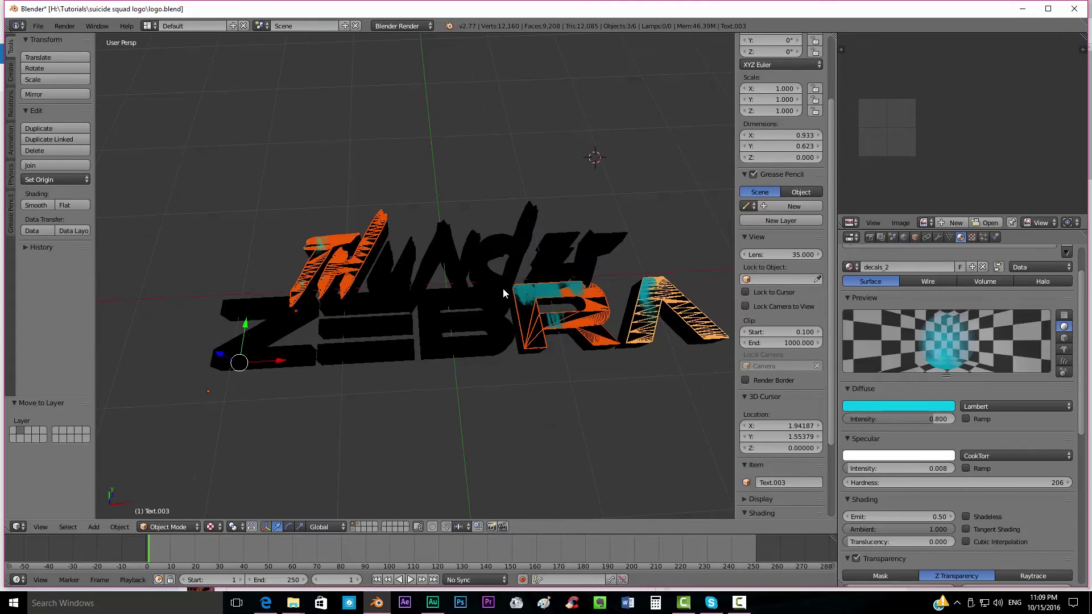
{"action": "key", "text": "m"}
{"action": "left_click", "coordinate": [609, 309]}
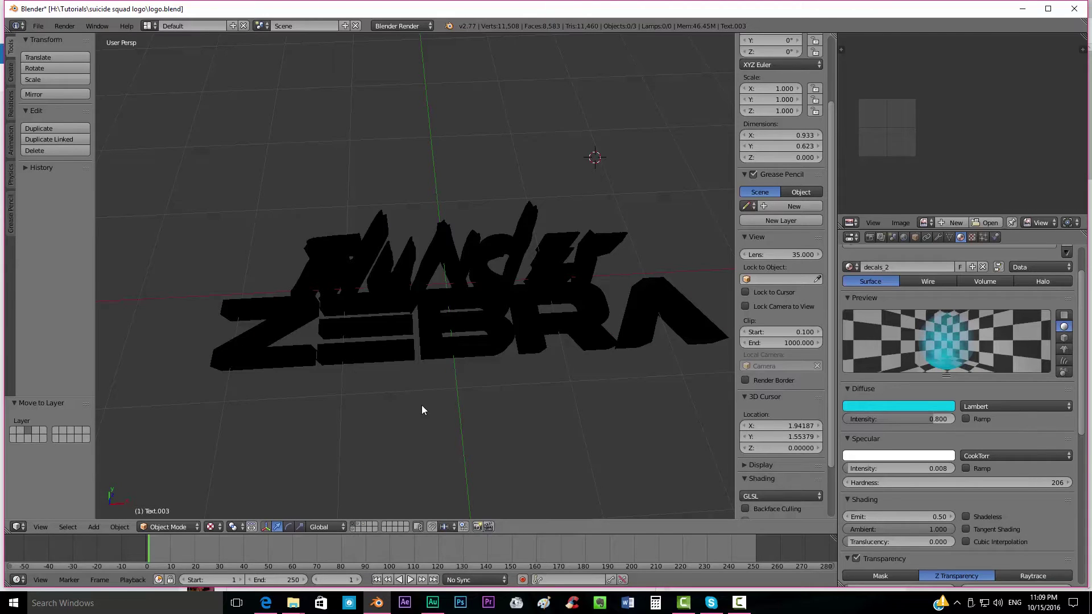
Step: Show the layers with the lamps, neon shells and decals together with the main letters, and inspect the decals closely
{"action": "middle_click_drag", "start_coordinate": [354, 359], "coordinate": [430, 277]}
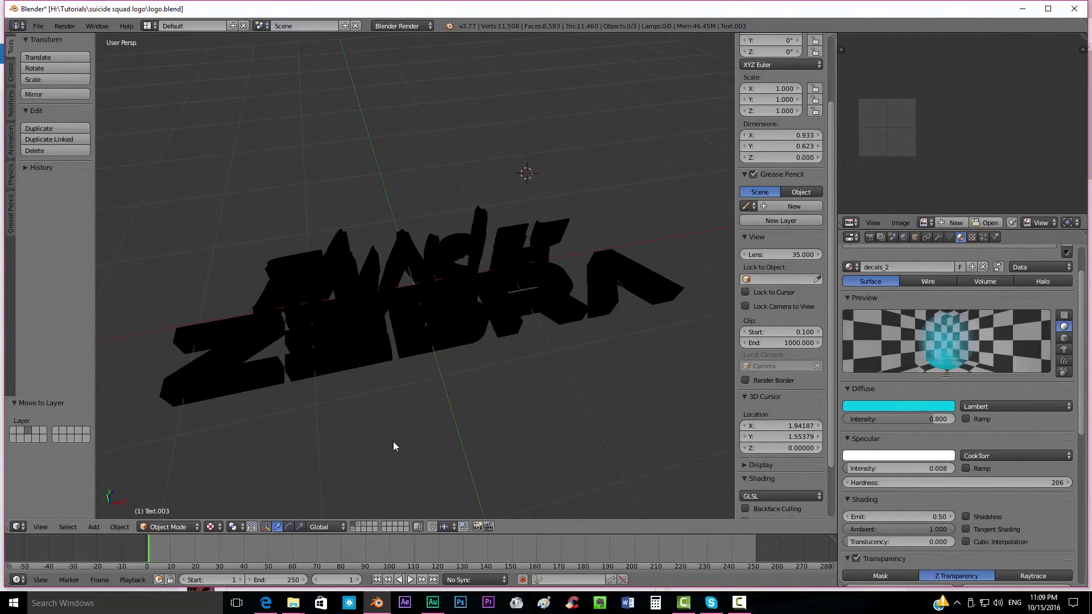
{"action": "left_click", "coordinate": [352, 528], "text": "shift"}
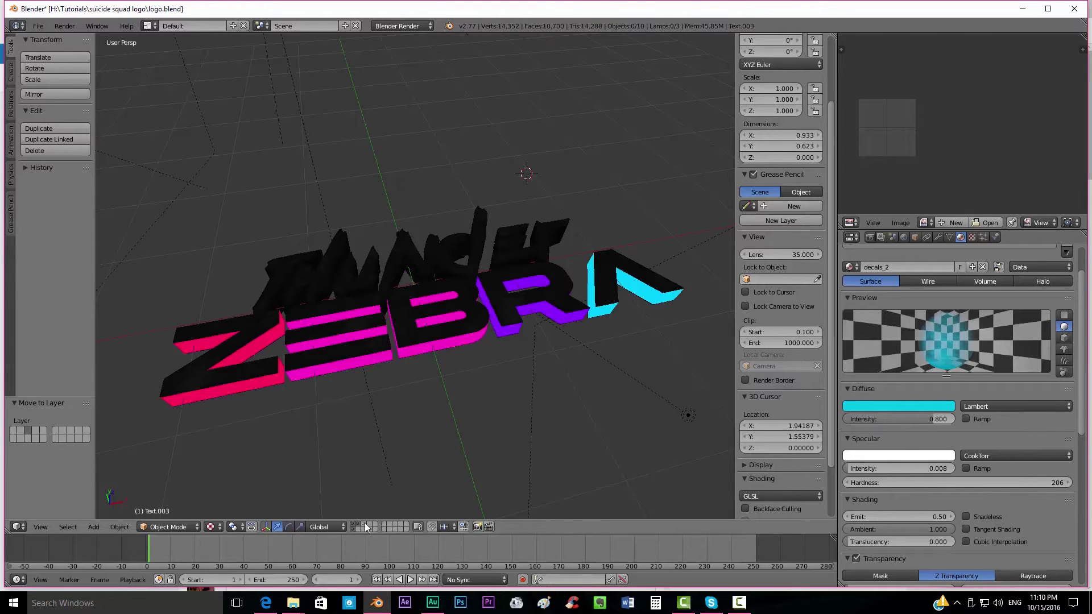
{"action": "left_click", "coordinate": [365, 528], "text": "shift"}
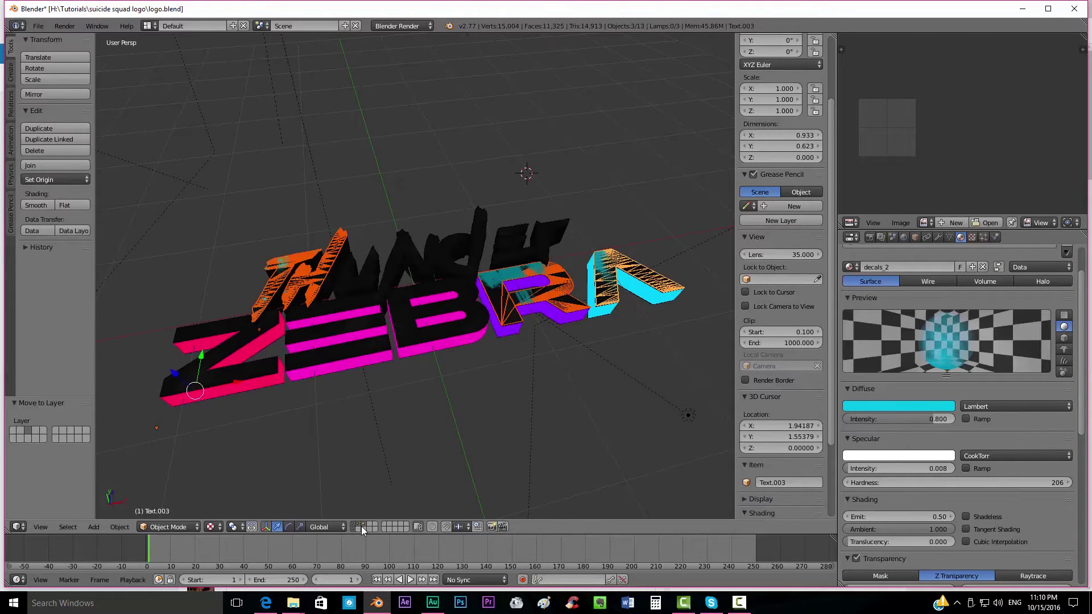
{"action": "middle_click_drag", "start_coordinate": [404, 348], "coordinate": [332, 325]}
{"action": "scroll", "coordinate": [456, 308], "scroll_direction": "up", "scroll_amount": 3}
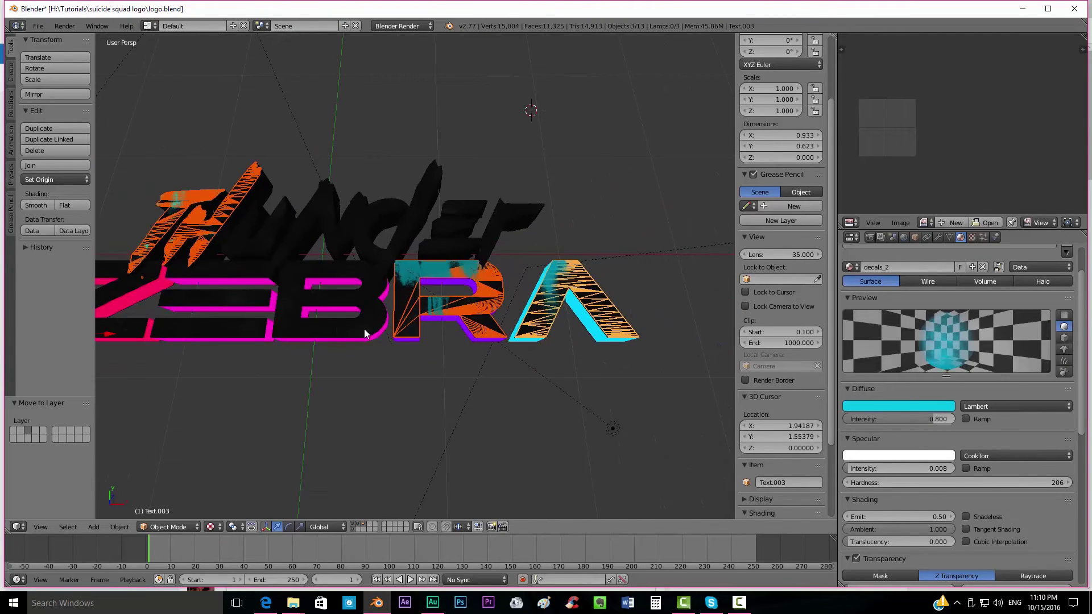
{"action": "scroll", "coordinate": [336, 332], "scroll_direction": "up", "scroll_amount": 4}
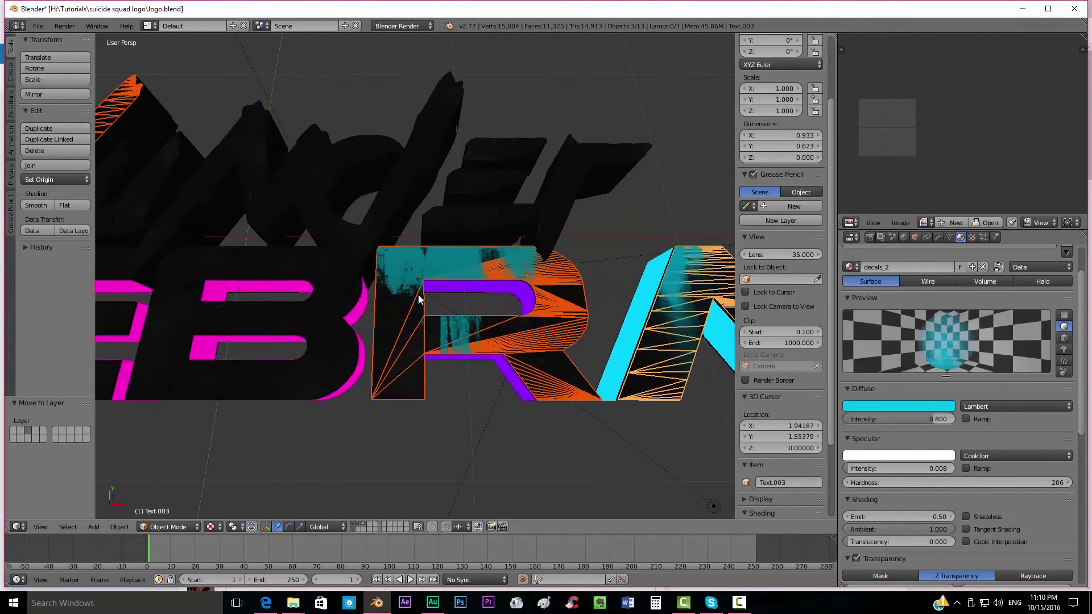
Step: Hide the decal layer and render the logo without the decals
{"action": "left_click", "coordinate": [364, 523]}
{"action": "scroll", "coordinate": [401, 328], "scroll_direction": "down", "scroll_amount": 4}
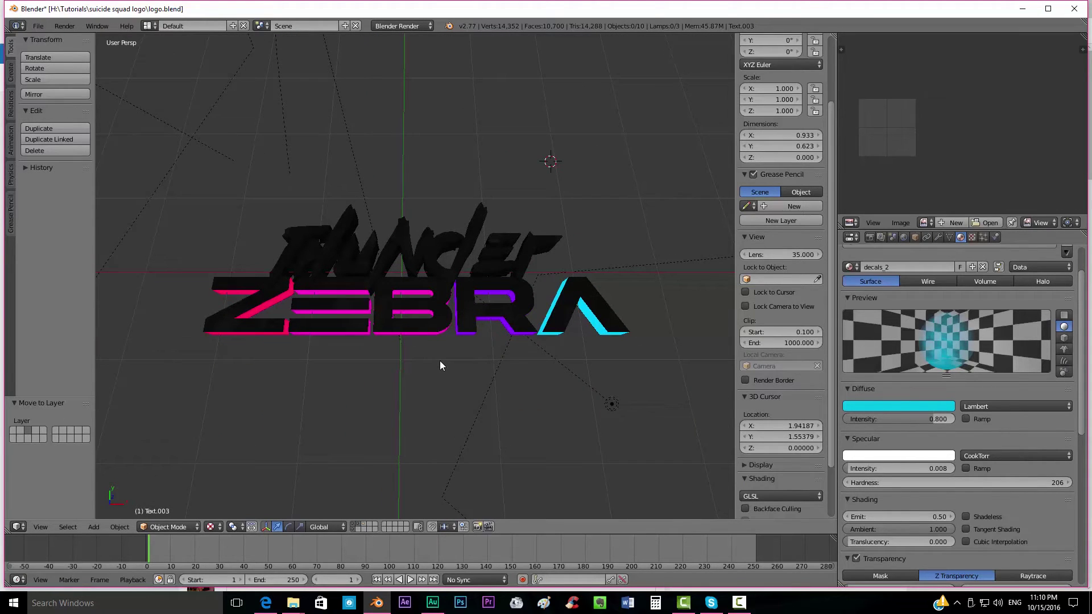
{"action": "key", "text": "F12"}
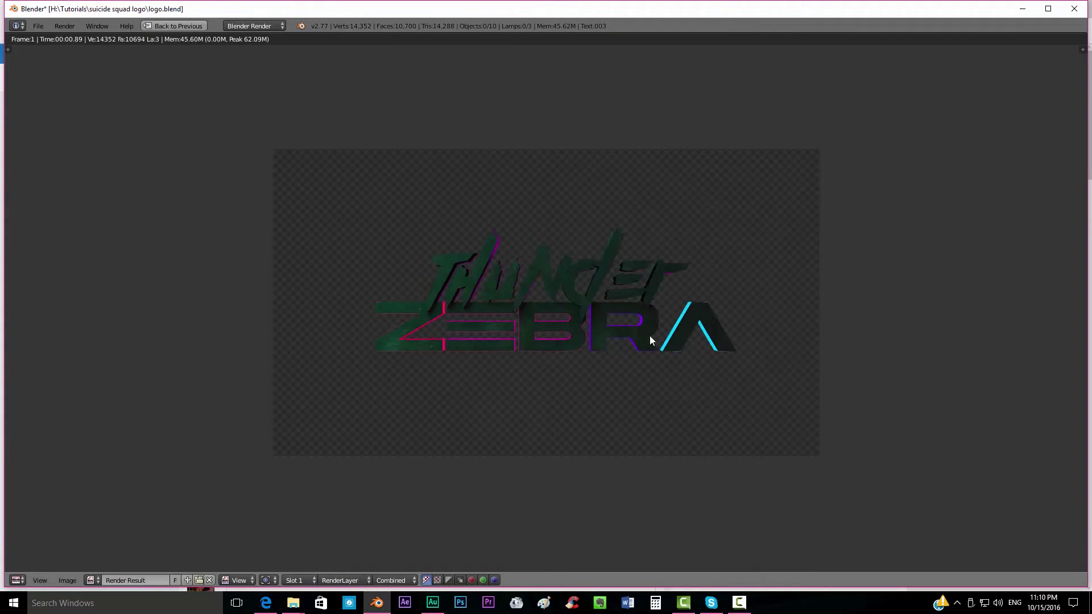
{"action": "key", "text": "Escape"}
Step: Hide the layer that holds the three area lamps
{"action": "middle_click_drag", "start_coordinate": [545, 330], "coordinate": [376, 517]}
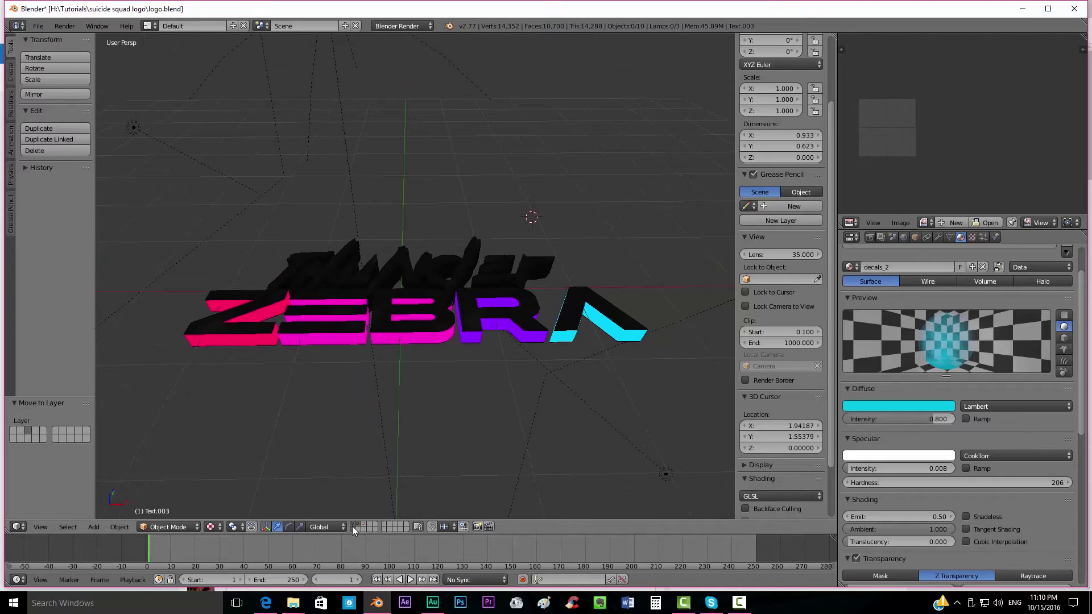
{"action": "left_click", "coordinate": [354, 529]}
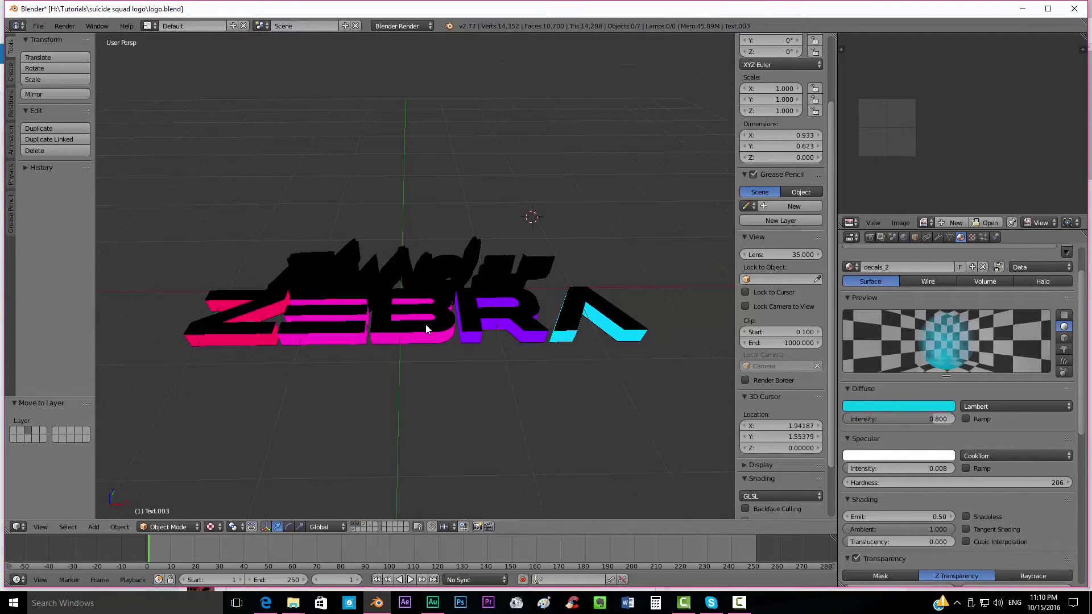
Step: Turn on the world's Indirect Lighting with the Approximate gather method and set its sampling passes to 3
{"action": "scroll", "coordinate": [425, 324], "scroll_direction": "down", "scroll_amount": 1}
{"action": "scroll", "coordinate": [387, 340], "scroll_direction": "up", "scroll_amount": 2}
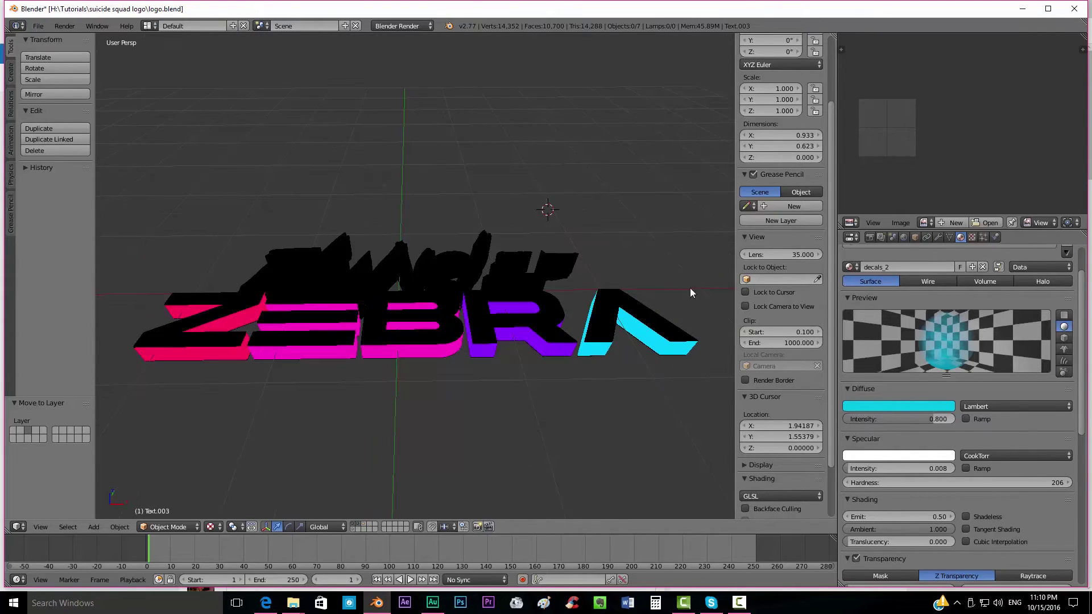
{"action": "left_click", "coordinate": [870, 237]}
{"action": "scroll", "coordinate": [936, 449], "scroll_direction": "down", "scroll_amount": 6}
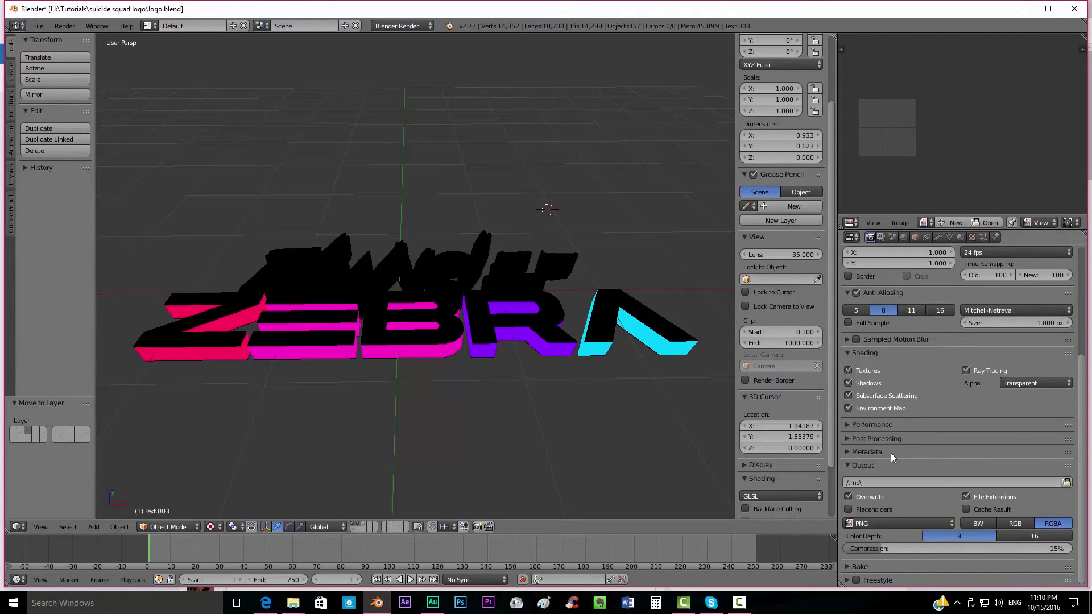
{"action": "scroll", "coordinate": [891, 453], "scroll_direction": "up", "scroll_amount": 4}
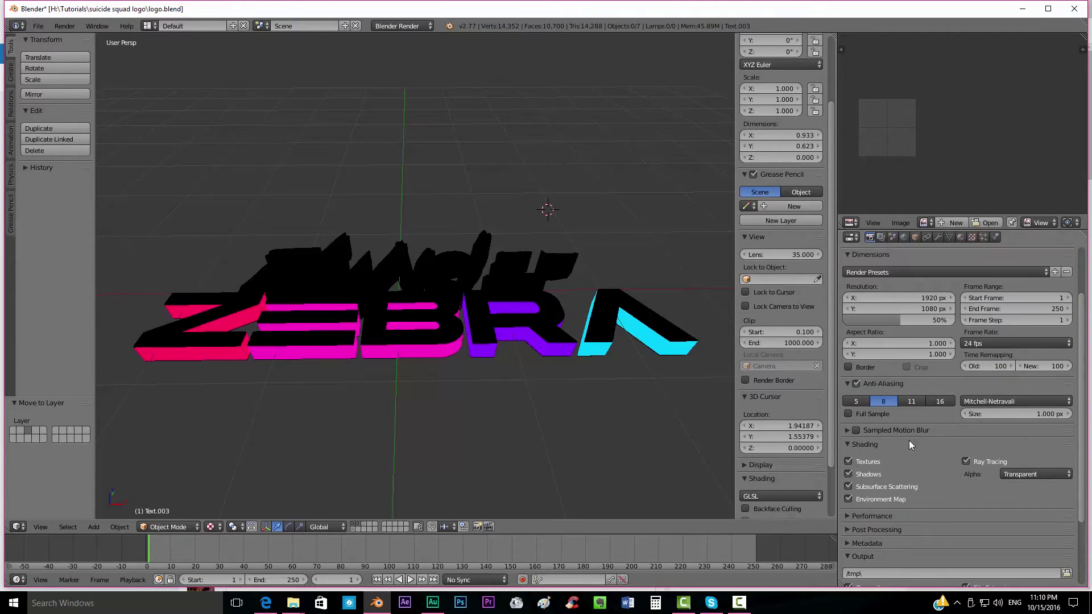
{"action": "left_click", "coordinate": [903, 237]}
{"action": "scroll", "coordinate": [897, 409], "scroll_direction": "down", "scroll_amount": 3}
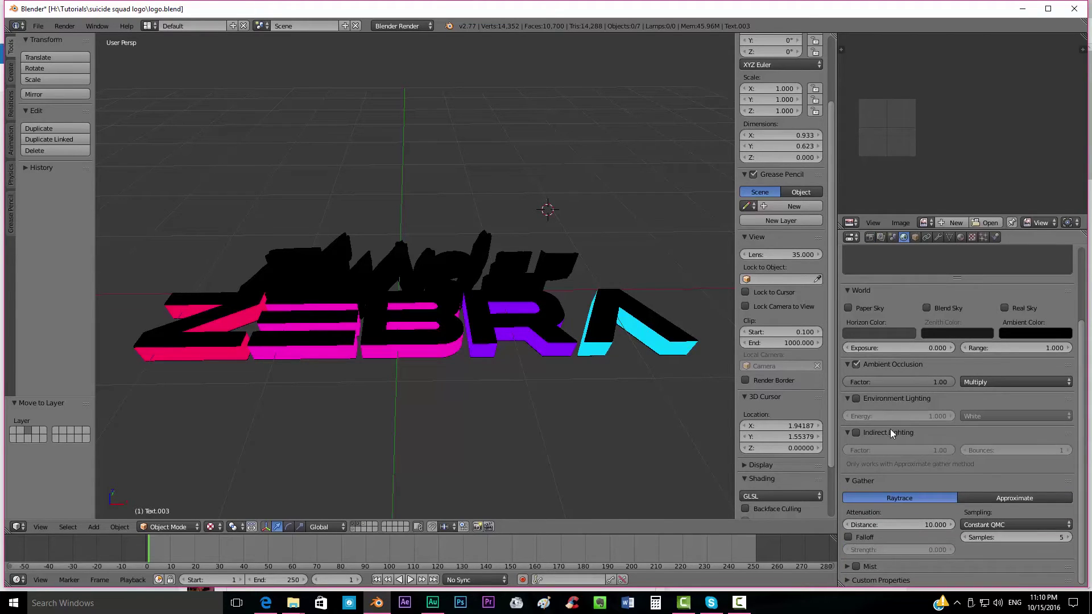
{"action": "left_click", "coordinate": [856, 433]}
{"action": "left_click", "coordinate": [1002, 499]}
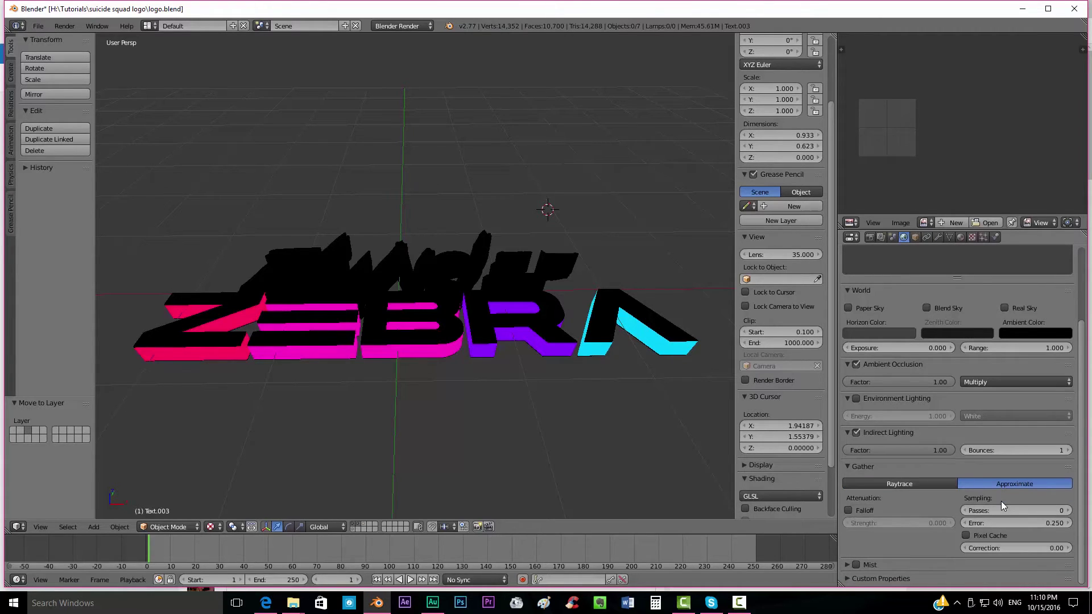
{"action": "left_click", "coordinate": [1008, 505]}
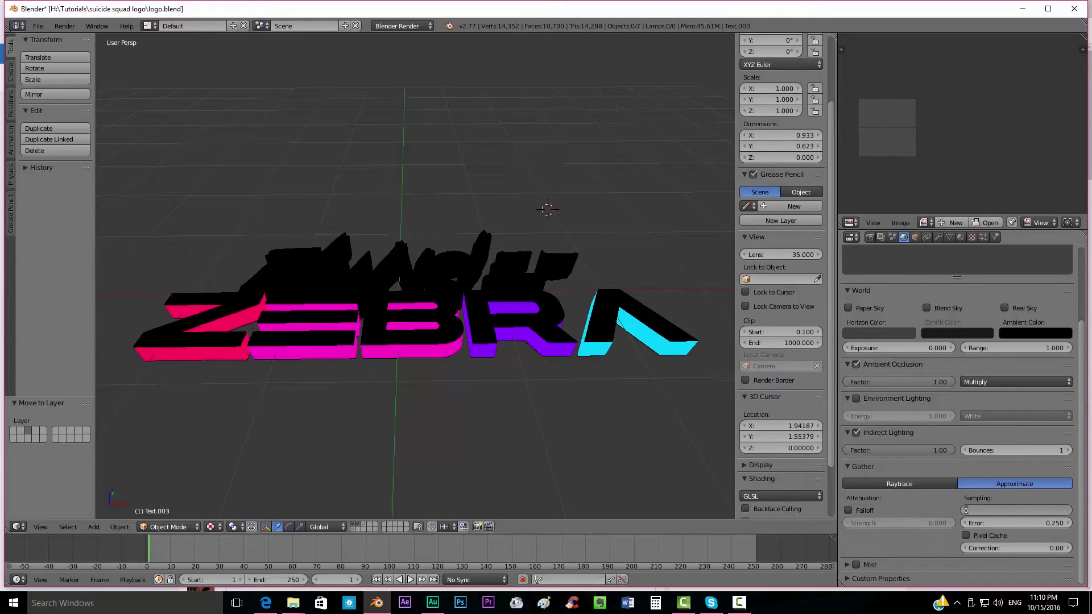
{"action": "type", "text": "3"}
{"action": "key", "text": "Return"}
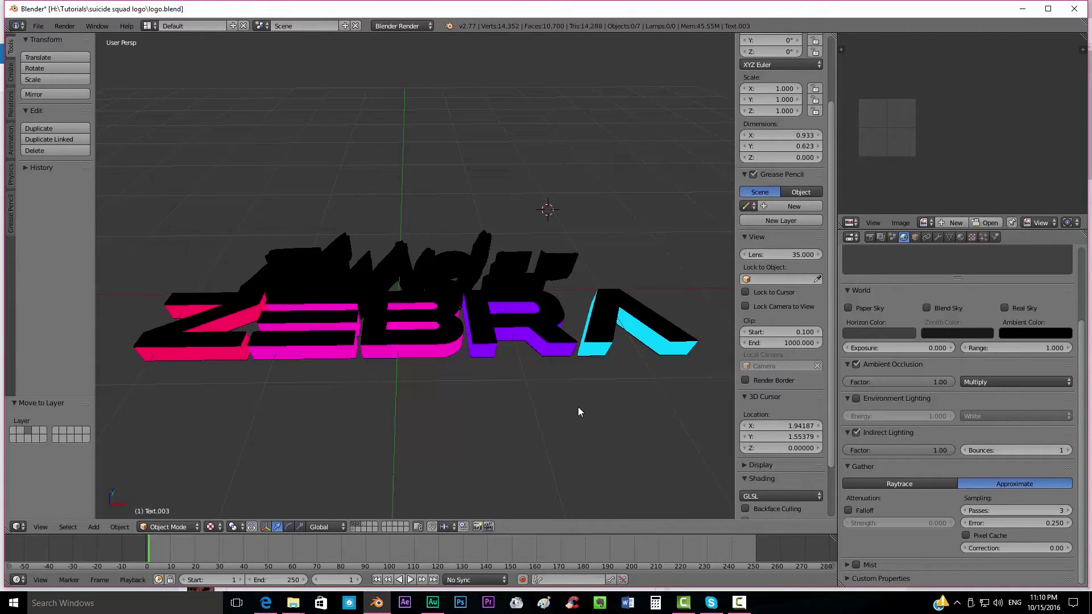
Step: Render the logo and check the neon light cast by the ZEBRA shells
{"action": "key", "text": "F12"}
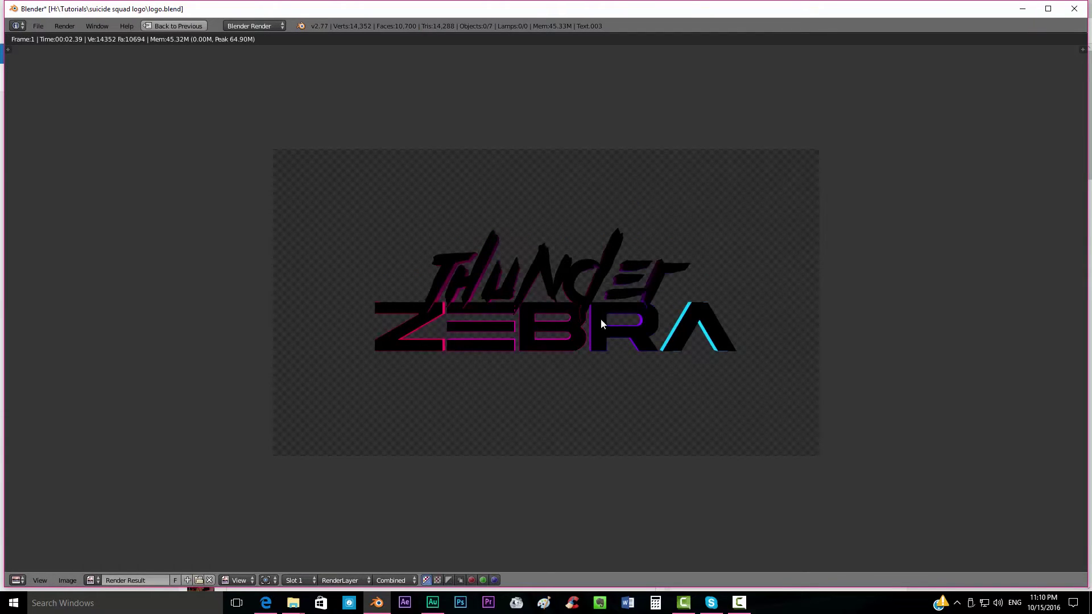
{"action": "scroll", "coordinate": [598, 346], "scroll_direction": "up", "scroll_amount": 2}
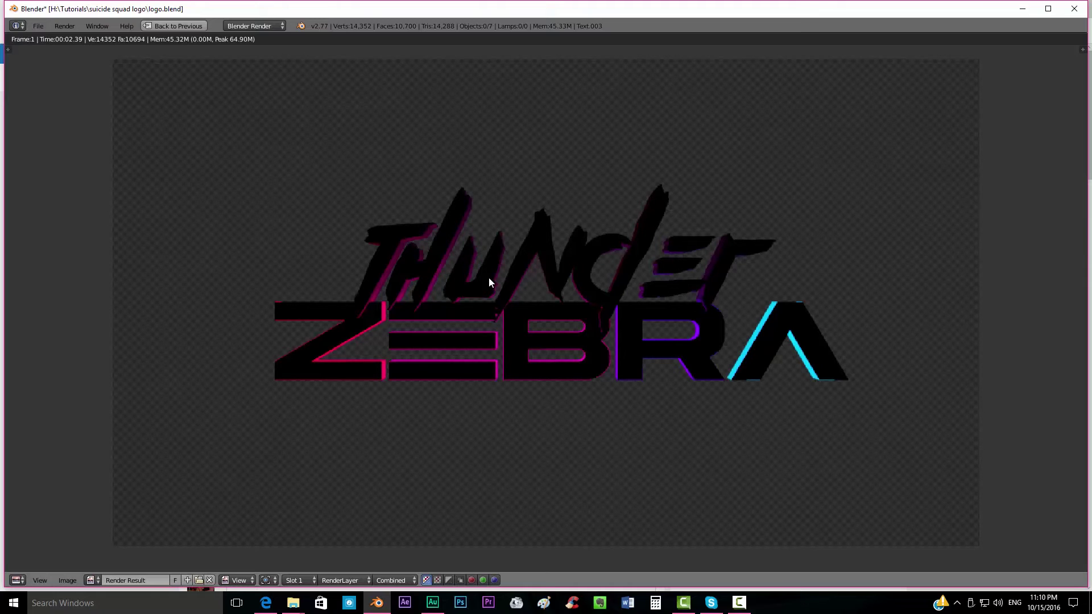
{"action": "key", "text": "Escape"}
Step: Select the black THUNDER lettering and duplicate it in place
{"action": "middle_click_drag", "start_coordinate": [482, 280], "coordinate": [573, 264]}
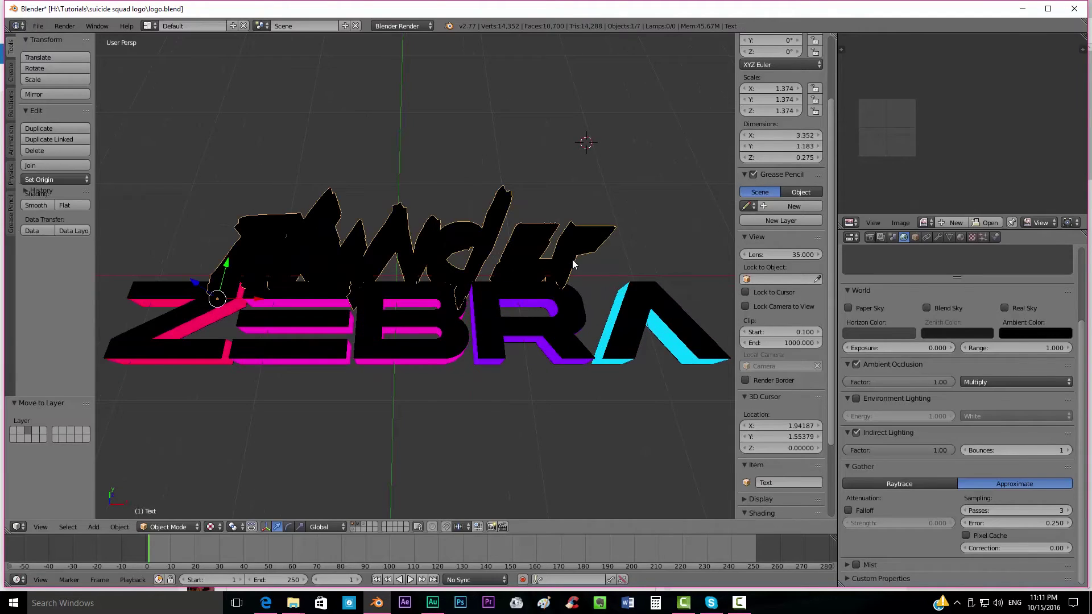
{"action": "middle_click_drag", "start_coordinate": [432, 334], "coordinate": [441, 391]}
{"action": "scroll", "coordinate": [397, 292], "scroll_direction": "up", "scroll_amount": 3}
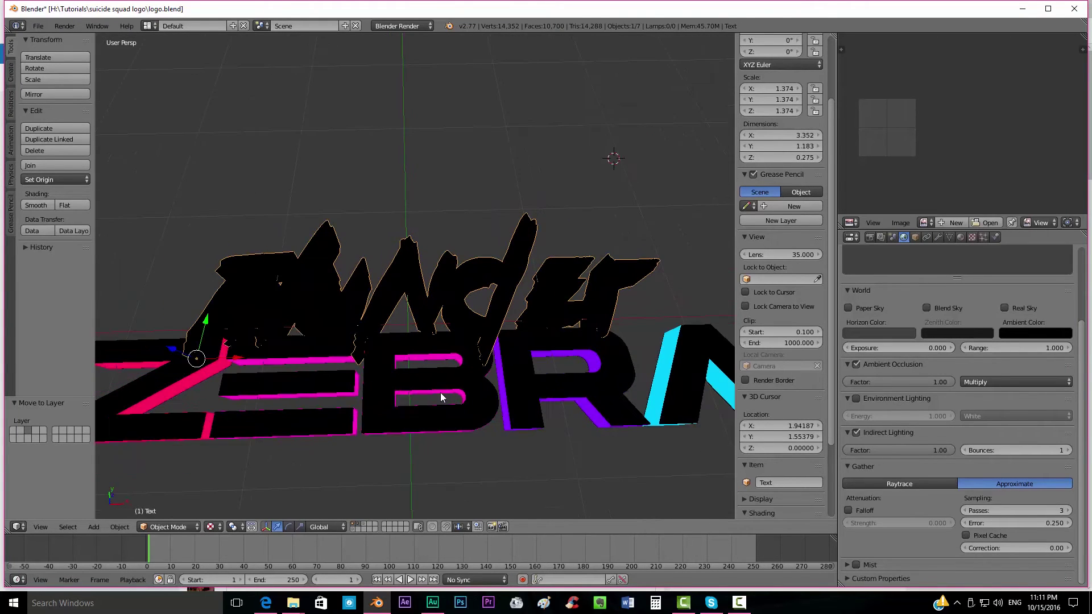
{"action": "key", "text": "shift+d"}
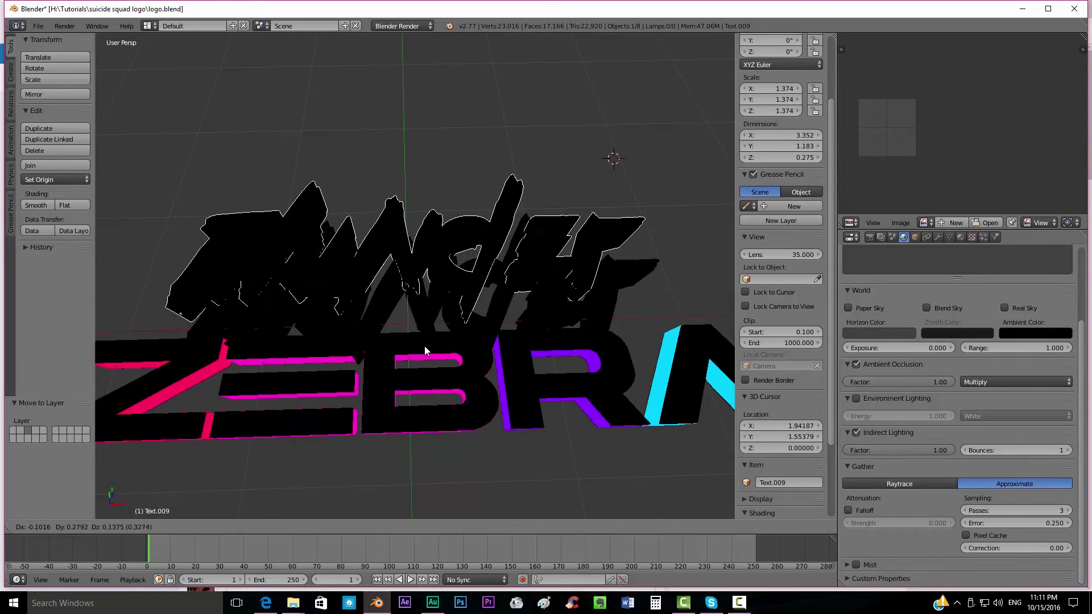
{"action": "right_click", "coordinate": [425, 346]}
Step: Fatten the duplicated THUNDER's entire mesh outward by about 0.001 to form a thin shell around the letters
{"action": "key", "text": "Tab"}
{"action": "key", "text": "KP_7"}
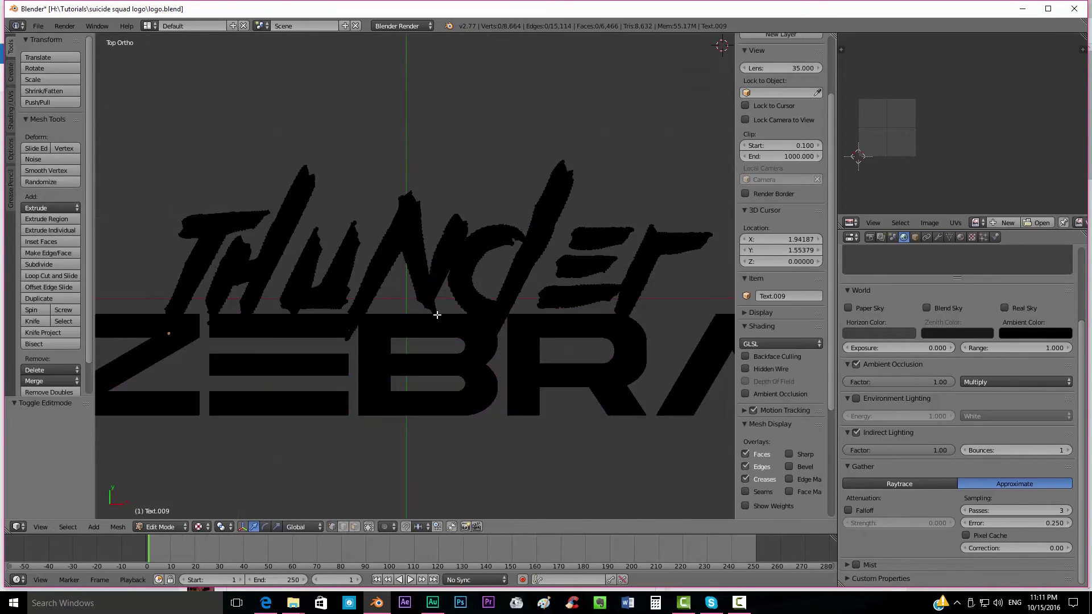
{"action": "key", "text": "a"}
{"action": "scroll", "coordinate": [421, 316], "scroll_direction": "up", "scroll_amount": 6}
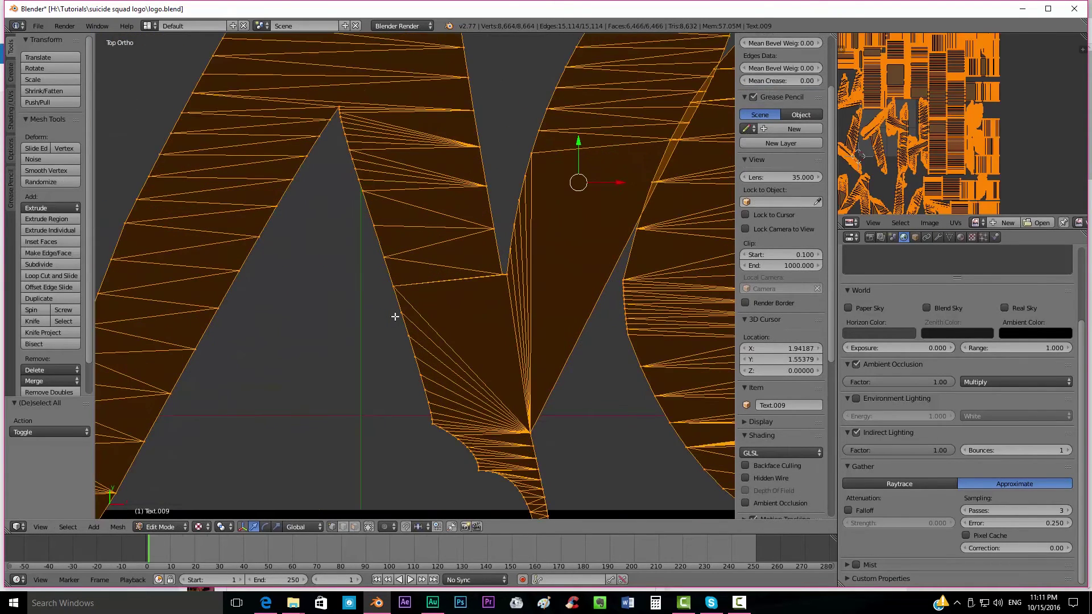
{"action": "key", "text": "alt+s"}
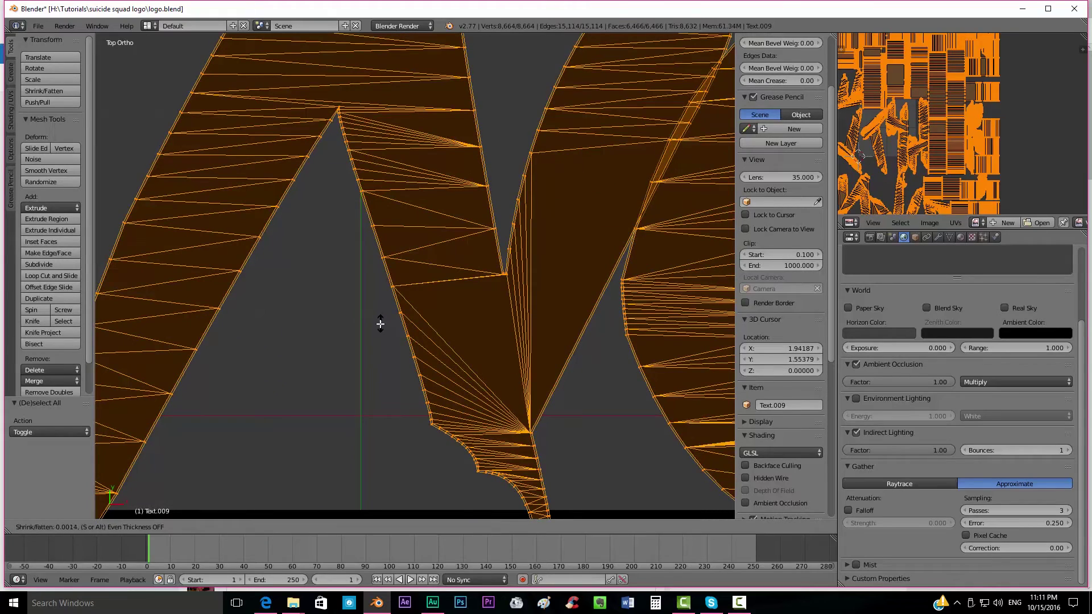
{"action": "left_click", "coordinate": [384, 322]}
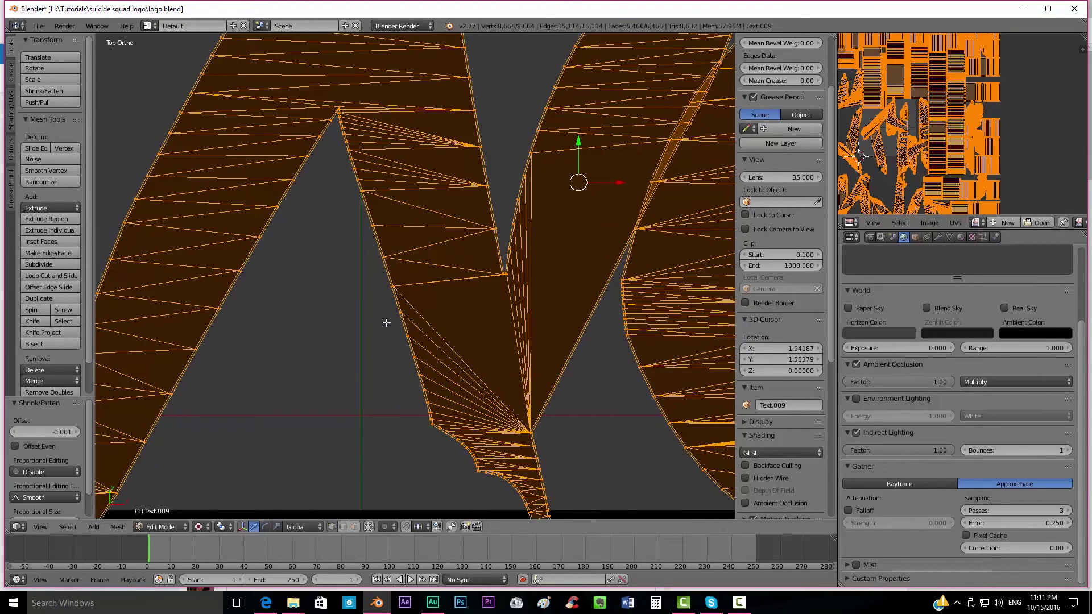
Step: Limit mesh selection to visible geometry, scale the THUNDER shell to about 0.94 along Z, and return to Object Mode
{"action": "scroll", "coordinate": [399, 330], "scroll_direction": "down", "scroll_amount": 5}
{"action": "scroll", "coordinate": [412, 340], "scroll_direction": "down", "scroll_amount": 6}
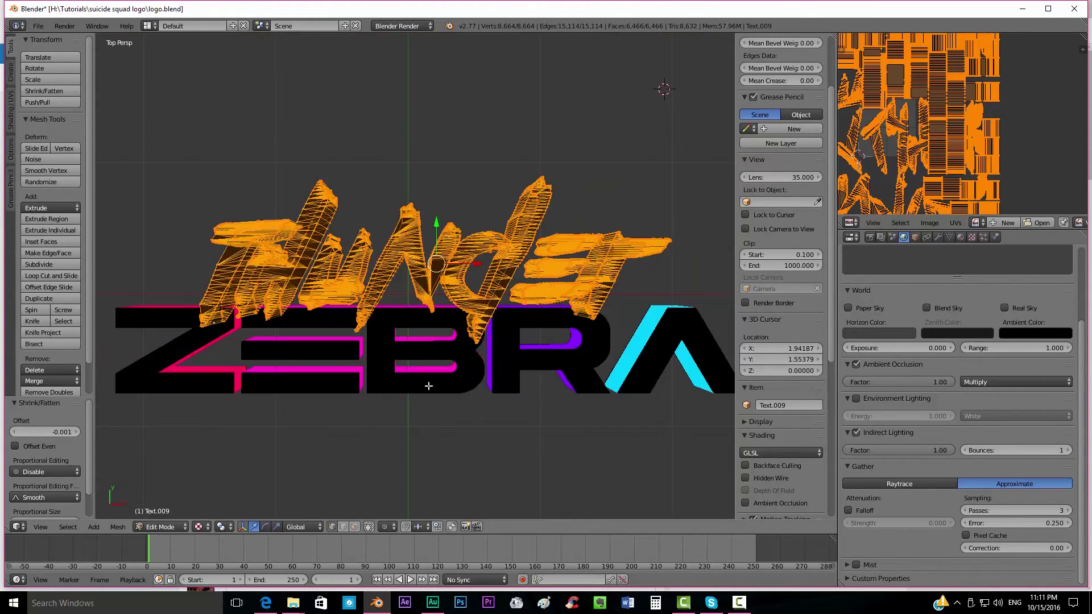
{"action": "middle_click_drag", "start_coordinate": [412, 341], "coordinate": [466, 322]}
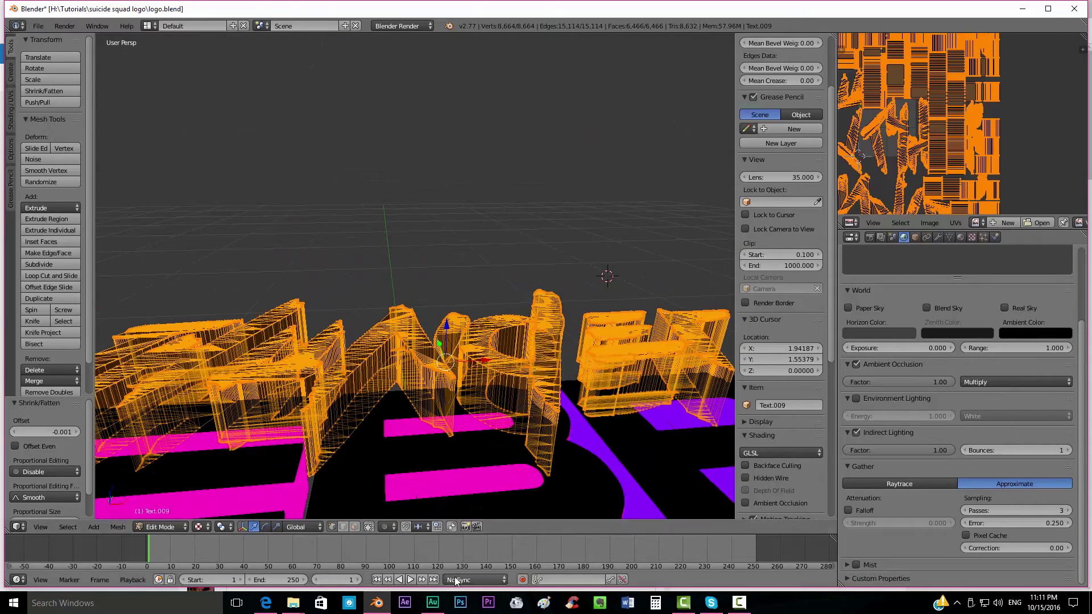
{"action": "left_click", "coordinate": [368, 526]}
{"action": "scroll", "coordinate": [473, 362], "scroll_direction": "up", "scroll_amount": 3}
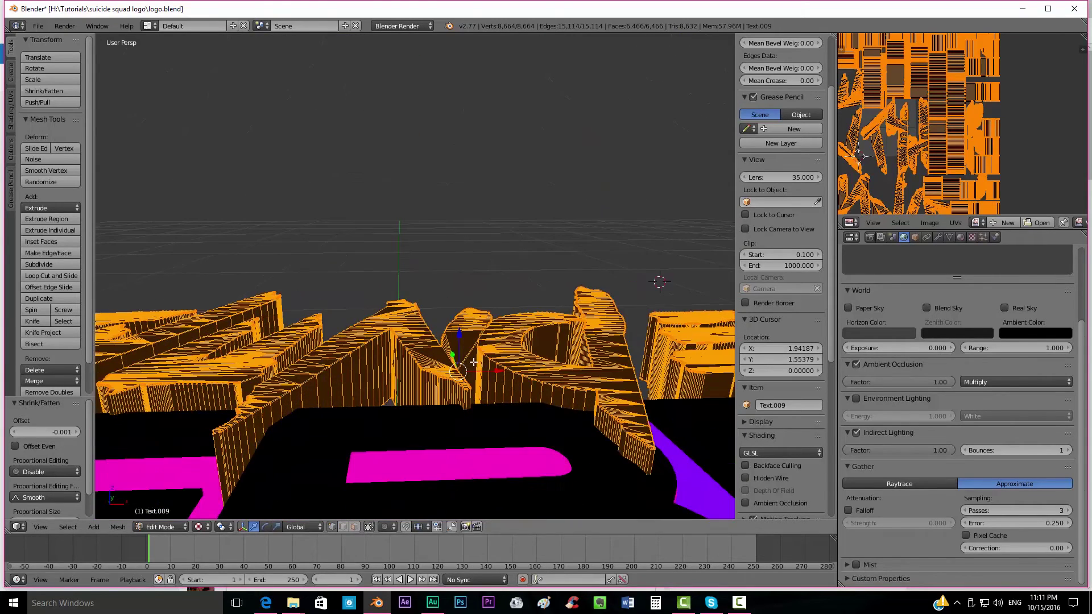
{"action": "key", "text": "s"}
{"action": "key", "text": "z"}
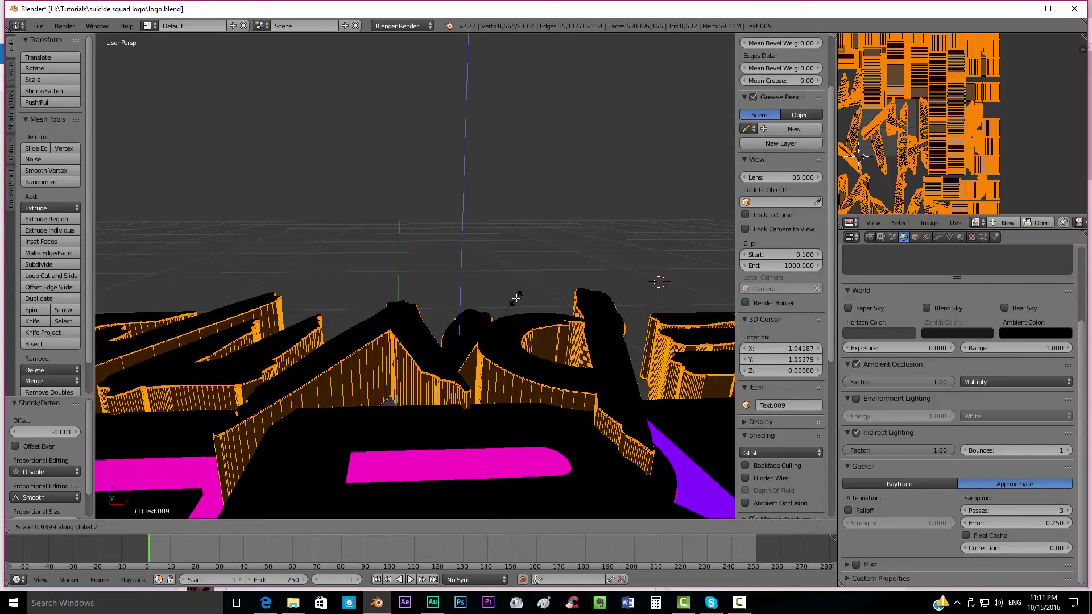
{"action": "left_click", "coordinate": [516, 297]}
{"action": "scroll", "coordinate": [516, 296], "scroll_direction": "down", "scroll_amount": 2}
{"action": "scroll", "coordinate": [472, 320], "scroll_direction": "up", "scroll_amount": 2}
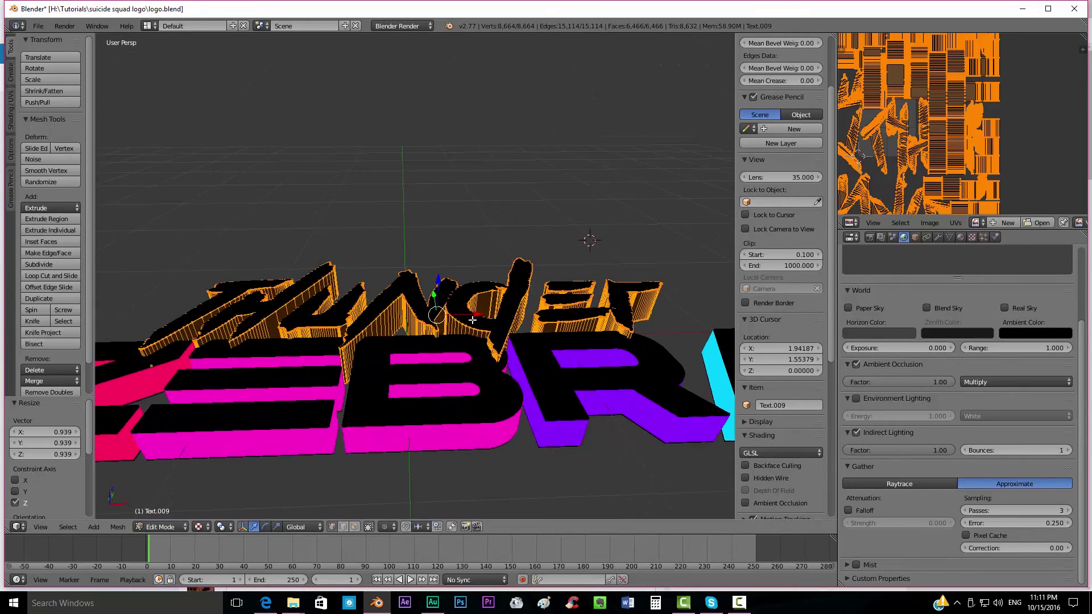
{"action": "key", "text": "Tab"}
{"action": "key", "text": "KP_5"}
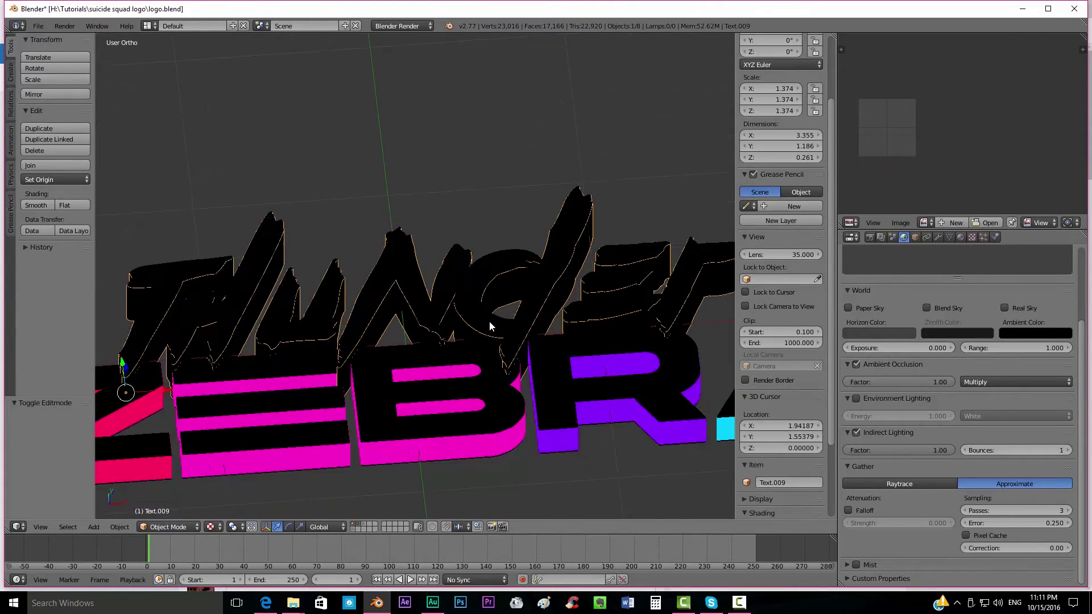
{"action": "middle_click_drag", "start_coordinate": [491, 330], "coordinate": [420, 330]}
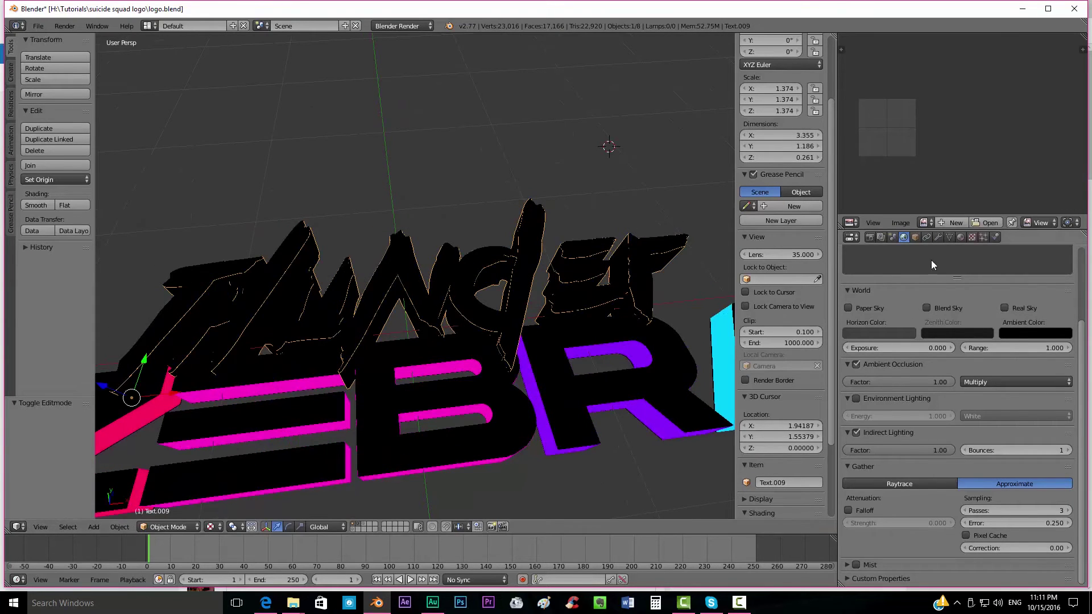
Step: Replace the THUNDER shell's iron material with a new material named neon_green
{"action": "scroll", "coordinate": [939, 281], "scroll_direction": "up", "scroll_amount": 4}
{"action": "left_click", "coordinate": [961, 237]}
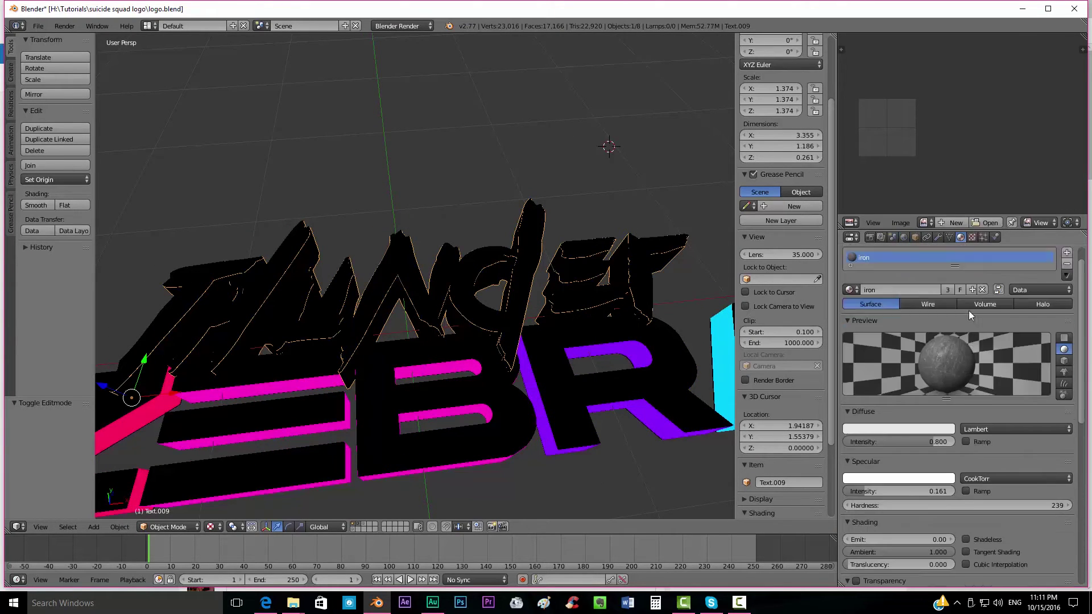
{"action": "left_click", "coordinate": [984, 313]}
{"action": "left_click", "coordinate": [909, 314]}
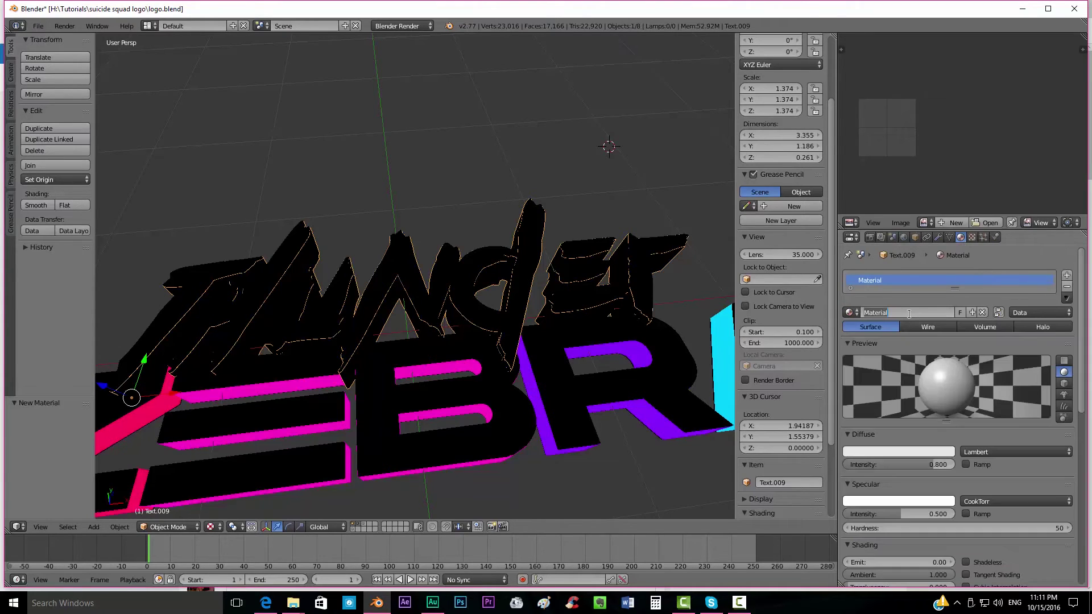
{"action": "left_click", "coordinate": [909, 314]}
{"action": "type", "text": "neon_green"}
{"action": "key", "text": "Return"}
Step: Set the neon_green diffuse colour to bright green and its Emit value to 2
{"action": "left_click", "coordinate": [896, 450]}
{"action": "left_click", "coordinate": [895, 329]}
{"action": "scroll", "coordinate": [931, 547], "scroll_direction": "down", "scroll_amount": 1}
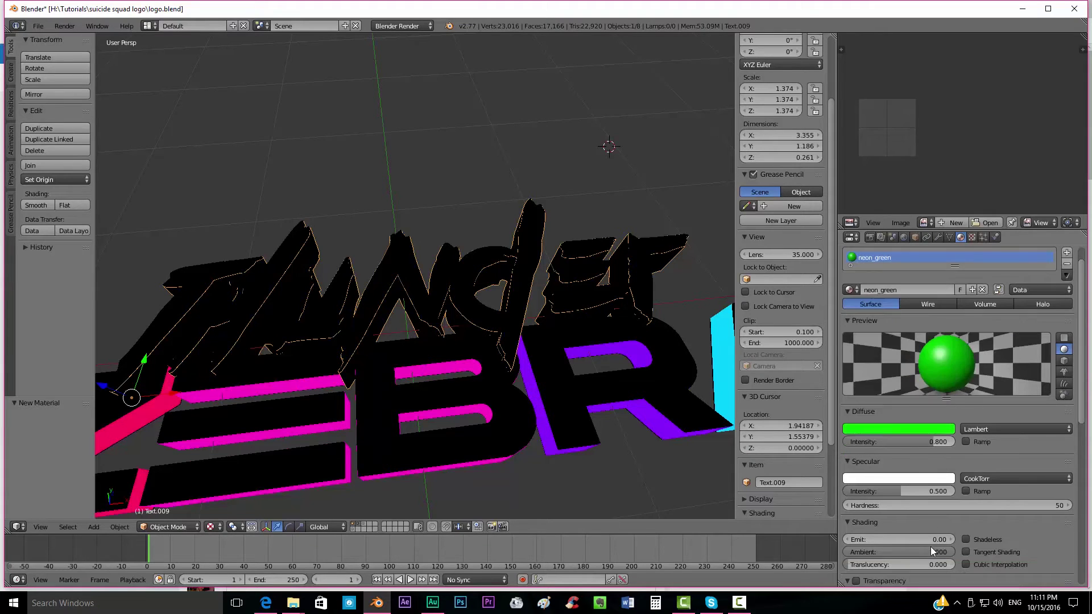
{"action": "left_click", "coordinate": [931, 540]}
{"action": "type", "text": "2"}
{"action": "key", "text": "Return"}
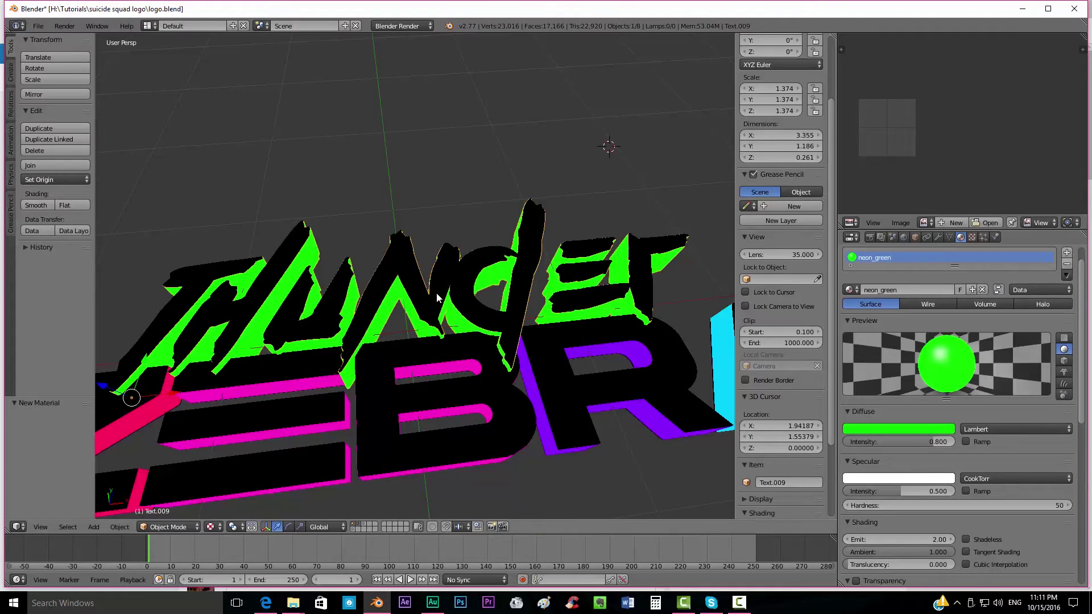
Step: Render the logo and inspect the green glow of the THUNDER shell
{"action": "key", "text": "F12"}
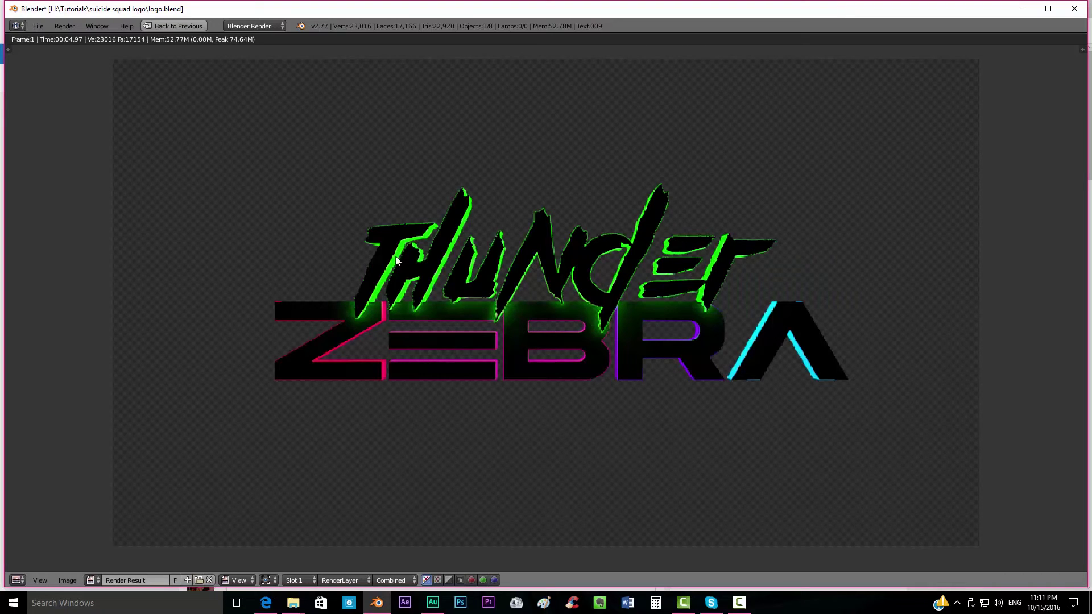
{"action": "scroll", "coordinate": [709, 287], "scroll_direction": "down", "scroll_amount": 2}
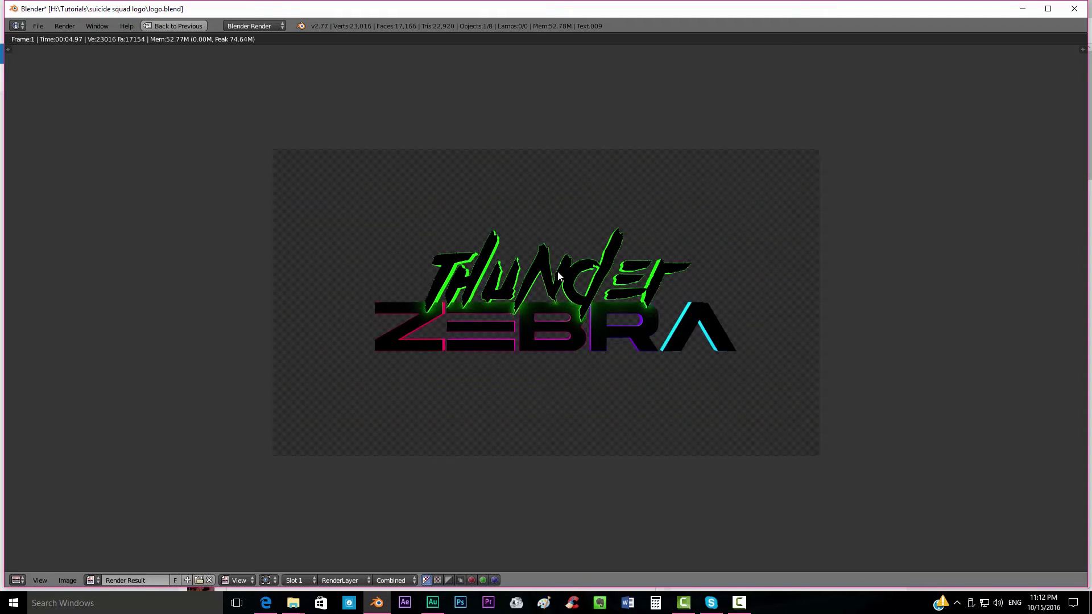
{"action": "key", "text": "Escape"}
Step: Select the Z, EB, R and A neon shells in turn to review each shell and its material
{"action": "middle_click_drag", "start_coordinate": [466, 337], "coordinate": [464, 346]}
{"action": "scroll", "coordinate": [464, 346], "scroll_direction": "down", "scroll_amount": 1}
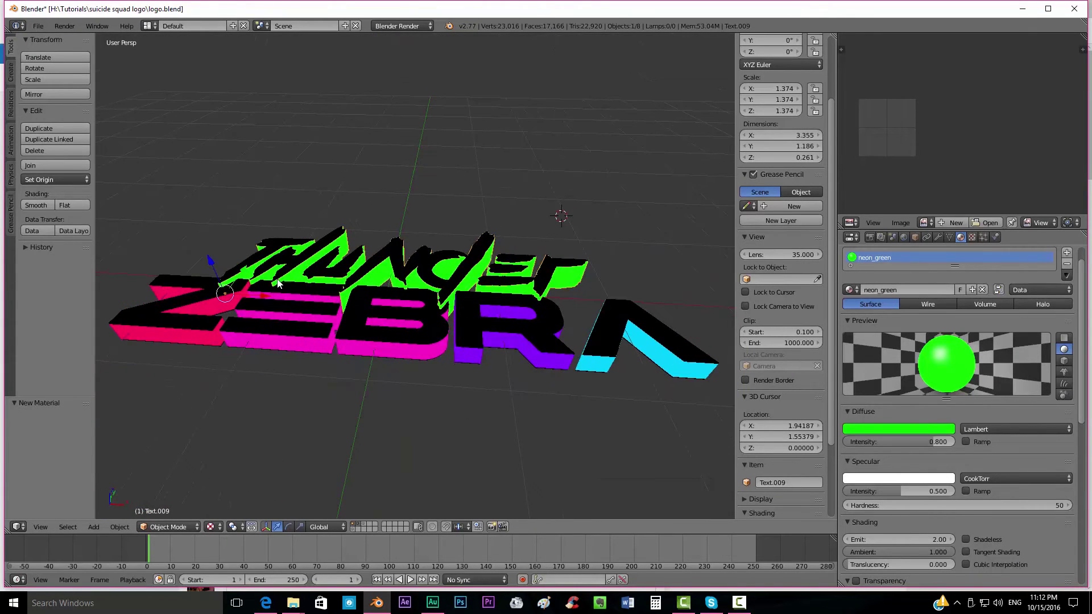
{"action": "middle_click_drag", "start_coordinate": [325, 301], "coordinate": [320, 317]}
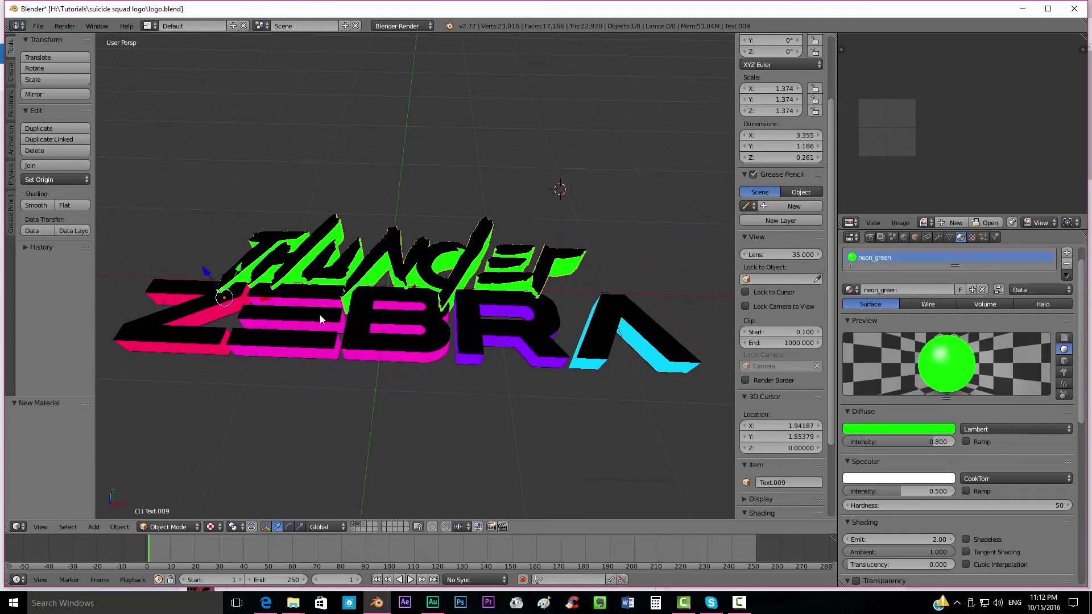
{"action": "right_click", "coordinate": [203, 349]}
{"action": "right_click", "coordinate": [288, 359]}
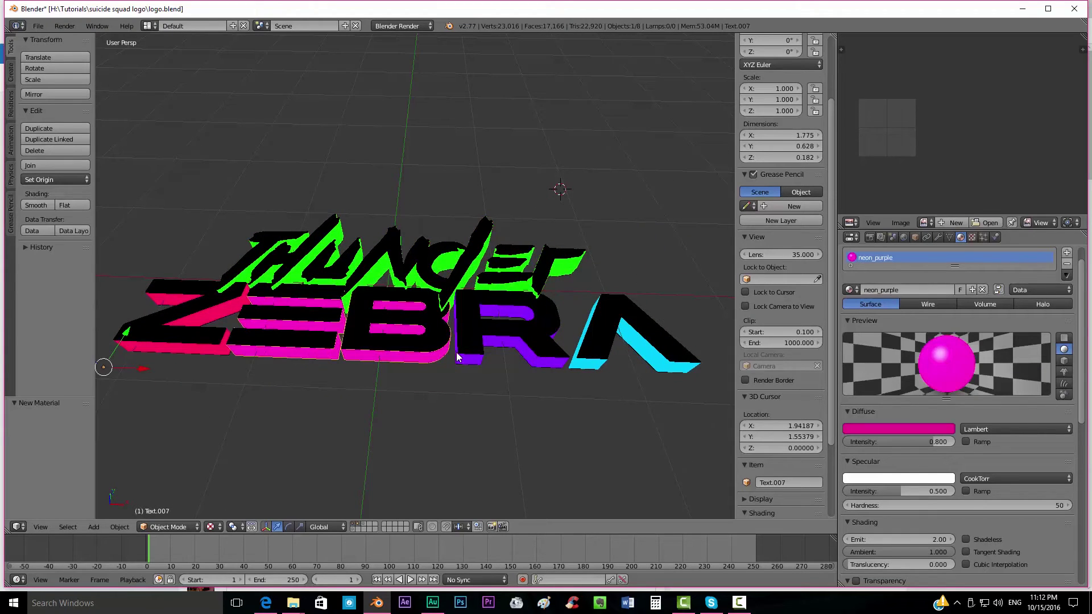
{"action": "right_click", "coordinate": [464, 358]}
{"action": "right_click", "coordinate": [588, 367]}
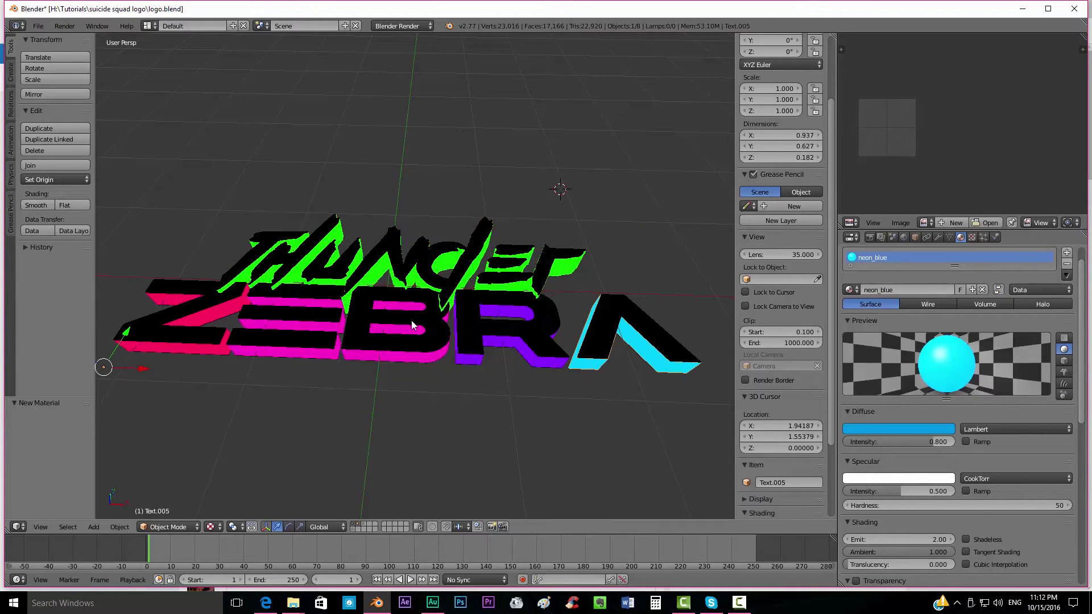
{"action": "right_click", "coordinate": [223, 352]}
{"action": "right_click", "coordinate": [306, 350]}
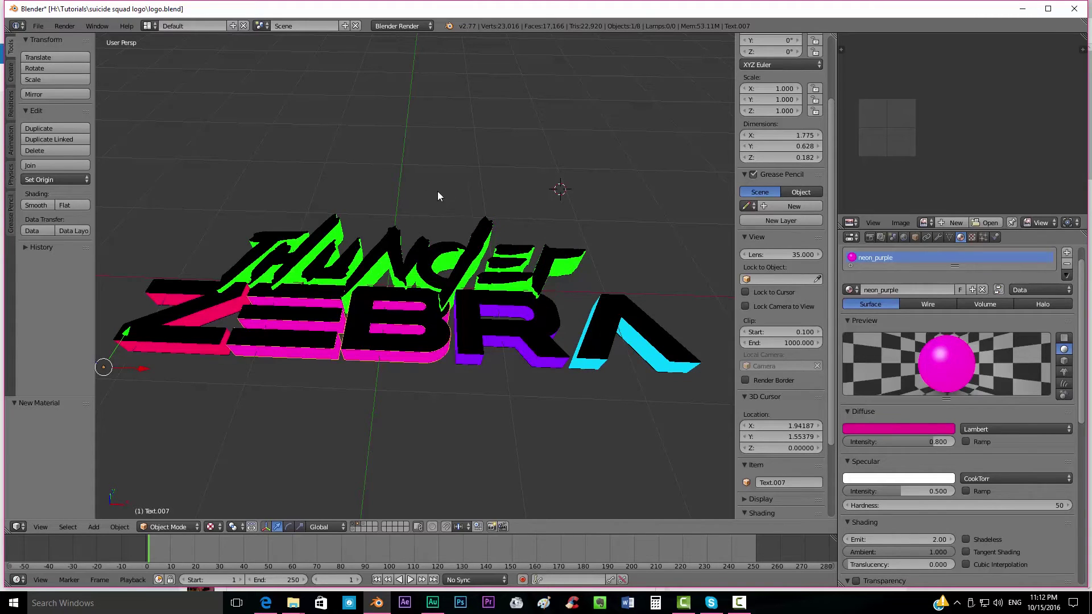
Step: Move the green THUNDER neon shell to layer 11
{"action": "right_click", "coordinate": [269, 278]}
{"action": "right_click", "coordinate": [270, 279]}
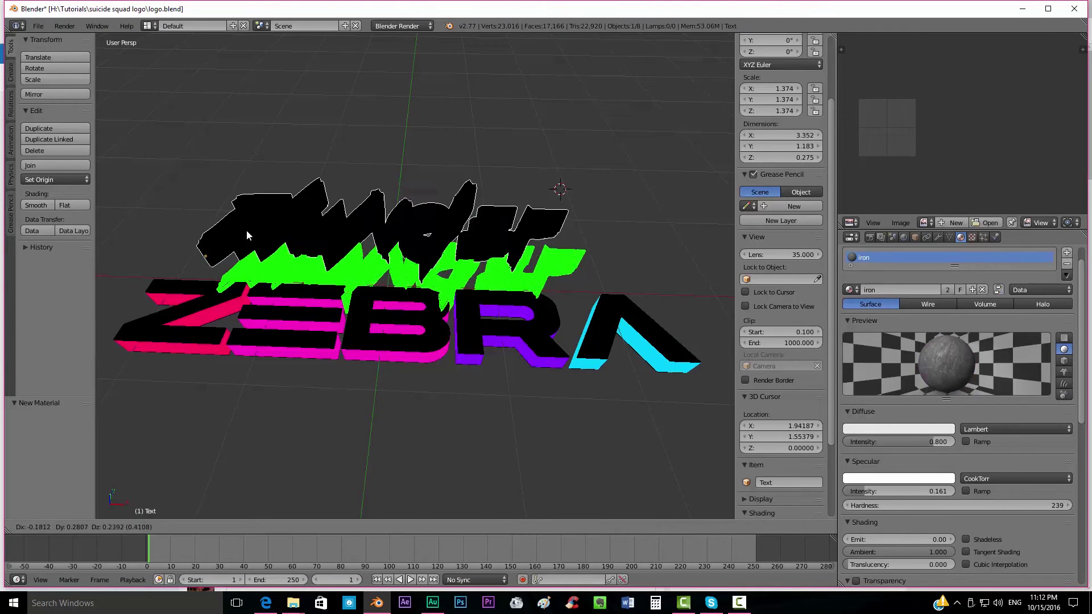
{"action": "right_click", "coordinate": [270, 279]}
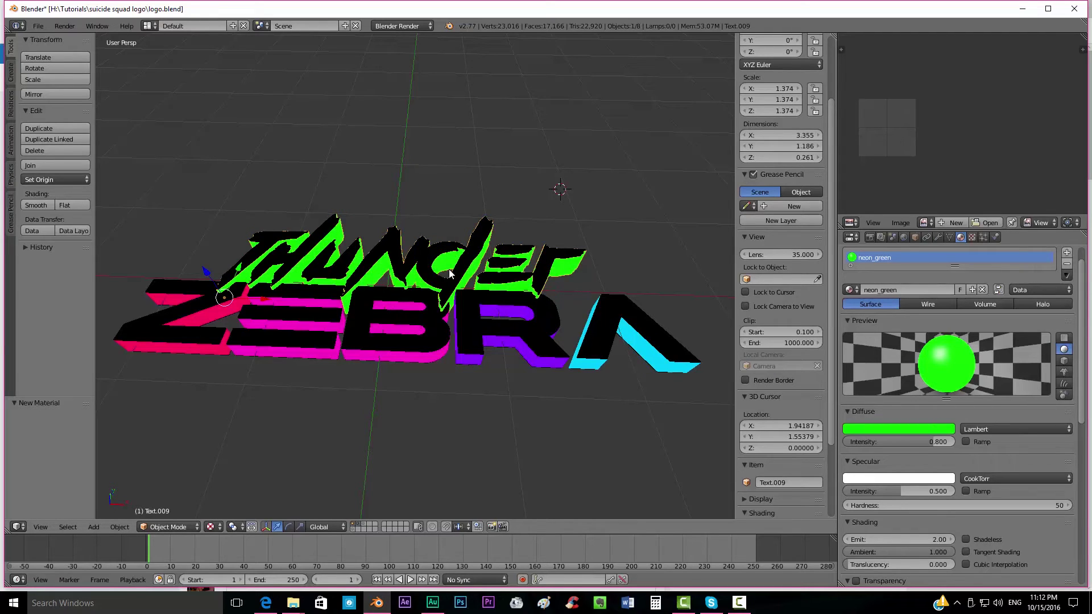
{"action": "key", "text": "m"}
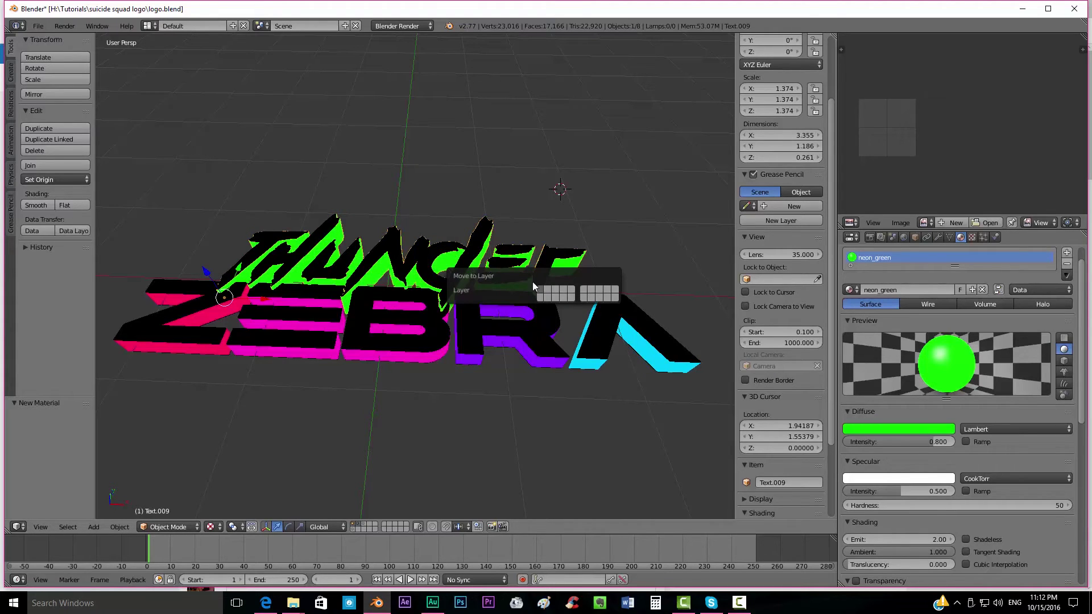
{"action": "left_click", "coordinate": [587, 293]}
Step: Move the red Z neon shell to layer 12 and the magenta EB neon shell to layer 13
{"action": "right_click", "coordinate": [208, 355]}
{"action": "key", "text": "m"}
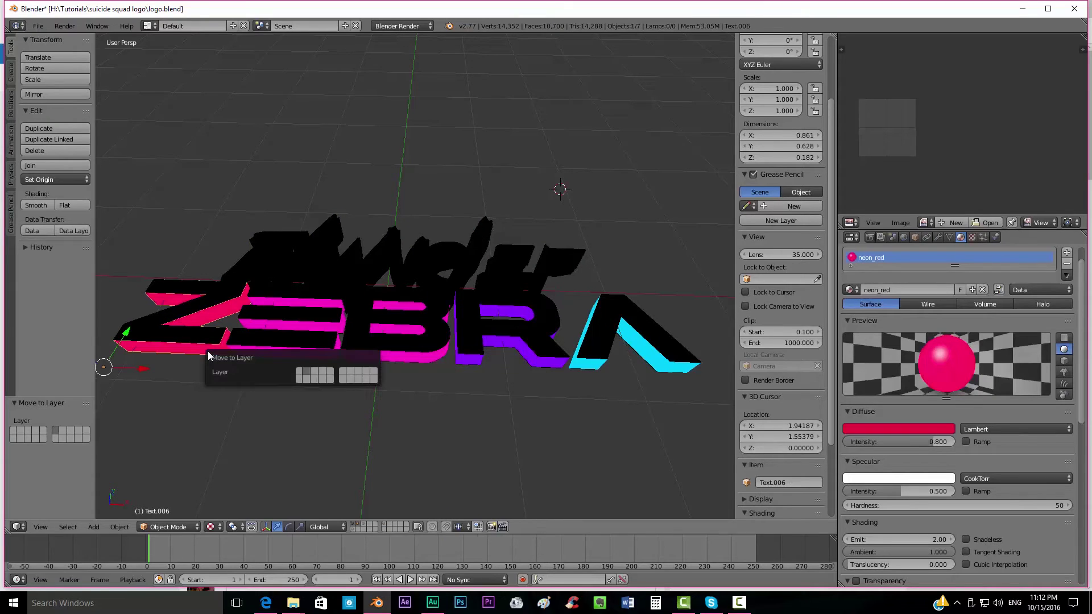
{"action": "left_click", "coordinate": [351, 371]}
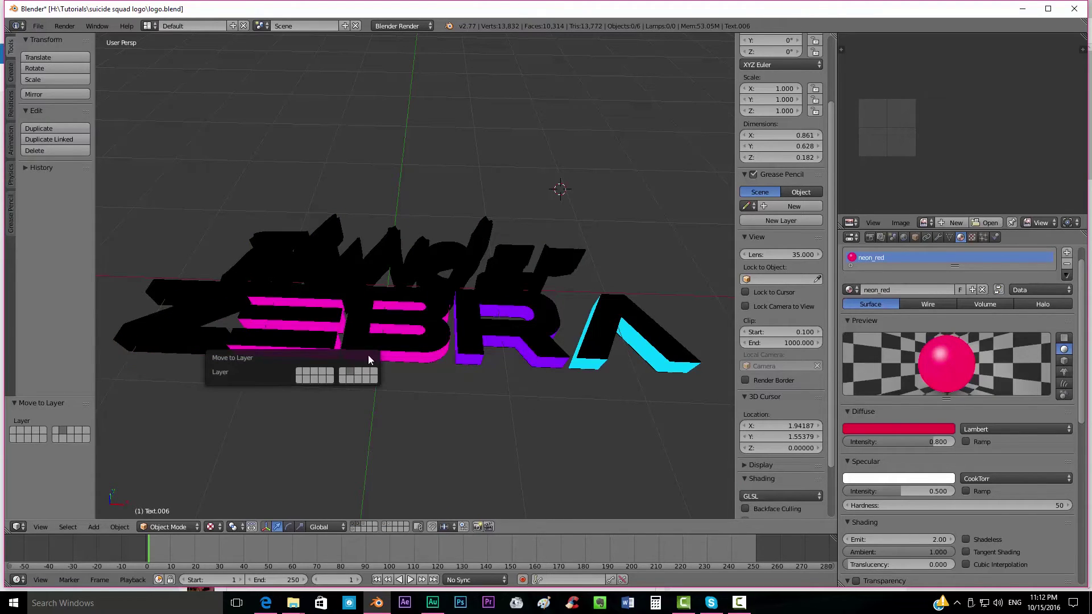
{"action": "right_click", "coordinate": [422, 361]}
{"action": "key", "text": "m"}
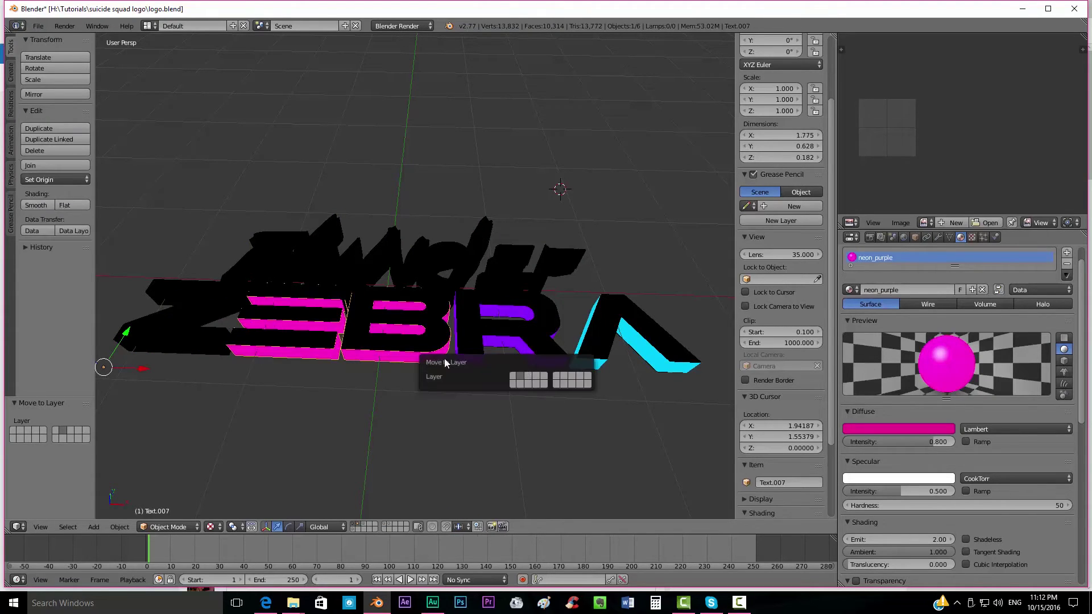
{"action": "left_click", "coordinate": [572, 380]}
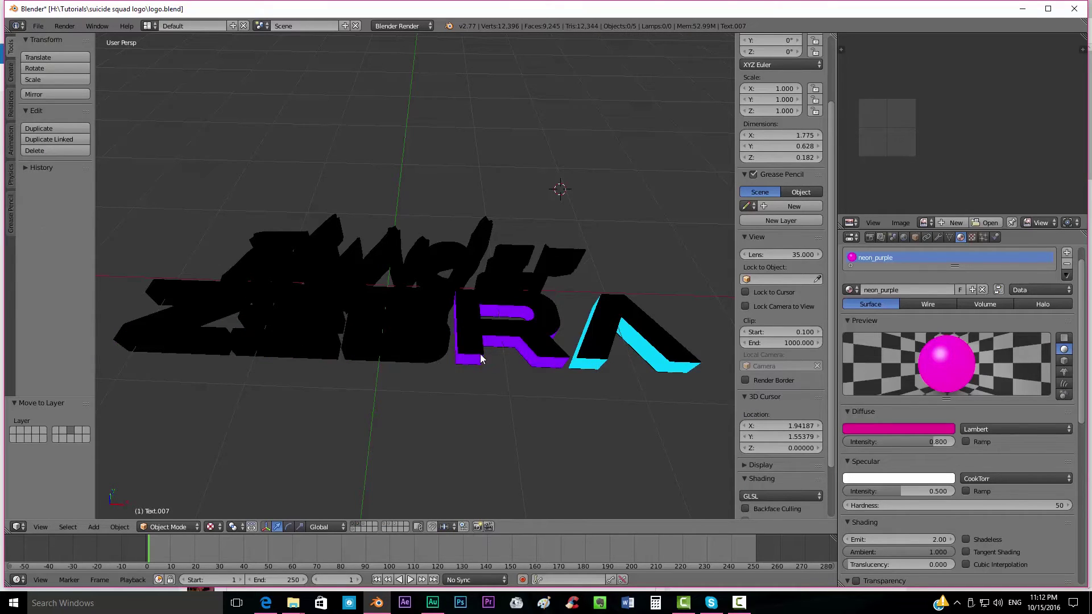
Step: Move the purple R neon shell to layer 14 and the cyan A neon shell to layer 15
{"action": "right_click", "coordinate": [481, 358]}
{"action": "key", "text": "m"}
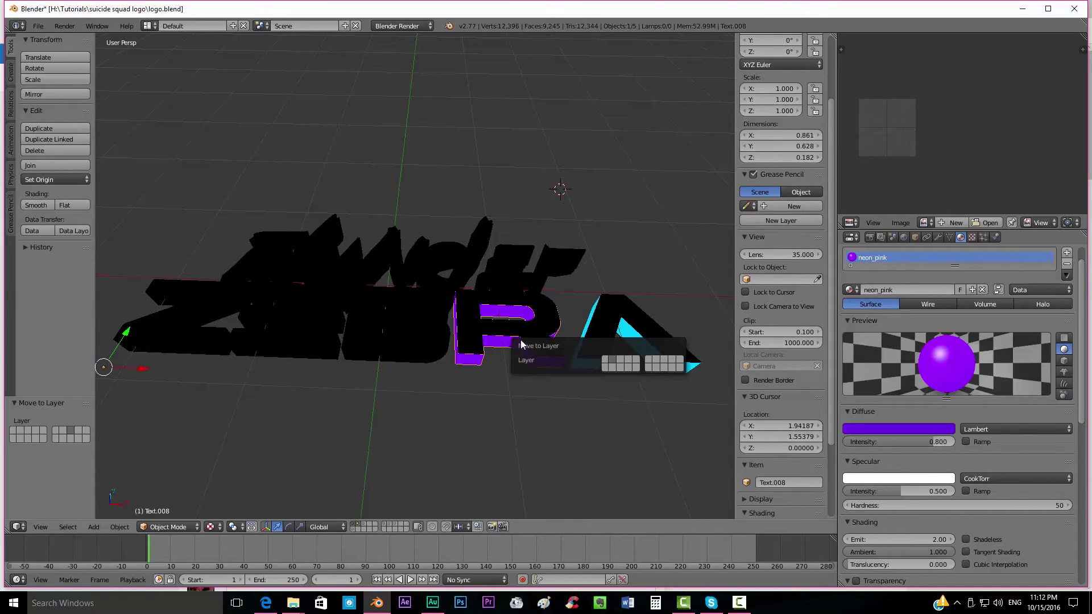
{"action": "left_click", "coordinate": [670, 365]}
{"action": "right_click", "coordinate": [655, 367]}
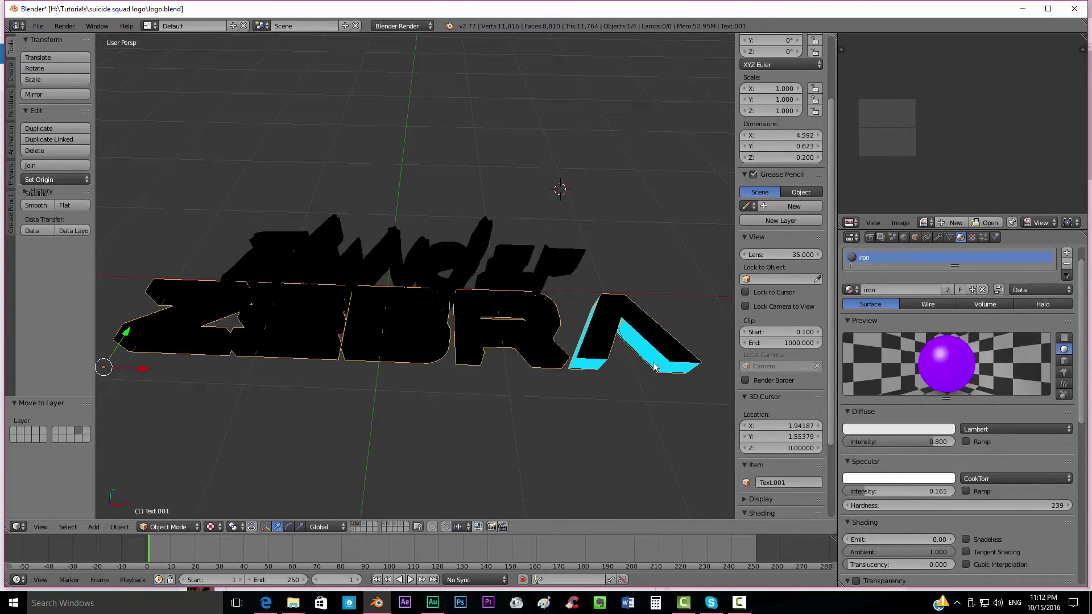
{"action": "right_click", "coordinate": [655, 367]}
{"action": "key", "text": "m"}
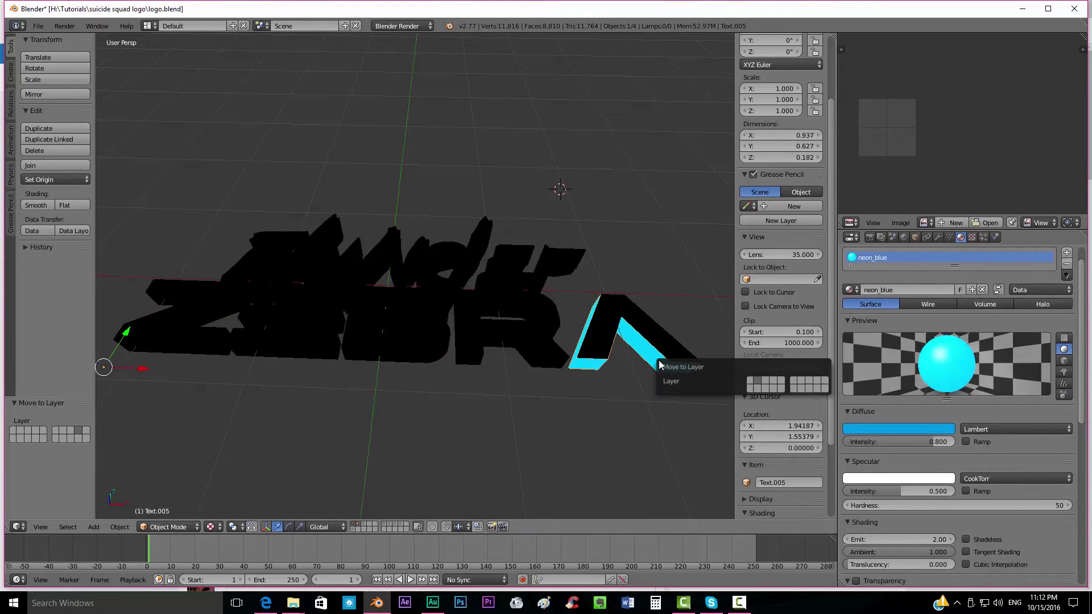
{"action": "left_click", "coordinate": [823, 385]}
Step: Show the neon shell layers 11 to 15 individually and together to check how the shells are distributed
{"action": "left_click", "coordinate": [389, 527]}
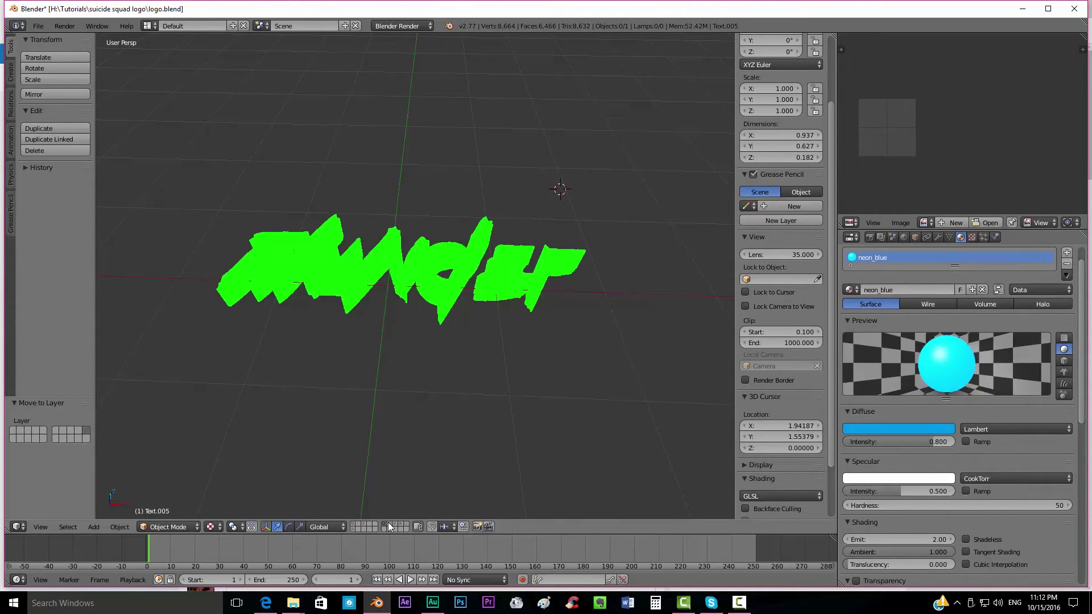
{"action": "left_click", "coordinate": [394, 526]}
{"action": "left_click", "coordinate": [400, 527]}
{"action": "left_click", "coordinate": [406, 527]}
{"action": "left_click", "coordinate": [390, 527]}
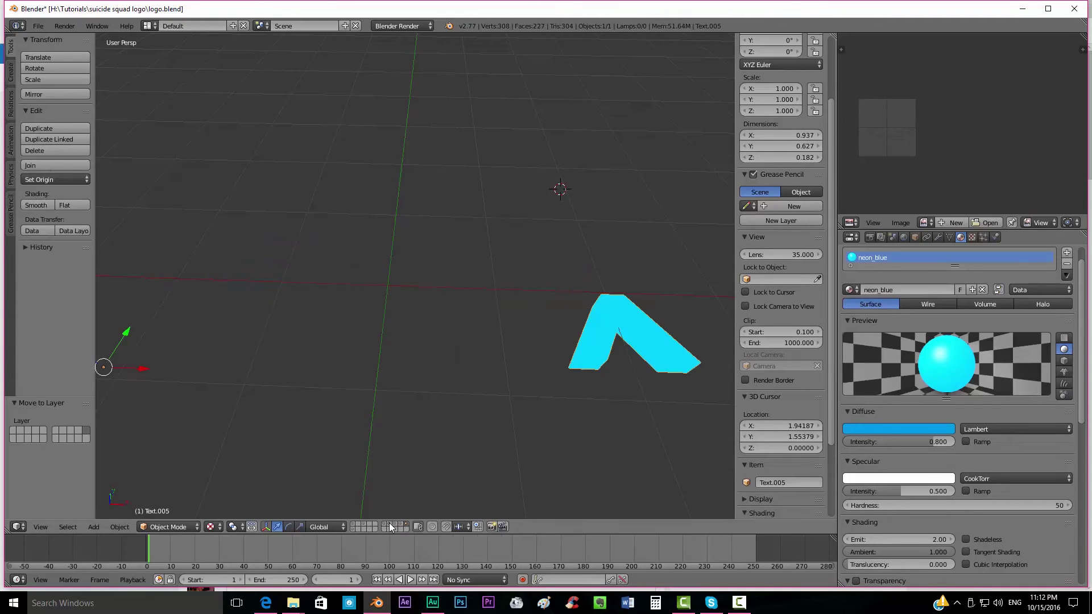
{"action": "left_click", "coordinate": [385, 525], "text": "shift"}
{"action": "left_click", "coordinate": [393, 527], "text": "shift"}
{"action": "left_click", "coordinate": [400, 527], "text": "shift"}
{"action": "left_click", "coordinate": [406, 527], "text": "shift"}
{"action": "middle_click_drag", "start_coordinate": [393, 364], "coordinate": [411, 339]}
Step: Display only the base logo, lamp and decal layers, and render the logo without its neon shells
{"action": "left_click", "coordinate": [353, 524]}
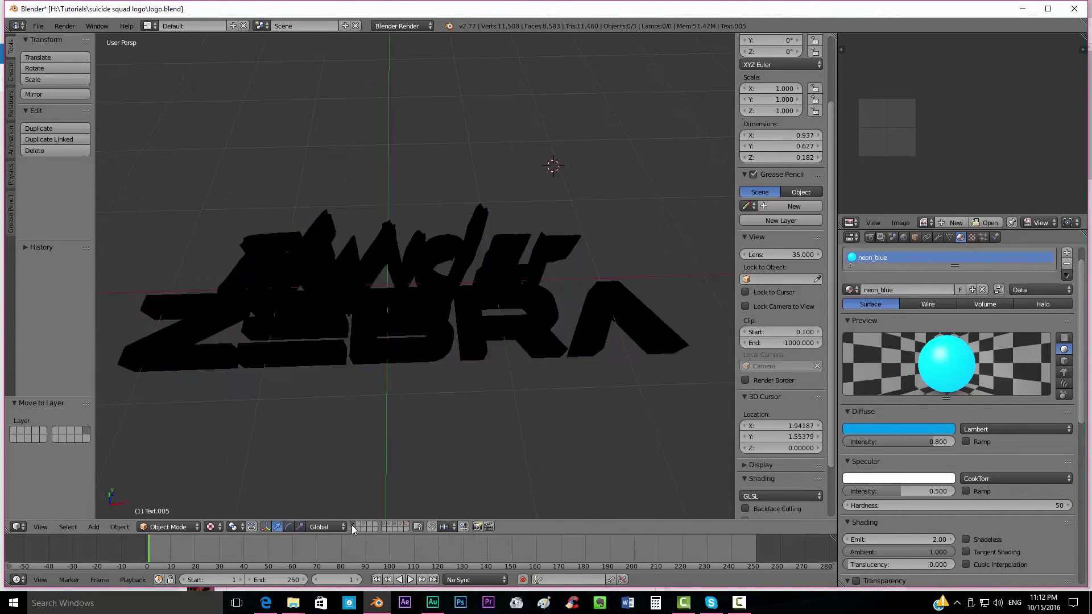
{"action": "middle_click_drag", "start_coordinate": [414, 414], "coordinate": [412, 387]}
{"action": "left_click", "coordinate": [354, 527], "text": "shift"}
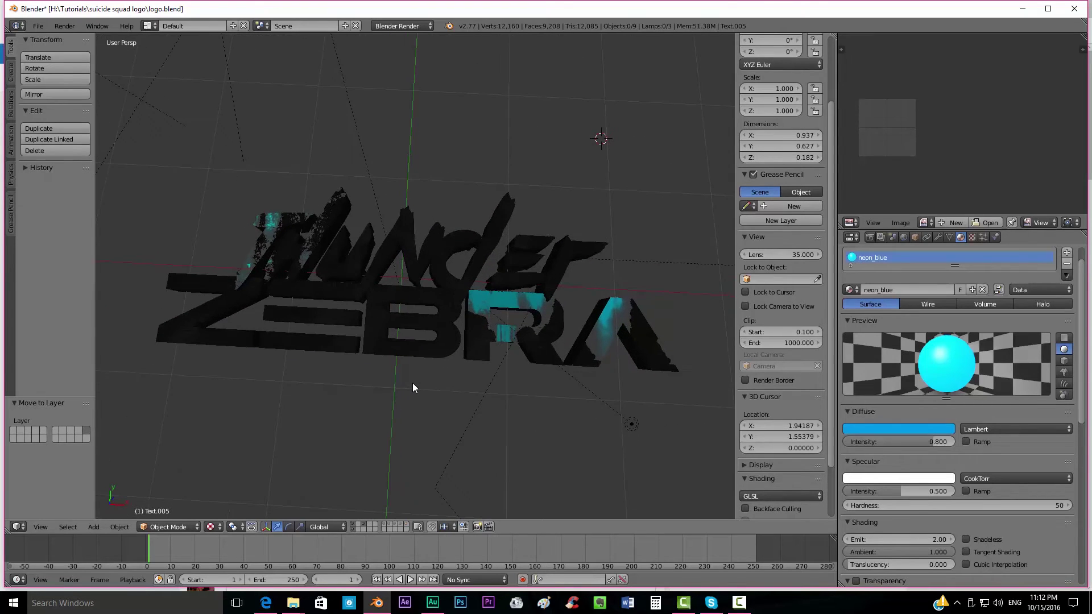
{"action": "key", "text": "F12"}
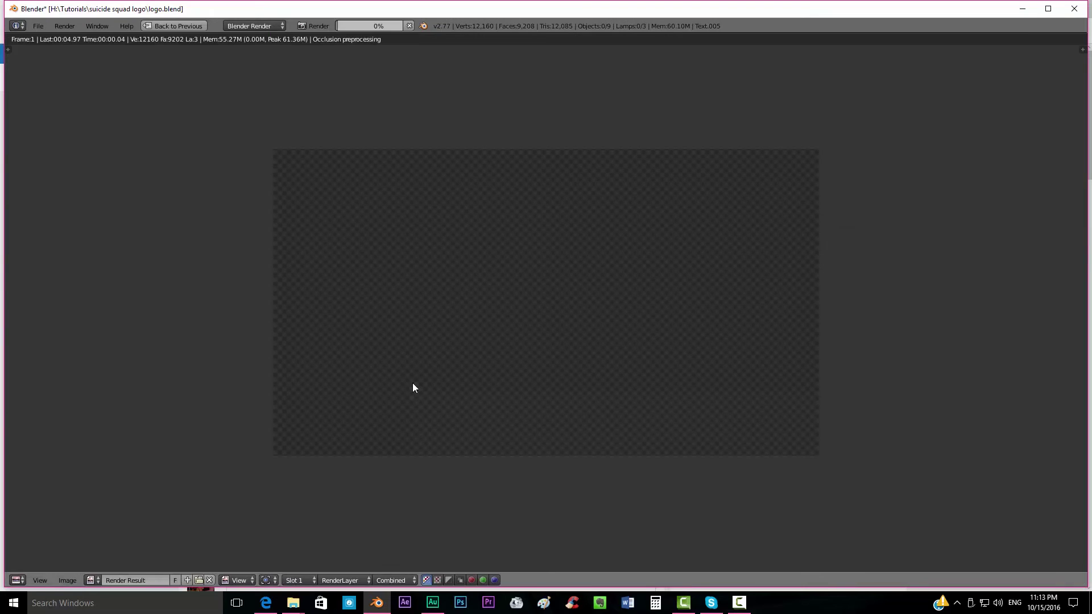
{"action": "key", "text": "Escape"}
{"action": "left_click", "coordinate": [353, 530], "text": "shift"}
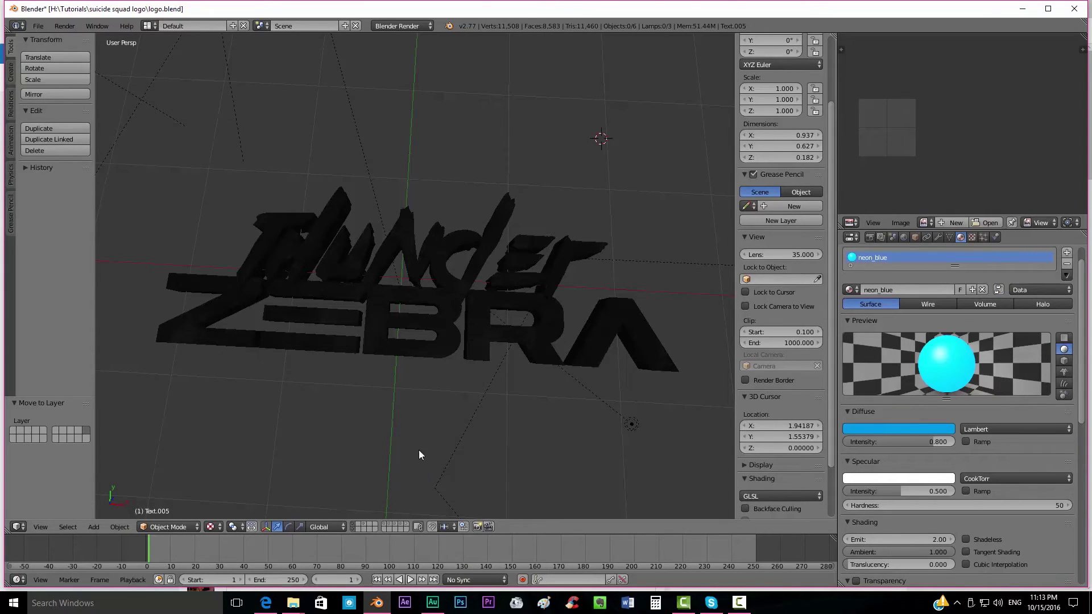
{"action": "left_click", "coordinate": [368, 526], "text": "shift"}
{"action": "key", "text": "F12"}
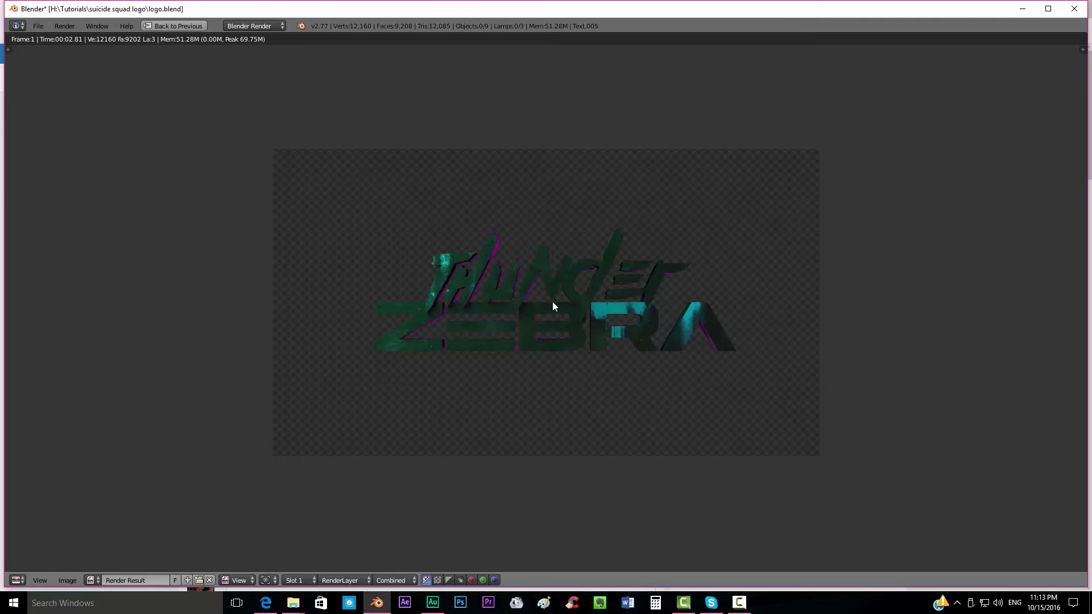
Step: Switch to File Explorer, create a folder named logo inside the suicide squad logo folder, and open it
{"action": "key", "text": "F3"}
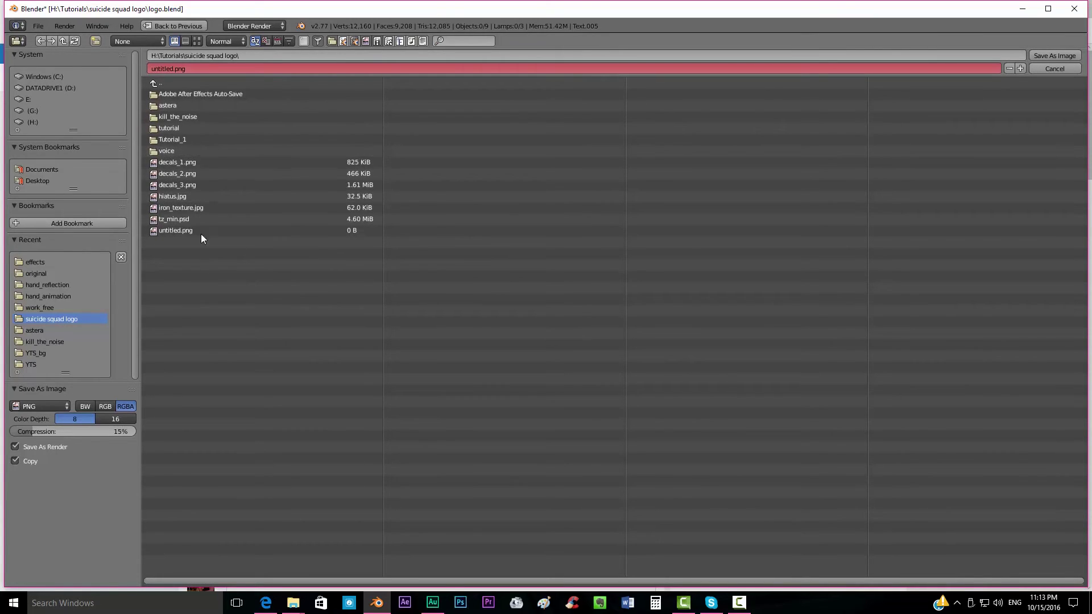
{"action": "mouse_move", "coordinate": [293, 601]}
{"action": "left_click", "coordinate": [253, 555]}
{"action": "right_click", "coordinate": [480, 230]}
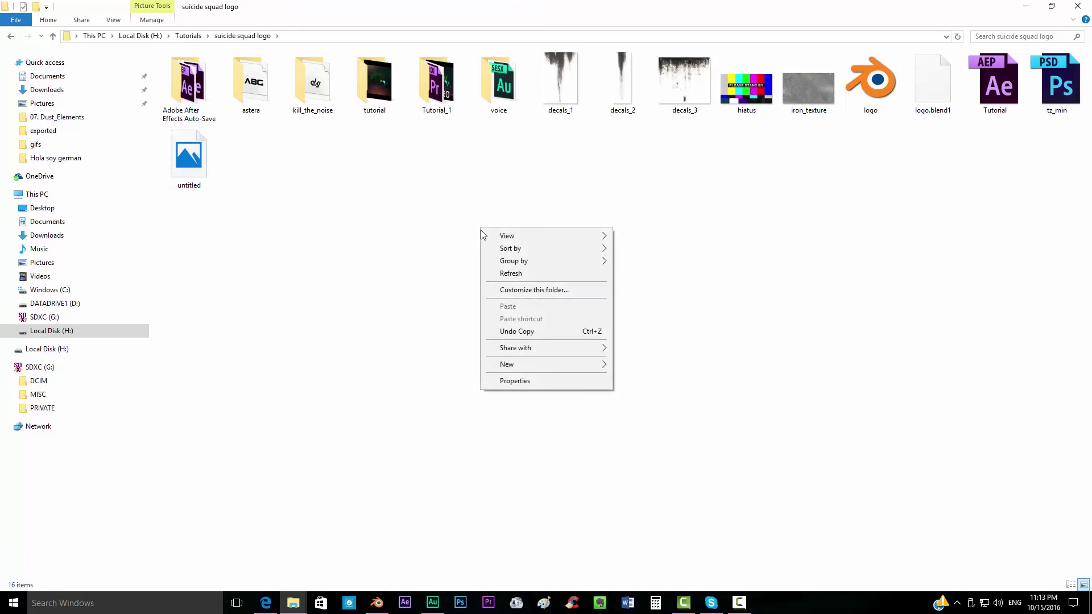
{"action": "mouse_move", "coordinate": [537, 364]}
{"action": "left_click", "coordinate": [662, 365]}
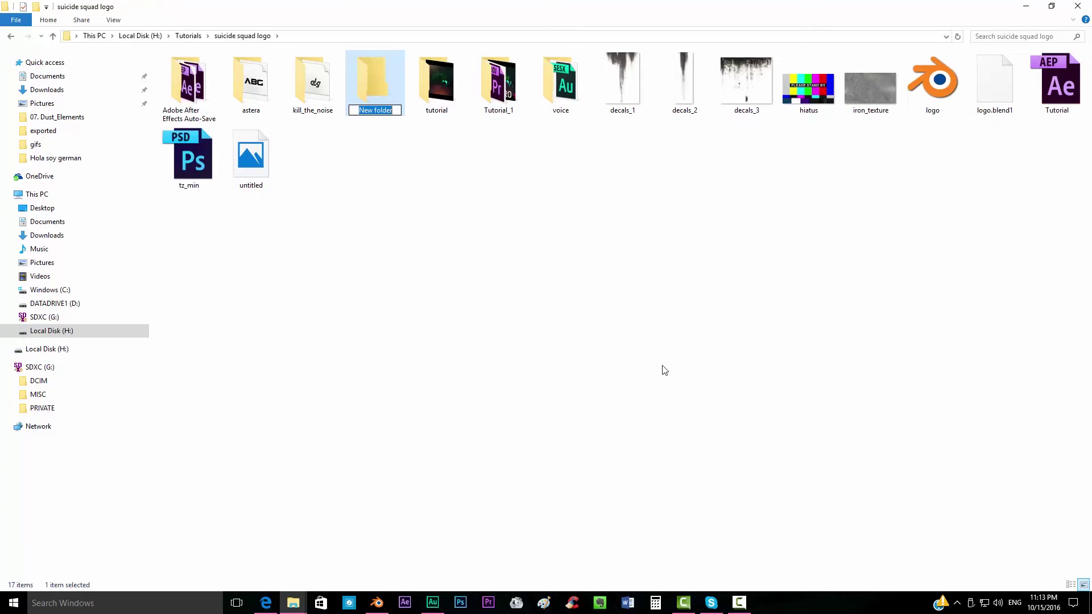
{"action": "type", "text": "logo"}
{"action": "key", "text": "Return"}
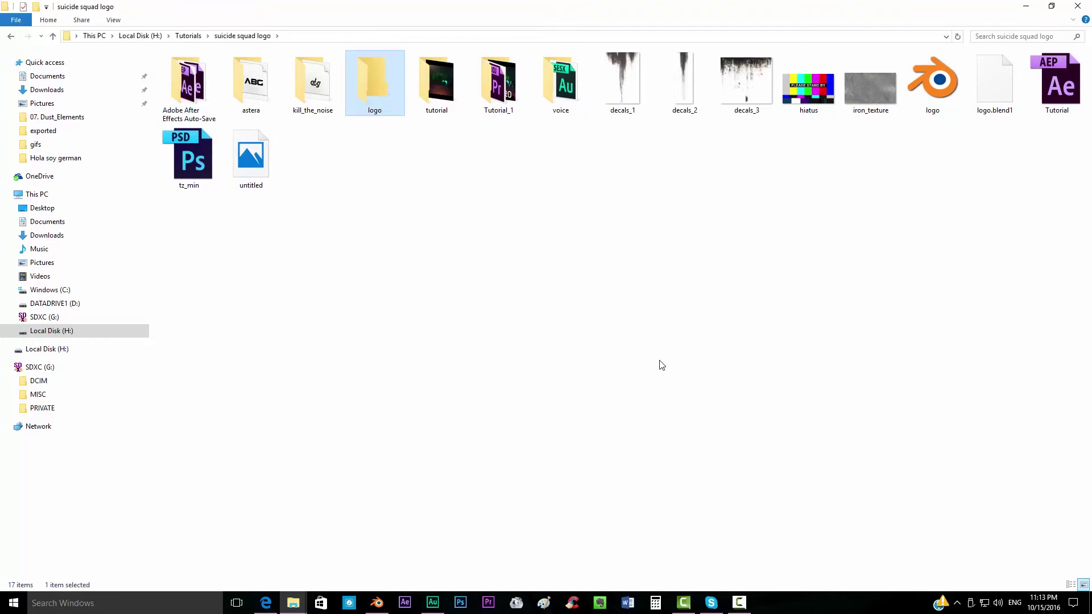
{"action": "double_click", "coordinate": [366, 80]}
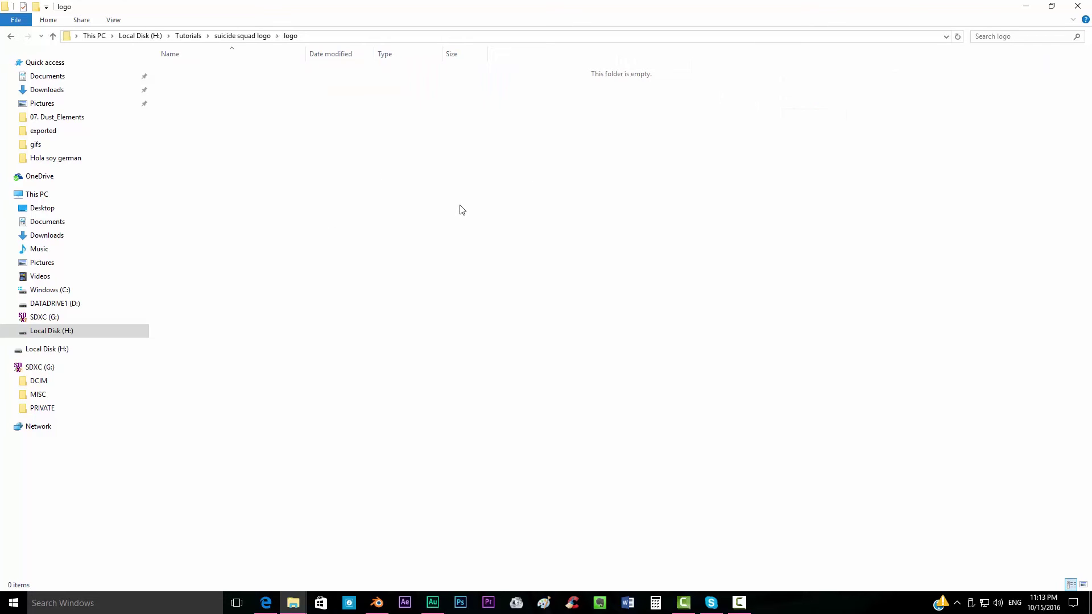
Step: Return to Blender, save the render as logo_base in the new logo folder, and close the render view
{"action": "key", "text": "alt+Tab"}
{"action": "key", "text": "alt+Tab"}
{"action": "key", "text": "alt+Tab"}
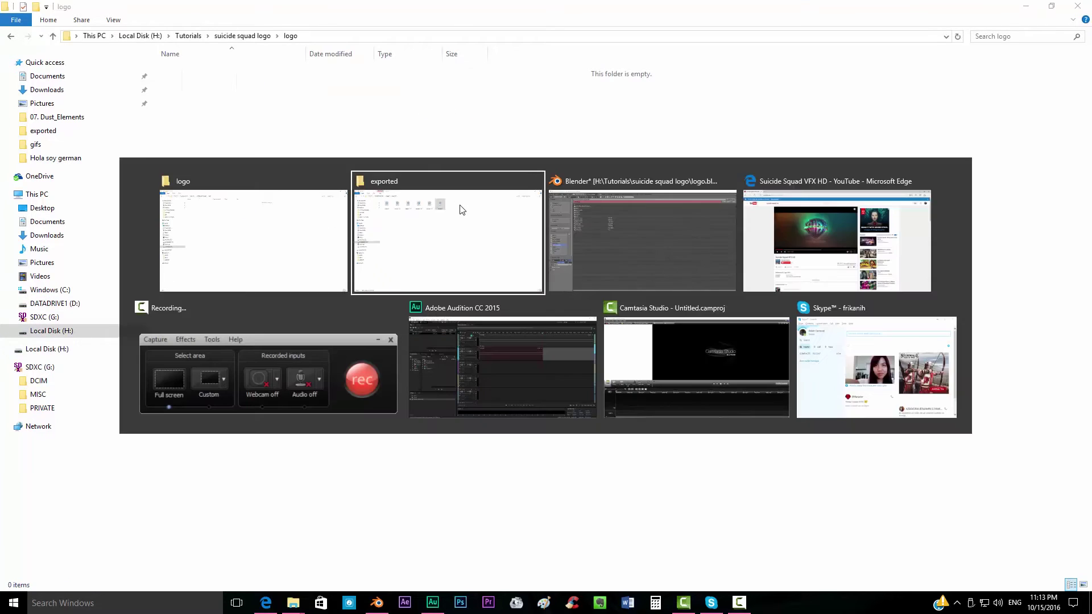
{"action": "left_click", "coordinate": [179, 88]}
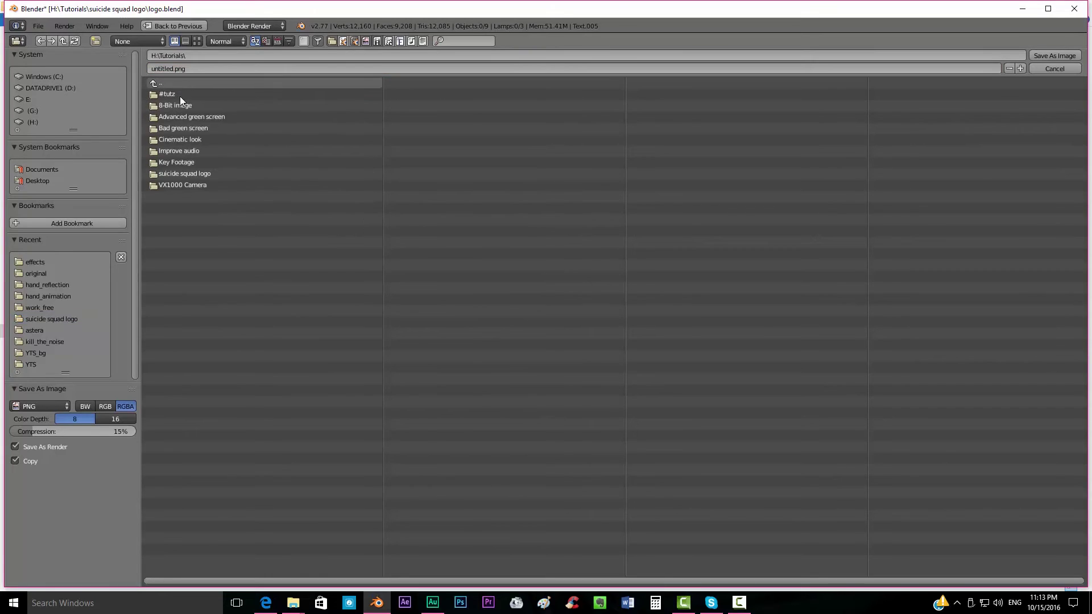
{"action": "left_click", "coordinate": [185, 173]}
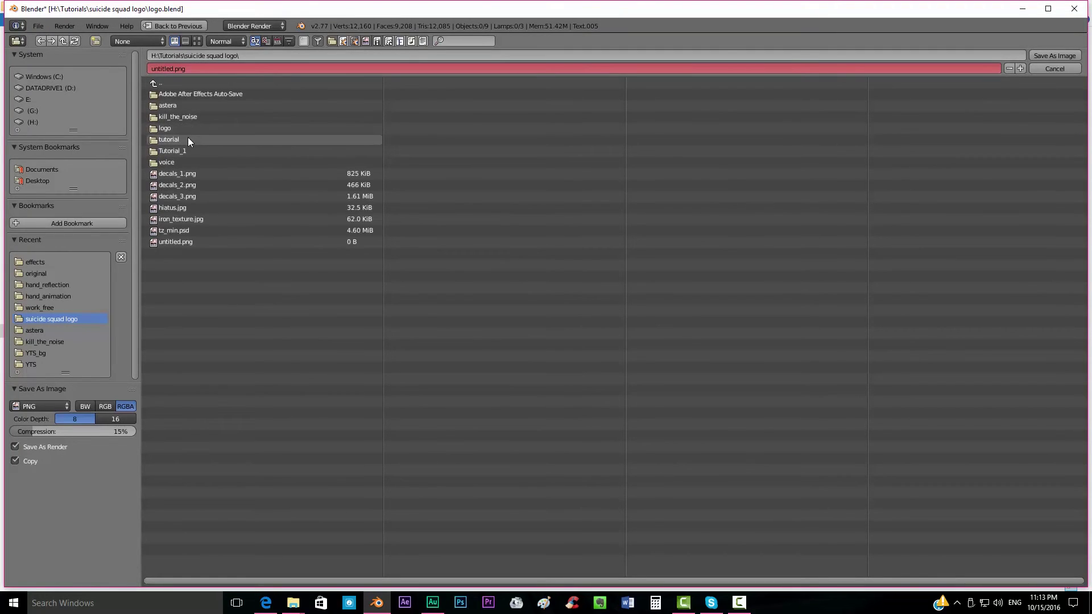
{"action": "left_click", "coordinate": [187, 138]}
{"action": "left_click", "coordinate": [176, 84]}
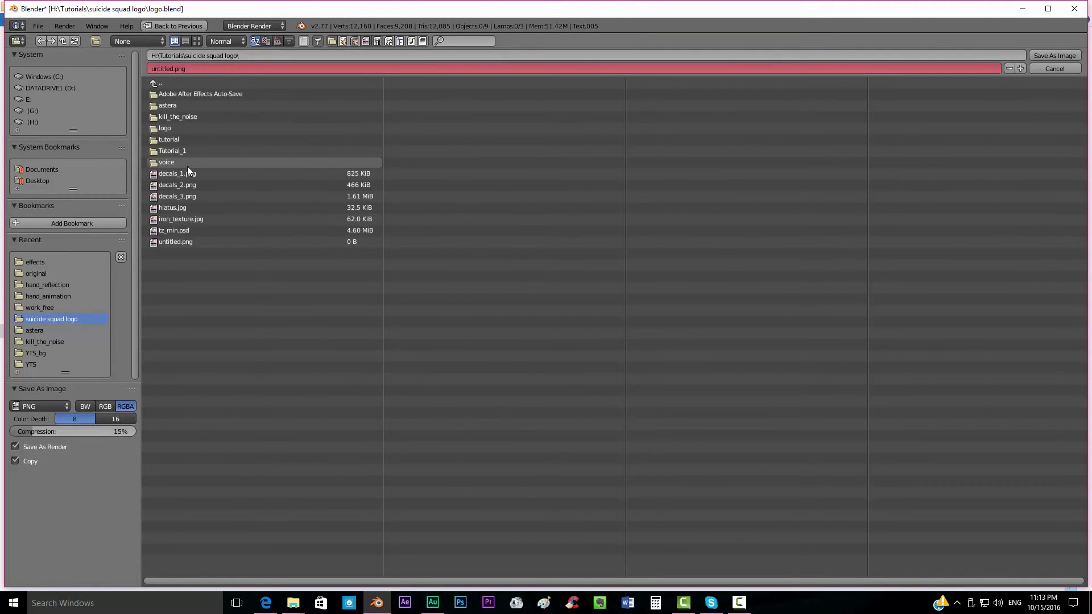
{"action": "left_click", "coordinate": [173, 127]}
{"action": "left_click", "coordinate": [199, 68]}
{"action": "type", "text": "logo_base"}
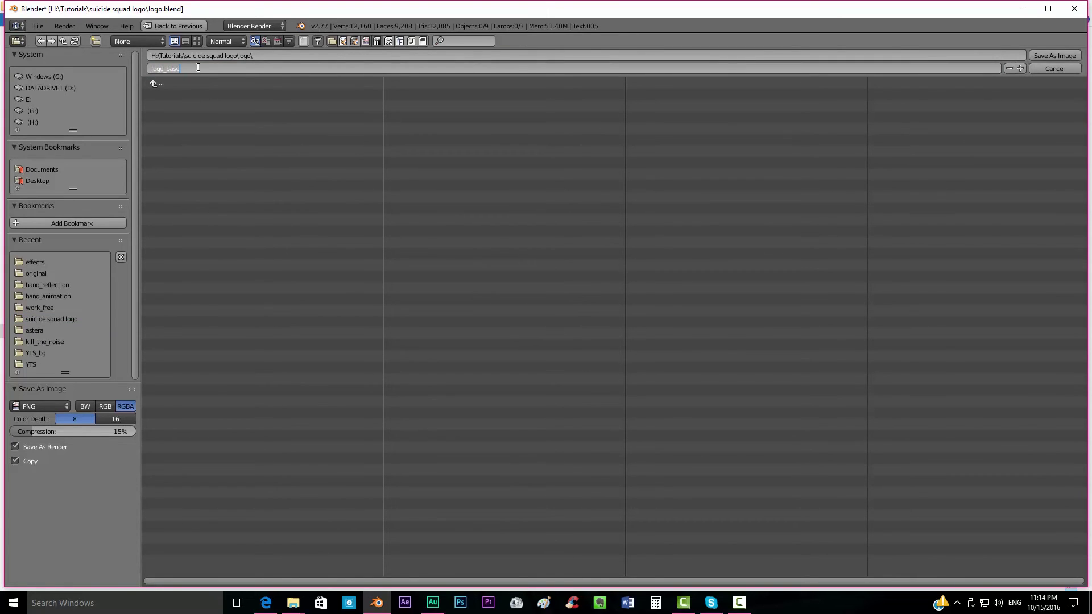
{"action": "key", "text": "Return"}
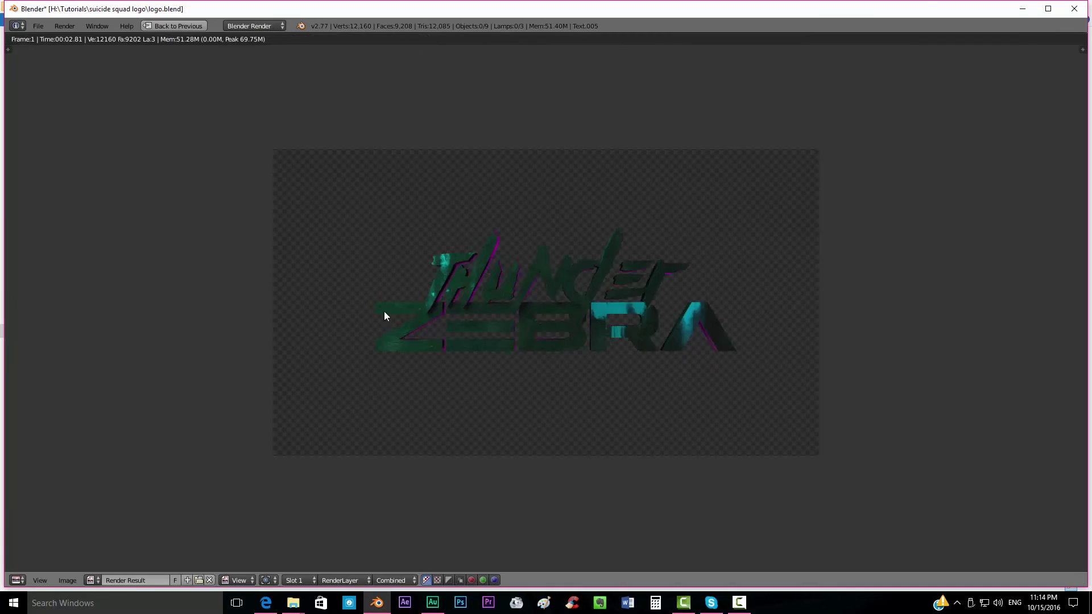
{"action": "key", "text": "Escape"}
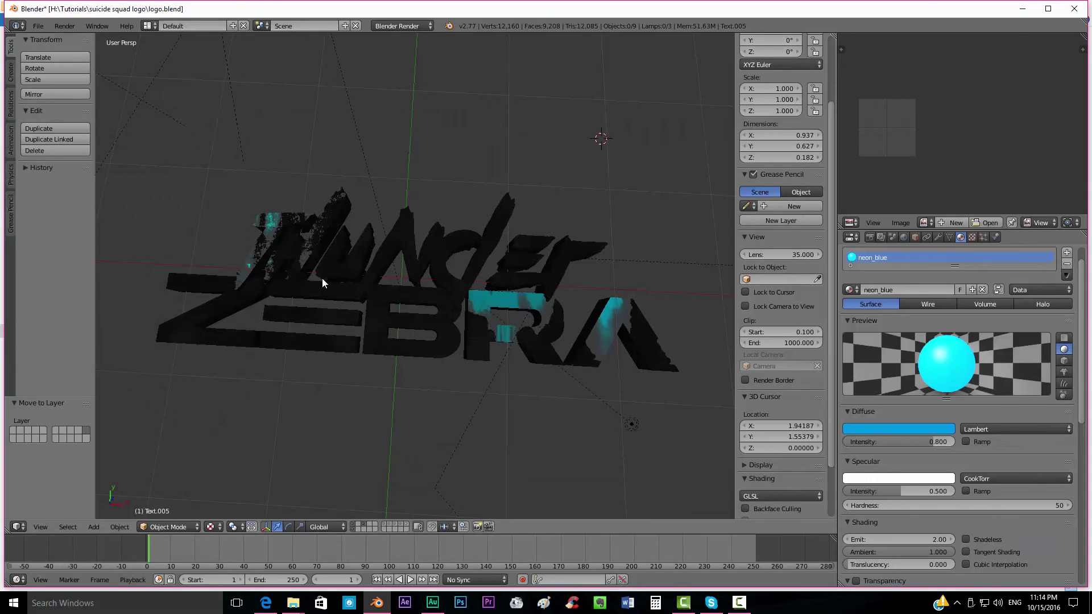
Step: Raise the render resolution scale to 100% and set it back to 50%
{"action": "left_click", "coordinate": [871, 237]}
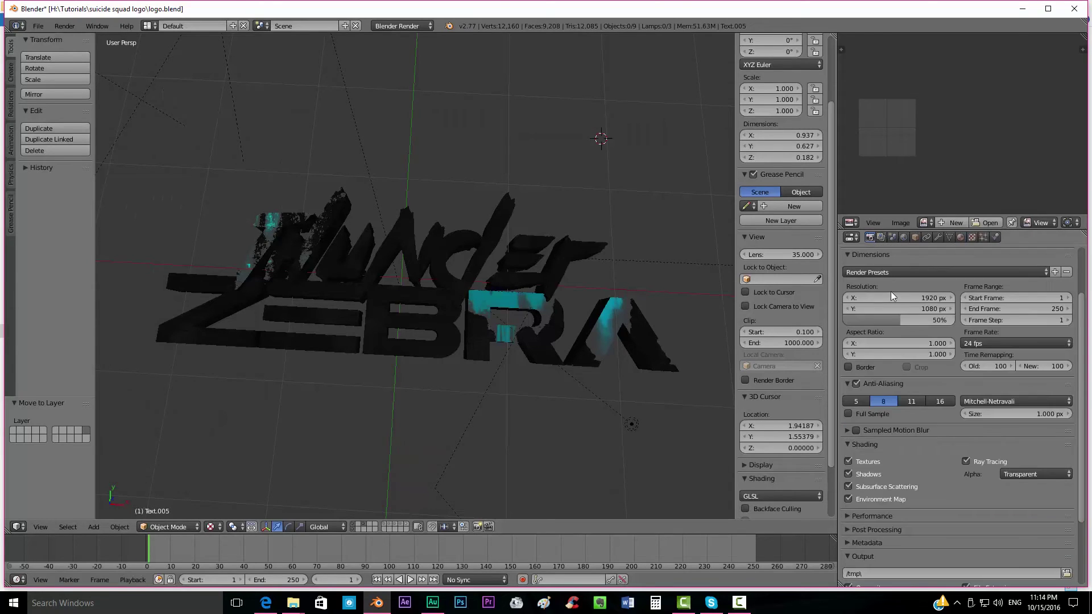
{"action": "left_click_drag", "start_coordinate": [897, 321], "coordinate": [953, 321]}
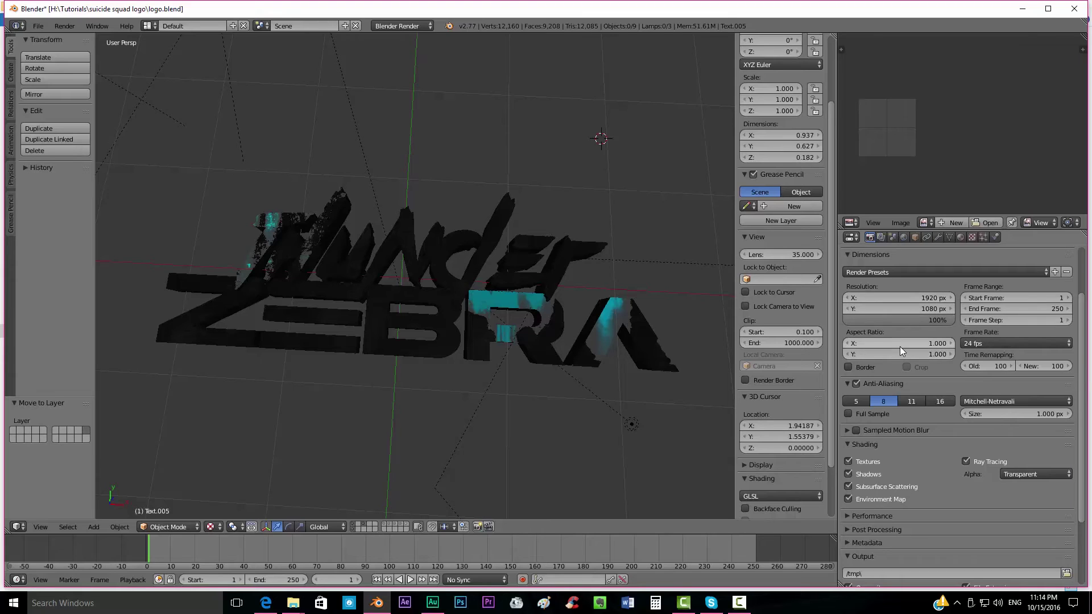
{"action": "left_click", "coordinate": [908, 321]}
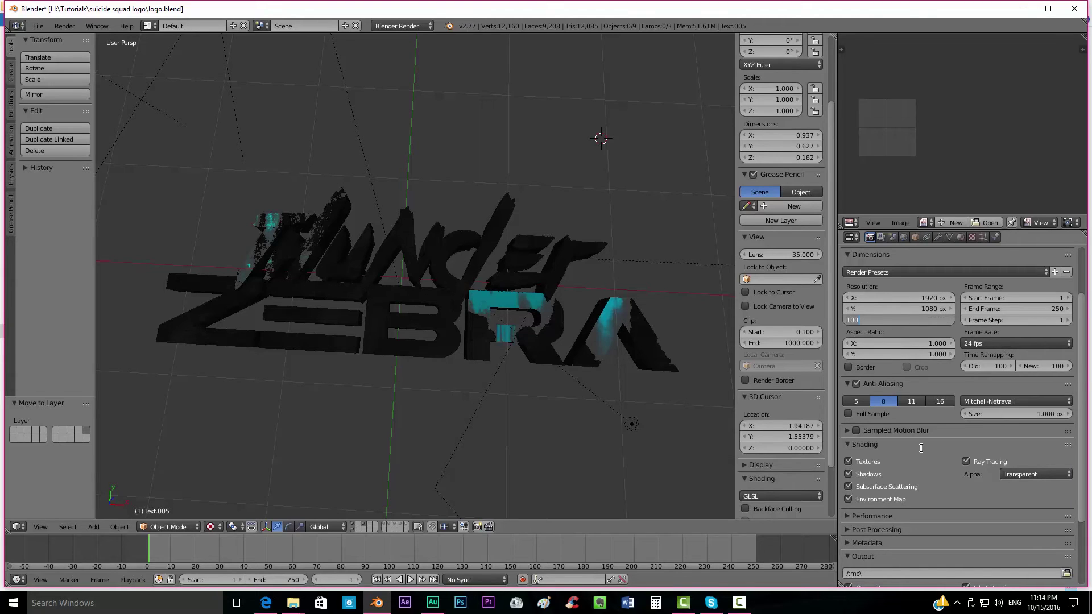
{"action": "type", "text": "50"}
{"action": "key", "text": "Return"}
Step: Render the base logo again and check the saved image in the logo folder without saving a new one
{"action": "key", "text": "F12"}
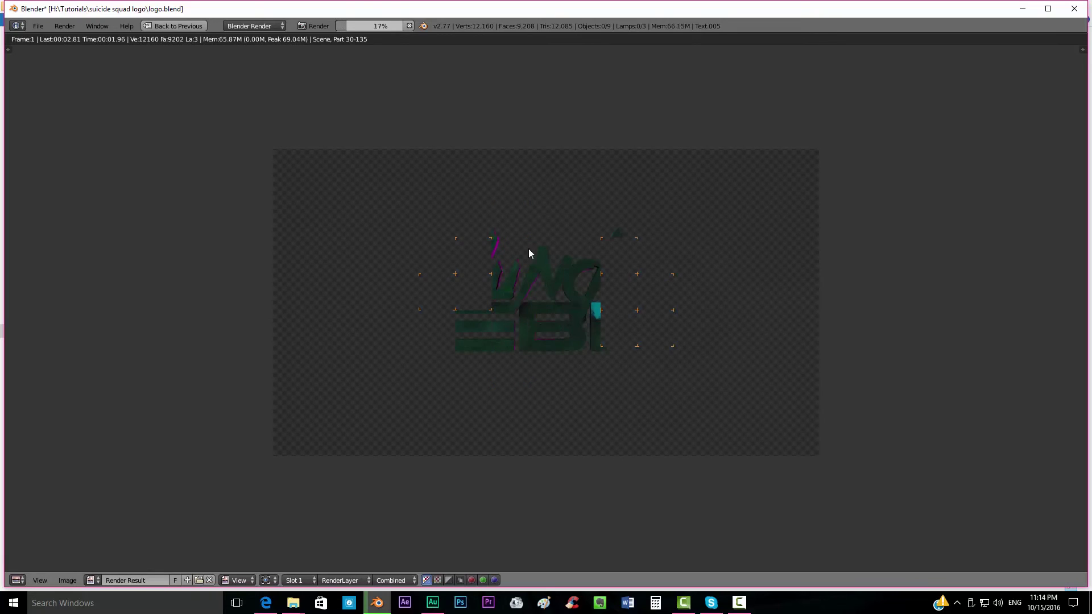
{"action": "key", "text": "F3"}
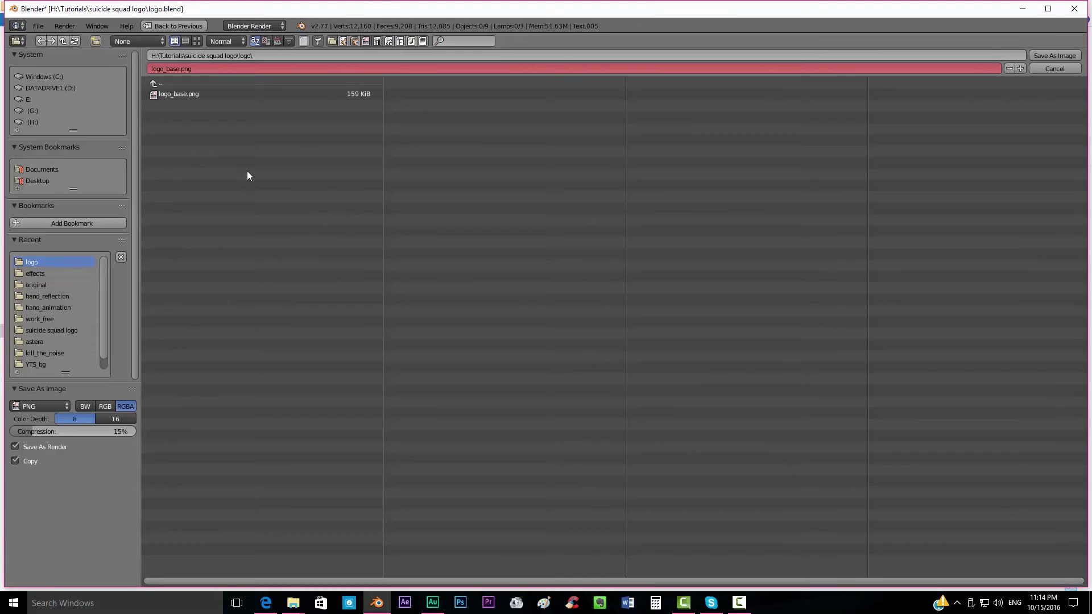
{"action": "key", "text": "Escape"}
{"action": "key", "text": "Escape"}
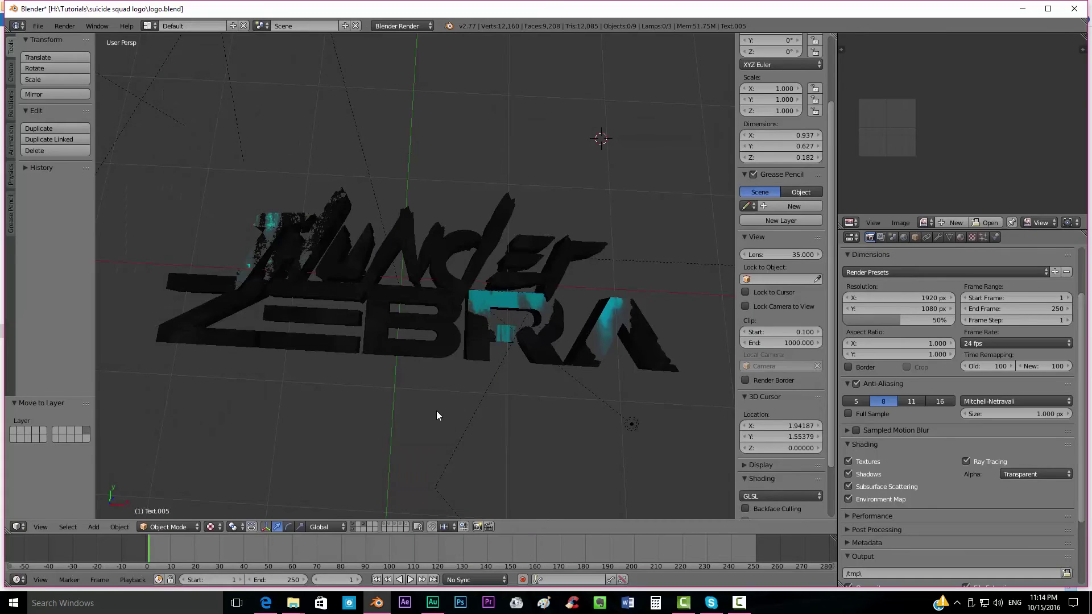
Step: Show the layer with the black Thunder Zebra lettering together with the layer holding the green Thunder neon shell
{"action": "middle_click_drag", "start_coordinate": [436, 411], "coordinate": [390, 461]}
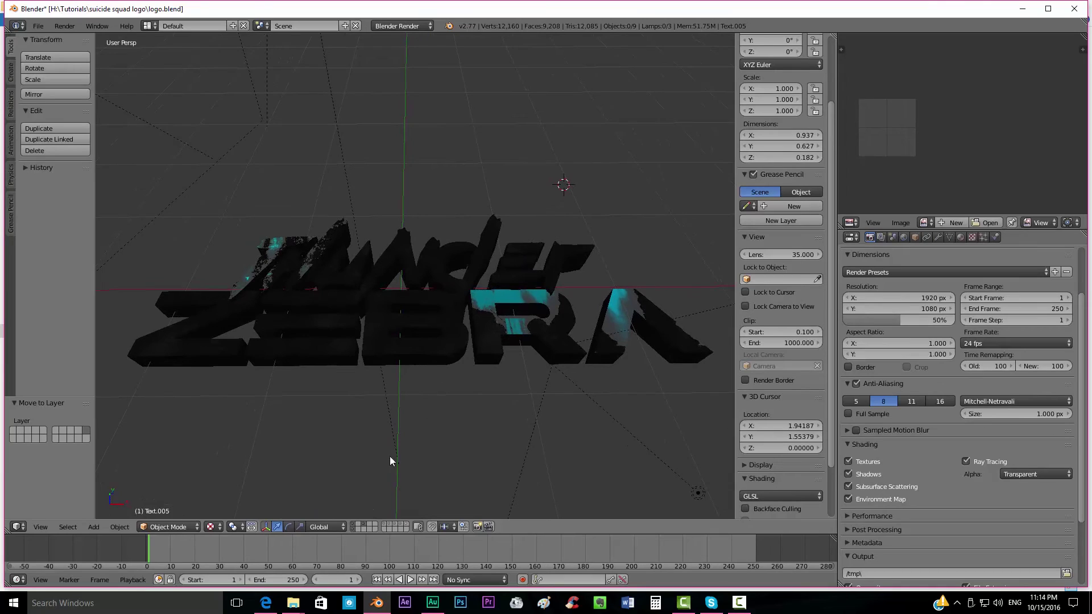
{"action": "left_click", "coordinate": [355, 524]}
{"action": "left_click", "coordinate": [394, 299]}
{"action": "left_click", "coordinate": [404, 282]}
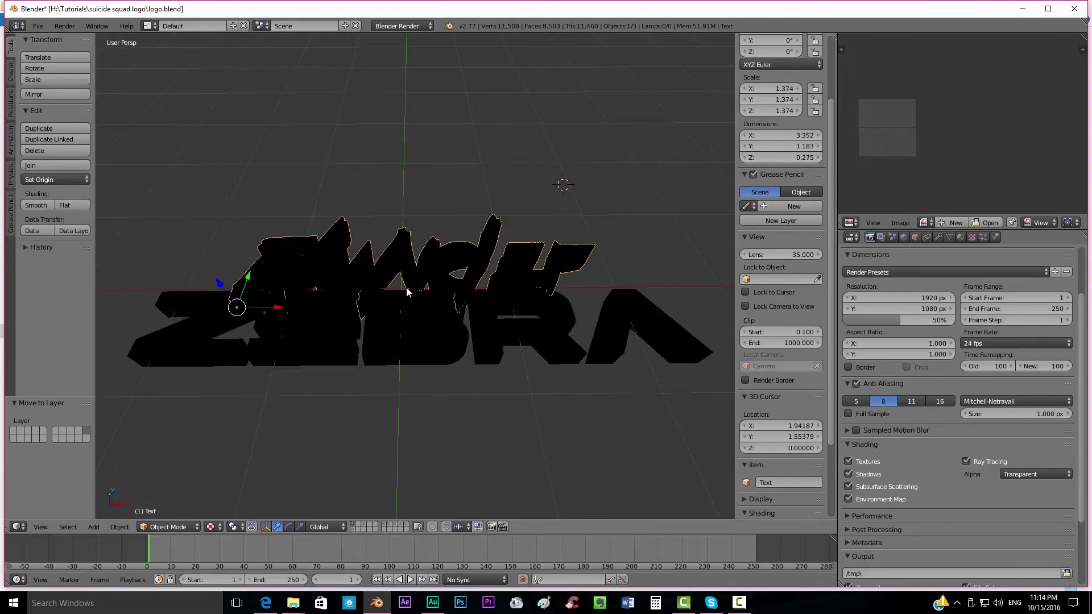
{"action": "left_click", "coordinate": [414, 343]}
{"action": "left_click", "coordinate": [413, 275]}
{"action": "left_click", "coordinate": [363, 525]}
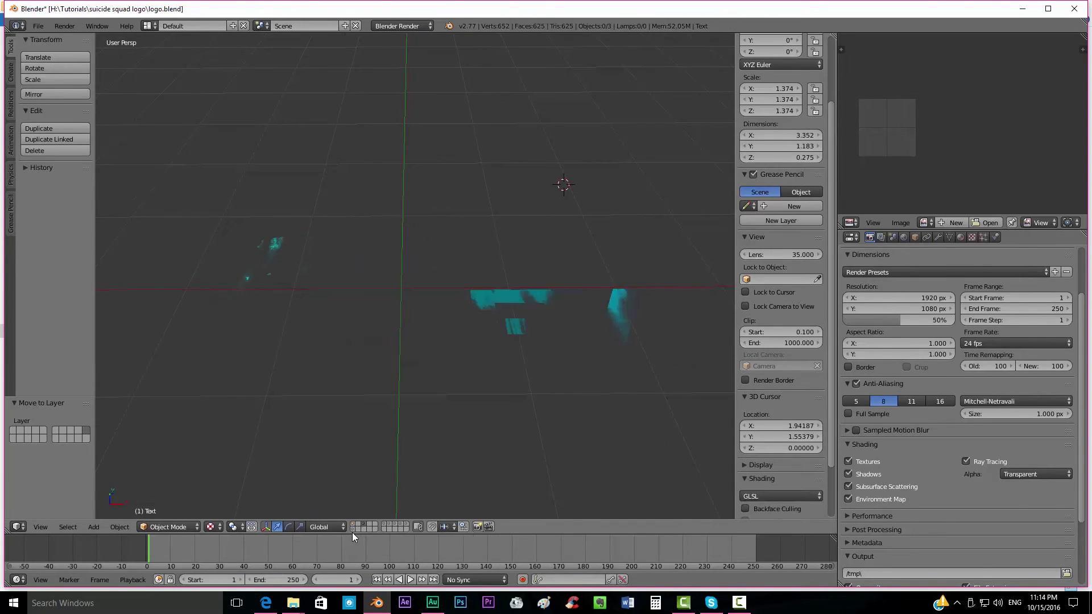
{"action": "left_click", "coordinate": [352, 529]}
{"action": "left_click", "coordinate": [353, 527]}
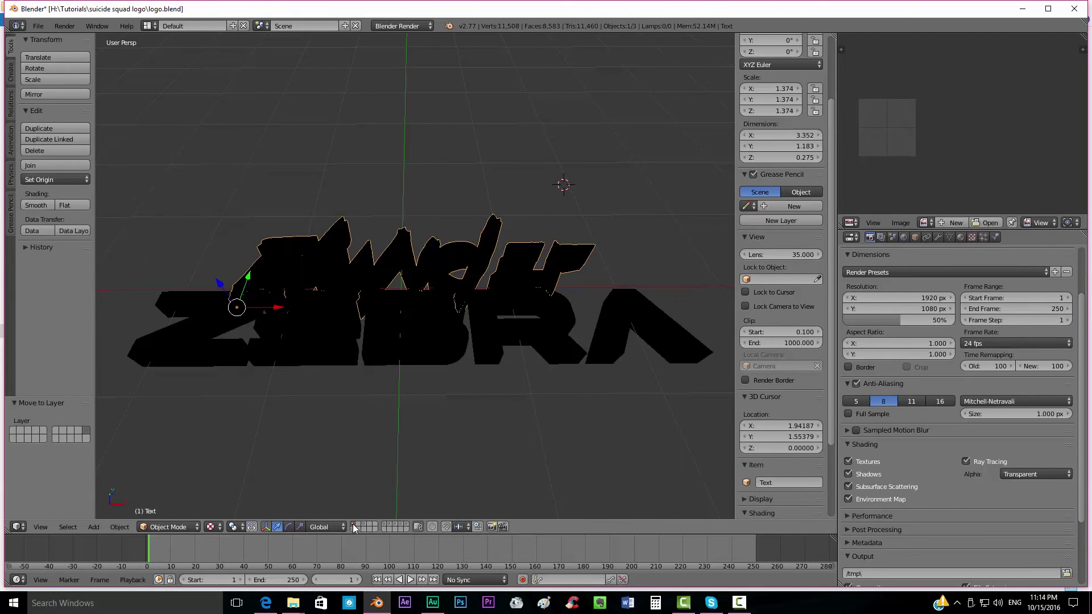
{"action": "left_click", "coordinate": [384, 528], "text": "shift"}
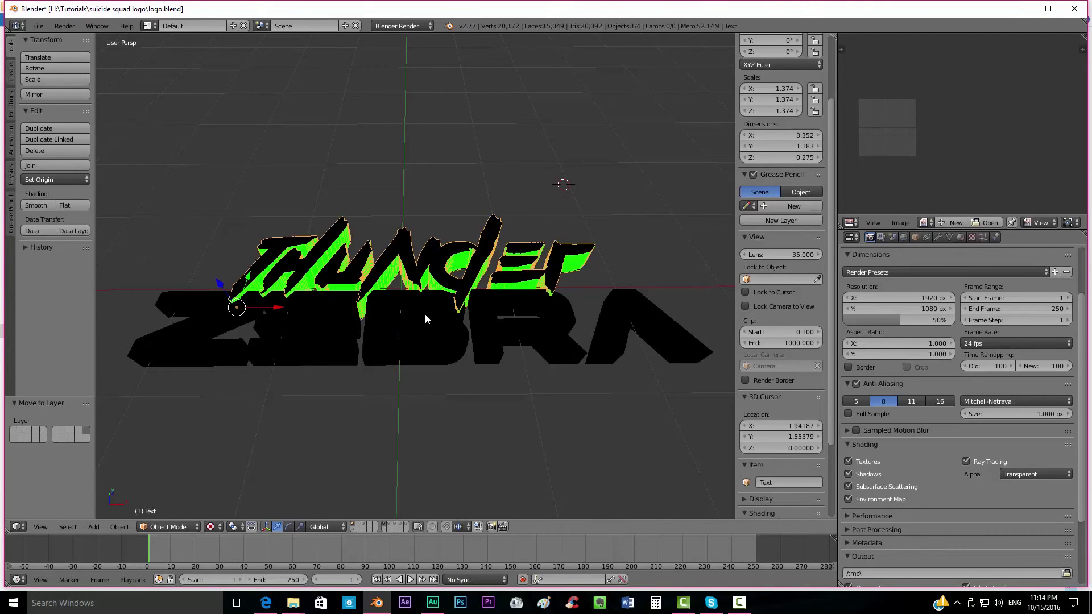
{"action": "middle_click_drag", "start_coordinate": [425, 312], "coordinate": [421, 371]}
Step: Render the logo with the green Thunder shell, save it as neon_thunder.png in the logo folder, and close the render view
{"action": "key", "text": "F12"}
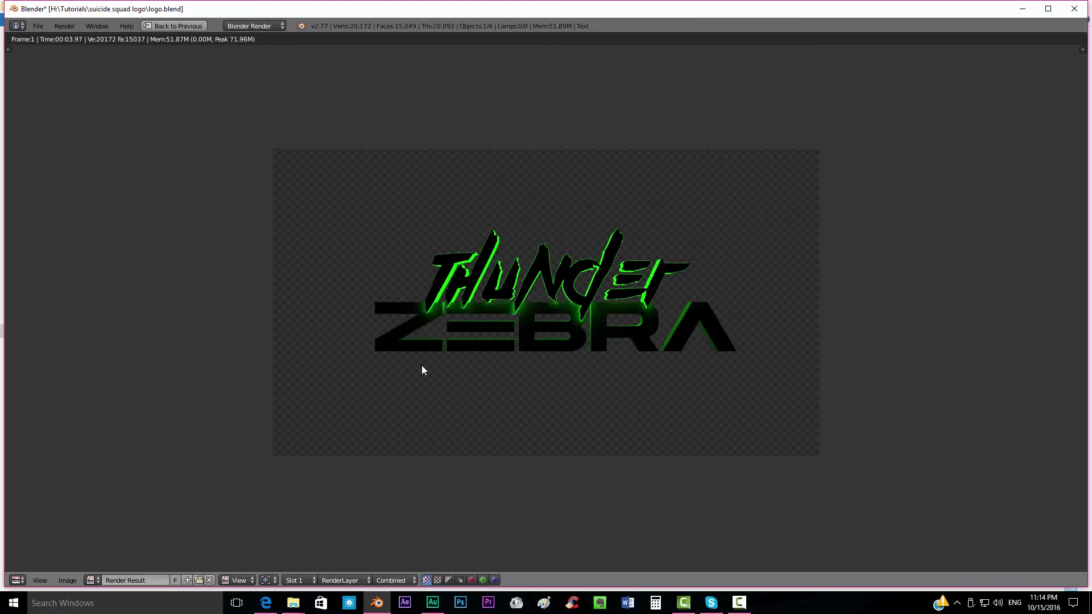
{"action": "key", "text": "F3"}
{"action": "left_click", "coordinate": [243, 69]}
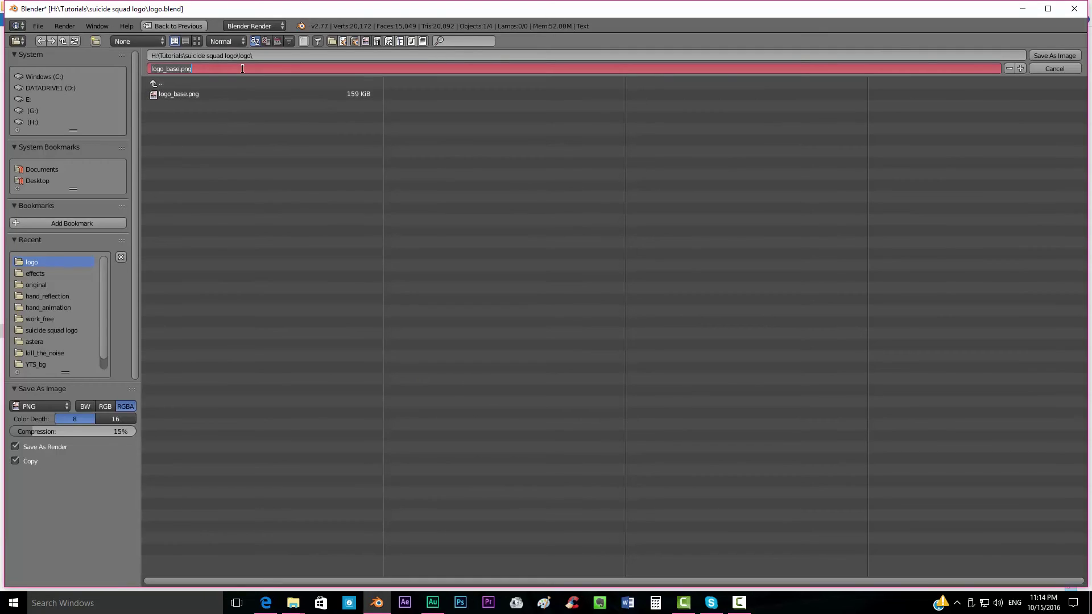
{"action": "type", "text": "logo_thunder"}
{"action": "key", "text": "ctrl+a"}
{"action": "key", "text": "BackSpace"}
{"action": "type", "text": "n"}
{"action": "key", "text": "Return"}
{"action": "key", "text": "Escape"}
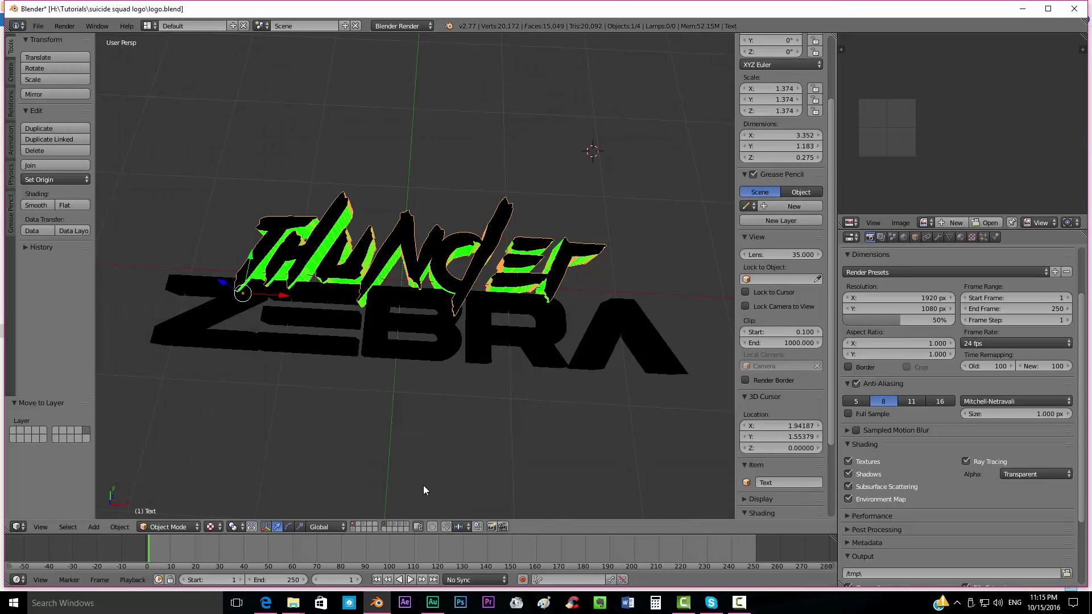
Step: Replace the green shell's layer with the red-pink Z shell's layer, render, and save the image as neon_z.png in the logo folder
{"action": "left_click", "coordinate": [385, 526]}
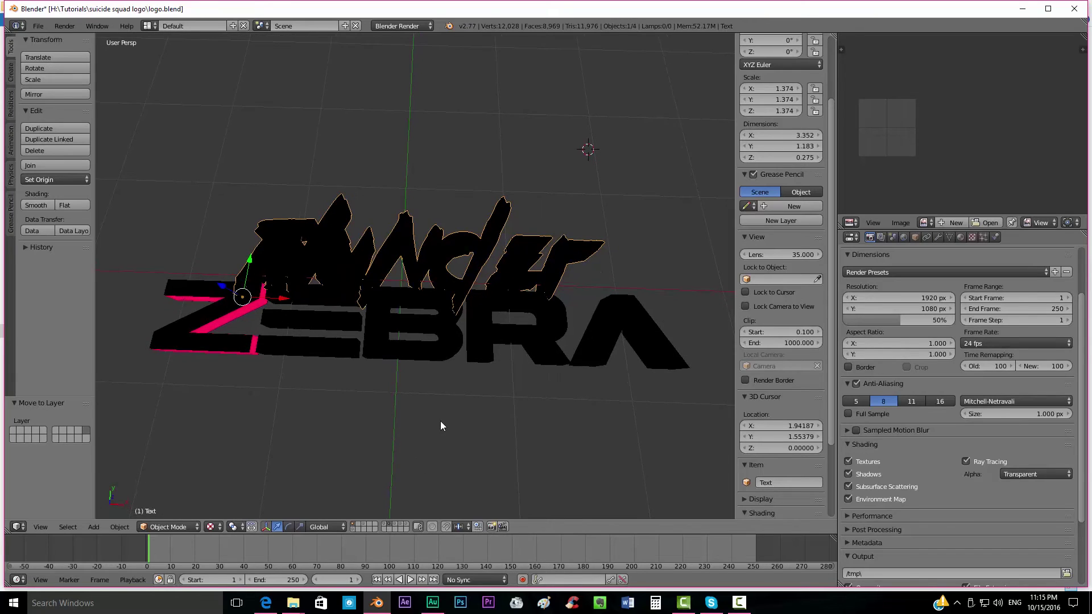
{"action": "key", "text": "F12"}
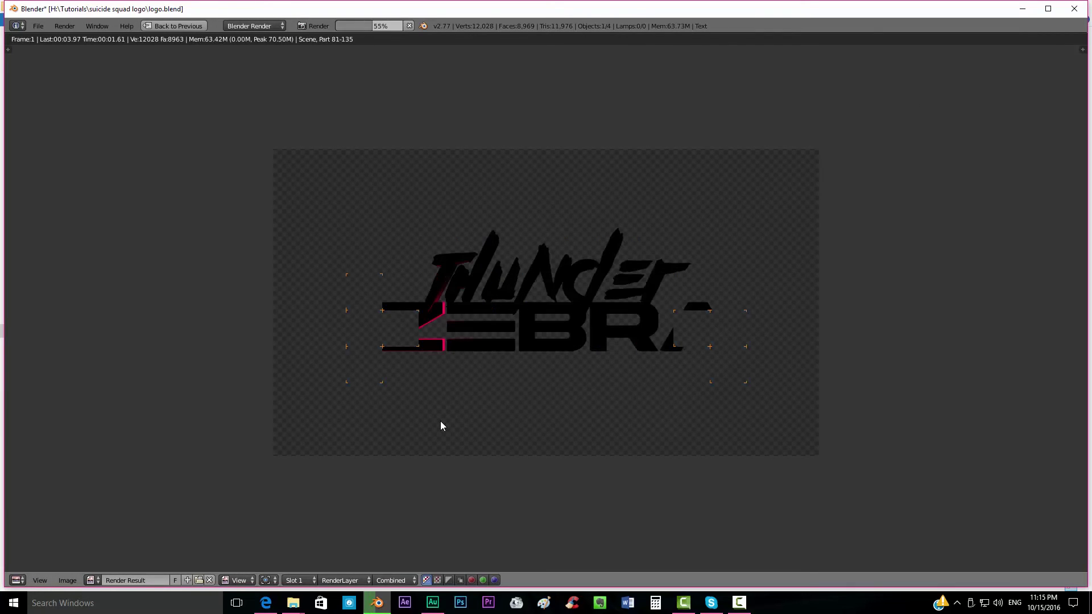
{"action": "key", "text": "F3"}
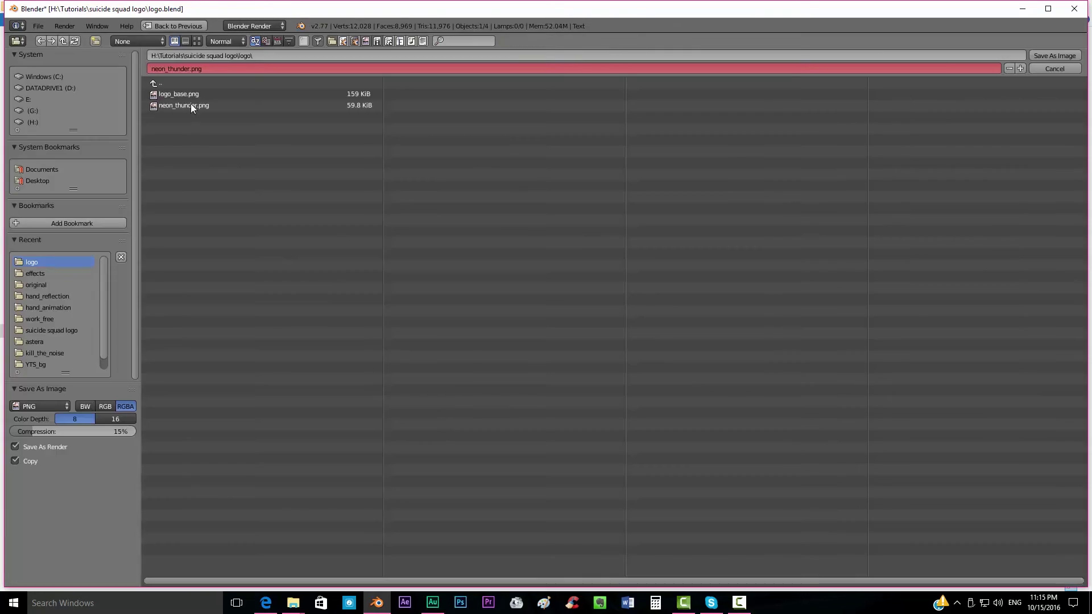
{"action": "left_click", "coordinate": [203, 68]}
{"action": "left_click", "coordinate": [170, 64]}
{"action": "key", "text": "Return"}
{"action": "key", "text": "Return"}
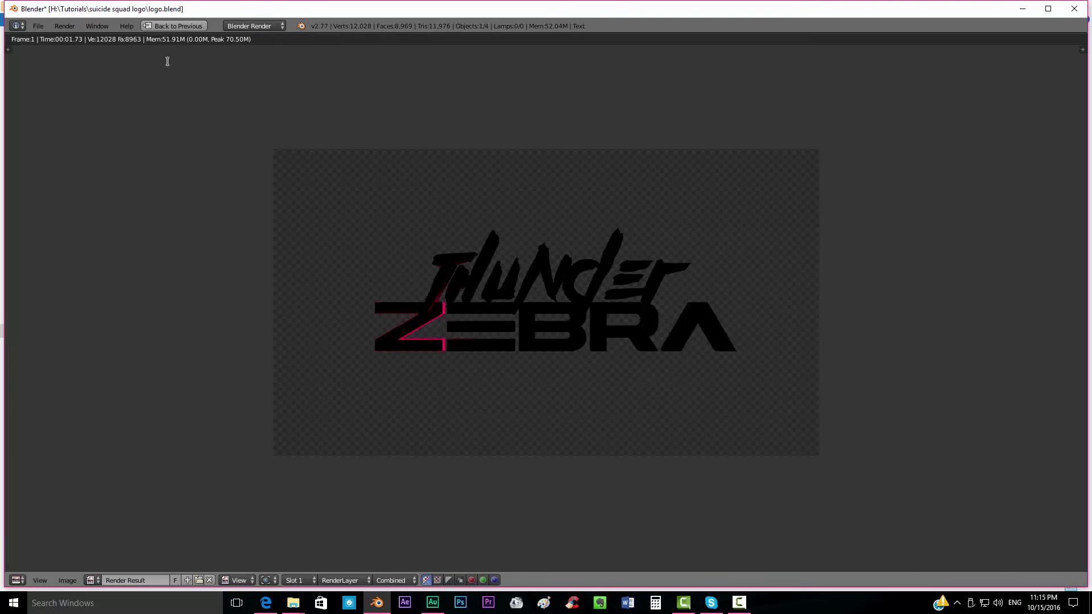
{"action": "key", "text": "Escape"}
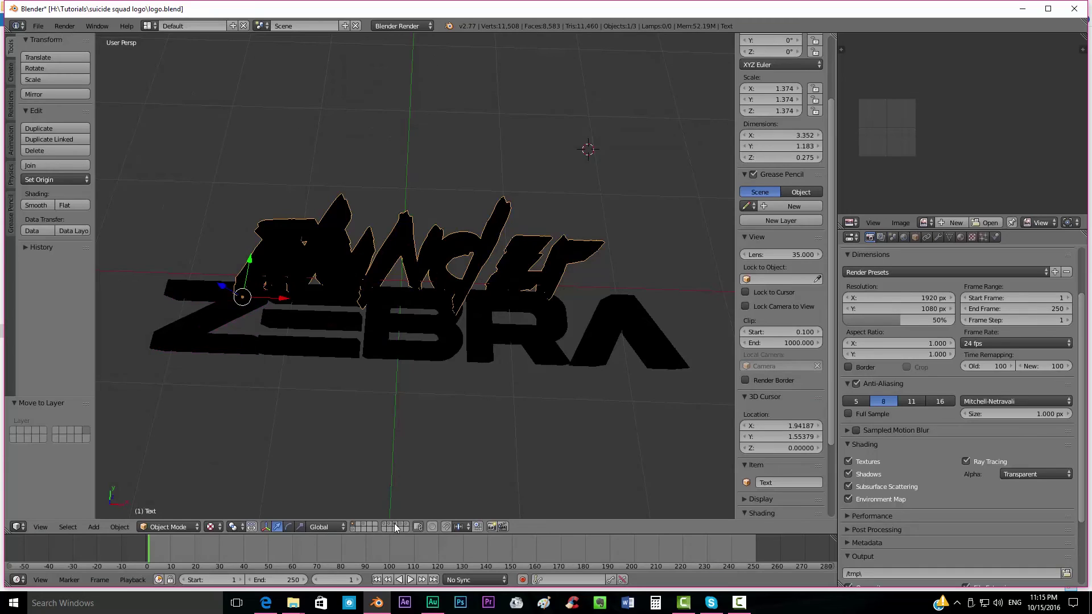
Step: Show the magenta EB shell's layer instead of the Z shell's, render, and save the image as neon_eb.png
{"action": "key", "text": "F12"}
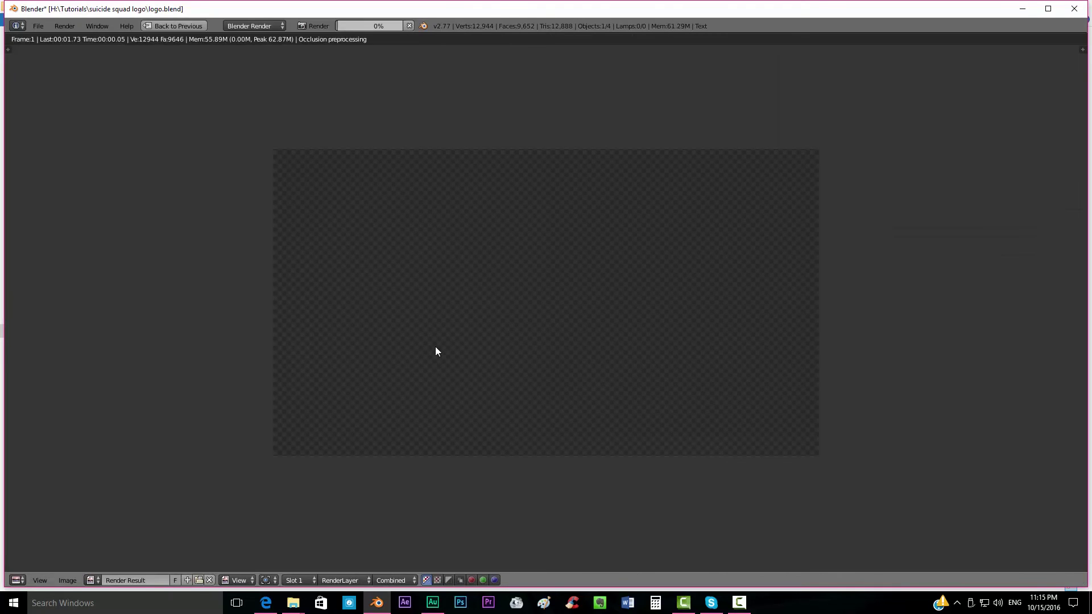
{"action": "key", "text": "F3"}
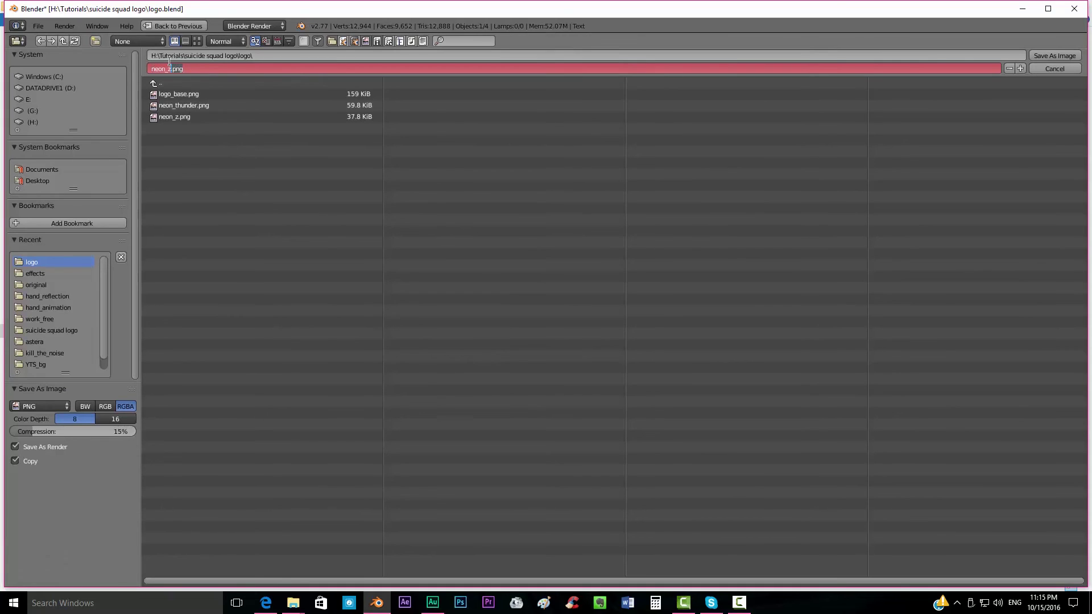
{"action": "key", "text": "Return"}
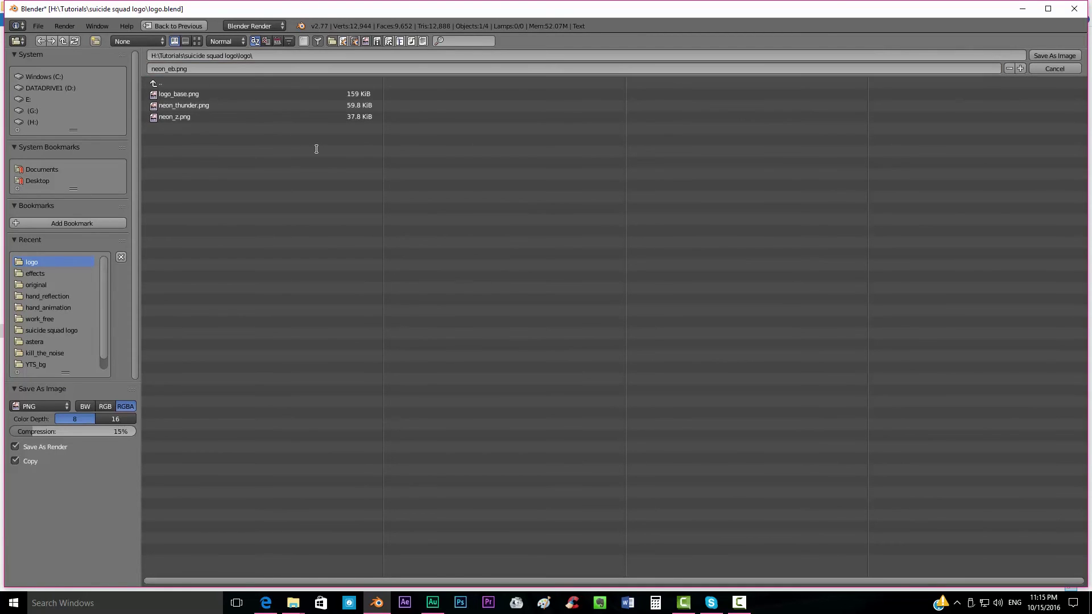
{"action": "key", "text": "Escape"}
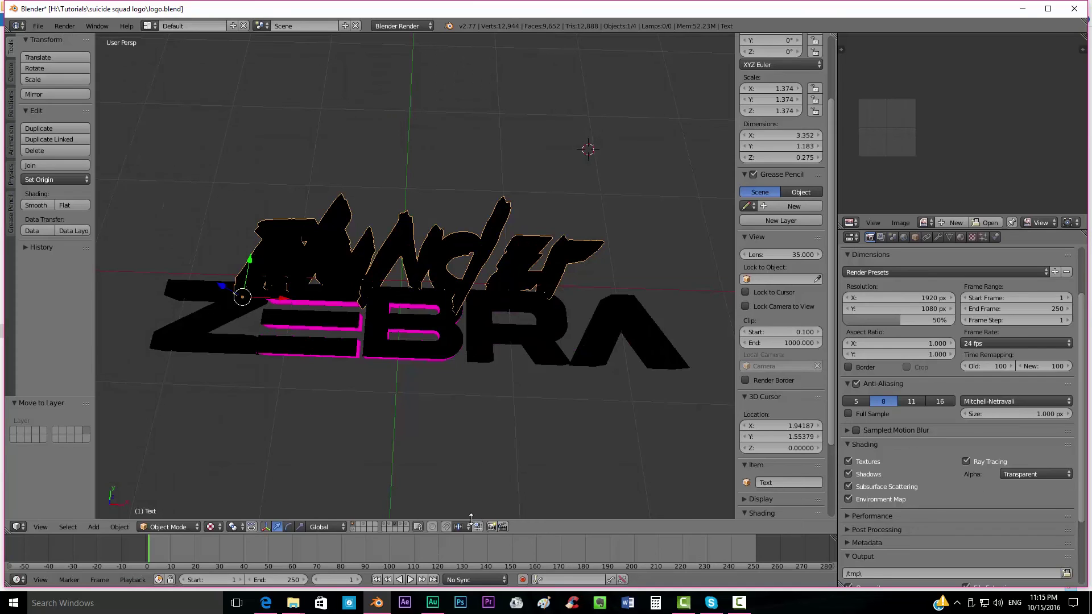
Step: Switch from the EB shell's layer to the purple R shell's layer, render, and save the image as neon_r.png
{"action": "left_click", "coordinate": [396, 527]}
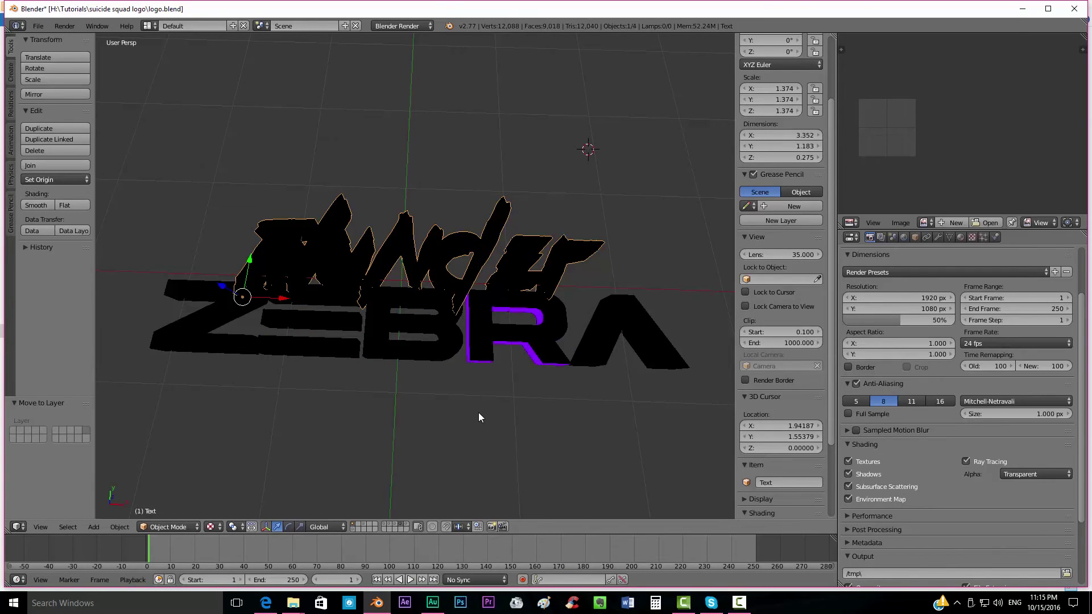
{"action": "key", "text": "F12"}
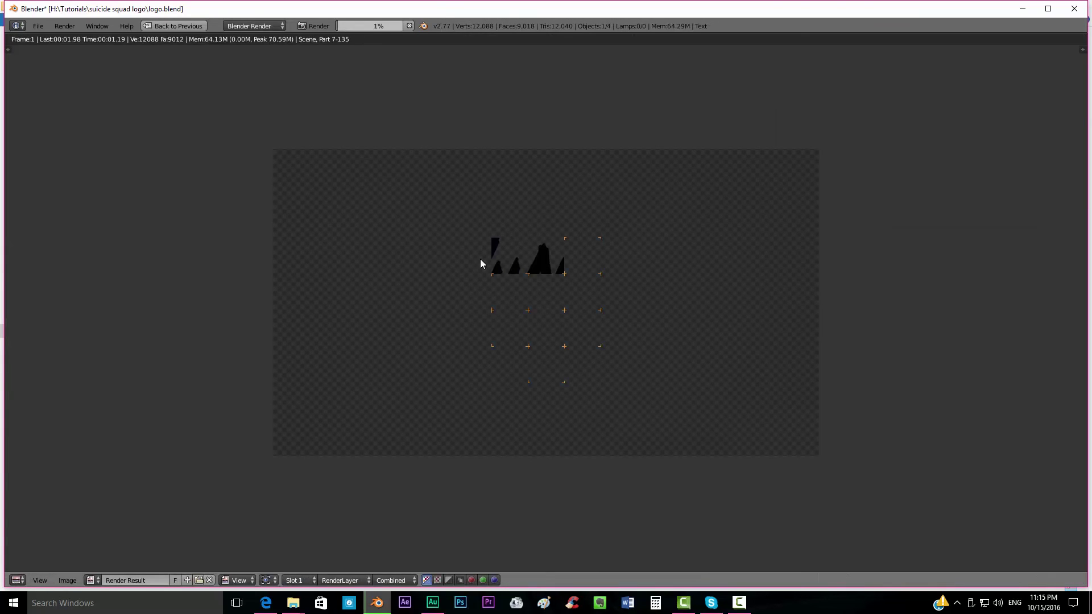
{"action": "key", "text": "F3"}
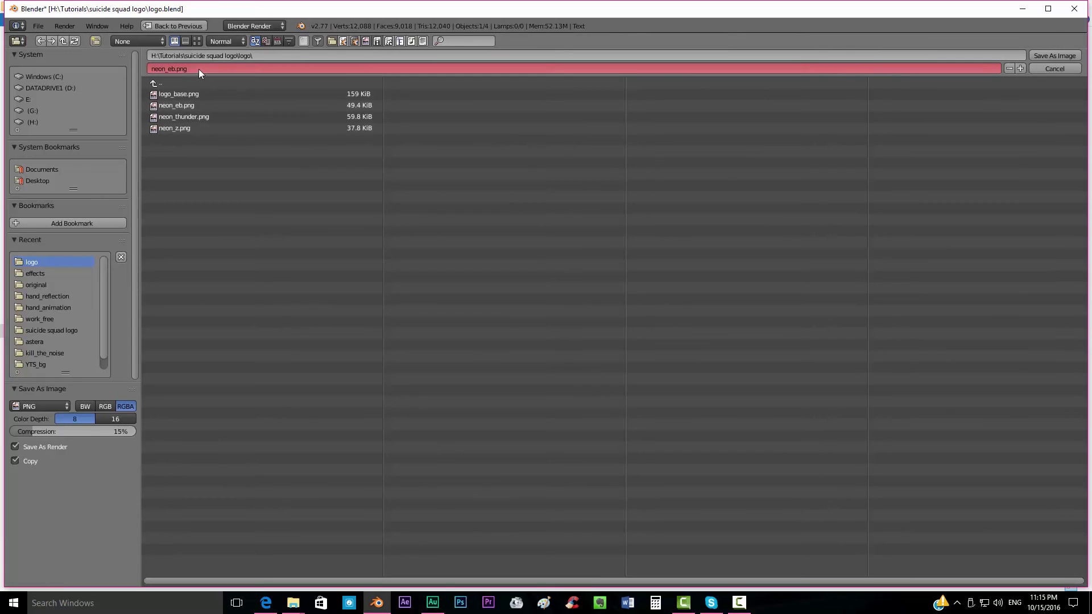
{"action": "left_click", "coordinate": [255, 69]}
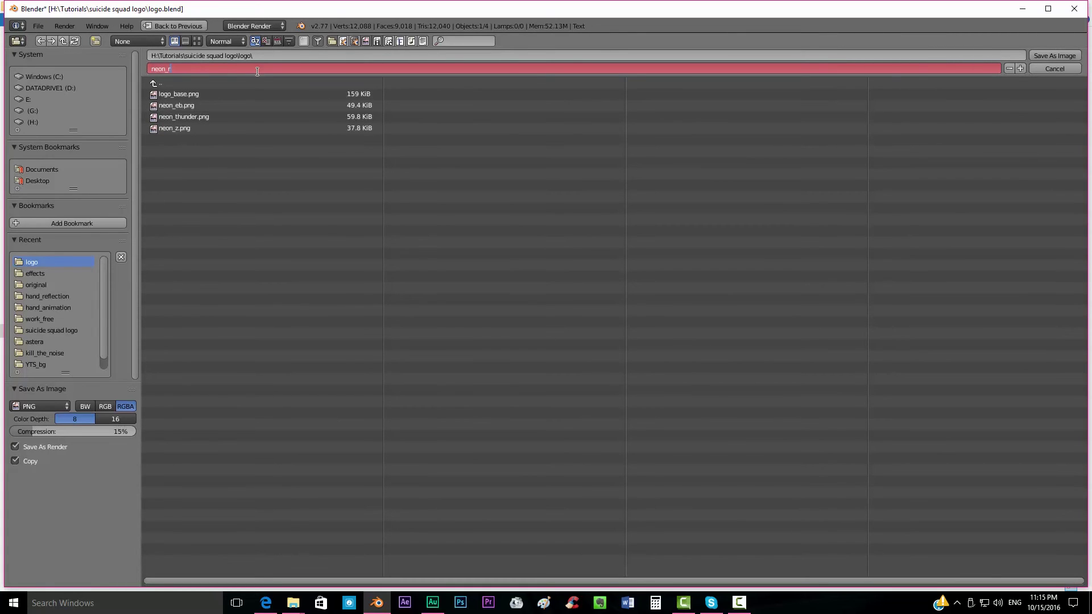
{"action": "key", "text": "Return"}
{"action": "key", "text": "Escape"}
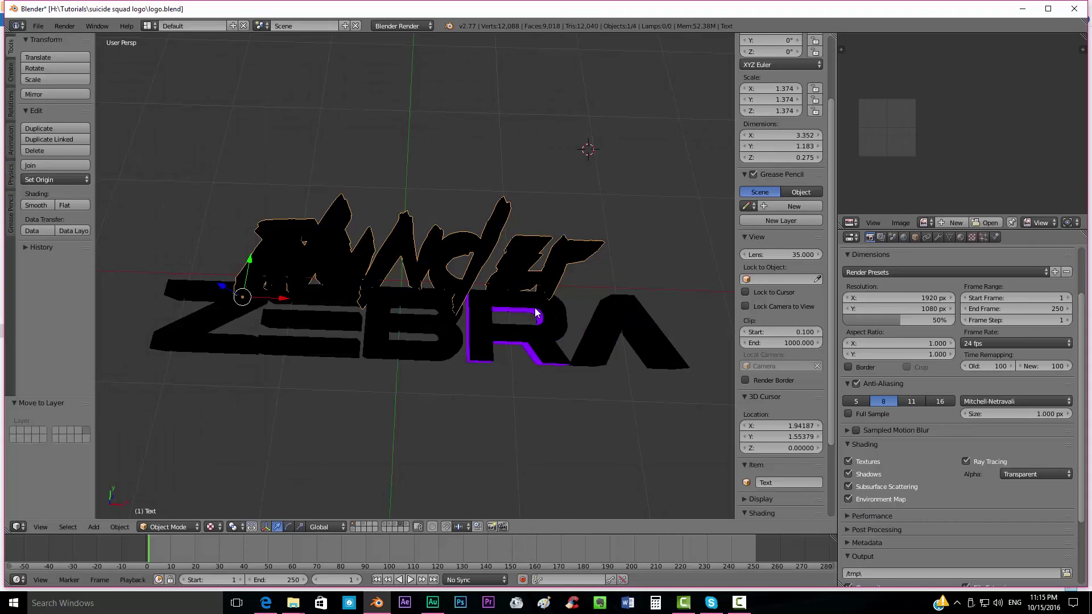
{"action": "key", "text": "F12"}
{"action": "key", "text": "Escape"}
Step: Show the cyan A shell's layer in place of the R shell's, render, and save the image as neon_a.png
{"action": "left_click", "coordinate": [404, 524], "text": "shift"}
{"action": "left_click", "coordinate": [400, 525], "text": "shift"}
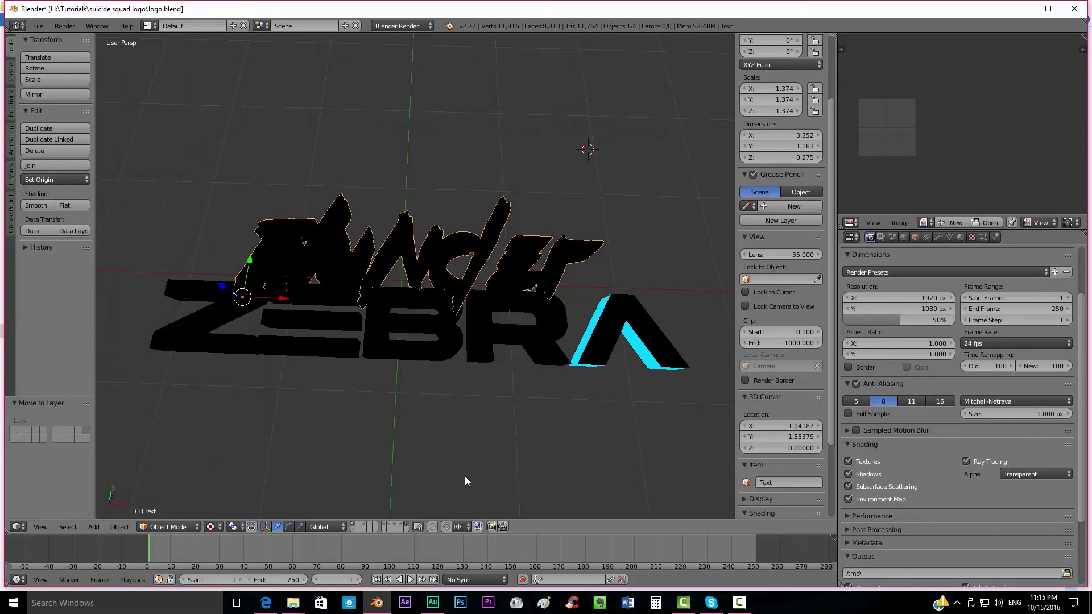
{"action": "key", "text": "F12"}
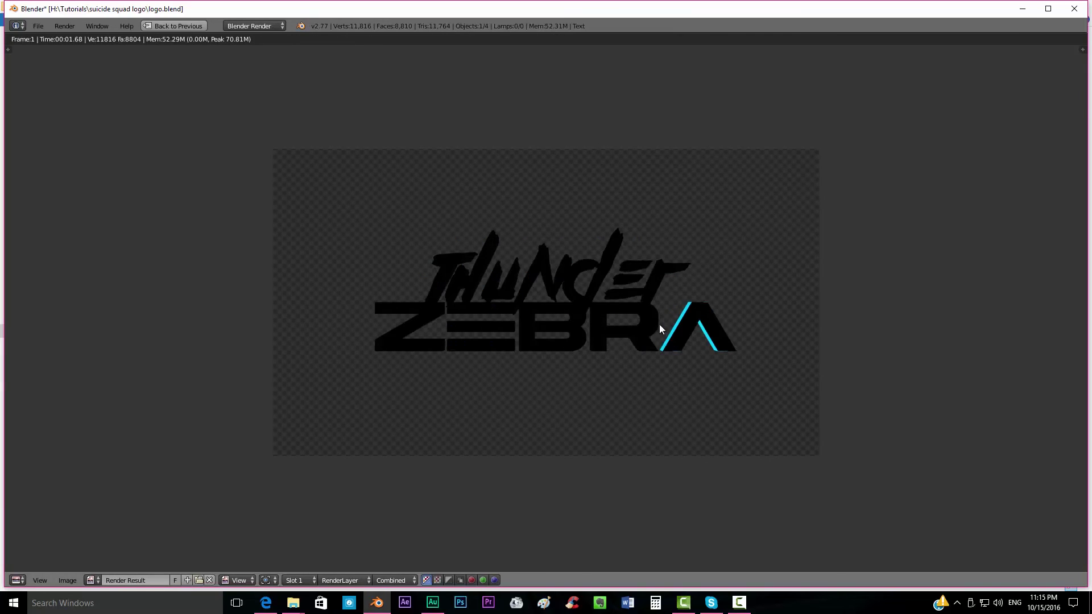
{"action": "key", "text": "F3"}
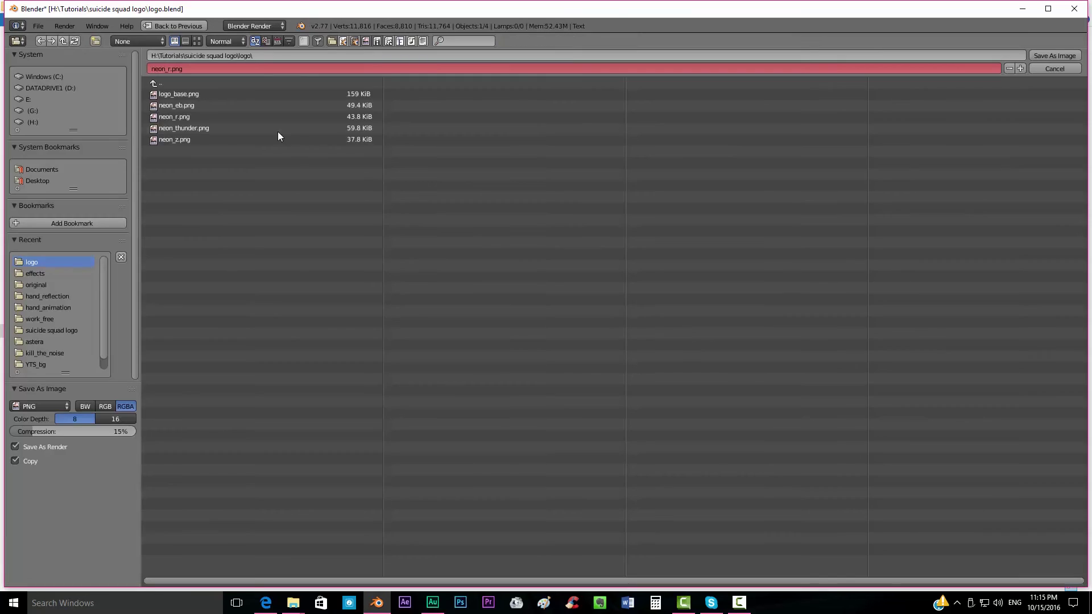
{"action": "left_click", "coordinate": [169, 68]}
{"action": "key", "text": "BackSpace"}
{"action": "type", "text": "a"}
{"action": "key", "text": "Return"}
{"action": "key", "text": "Escape"}
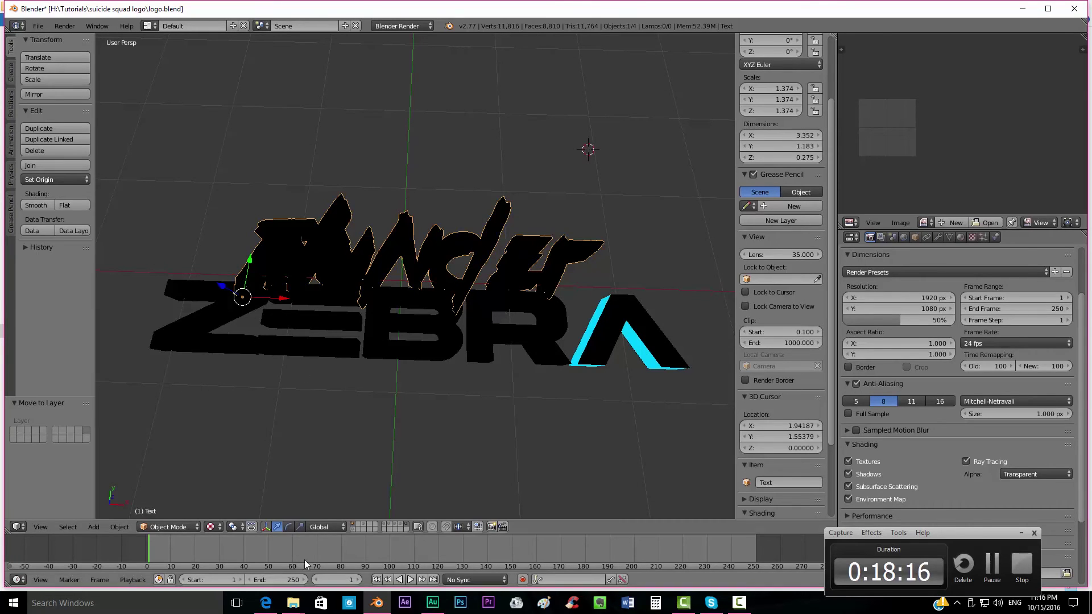
Step: Switch to the logo folder in File Explorer, open logo_base, page through the exported neon renders to check them, and close the viewer
{"action": "mouse_move", "coordinate": [293, 603]}
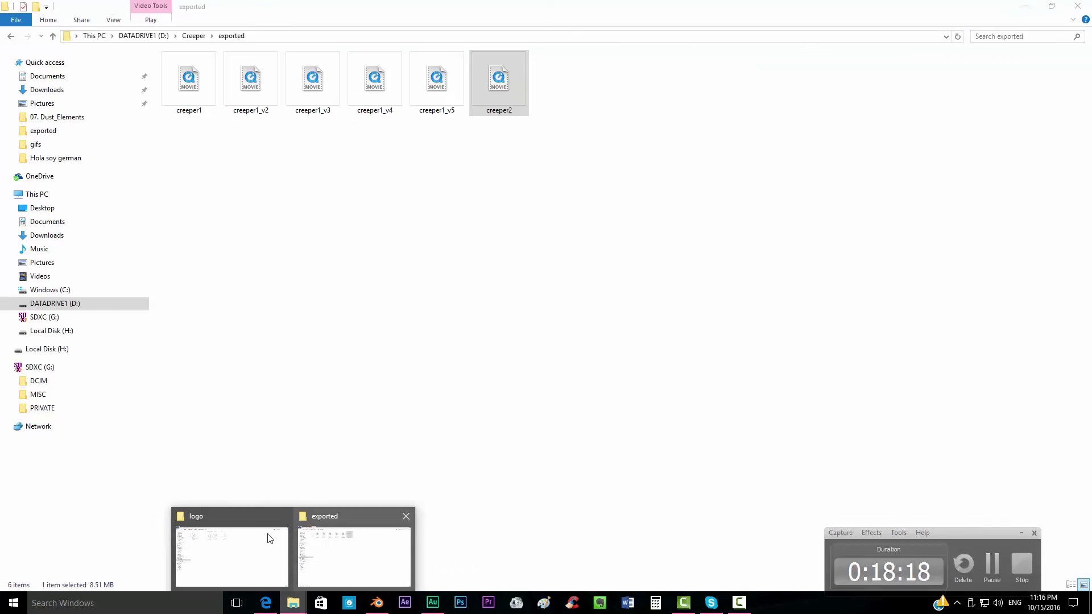
{"action": "left_click", "coordinate": [270, 538]}
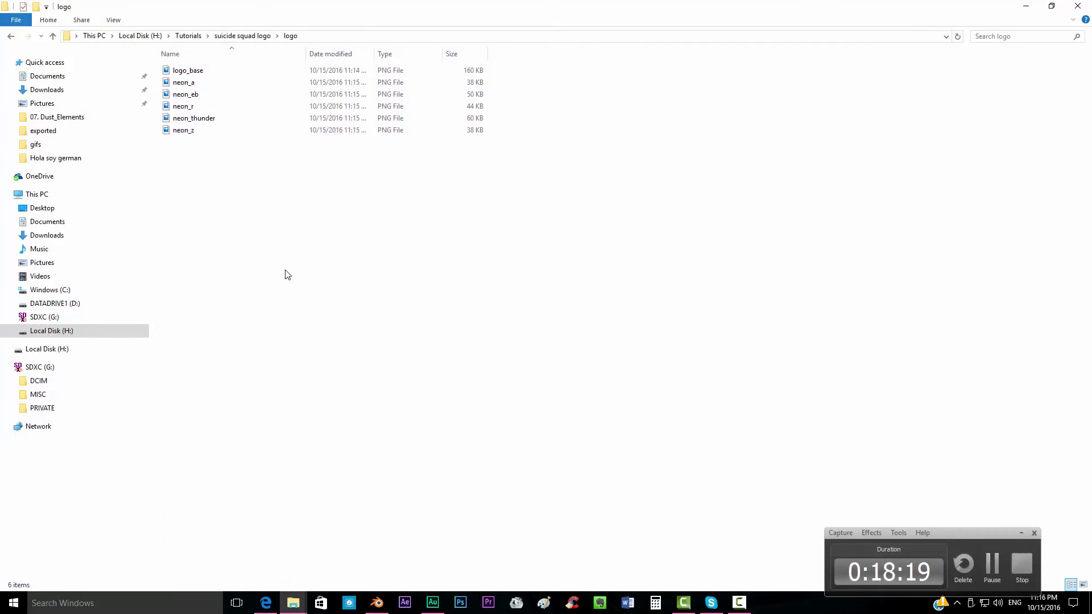
{"action": "left_click", "coordinate": [1034, 533]}
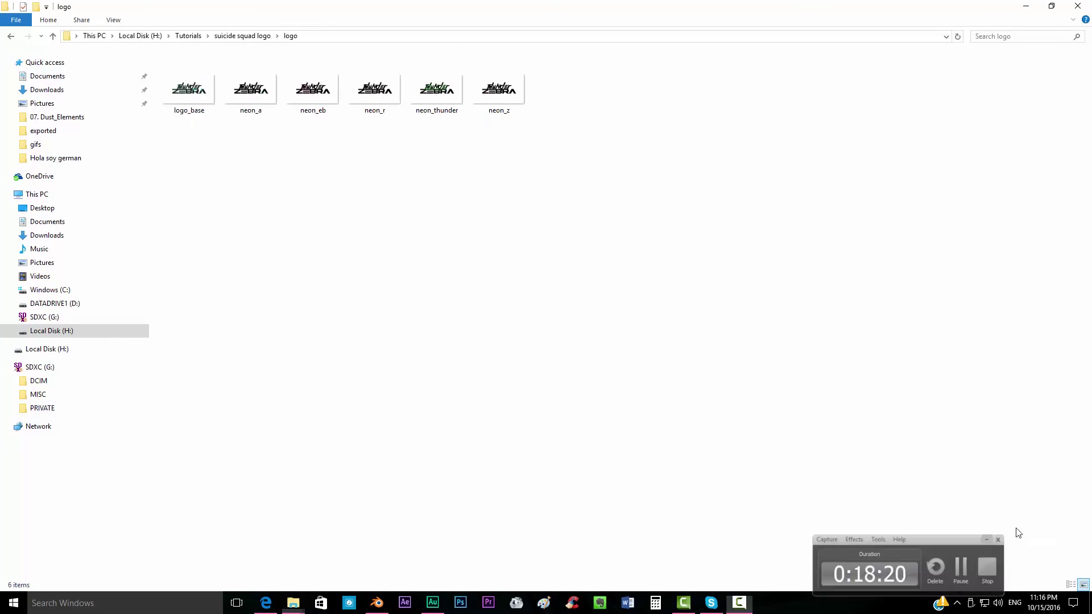
{"action": "double_click", "coordinate": [204, 97]}
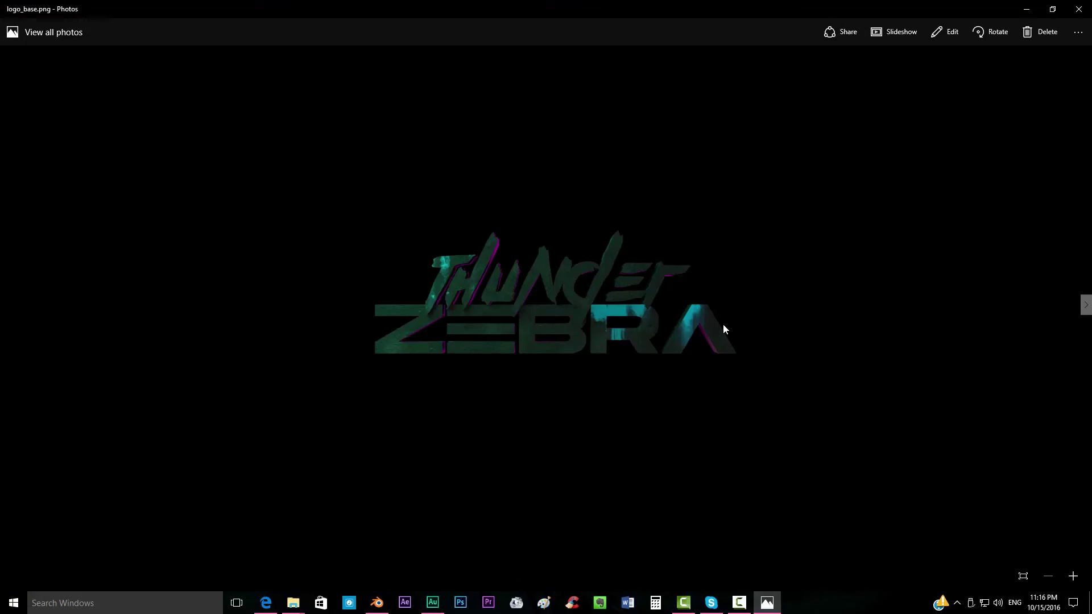
{"action": "key", "text": "Right"}
{"action": "key", "text": "Right"}
{"action": "key", "text": "Right"}
{"action": "key", "text": "Right"}
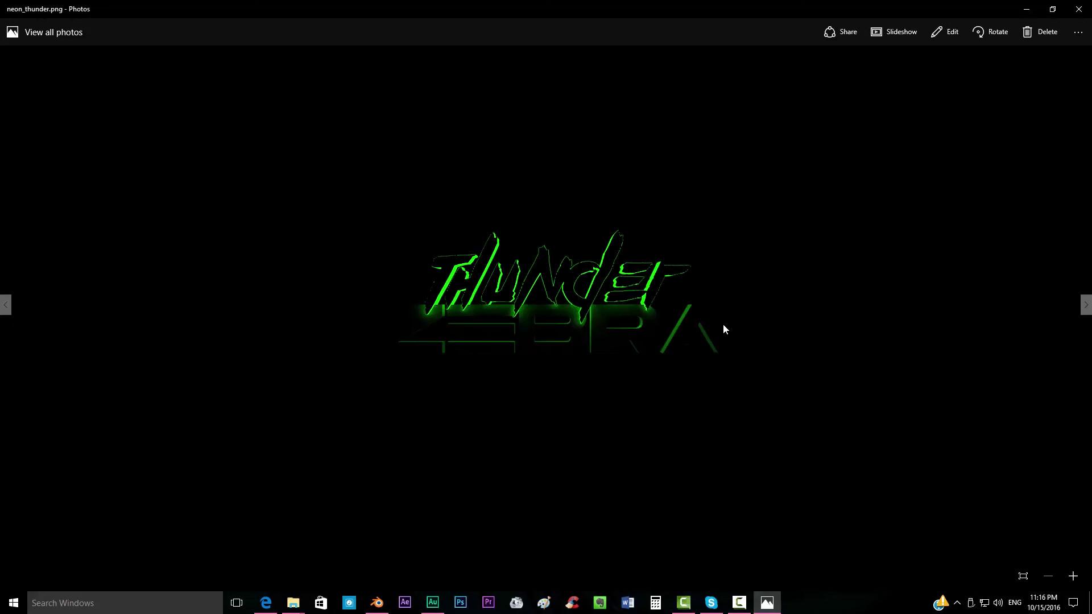
{"action": "key", "text": "Right"}
{"action": "key", "text": "Left"}
{"action": "key", "text": "Left"}
{"action": "key", "text": "Right"}
{"action": "key", "text": "Right"}
{"action": "key", "text": "Left"}
{"action": "key", "text": "Left"}
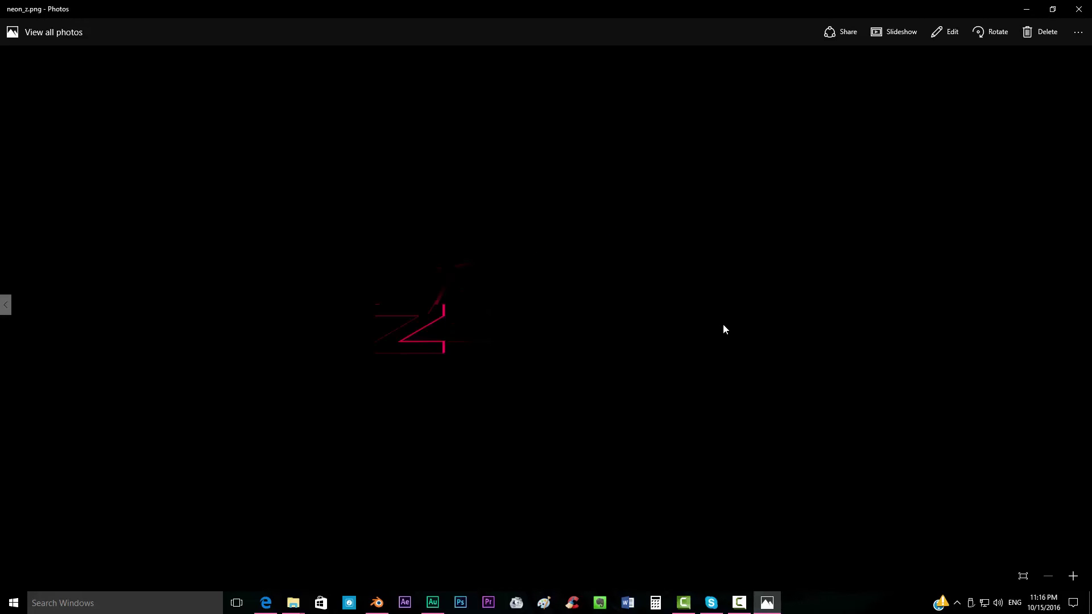
{"action": "key", "text": "Right"}
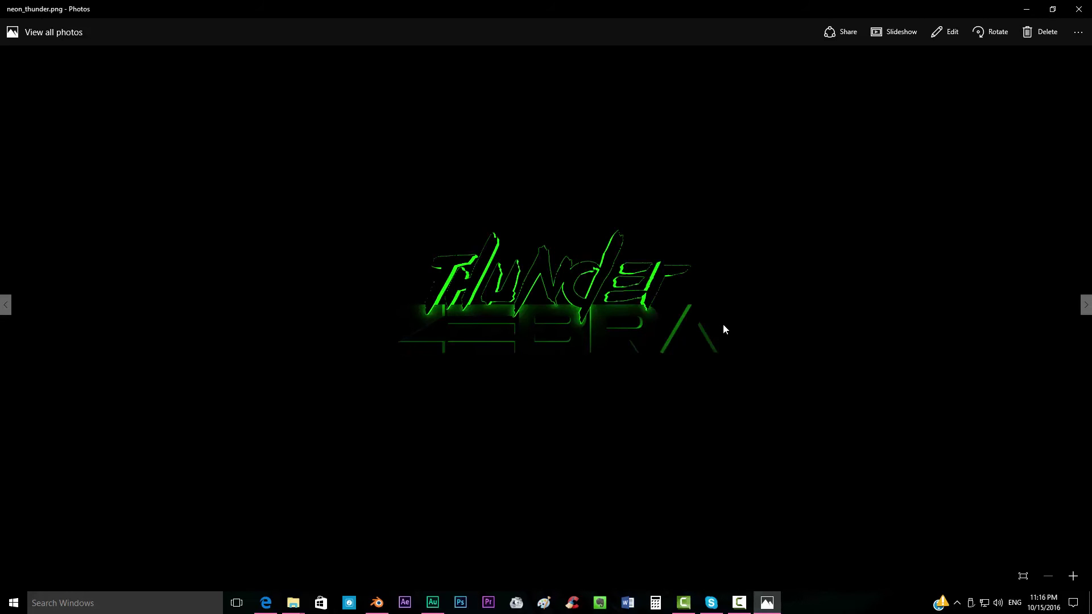
{"action": "left_click", "coordinate": [1079, 9]}
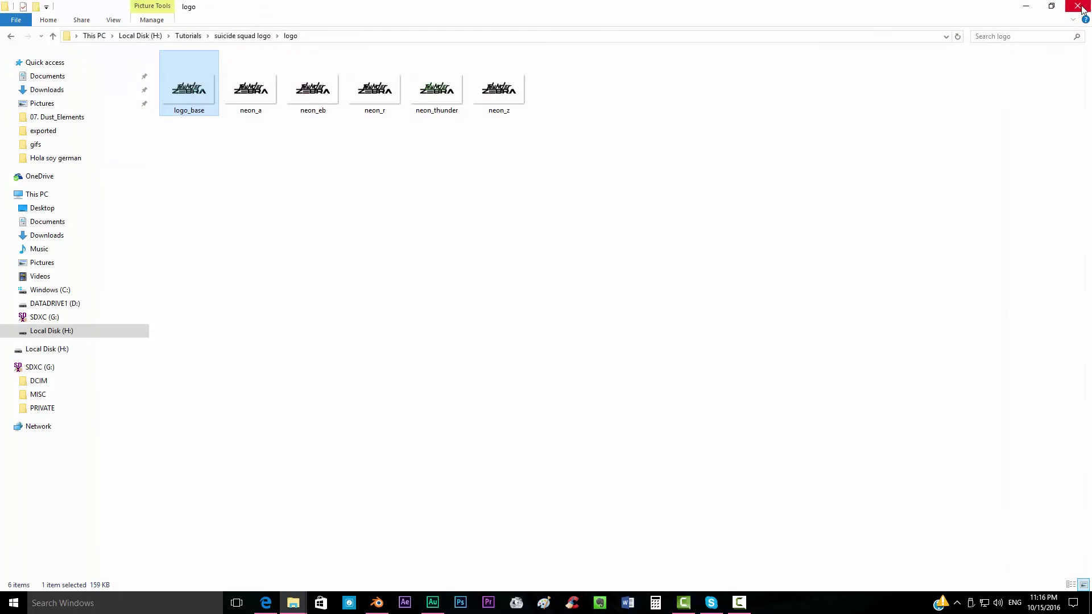
Step: Switch to Adobe After Effects
{"action": "left_click", "coordinate": [407, 605]}
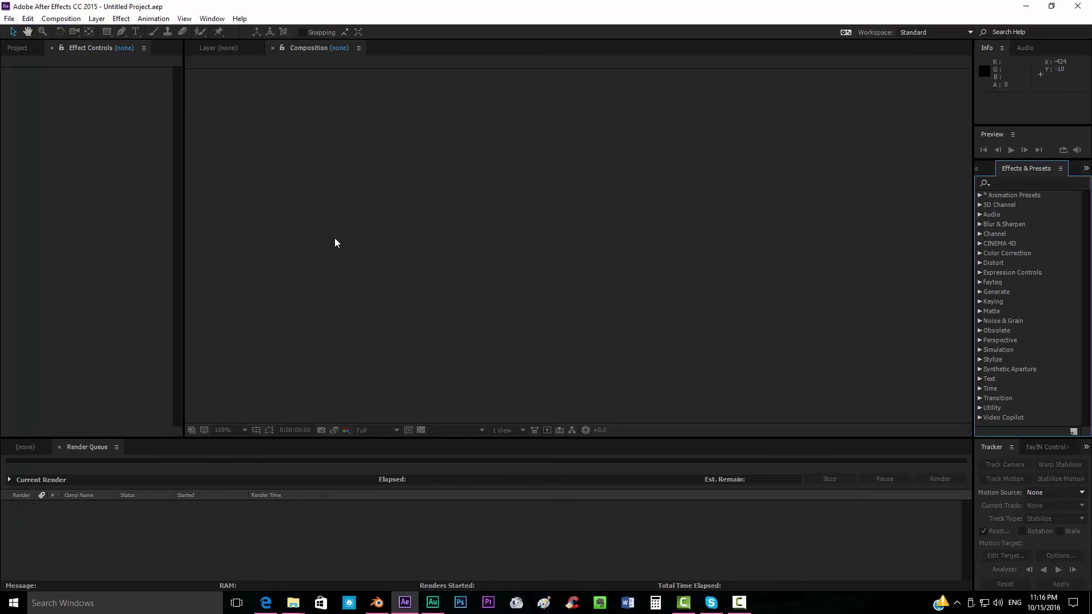
Step: Show the project's footage list and open the file import dialog
{"action": "left_click", "coordinate": [682, 165]}
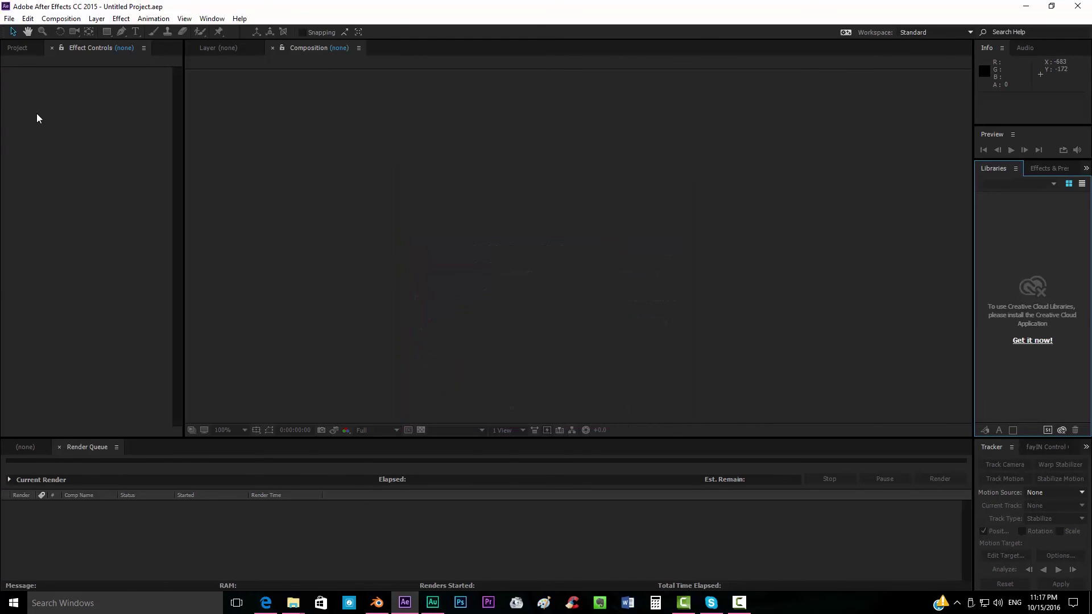
{"action": "left_click", "coordinate": [17, 48]}
{"action": "double_click", "coordinate": [115, 240]}
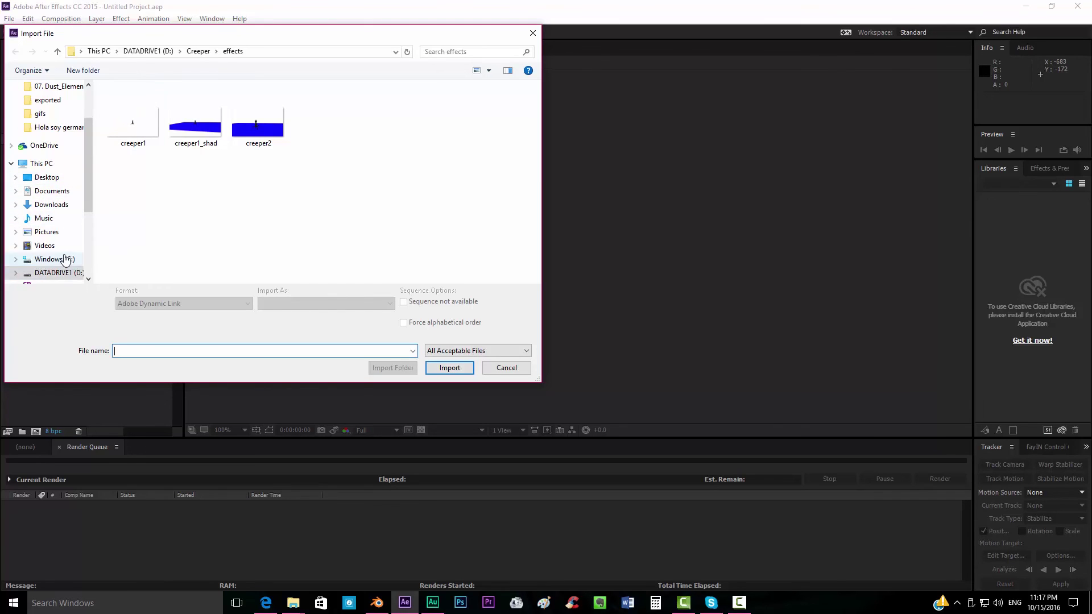
{"action": "scroll", "coordinate": [65, 250], "scroll_direction": "down", "scroll_amount": 2}
{"action": "left_click", "coordinate": [64, 227]}
{"action": "left_click", "coordinate": [54, 200]}
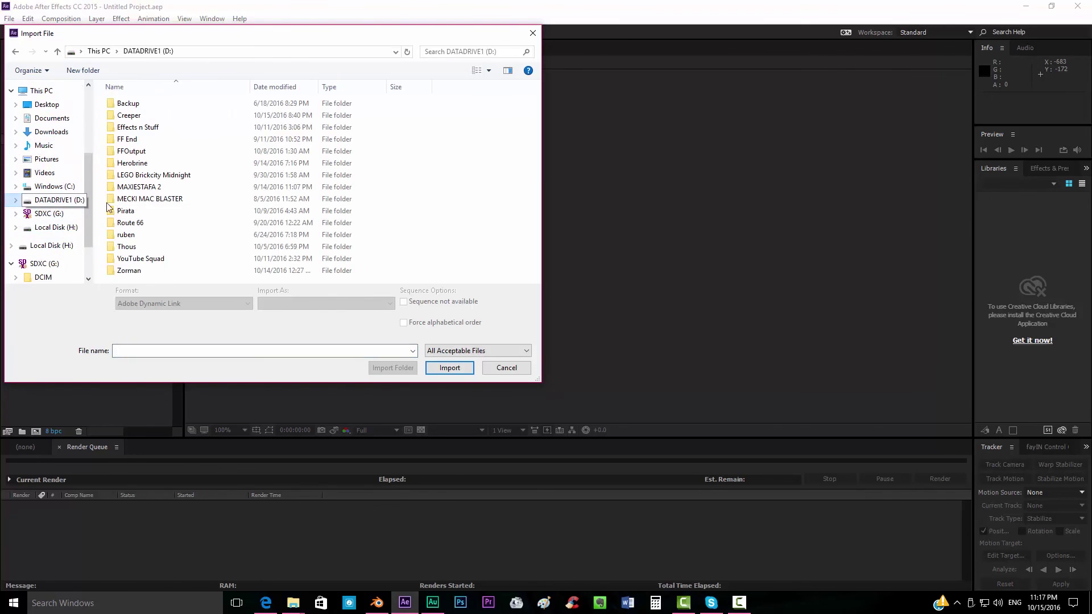
{"action": "double_click", "coordinate": [143, 259]}
{"action": "key", "text": "alt+Left"}
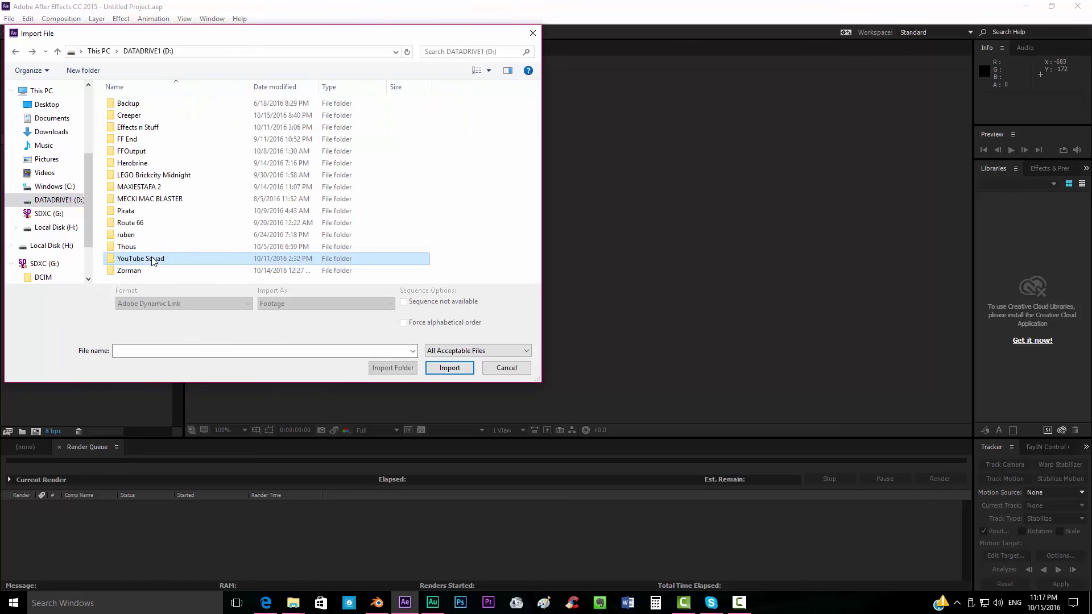
Step: Import logo_base, neon_a, neon_eb, neon_r, neon_thunder and neon_z as footage from Tutorials, suicide squad logo, logo on Local Disk (H:)
{"action": "left_click", "coordinate": [56, 227]}
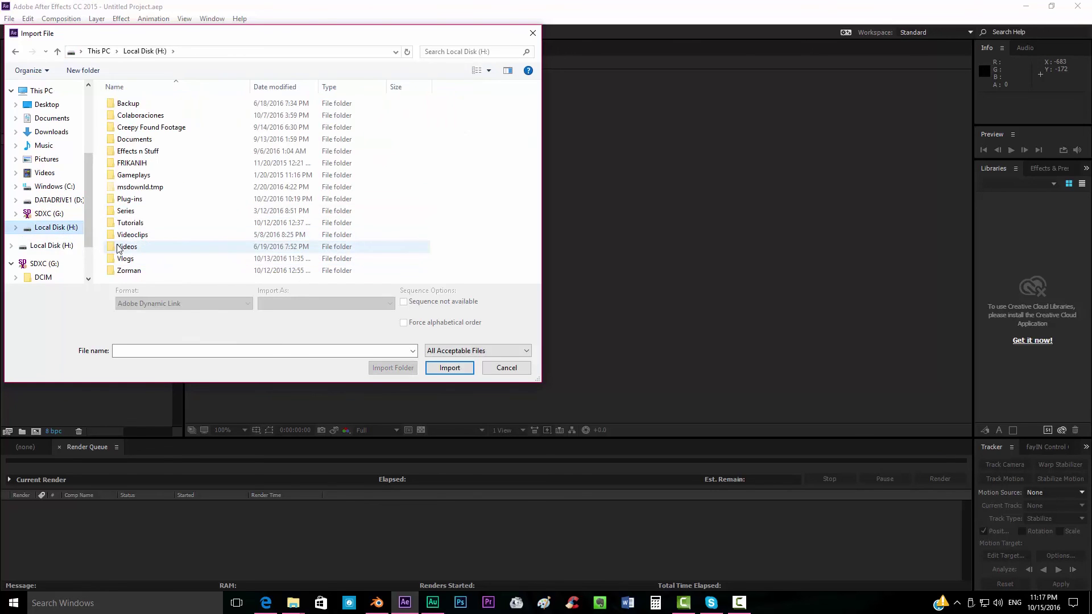
{"action": "left_click", "coordinate": [147, 227]}
{"action": "double_click", "coordinate": [147, 227]}
{"action": "double_click", "coordinate": [136, 198]}
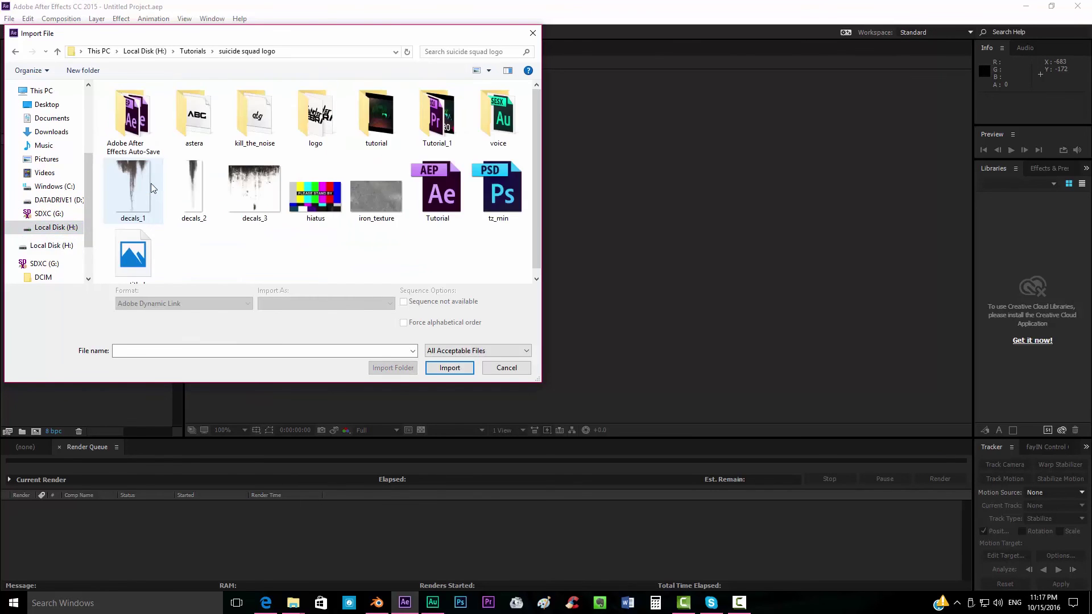
{"action": "double_click", "coordinate": [317, 116]}
{"action": "left_click_drag", "start_coordinate": [135, 144], "coordinate": [459, 104]}
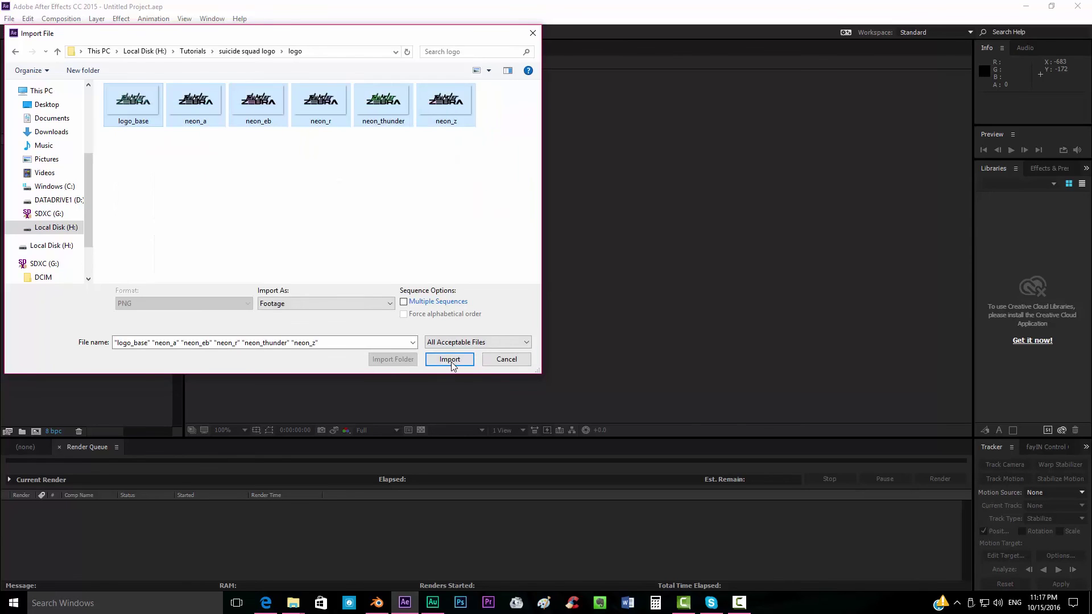
{"action": "left_click", "coordinate": [452, 363]}
{"action": "left_click", "coordinate": [55, 251]}
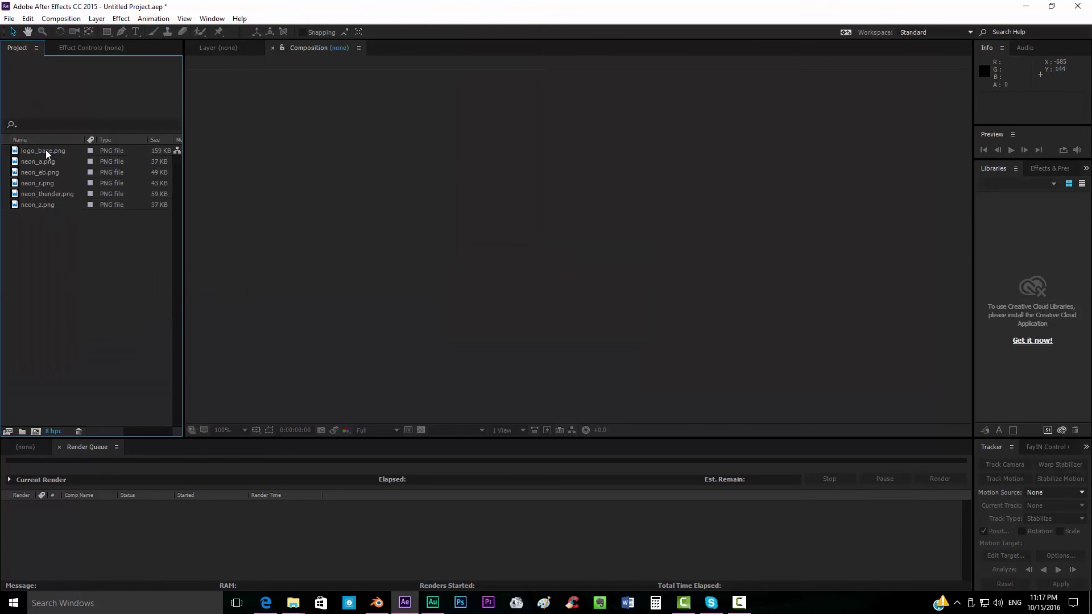
Step: Create a composition from logo_base.png and set its preview resolution to Full
{"action": "left_click", "coordinate": [46, 149]}
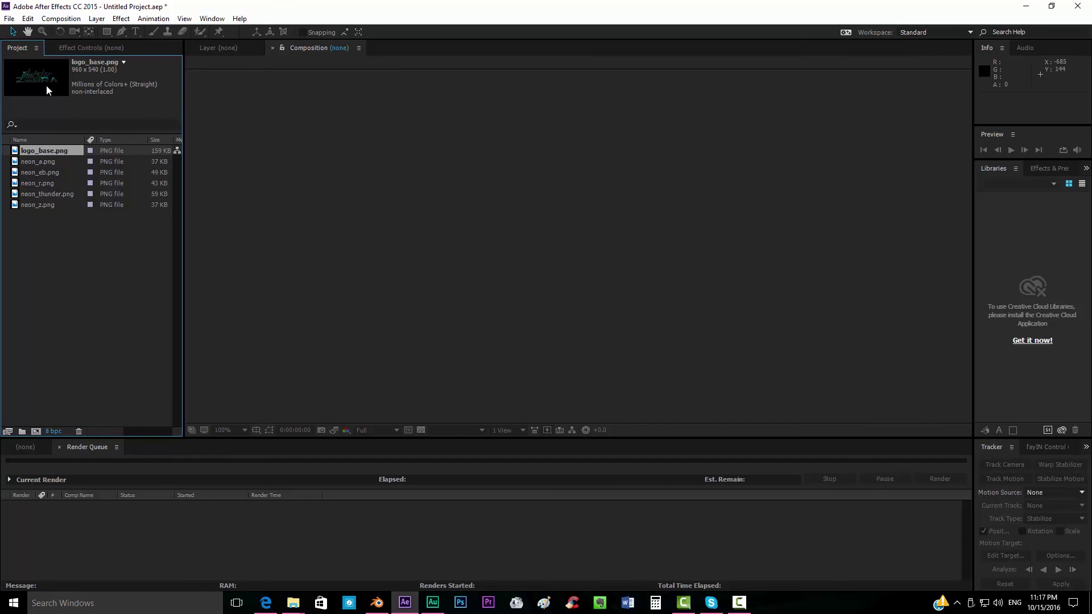
{"action": "left_click_drag", "start_coordinate": [52, 146], "coordinate": [56, 433]}
{"action": "left_click_drag", "start_coordinate": [39, 431], "coordinate": [40, 431]}
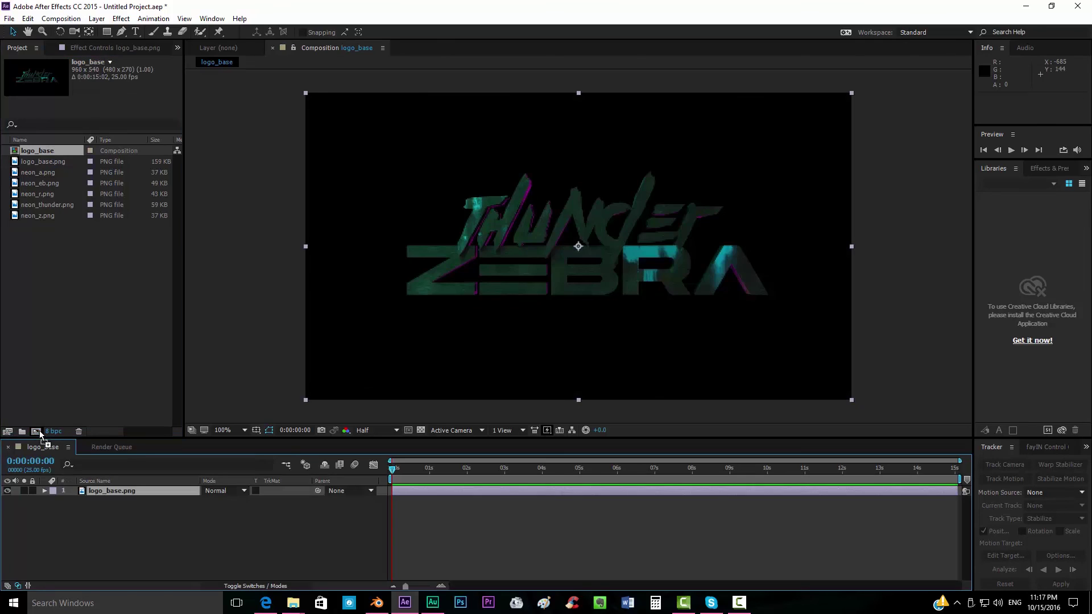
{"action": "left_click", "coordinate": [375, 430]}
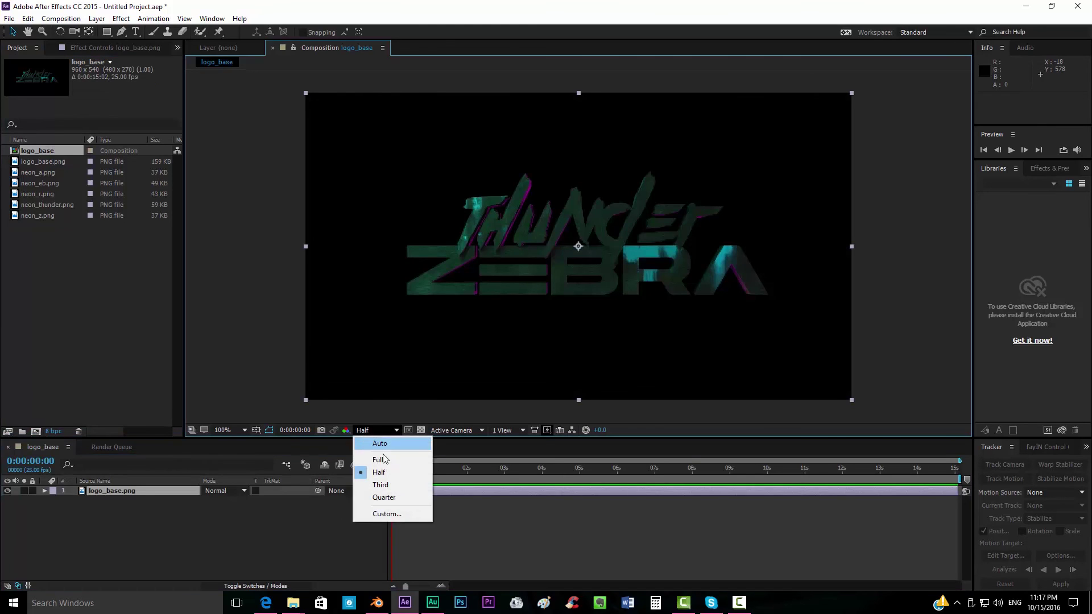
{"action": "left_click", "coordinate": [378, 458]}
{"action": "left_click", "coordinate": [242, 424]}
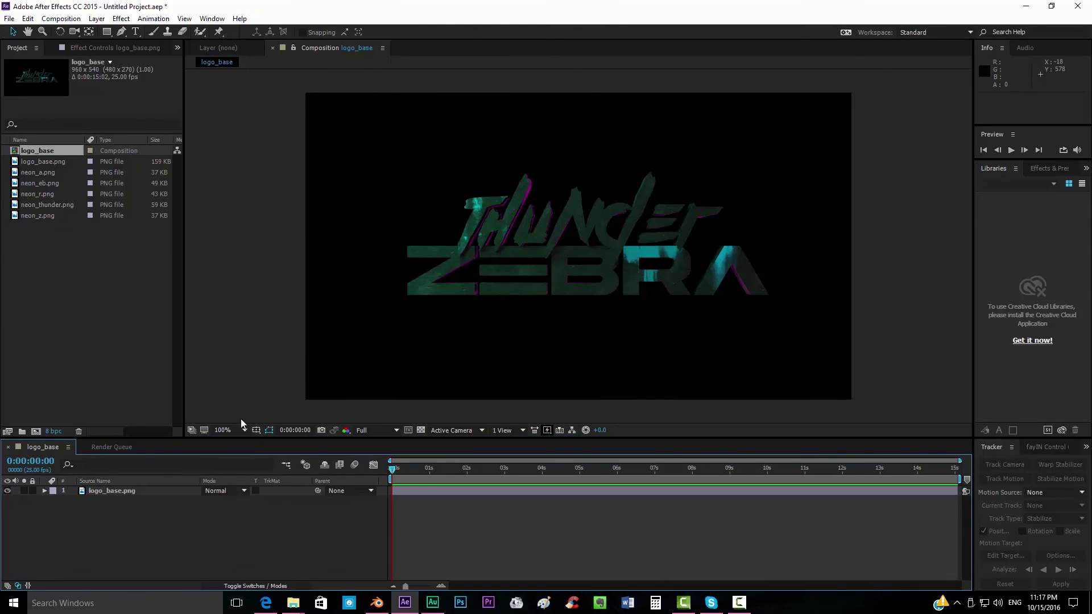
Step: Add the five neon PNGs to the logo_base composition as layers above logo_base.png
{"action": "left_click", "coordinate": [52, 170]}
{"action": "left_click", "coordinate": [49, 217], "text": "shift"}
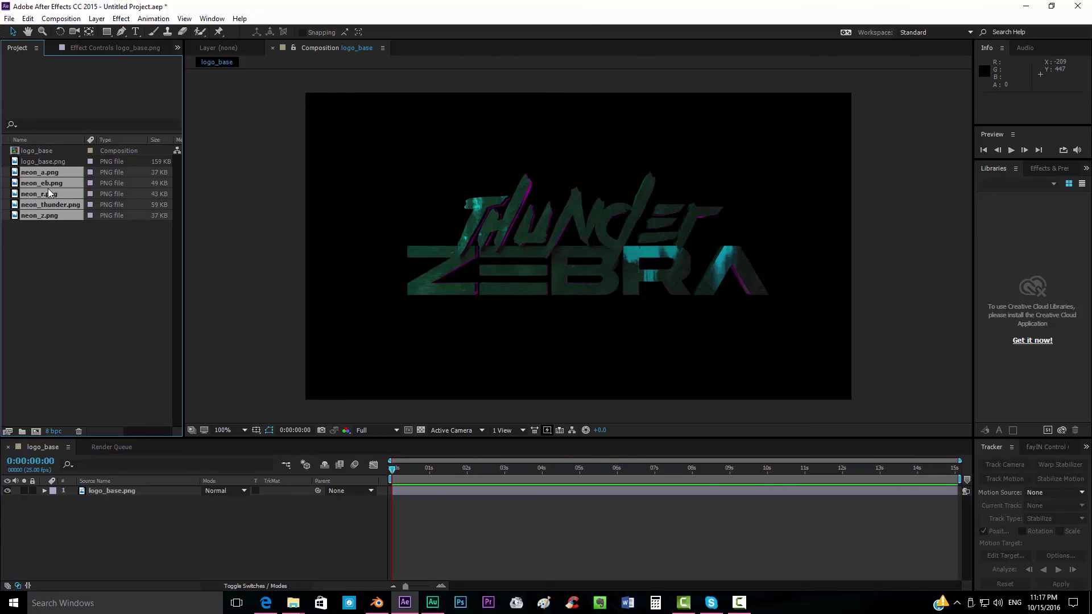
{"action": "left_click_drag", "start_coordinate": [49, 172], "coordinate": [110, 490]}
{"action": "left_click", "coordinate": [211, 561]}
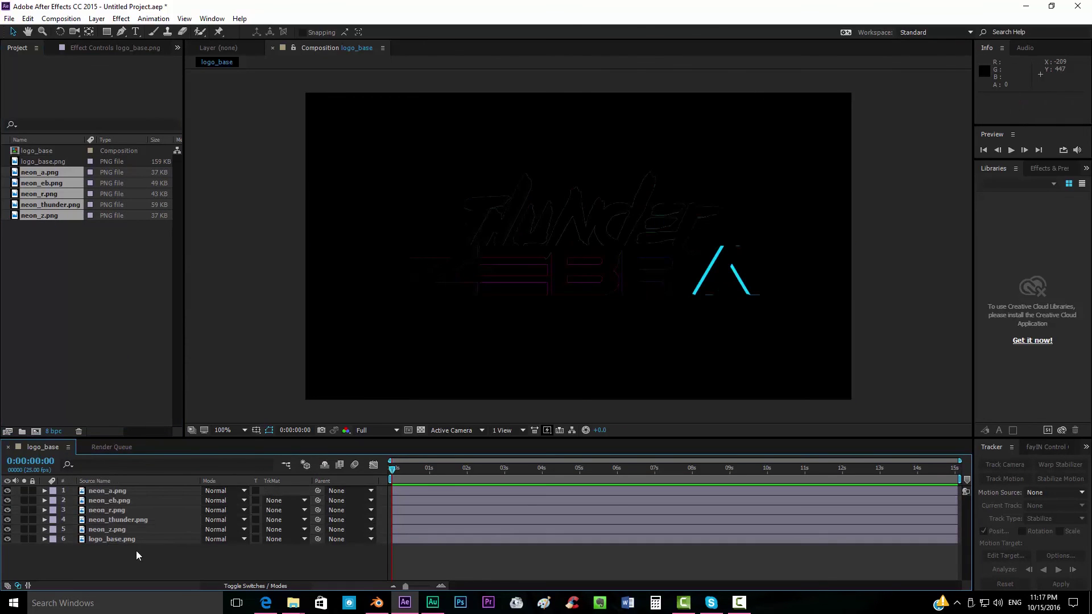
Step: Reorder the layers from top to bottom as neon_thunder, neon_z, neon_eb, neon_r and neon_a, keeping logo_base.png lowest
{"action": "left_click", "coordinate": [115, 533]}
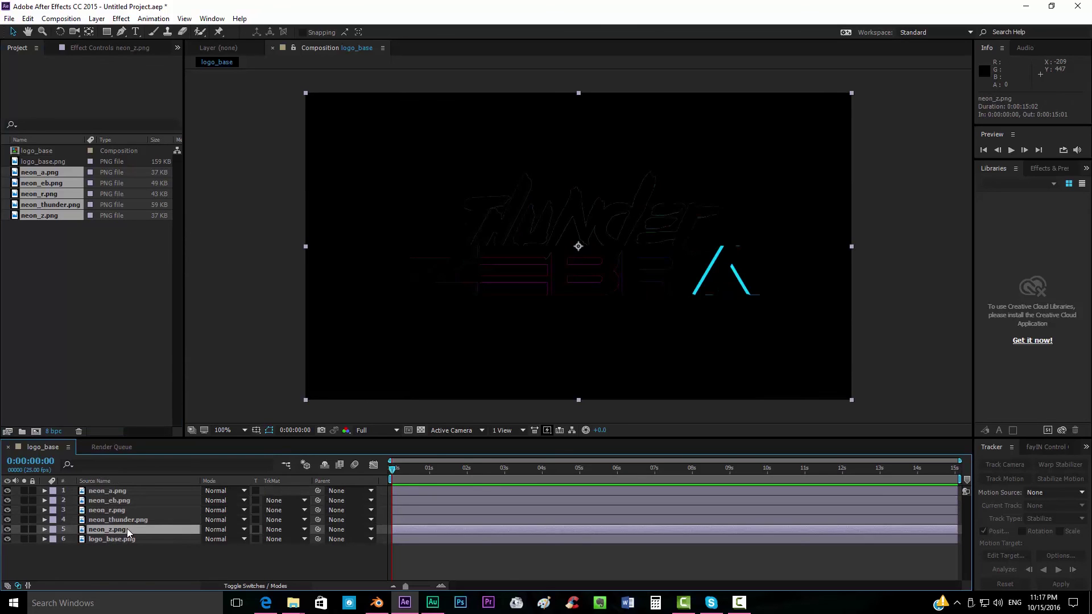
{"action": "left_click", "coordinate": [117, 493]}
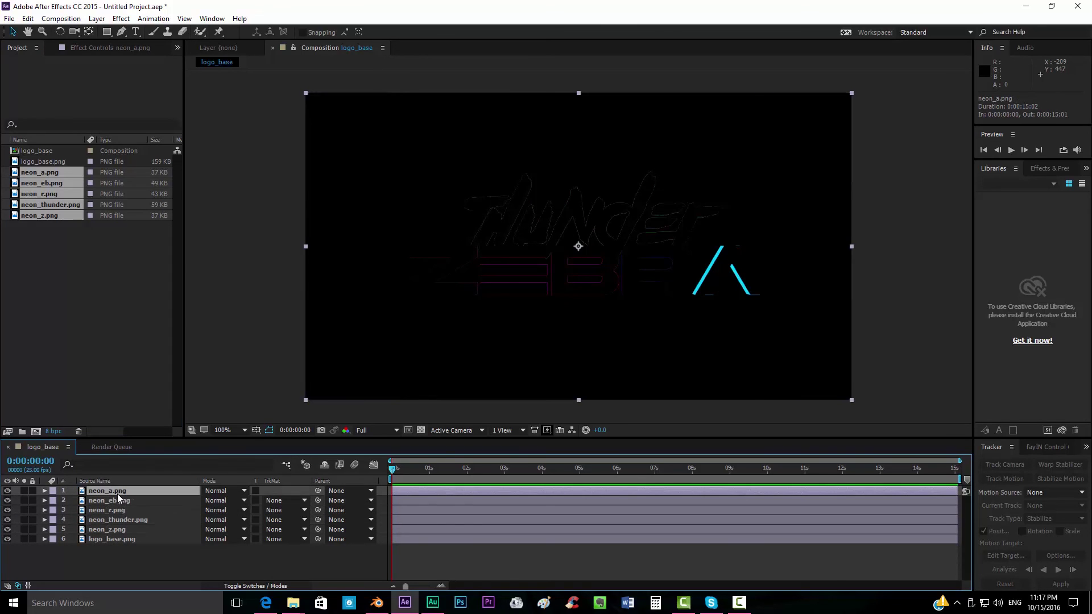
{"action": "left_click", "coordinate": [121, 530]}
{"action": "mouse_move", "coordinate": [124, 521]}
{"action": "left_mouse_down"}
{"action": "mouse_move", "coordinate": [124, 490]}
{"action": "mouse_move", "coordinate": [121, 517]}
{"action": "left_mouse_up"}
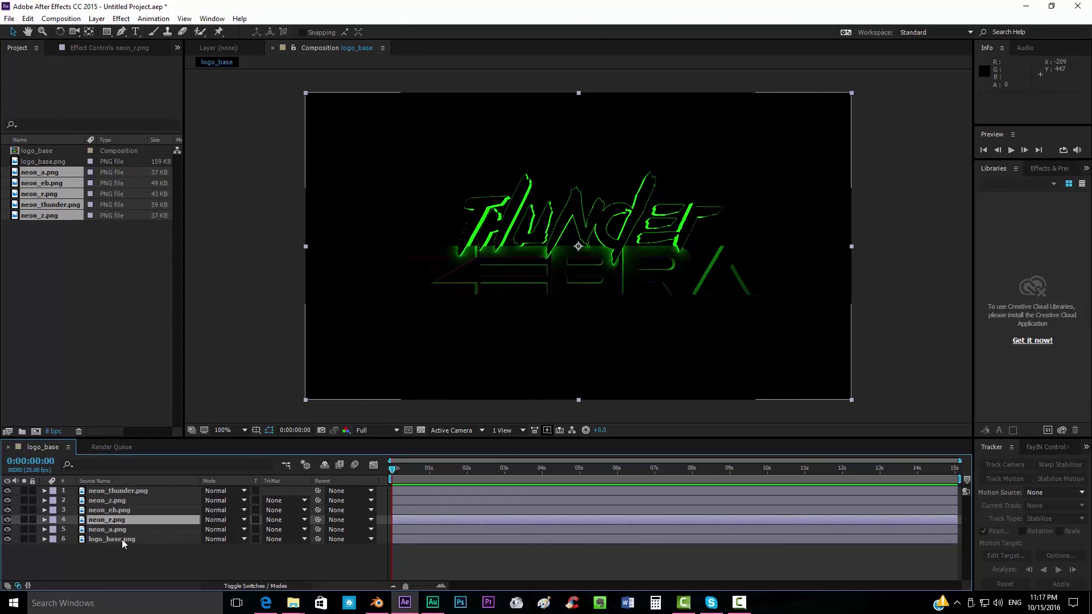
Step: Set the blending mode of all five neon layers to Add
{"action": "left_click", "coordinate": [165, 491]}
{"action": "left_click", "coordinate": [134, 530], "text": "shift"}
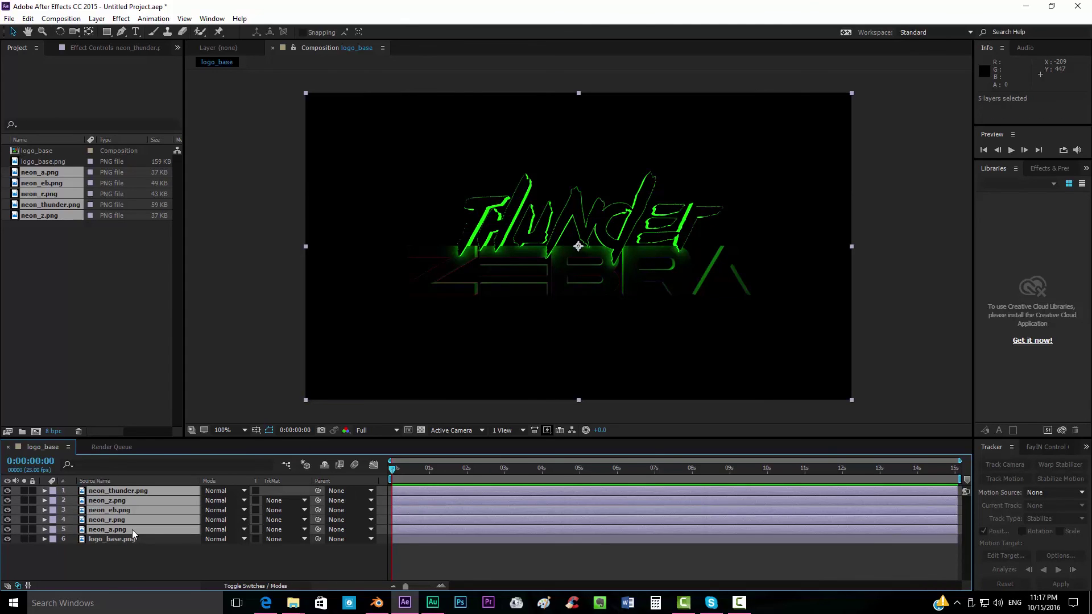
{"action": "left_click", "coordinate": [219, 491]}
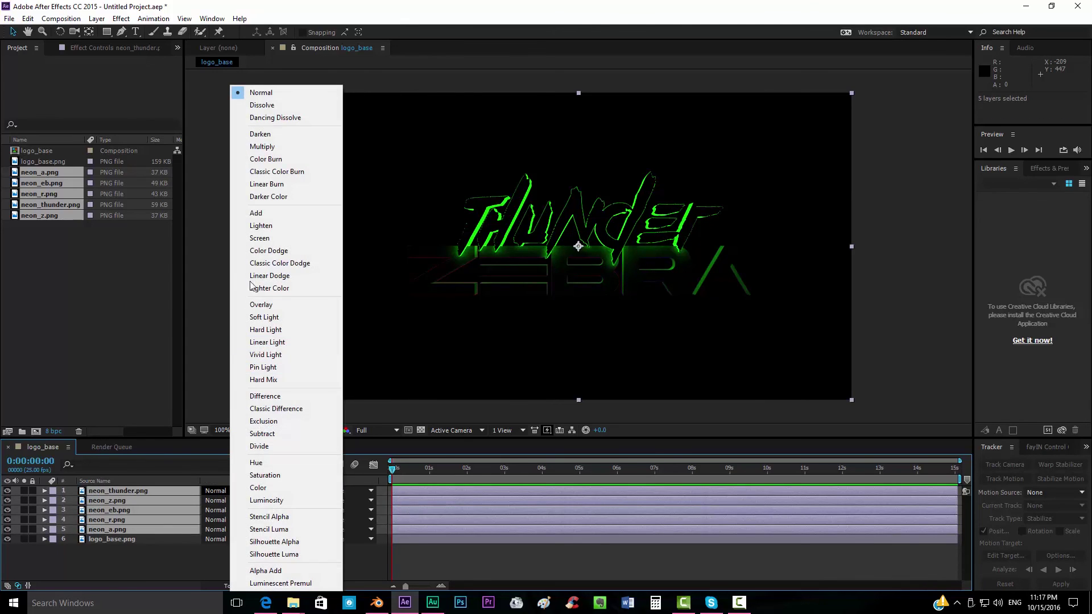
{"action": "left_click", "coordinate": [258, 213]}
{"action": "left_click", "coordinate": [239, 567]}
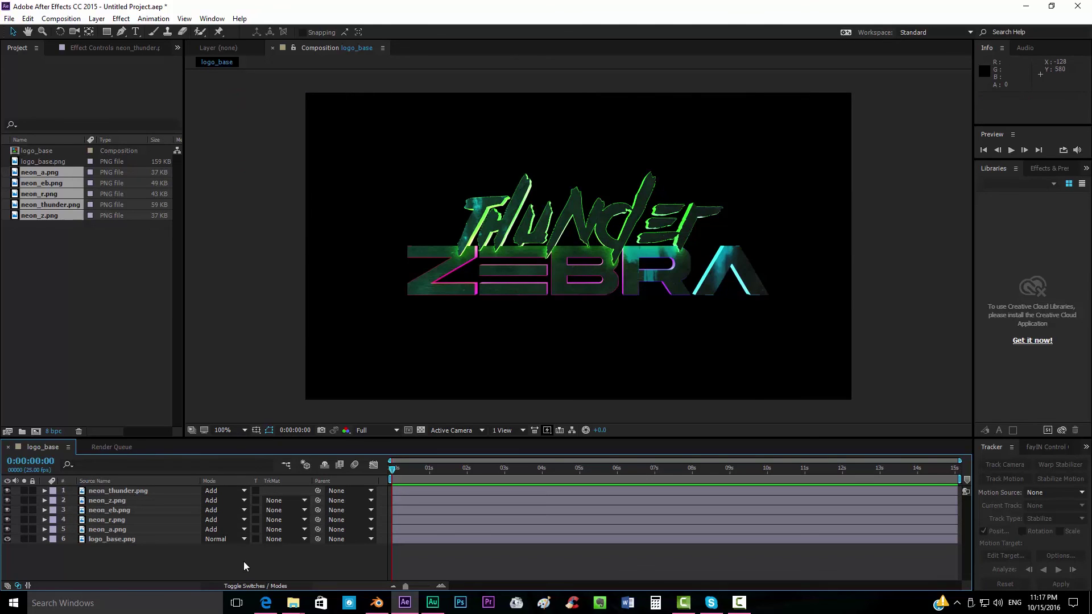
Step: Set the blending mode of all five neon layers to Screen
{"action": "left_click", "coordinate": [160, 529]}
{"action": "left_click", "coordinate": [162, 491], "text": "shift"}
{"action": "left_click", "coordinate": [217, 491]}
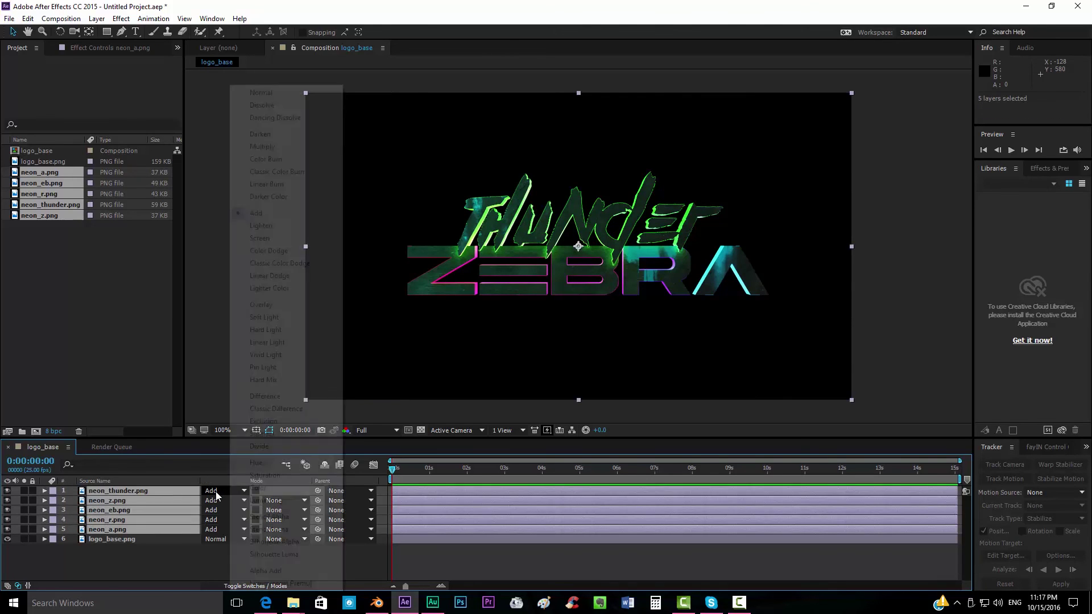
{"action": "left_click", "coordinate": [274, 238]}
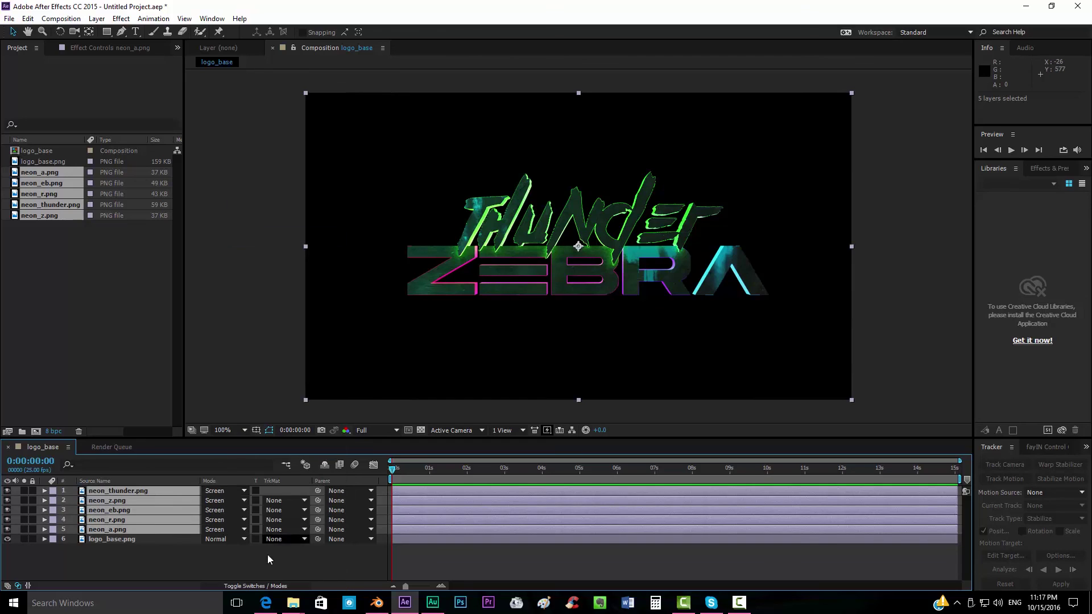
{"action": "left_click", "coordinate": [268, 555]}
{"action": "scroll", "coordinate": [459, 268], "scroll_direction": "up", "scroll_amount": 2}
{"action": "scroll", "coordinate": [459, 268], "scroll_direction": "down", "scroll_amount": 2}
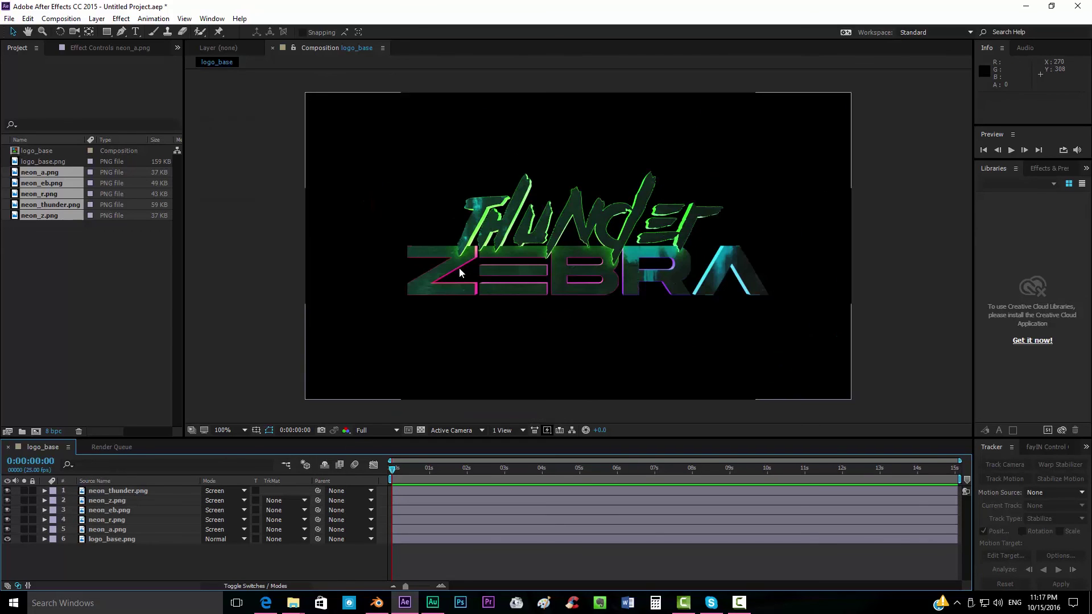
Step: Hide the neon_r, neon_eb, neon_z and neon_a layers
{"action": "left_click", "coordinate": [7, 519]}
{"action": "left_click", "coordinate": [6, 510]}
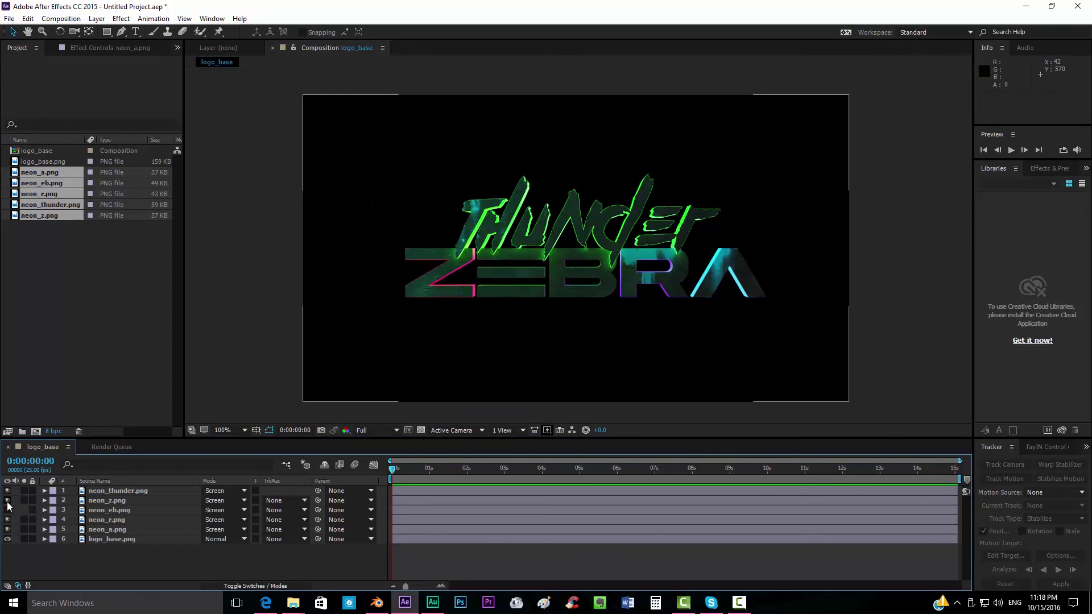
{"action": "left_click", "coordinate": [7, 499]}
{"action": "left_click", "coordinate": [7, 529]}
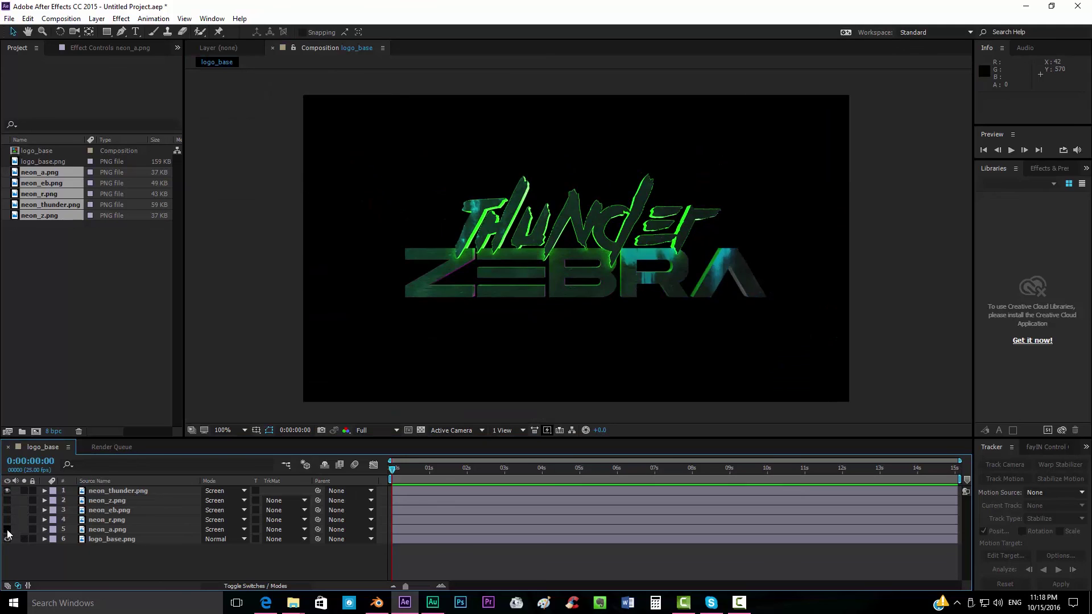
Step: Toggle the neon_thunder layer's visibility repeatedly to compare the logo with and without its glow, and leave the layer hidden
{"action": "left_click", "coordinate": [7, 491]}
{"action": "left_click", "coordinate": [6, 490]}
{"action": "left_click", "coordinate": [7, 491]}
{"action": "left_click", "coordinate": [7, 491]}
{"action": "left_click", "coordinate": [7, 491]}
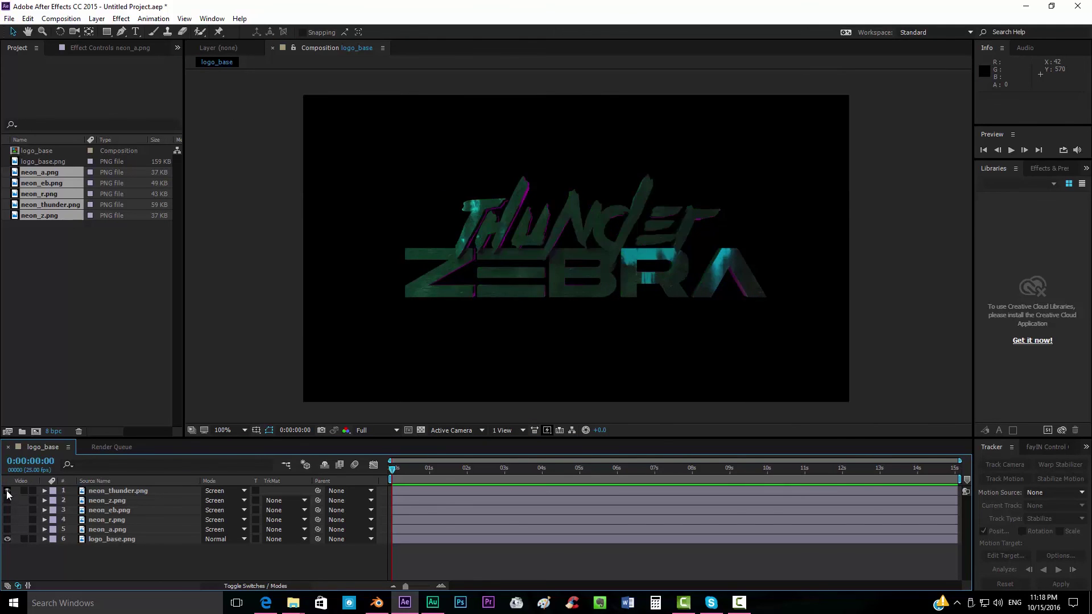
{"action": "left_click", "coordinate": [7, 490]}
{"action": "left_click", "coordinate": [7, 491]}
{"action": "left_click", "coordinate": [7, 491]}
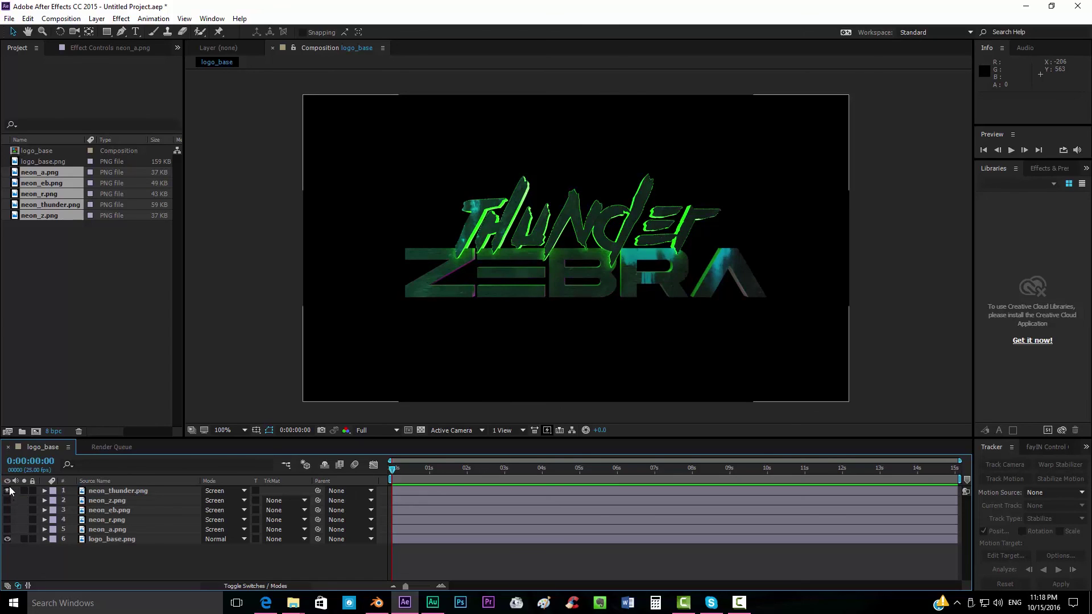
{"action": "left_click", "coordinate": [7, 491]}
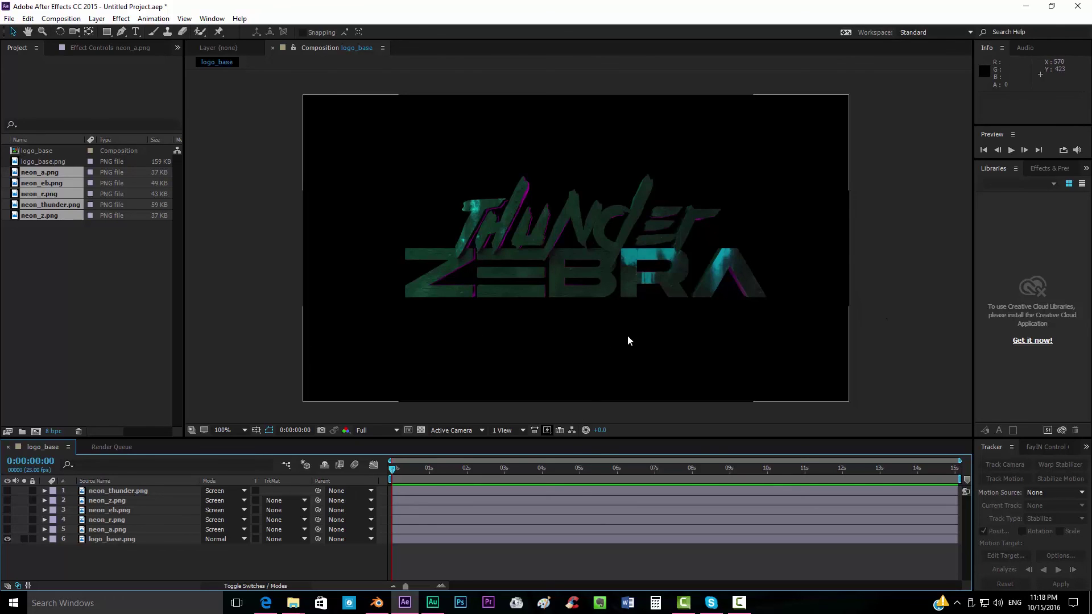
Step: Switch to Microsoft Edge, play the Suicide Squad VFX HD video, and pause on the Warner Bros. logo shot at 0:13
{"action": "left_click", "coordinate": [266, 603]}
{"action": "left_click", "coordinate": [199, 360]}
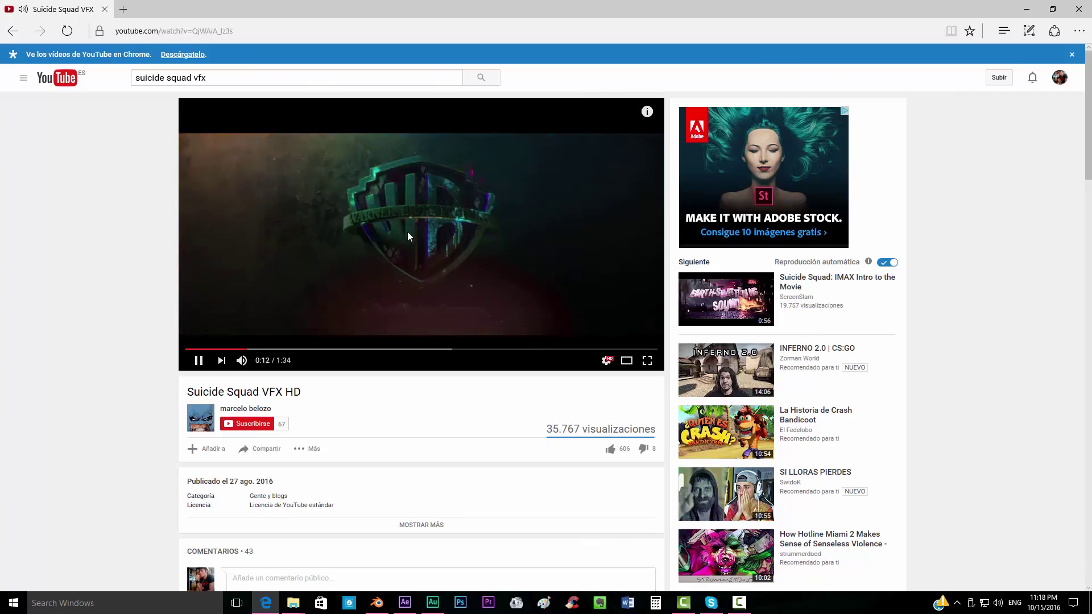
{"action": "left_click", "coordinate": [373, 307]}
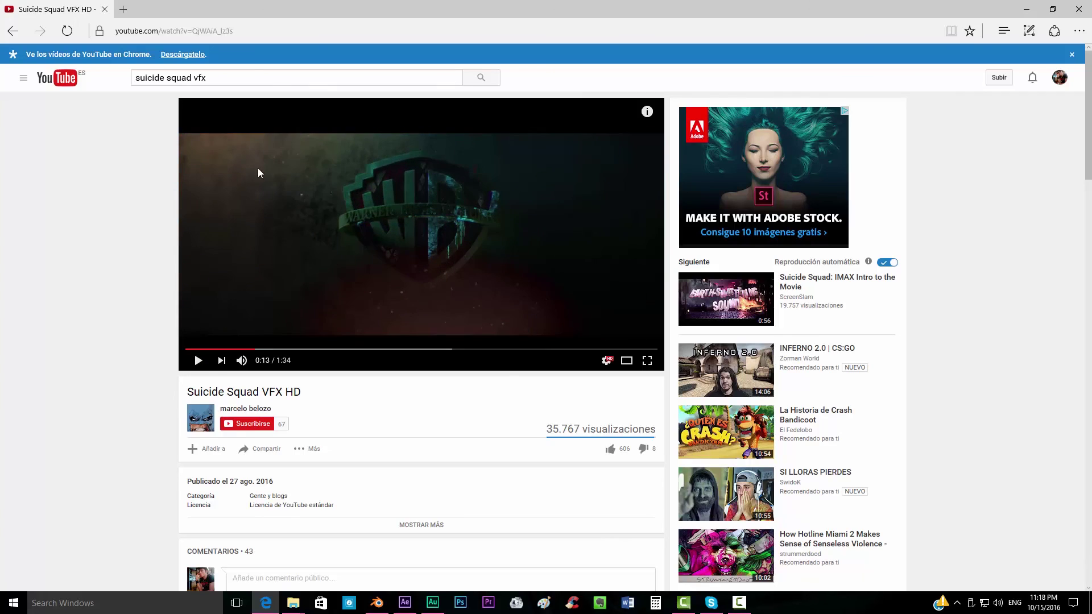